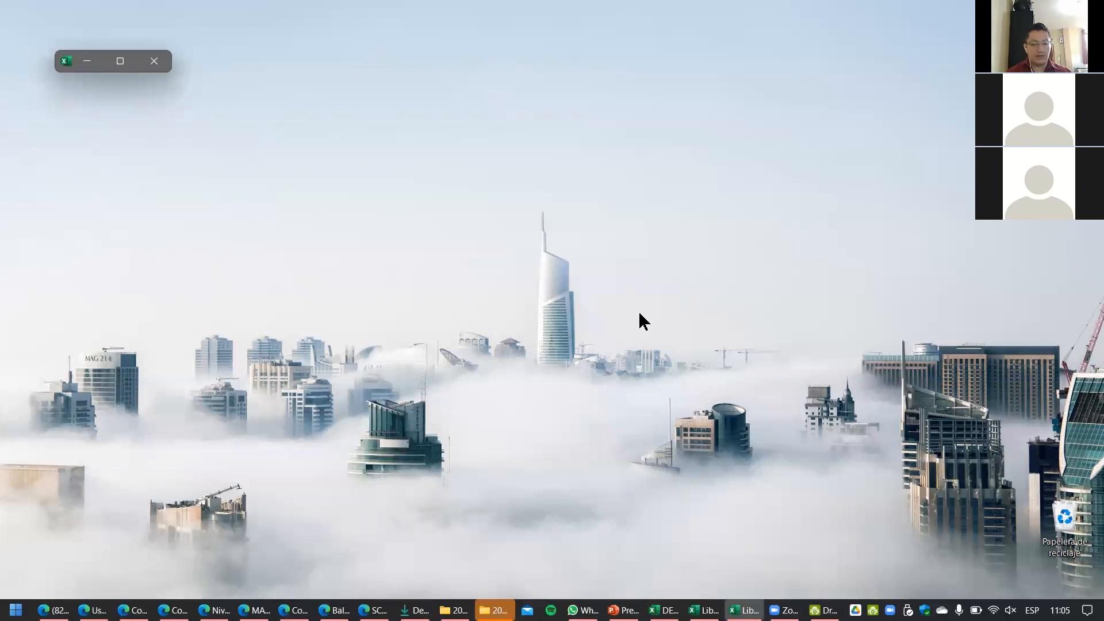
Step: Open the full template gallery for new workbooks and look through the available templates
{"action": "left_click", "coordinate": [120, 61]}
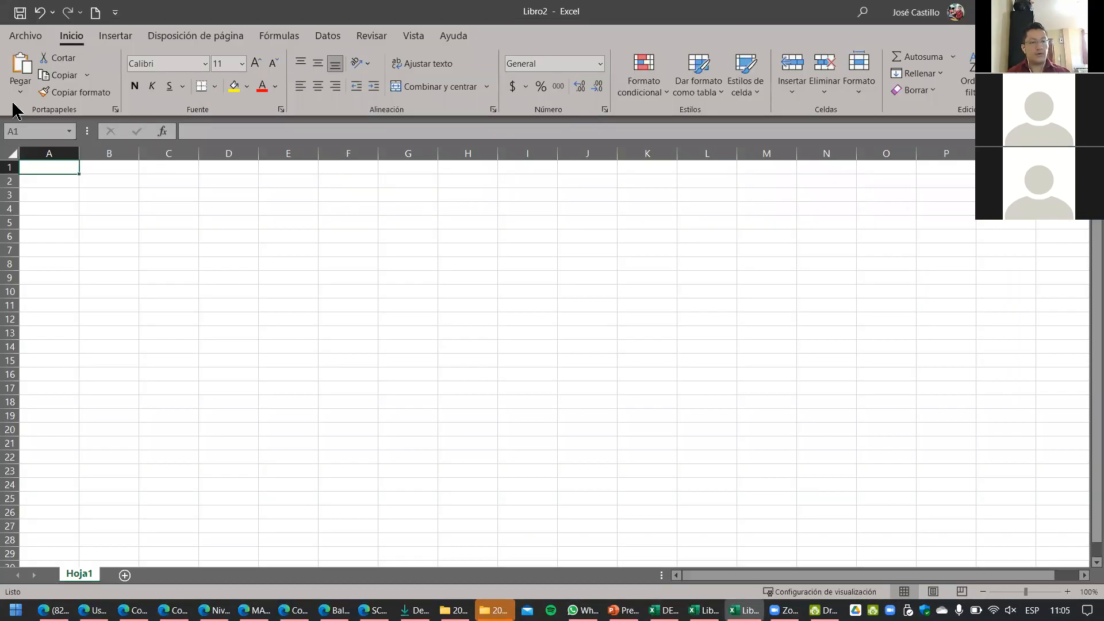
{"action": "left_click", "coordinate": [17, 36]}
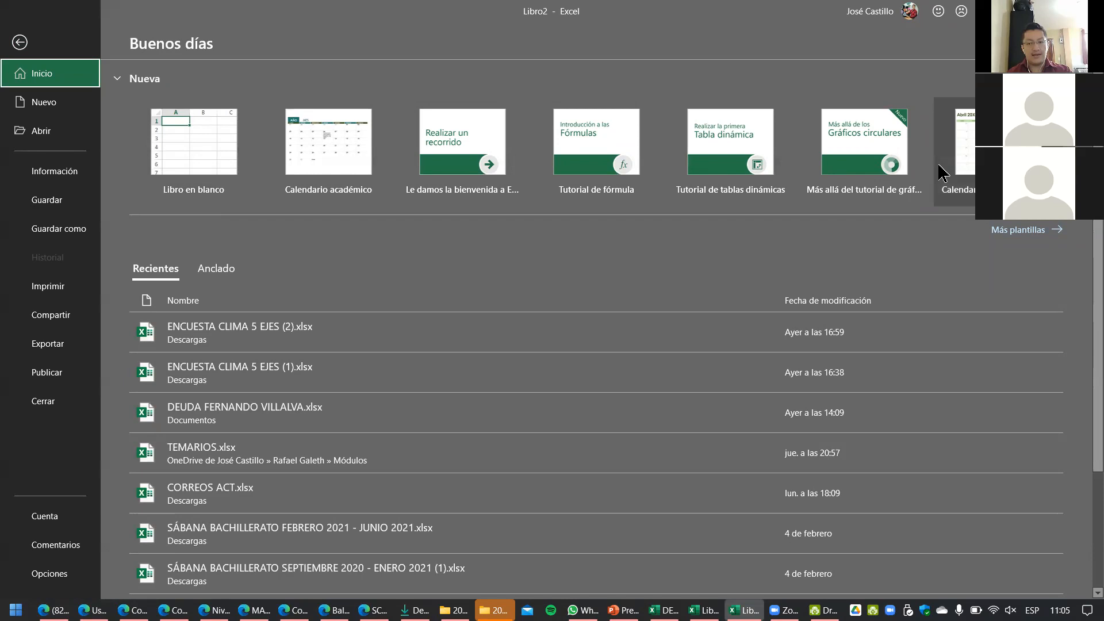
{"action": "left_click", "coordinate": [1023, 230]}
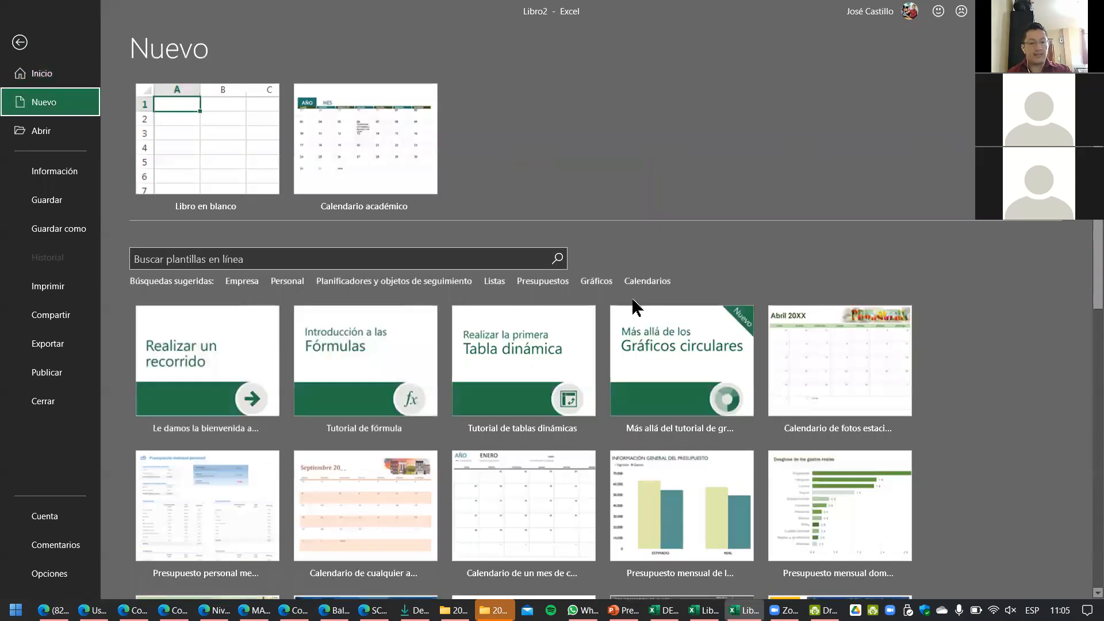
{"action": "scroll", "coordinate": [633, 313], "scroll_direction": "down", "scroll_amount": 6}
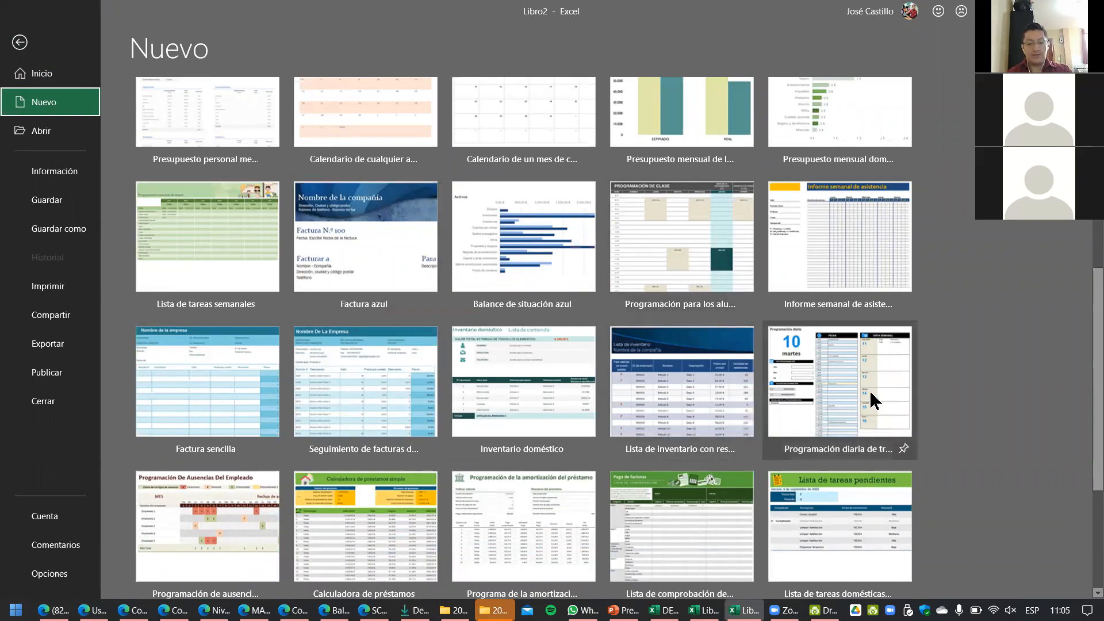
{"action": "scroll", "coordinate": [411, 331], "scroll_direction": "up", "scroll_amount": 7}
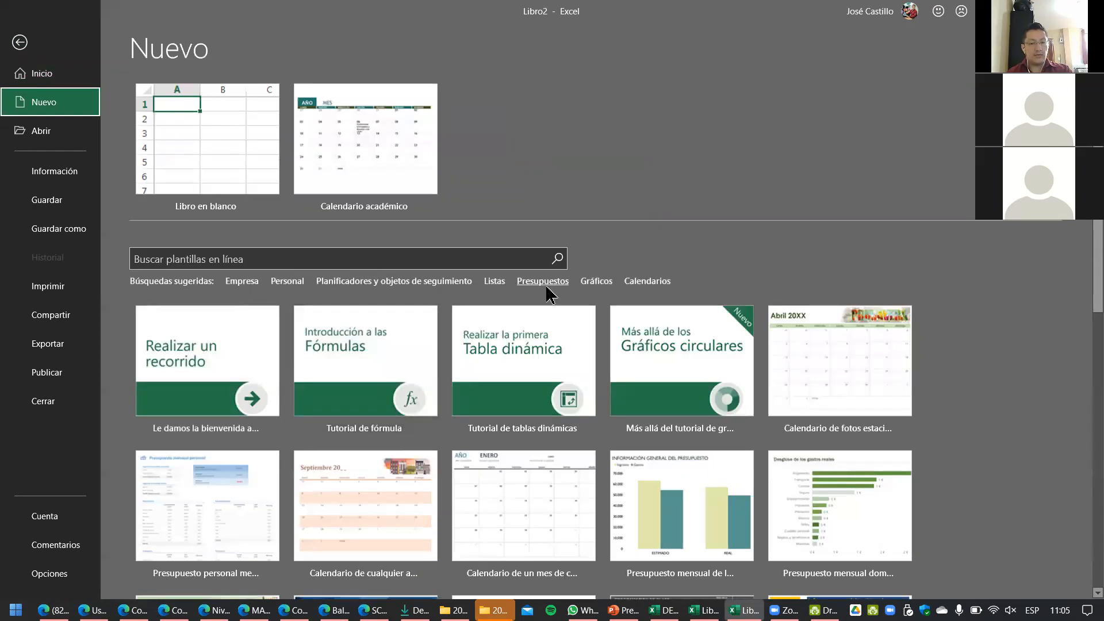
Step: Filter the online templates by the suggested Gráficos search and examine the chart templates offered
{"action": "left_click", "coordinate": [596, 282]}
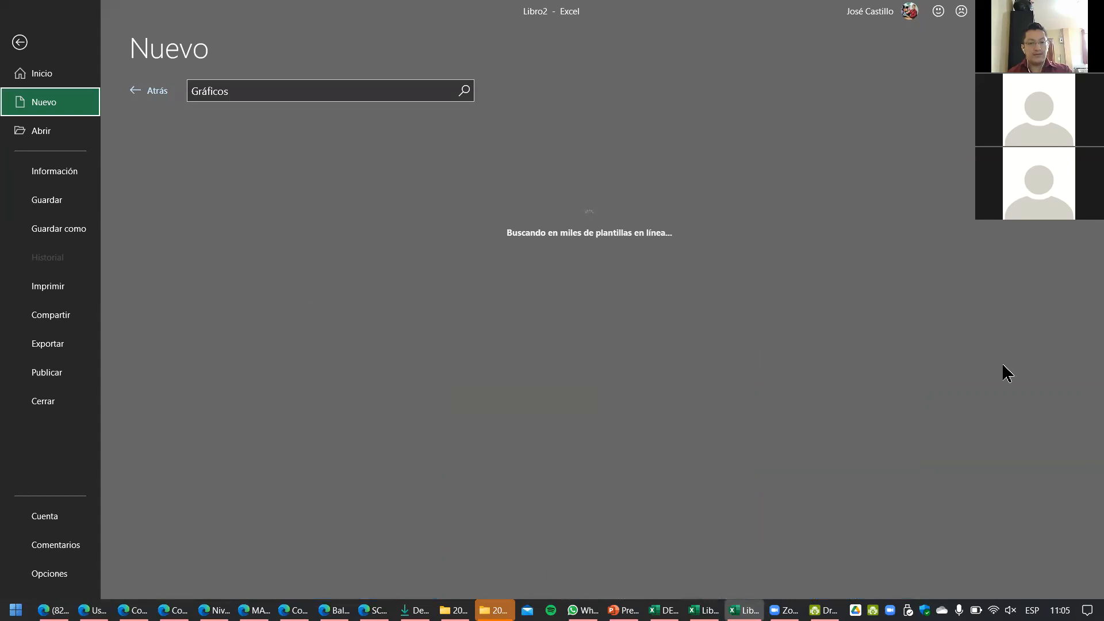
{"action": "scroll", "coordinate": [740, 458], "scroll_direction": "down", "scroll_amount": 3}
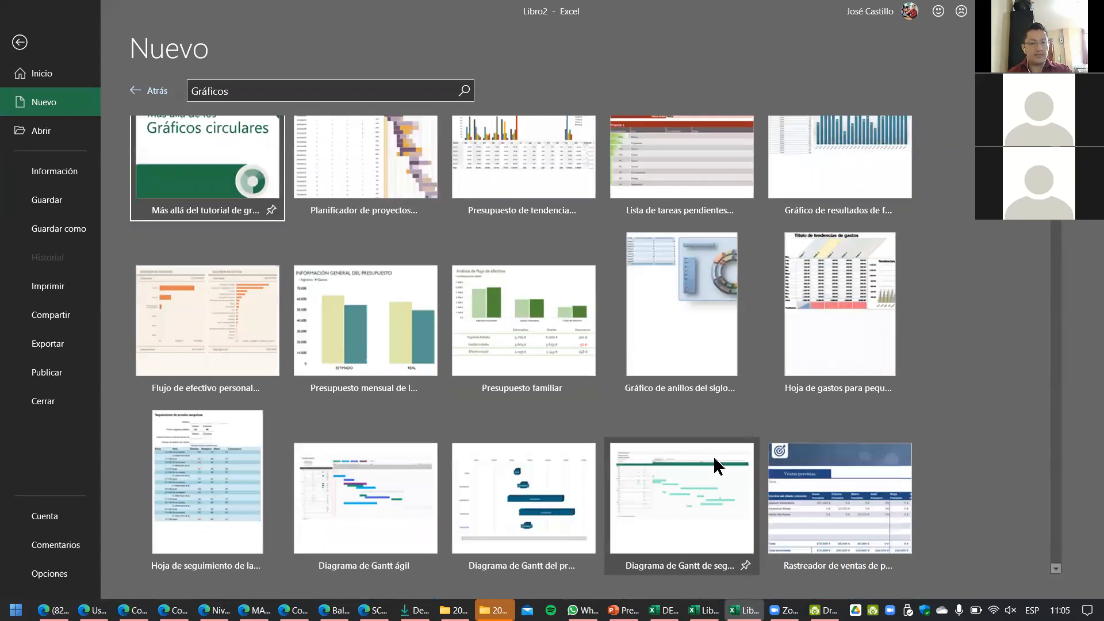
{"action": "scroll", "coordinate": [684, 468], "scroll_direction": "down", "scroll_amount": 2}
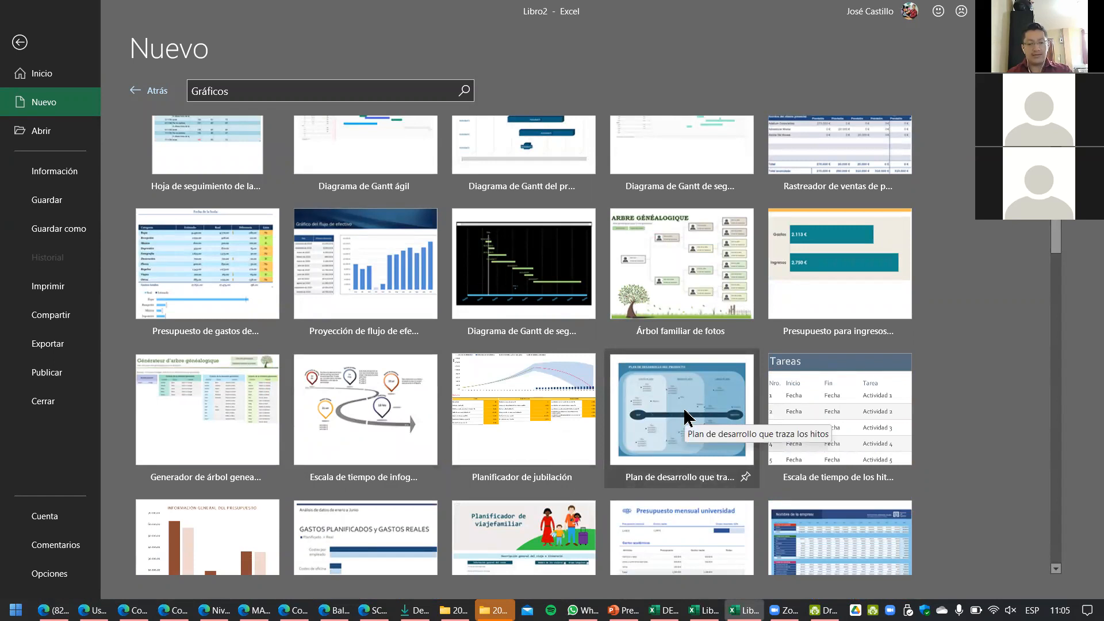
{"action": "scroll", "coordinate": [966, 440], "scroll_direction": "down", "scroll_amount": 5}
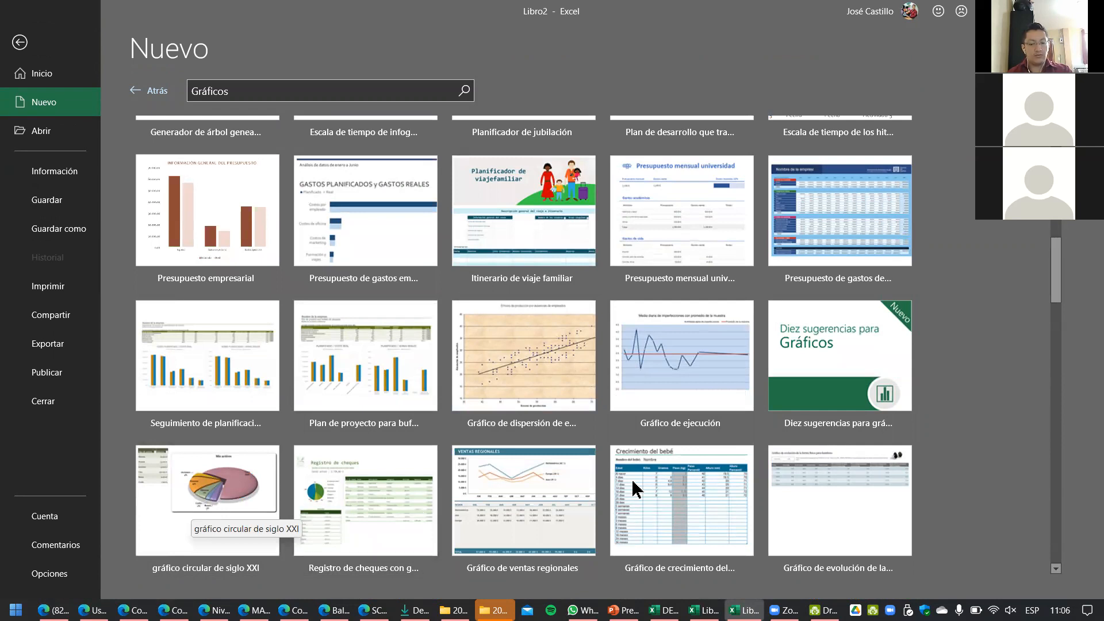
{"action": "scroll", "coordinate": [636, 477], "scroll_direction": "down", "scroll_amount": 5}
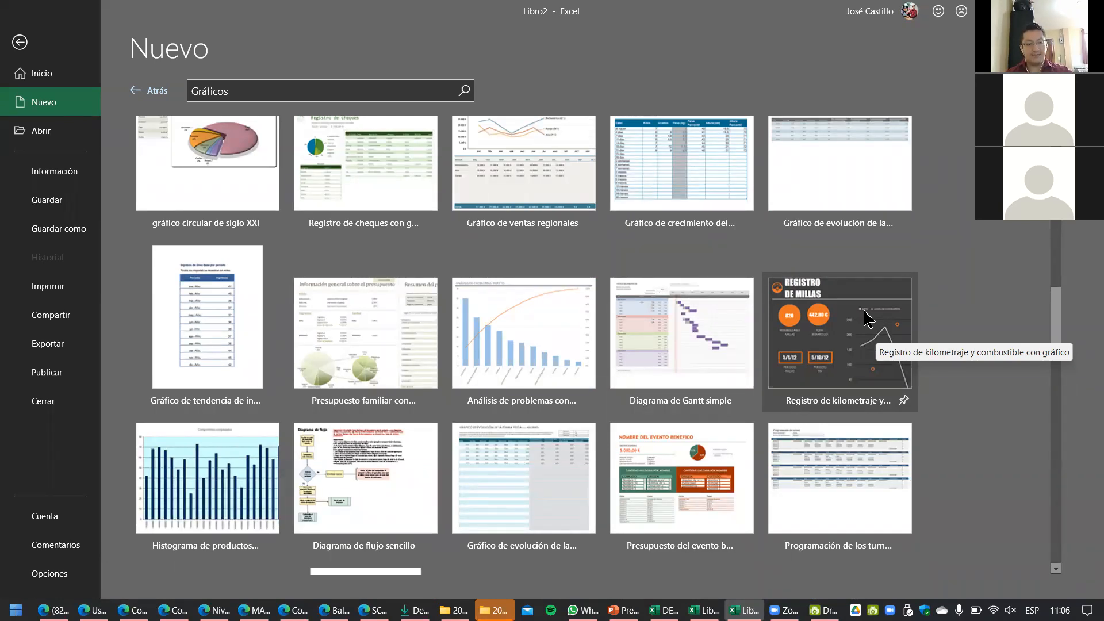
{"action": "scroll", "coordinate": [977, 251], "scroll_direction": "up", "scroll_amount": 8}
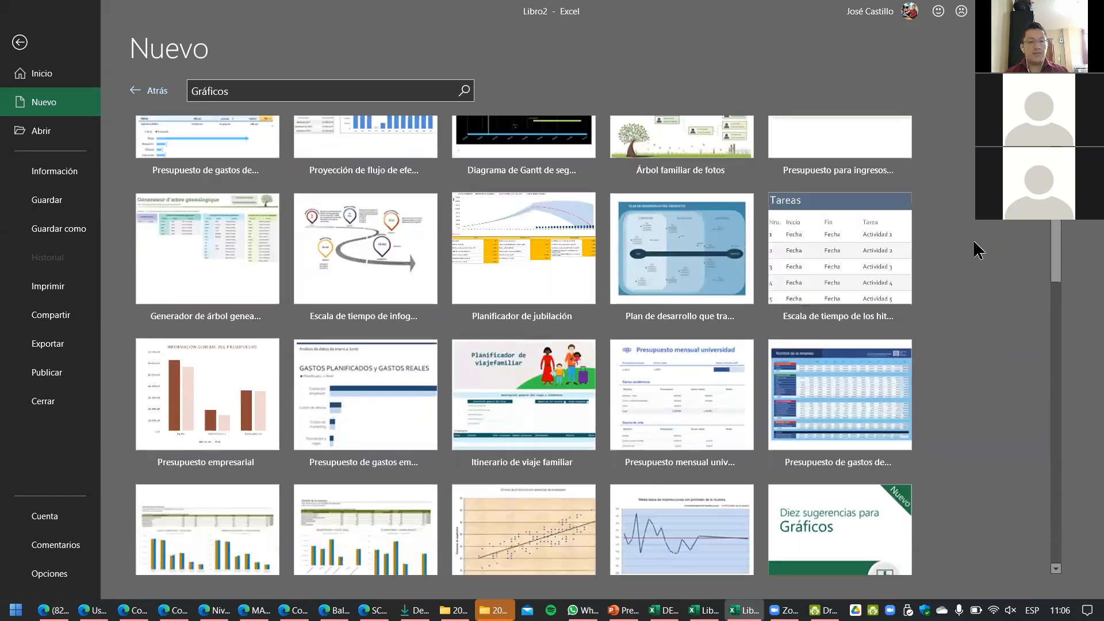
{"action": "scroll", "coordinate": [301, 212], "scroll_direction": "up", "scroll_amount": 3}
Step: Create a blank workbook from the template gallery and close both empty workbooks
{"action": "left_click", "coordinate": [148, 90]}
{"action": "left_click", "coordinate": [157, 118]}
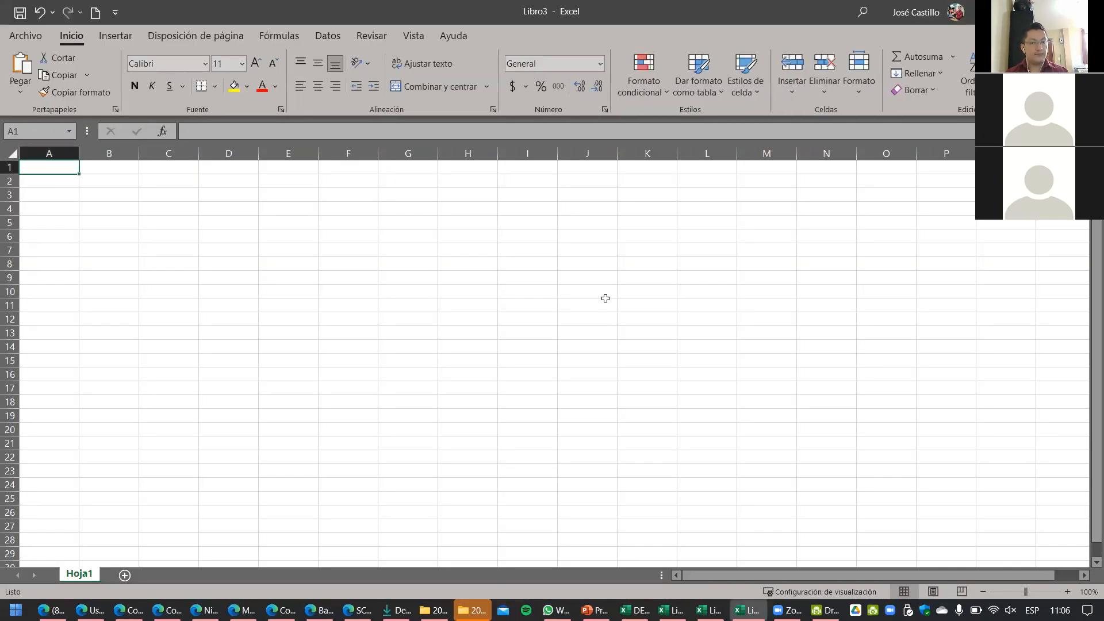
{"action": "left_click", "coordinate": [1091, 12]}
{"action": "left_click", "coordinate": [1091, 11]}
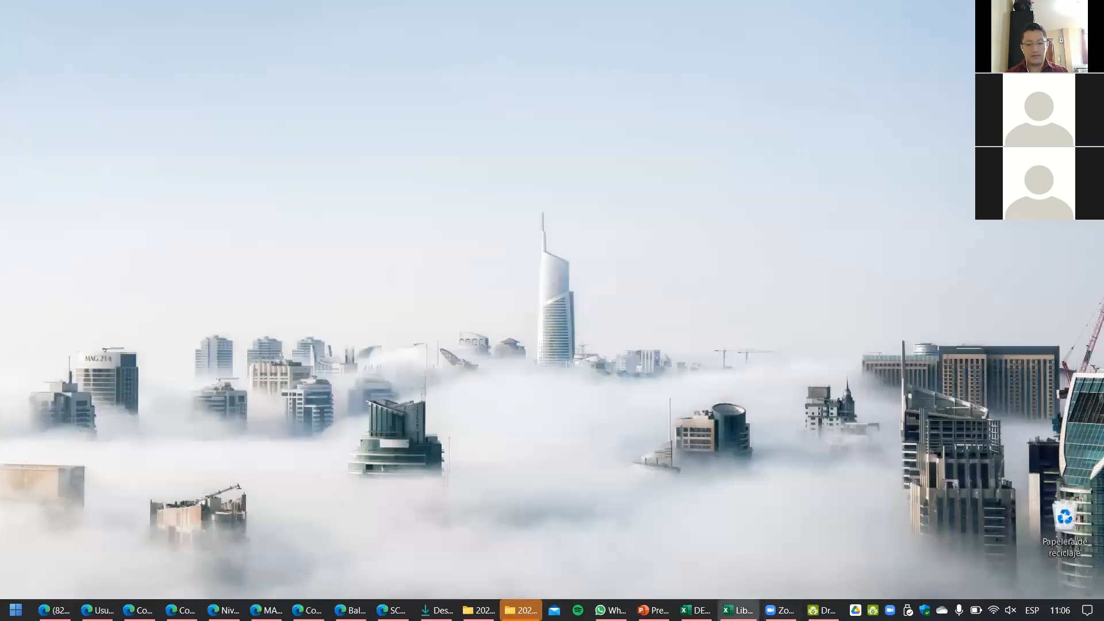
Step: Switch to the Libro1 workbook, go to sheet Hoja1 and select cell A1
{"action": "left_click", "coordinate": [738, 610]}
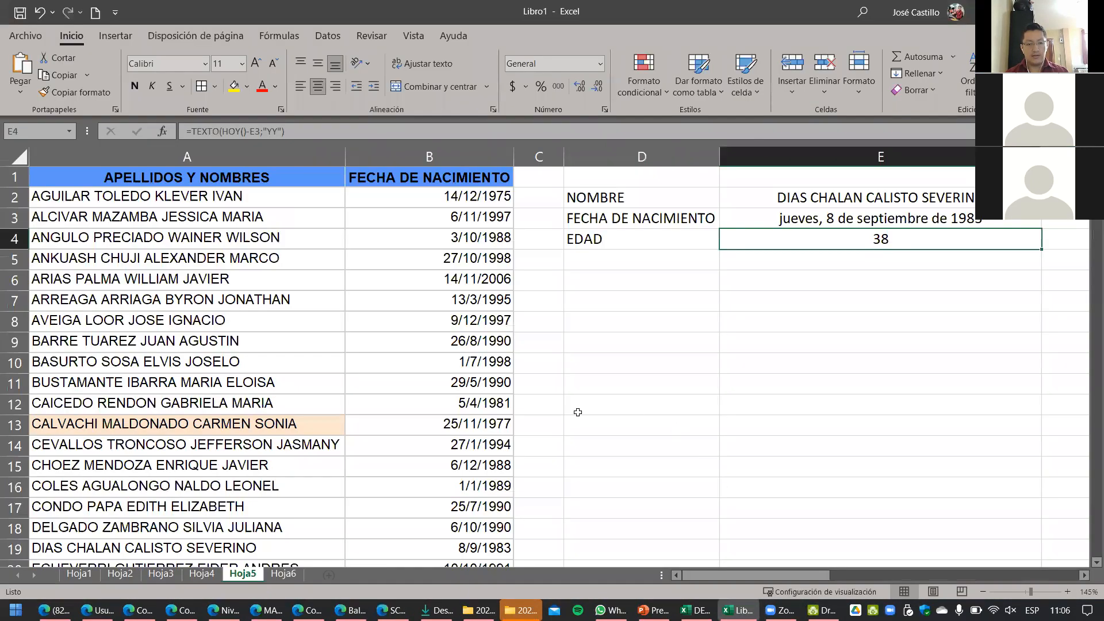
{"action": "left_click", "coordinate": [72, 573]}
{"action": "left_click", "coordinate": [228, 361]}
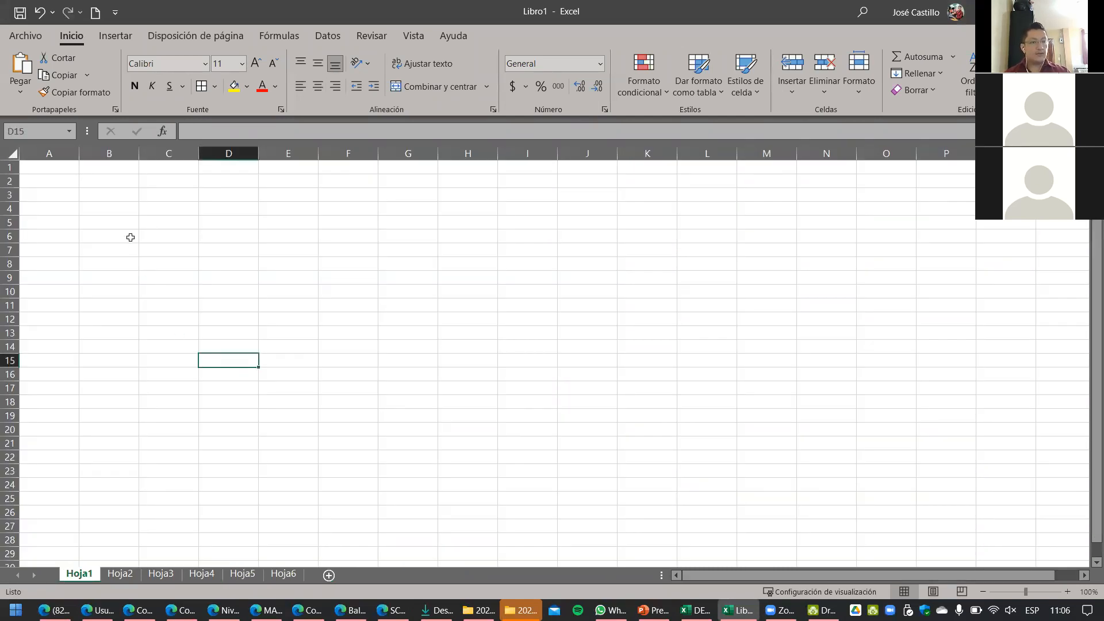
{"action": "left_click", "coordinate": [63, 172]}
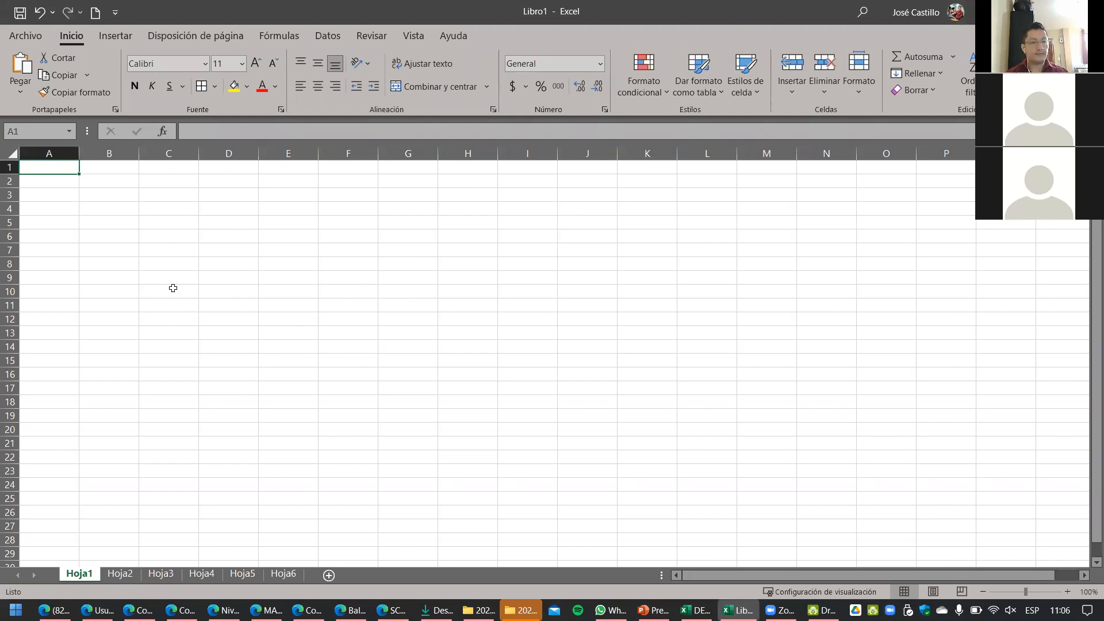
Step: Select column C together with row 6, and select the cell at their intersection, C6
{"action": "left_click", "coordinate": [165, 153]}
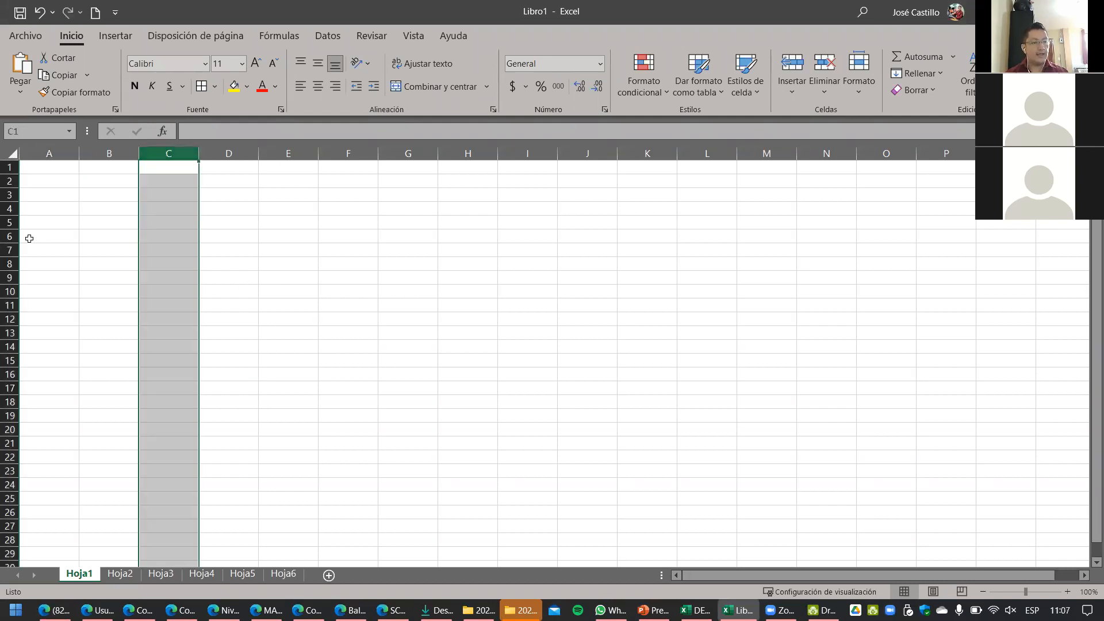
{"action": "left_click", "coordinate": [9, 236], "text": "ctrl"}
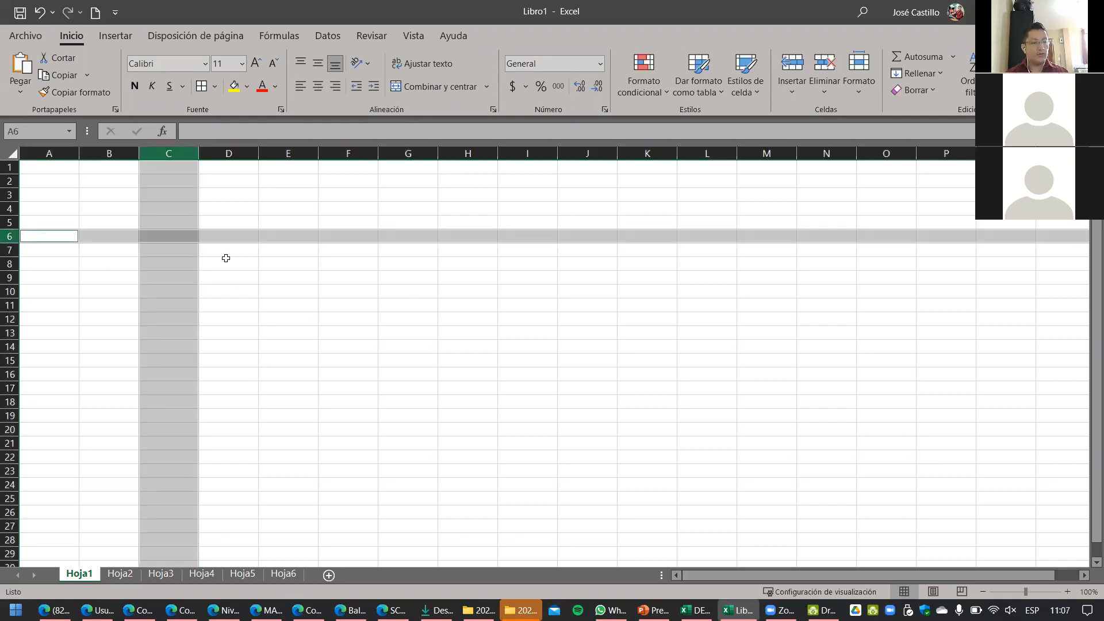
{"action": "left_click", "coordinate": [163, 238]}
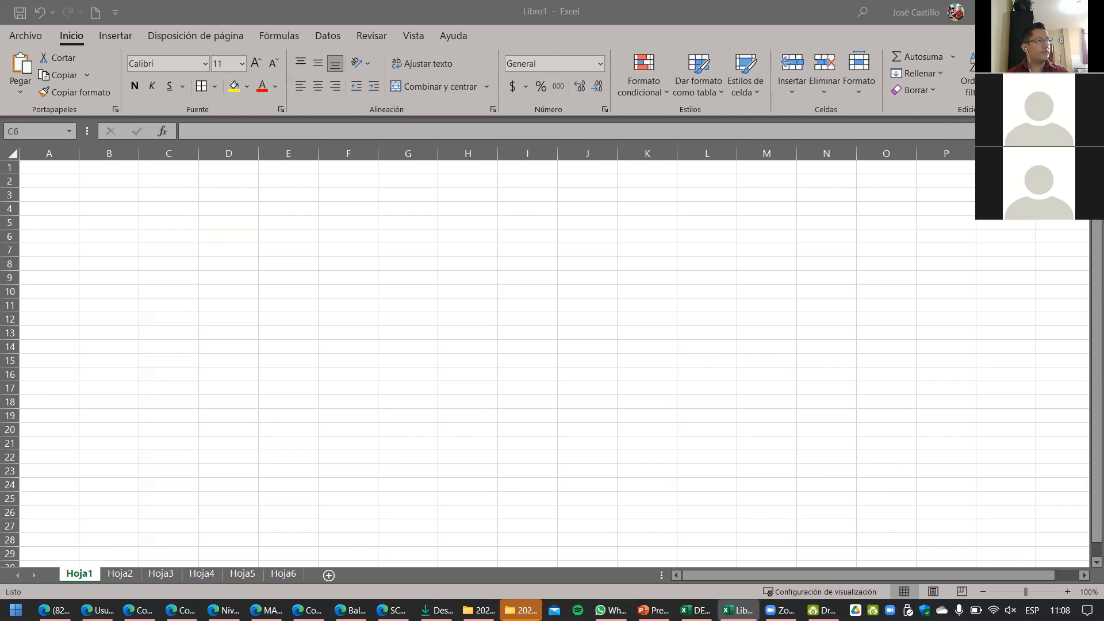
Step: Open the workbook Control de Producción Académica Integradora #PAI SEP21ENE22.xlsx, enable editing and dismiss the circular reference warning
{"action": "left_click", "coordinate": [308, 330]}
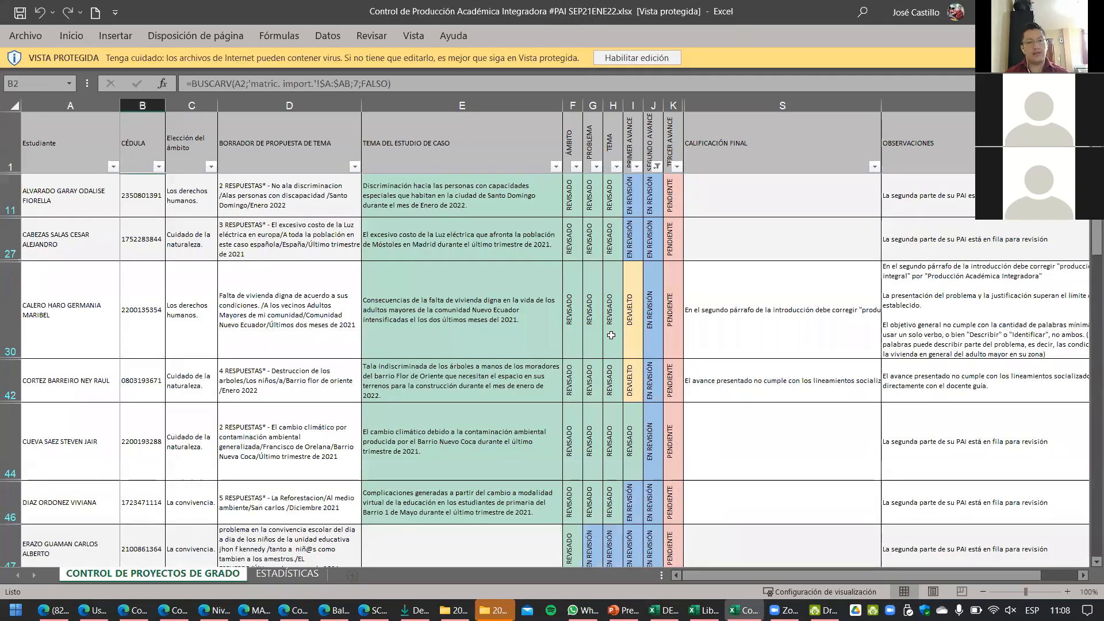
{"action": "left_click", "coordinate": [653, 59]}
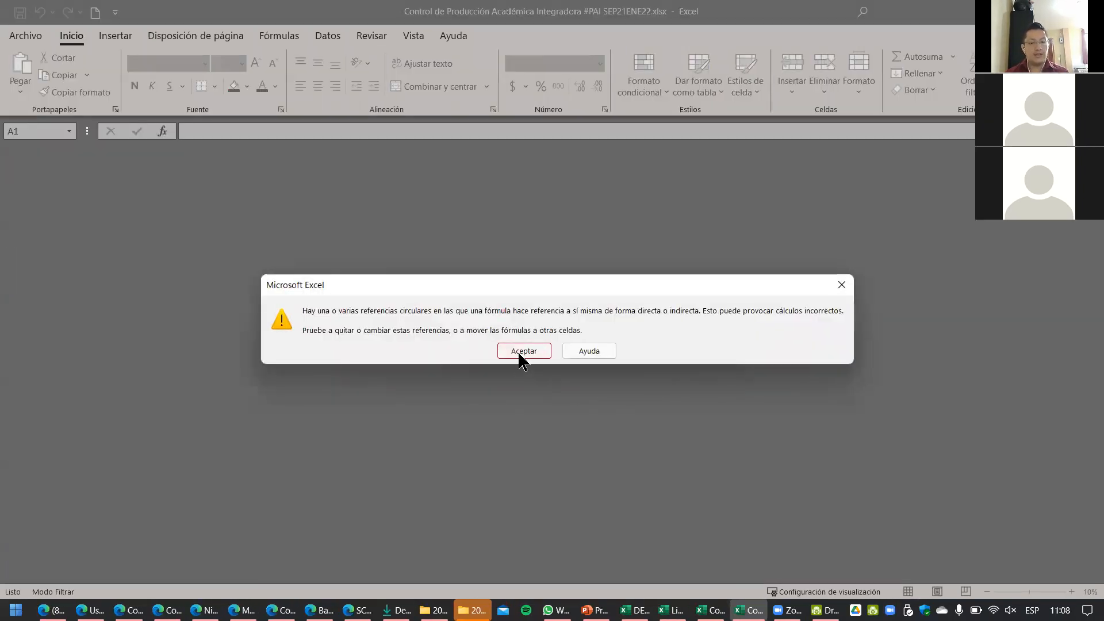
{"action": "left_click", "coordinate": [522, 352]}
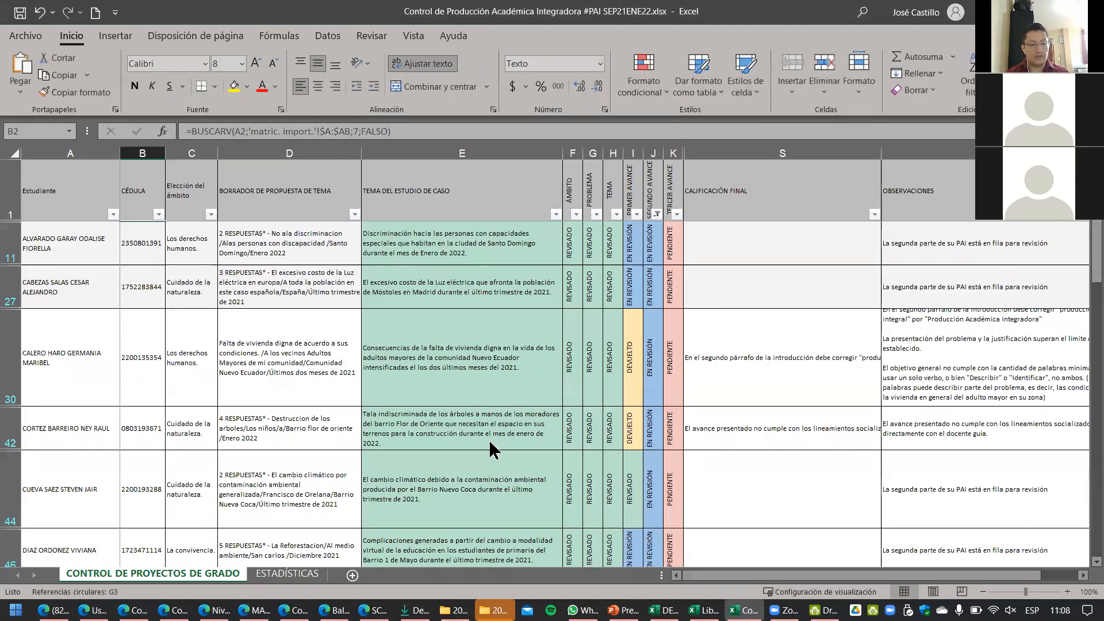
Step: Hide columns B to E, from CÉDULA to TEMA DEL ESTUDIO DE CASO, on the CONTROL DE PROYECTOS DE GRADO sheet
{"action": "left_click", "coordinate": [559, 342]}
{"action": "left_click", "coordinate": [576, 251]}
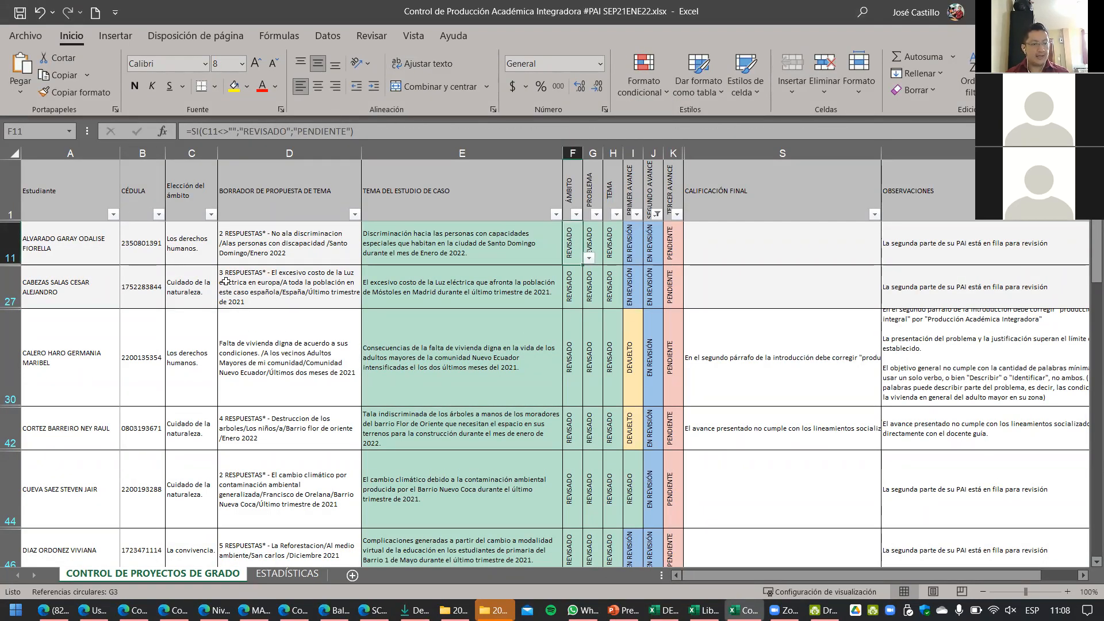
{"action": "left_click_drag", "start_coordinate": [144, 153], "coordinate": [448, 153]}
{"action": "right_click", "coordinate": [448, 154]}
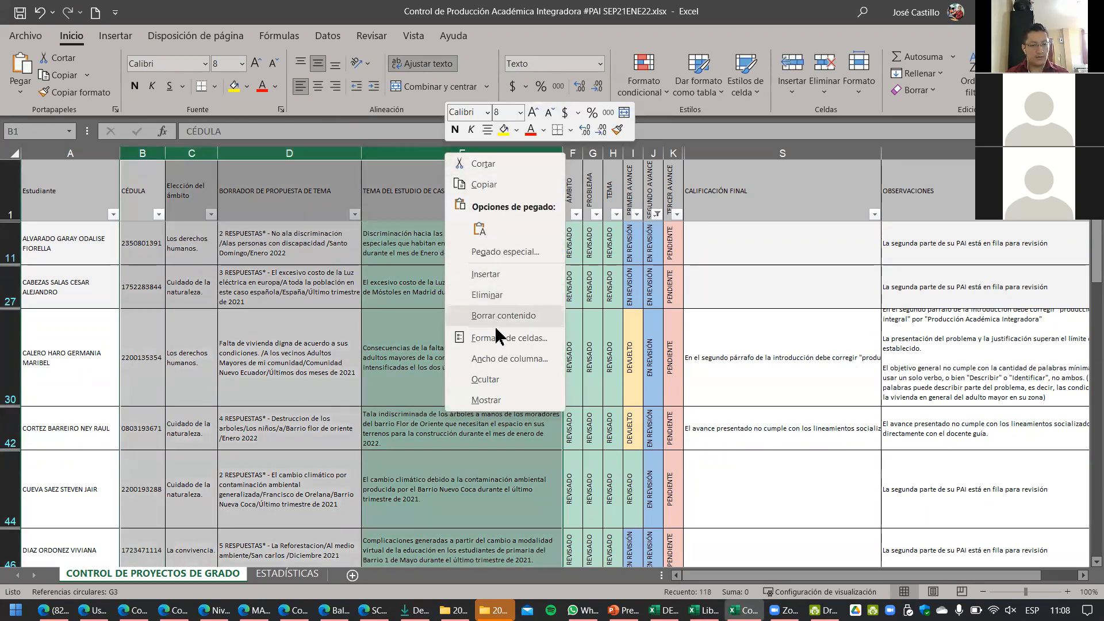
{"action": "left_click", "coordinate": [493, 381]}
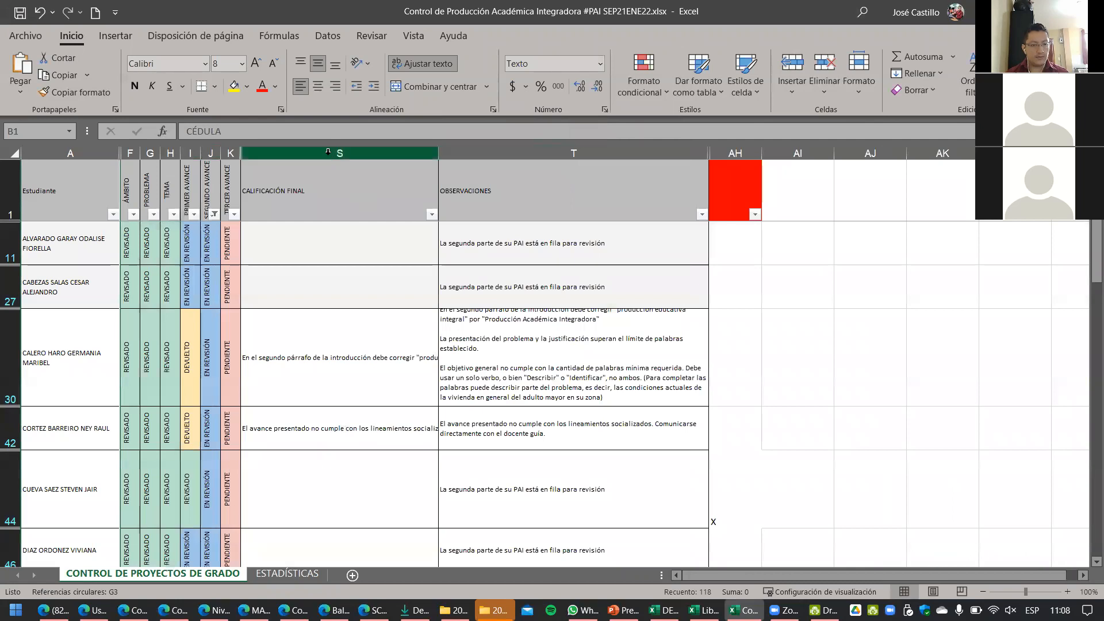
Step: Hide columns S and T (CALIFICACIÓN FINAL and OBSERVACIONES), and widen column A to fit each student's name on one line
{"action": "left_click_drag", "start_coordinate": [339, 153], "coordinate": [536, 153]}
{"action": "right_click", "coordinate": [537, 153]}
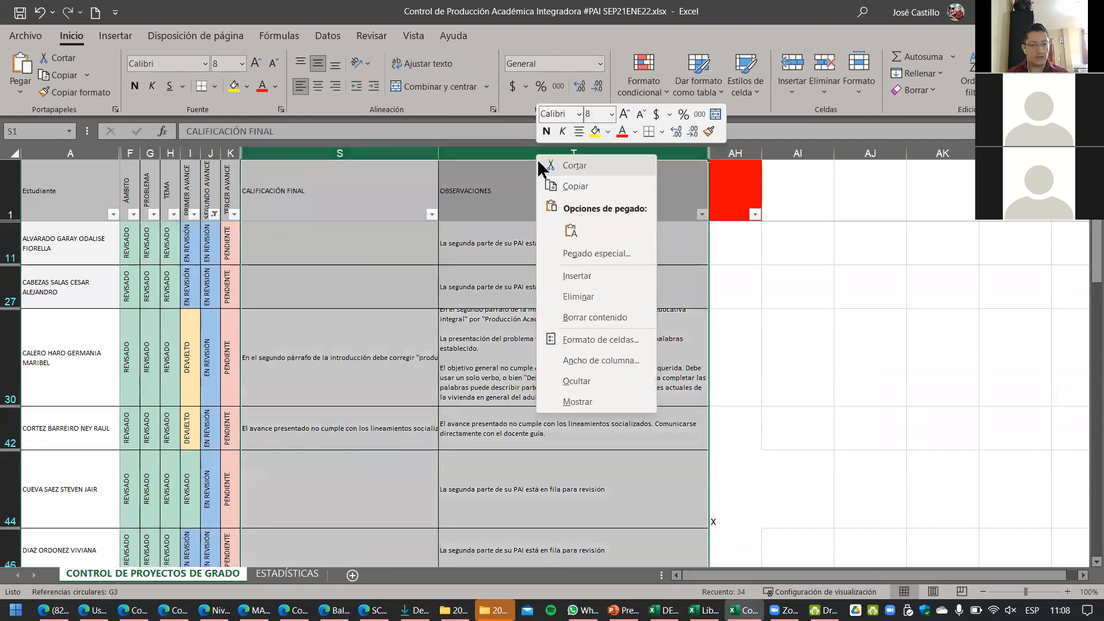
{"action": "left_click", "coordinate": [592, 381]}
{"action": "left_click", "coordinate": [114, 363]}
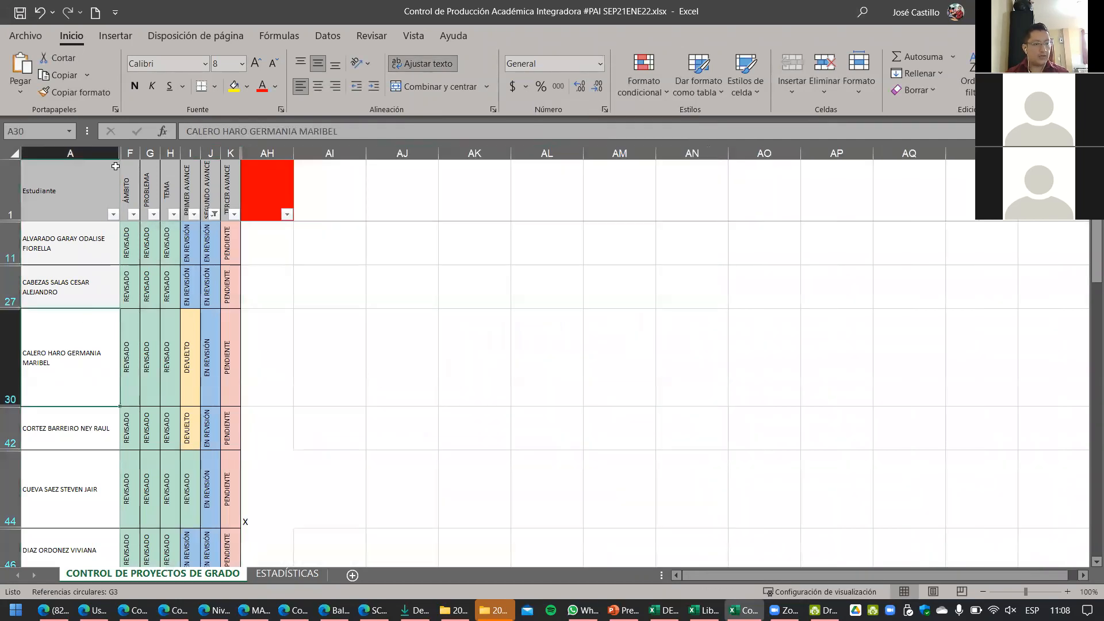
{"action": "left_click_drag", "start_coordinate": [120, 153], "coordinate": [174, 153]}
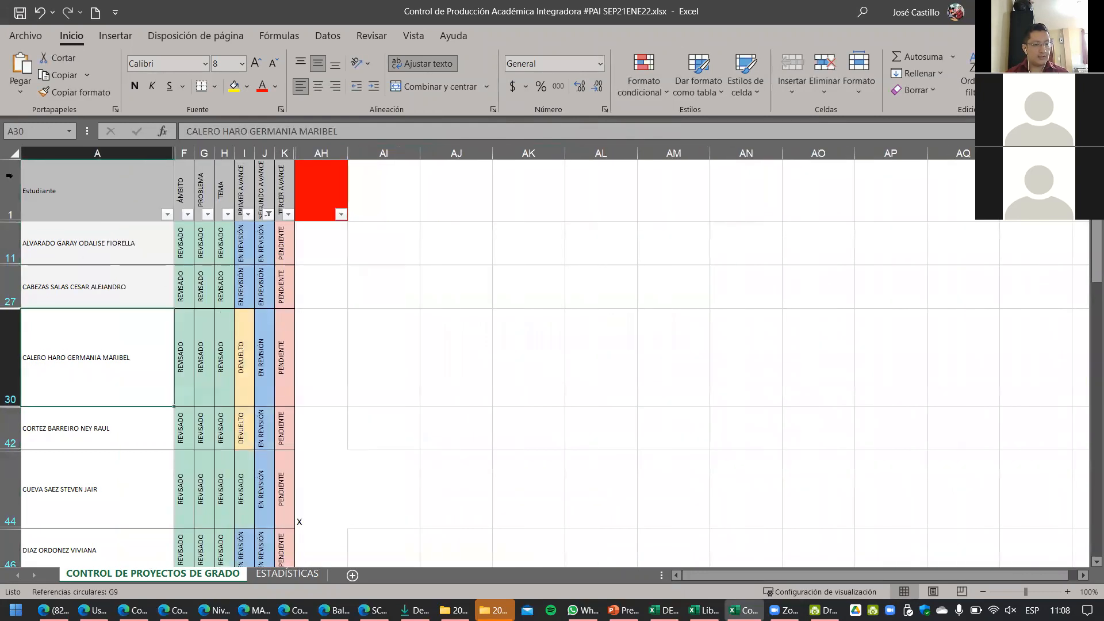
Step: Clear the filter on the SEGUNDO AVANCE column and close the circular reference warning
{"action": "left_click", "coordinate": [12, 154]}
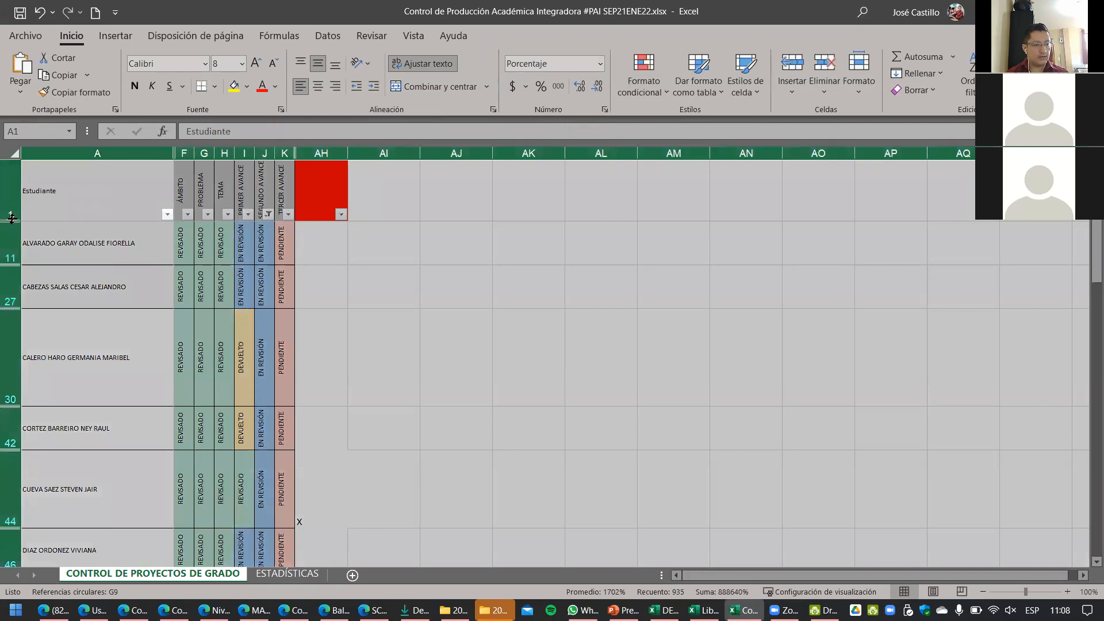
{"action": "left_click", "coordinate": [266, 214]}
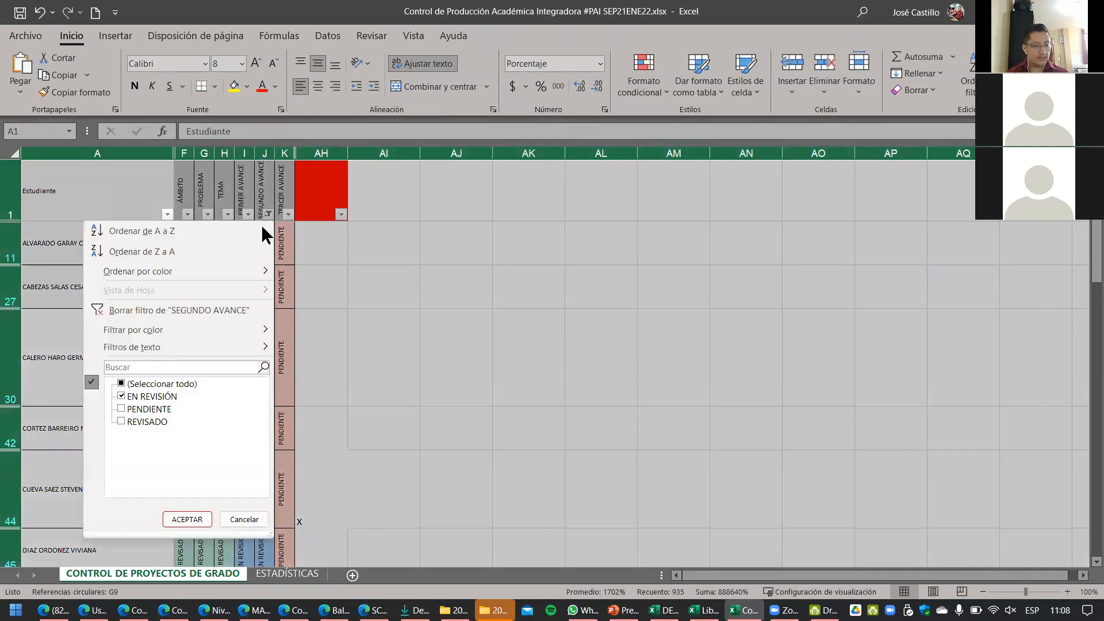
{"action": "left_click", "coordinate": [138, 312]}
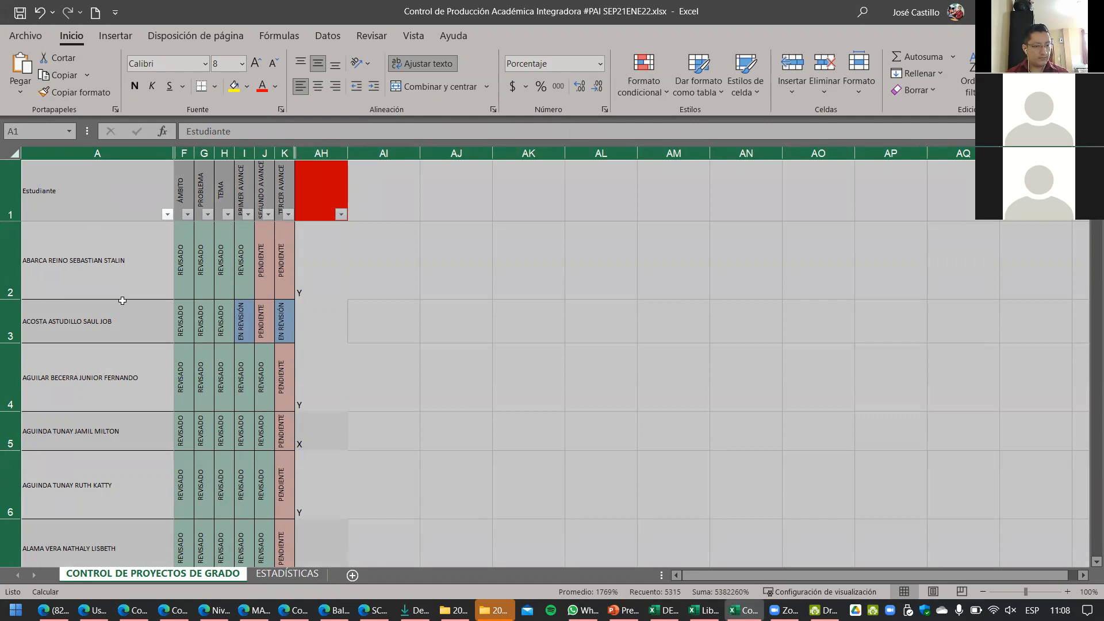
{"action": "left_click", "coordinate": [386, 350]}
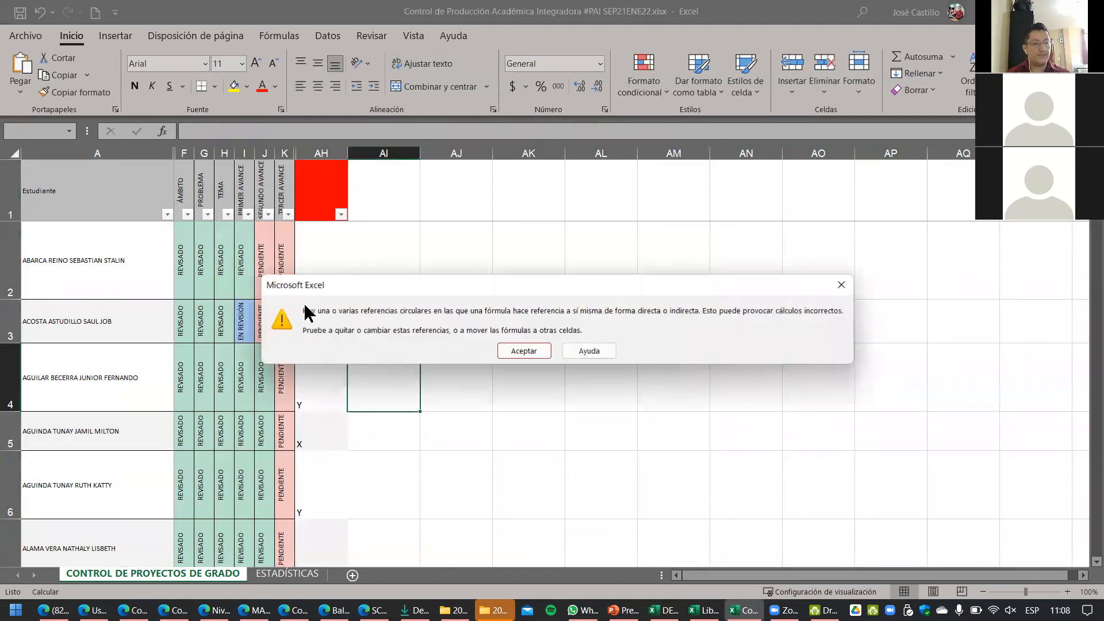
{"action": "left_click", "coordinate": [841, 285]}
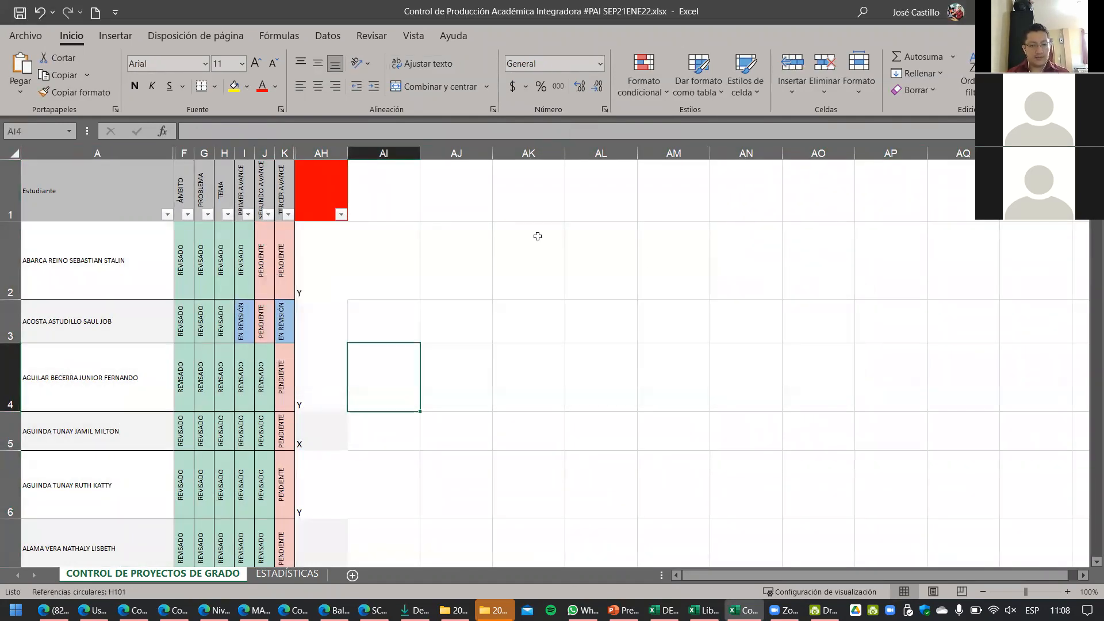
Step: Hide column AH, the one with the red header cell
{"action": "left_click", "coordinate": [320, 153]}
{"action": "right_click", "coordinate": [320, 152]}
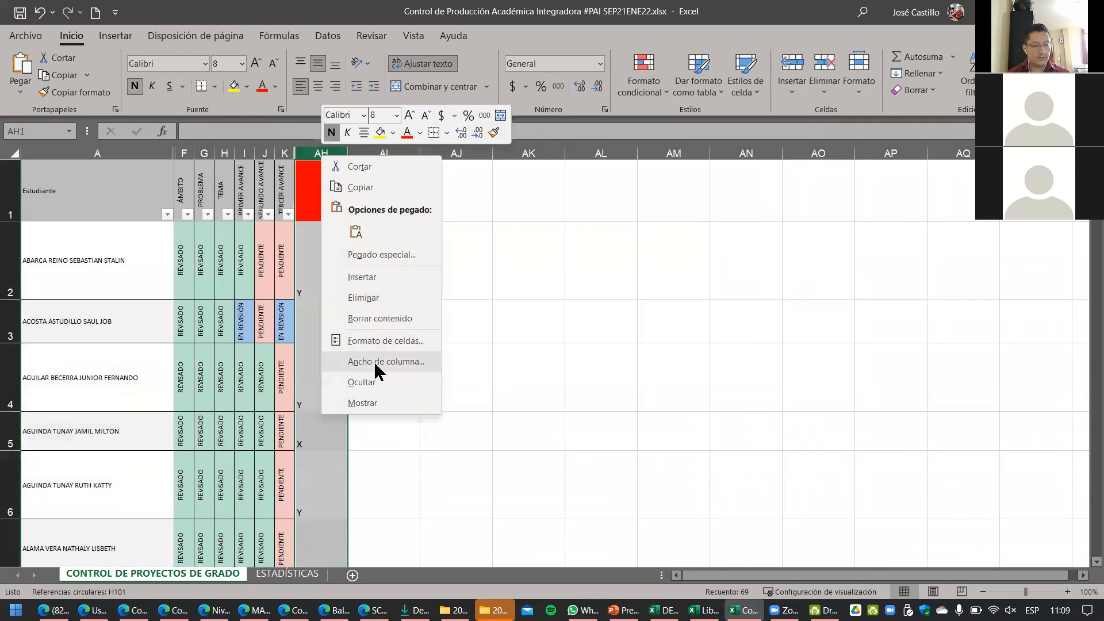
{"action": "left_click", "coordinate": [371, 381]}
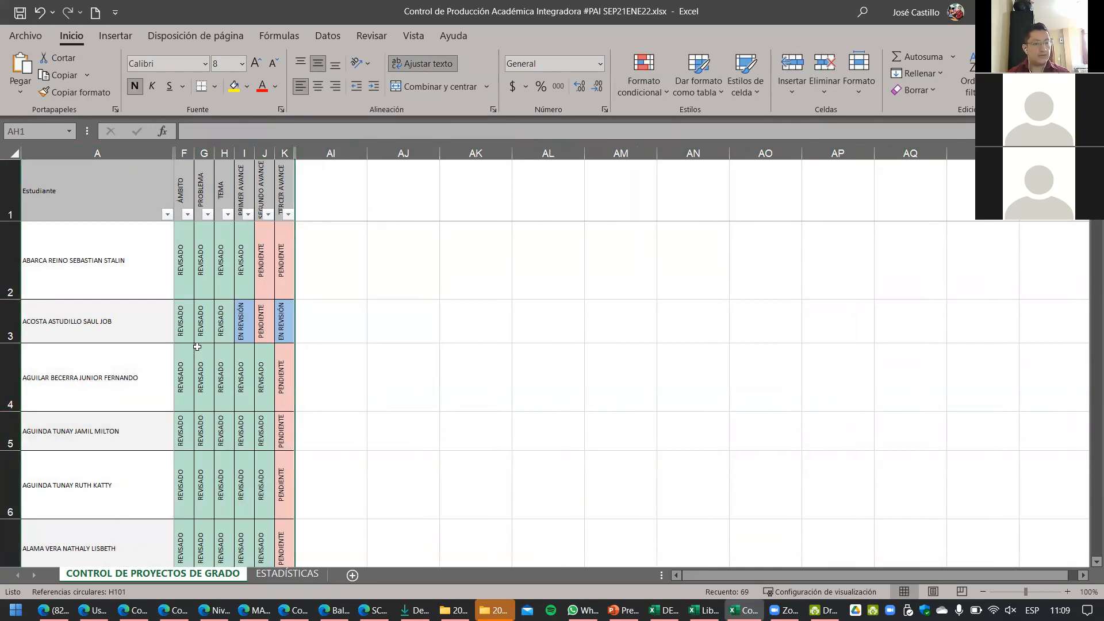
Step: Make the text in columns F to K (ÁMBITO to TERCER AVANCE) horizontal and widen these columns equally so each heading fits on one line
{"action": "scroll", "coordinate": [197, 346], "scroll_direction": "up", "scroll_amount": 2, "text": "ctrl"}
{"action": "scroll", "coordinate": [197, 346], "scroll_direction": "up", "scroll_amount": 2, "text": "ctrl"}
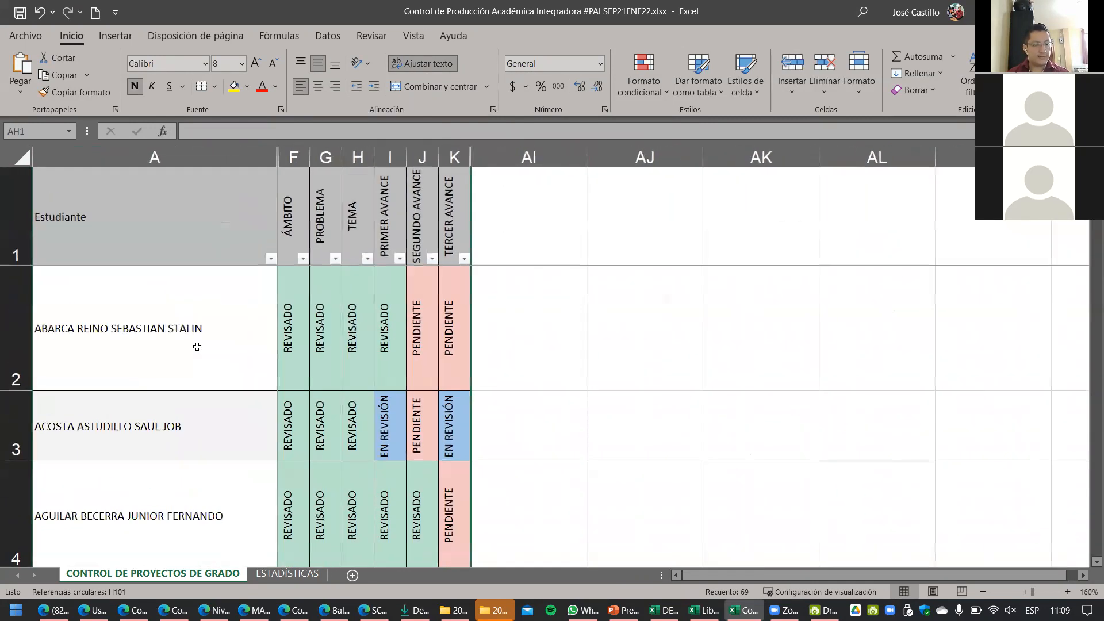
{"action": "left_click_drag", "start_coordinate": [294, 156], "coordinate": [456, 149]}
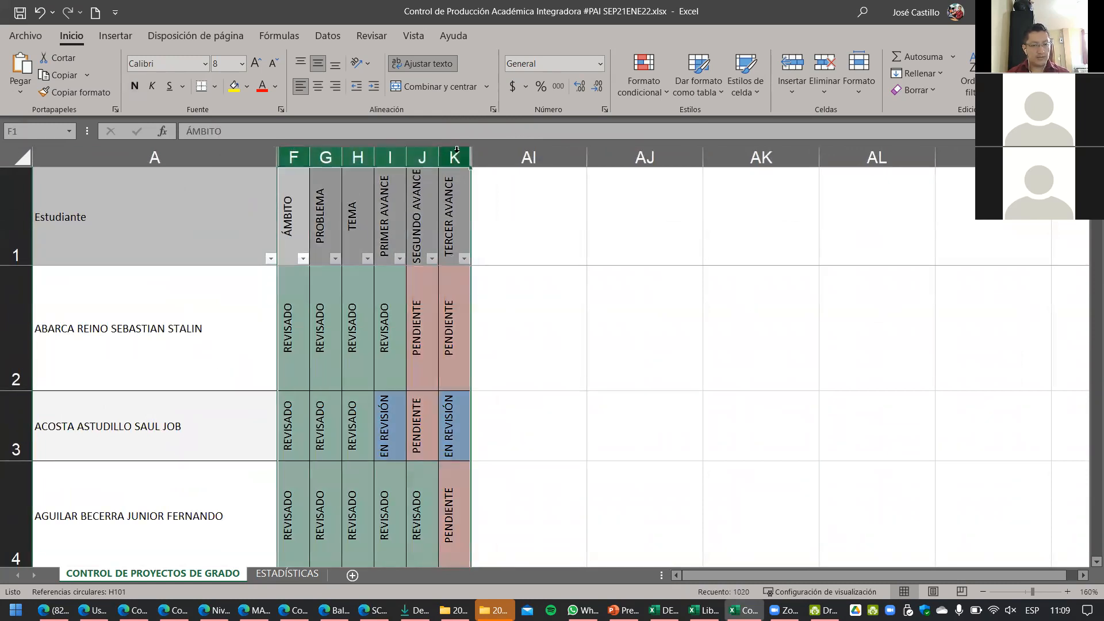
{"action": "left_click", "coordinate": [362, 63]}
{"action": "left_click", "coordinate": [388, 145]}
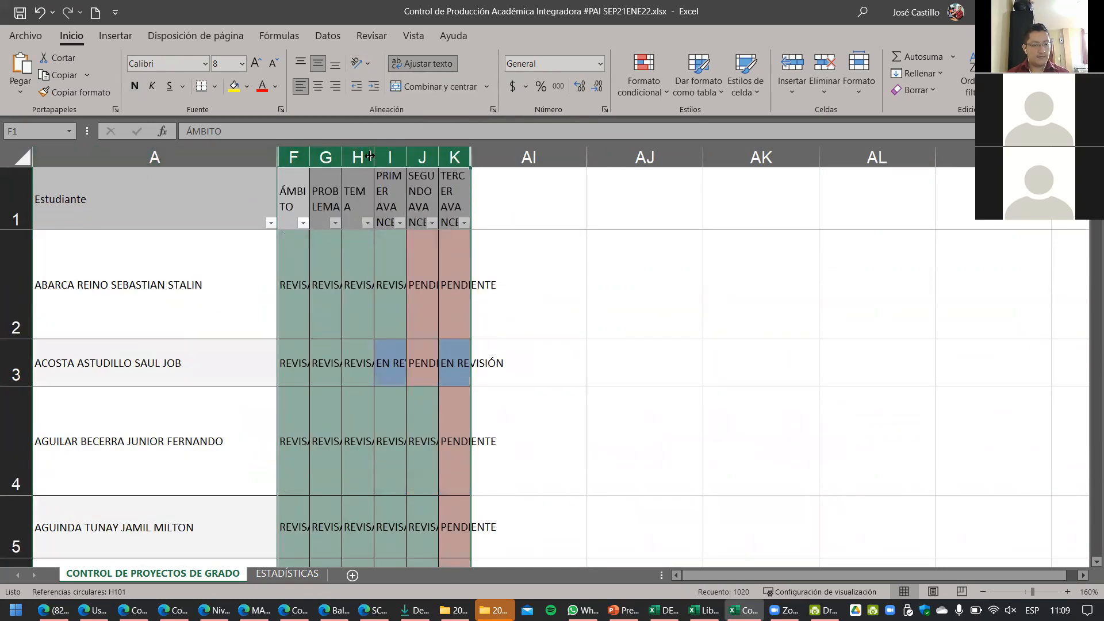
{"action": "left_click_drag", "start_coordinate": [300, 151], "coordinate": [521, 158]}
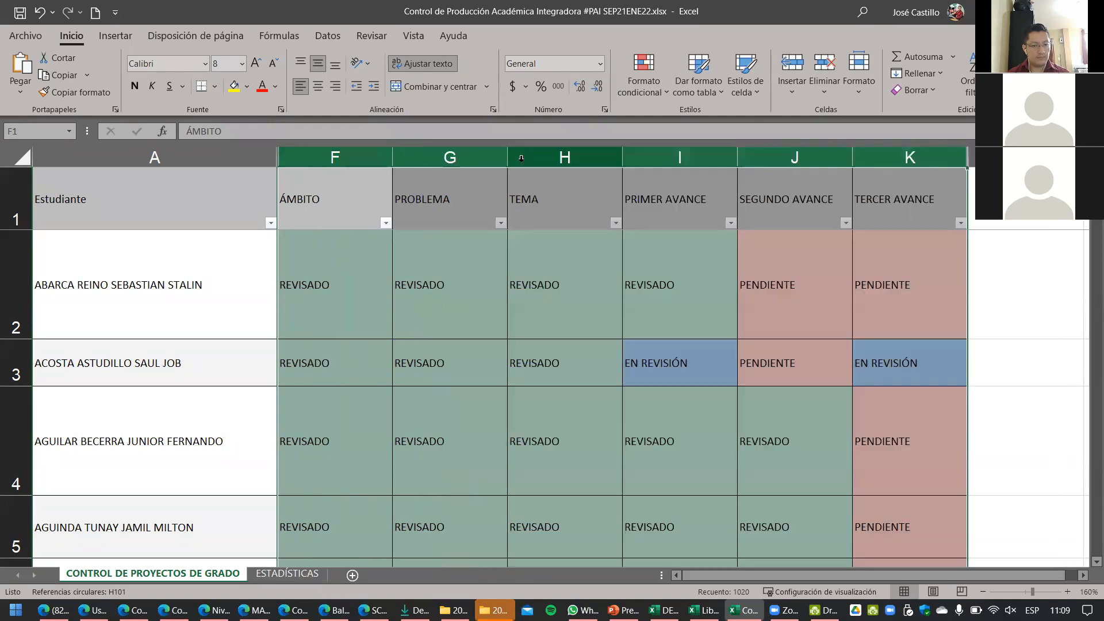
Step: Reduce all rows of the sheet to one uniform height that fits a single line of text
{"action": "left_click", "coordinate": [20, 159]}
{"action": "double_click", "coordinate": [25, 225]}
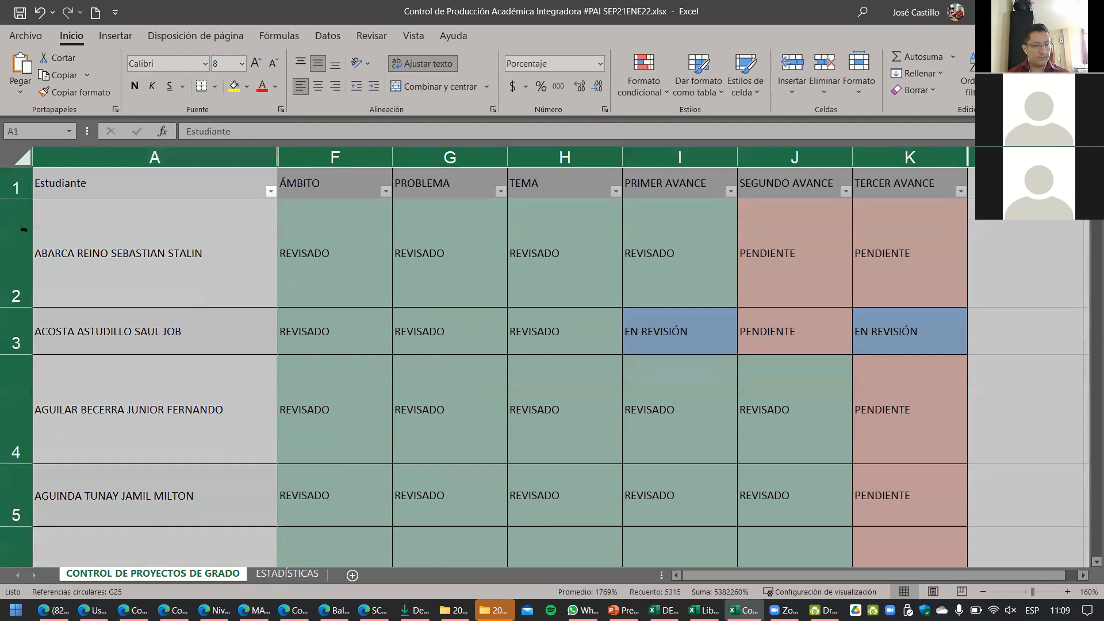
{"action": "left_click", "coordinate": [27, 281]}
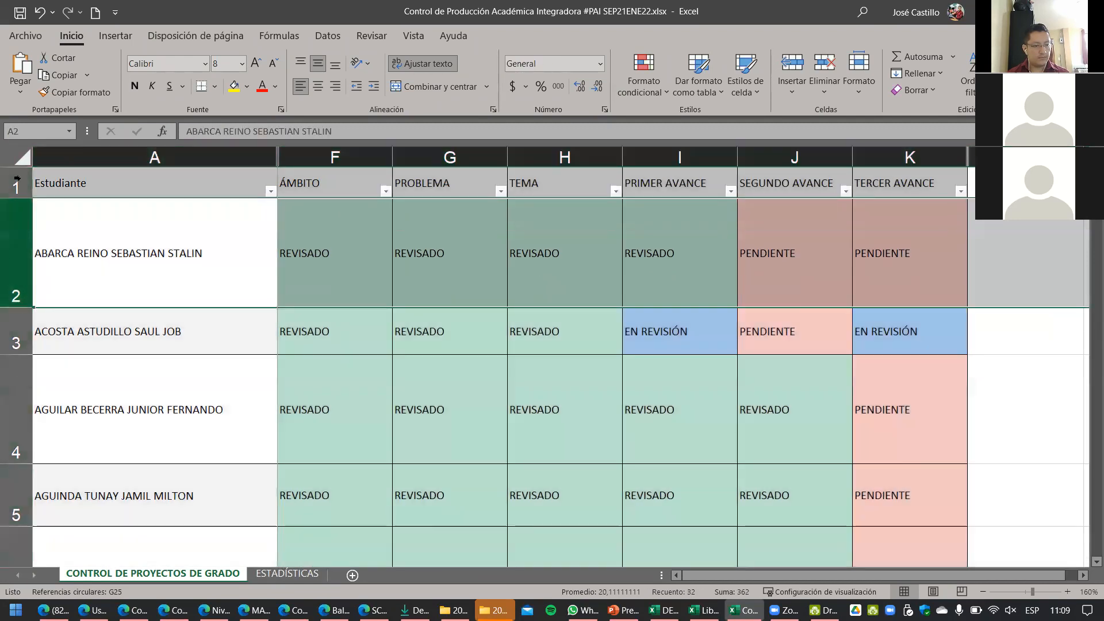
{"action": "left_click", "coordinate": [14, 151]}
{"action": "left_click_drag", "start_coordinate": [19, 307], "coordinate": [19, 224]}
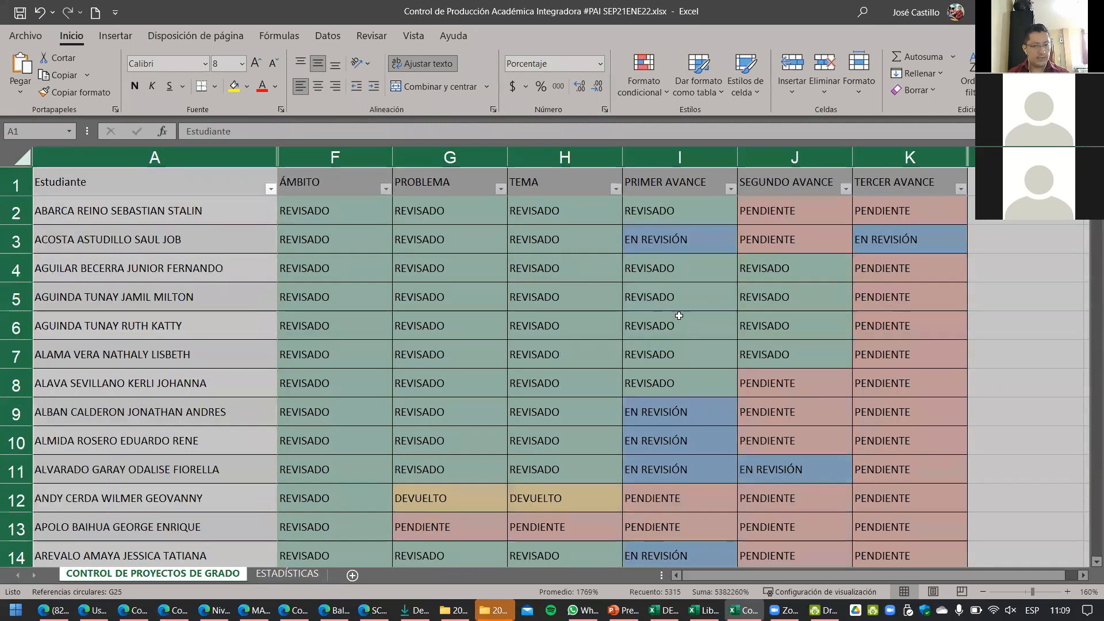
{"action": "left_click", "coordinate": [679, 316]}
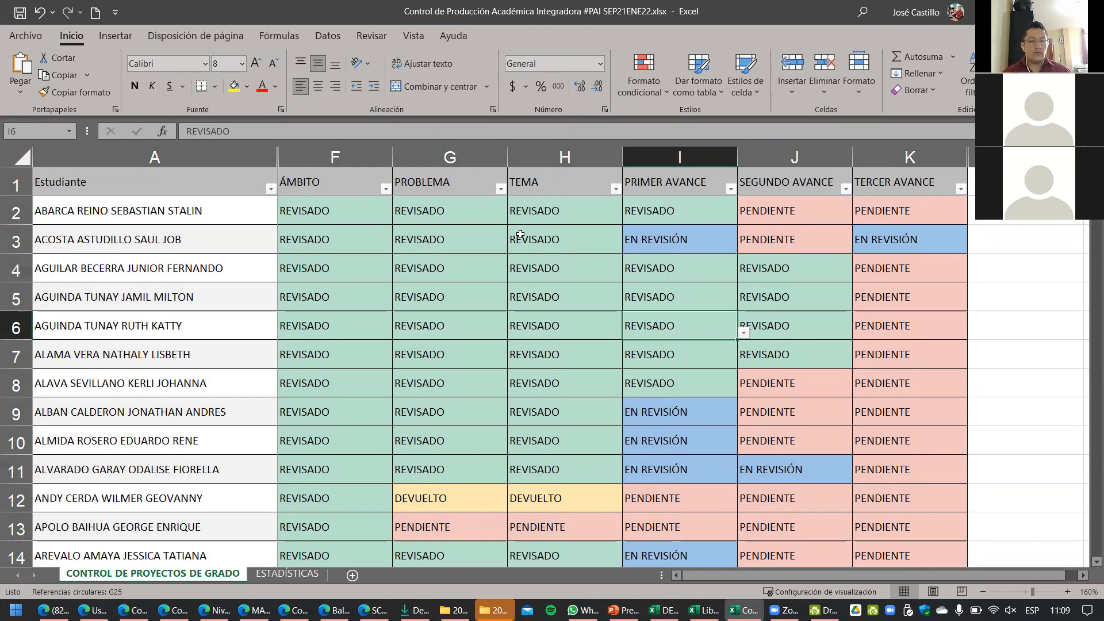
Step: Examine the stage headings F1:K1, a block of statuses below them, and the row 5 student's status from ÁMBITO to TERCER AVANCE
{"action": "left_click_drag", "start_coordinate": [332, 184], "coordinate": [884, 188]}
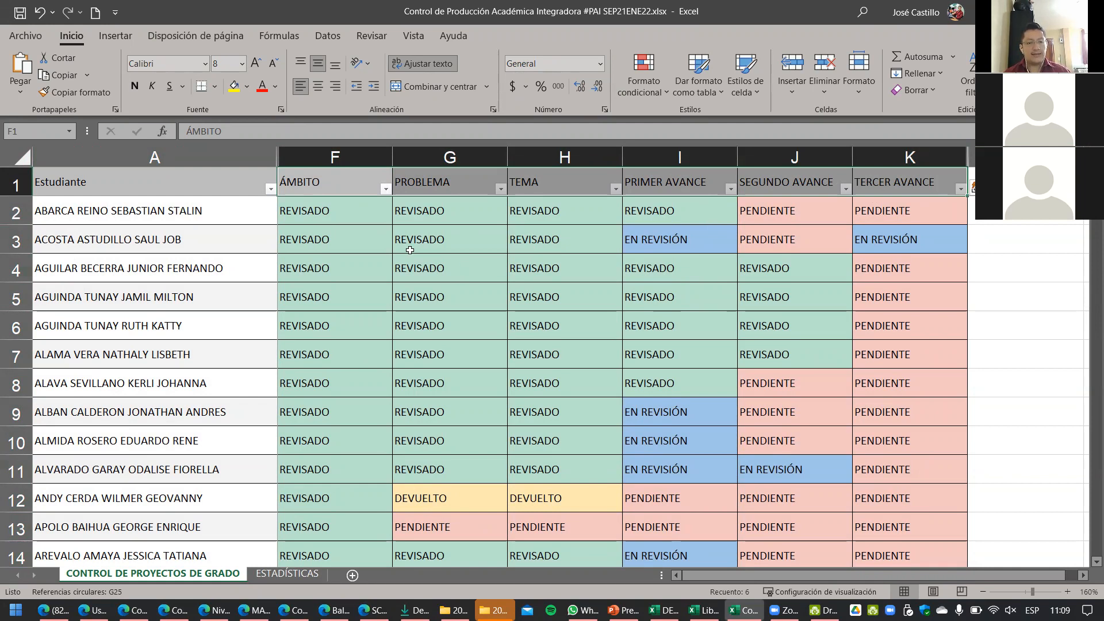
{"action": "left_click_drag", "start_coordinate": [366, 213], "coordinate": [897, 299]}
{"action": "left_click", "coordinate": [504, 363]}
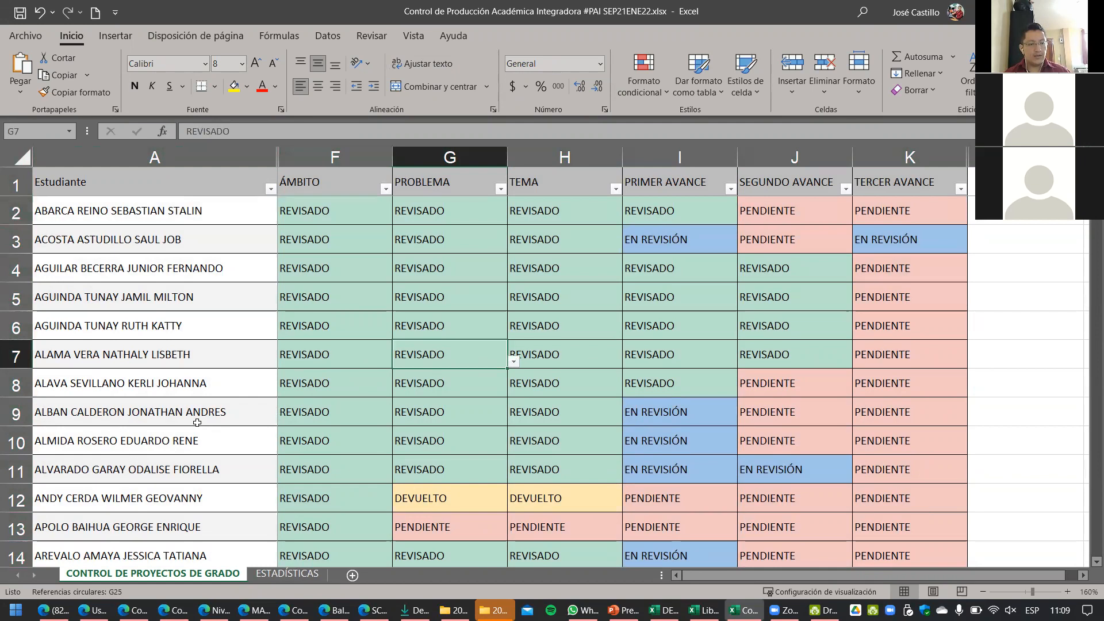
{"action": "left_click", "coordinate": [107, 305]}
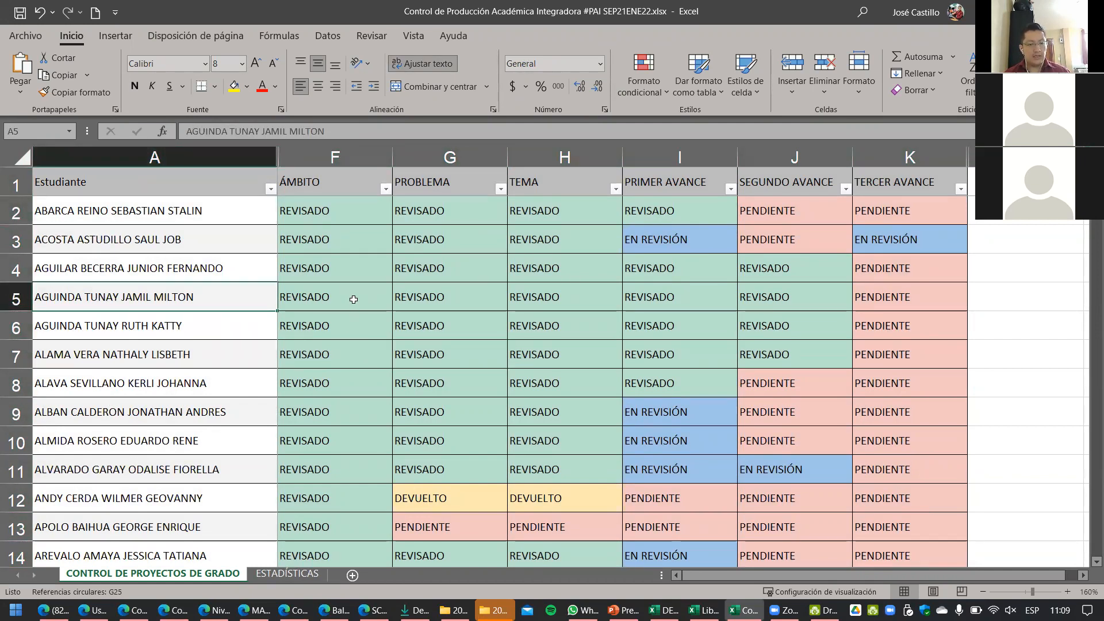
{"action": "left_click", "coordinate": [333, 290]}
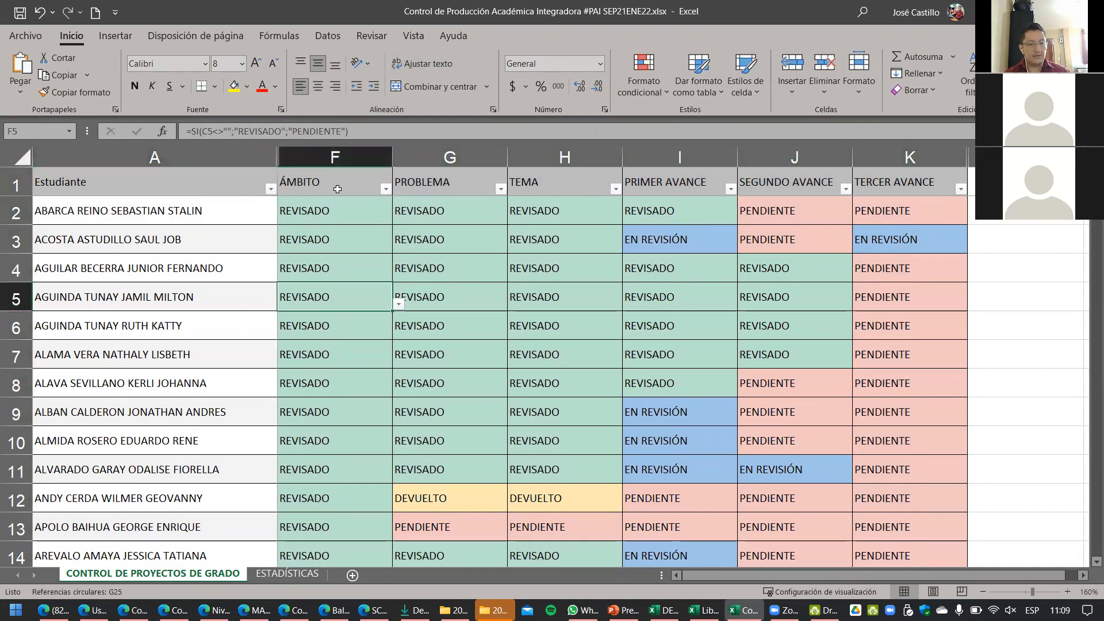
{"action": "left_click", "coordinate": [456, 296]}
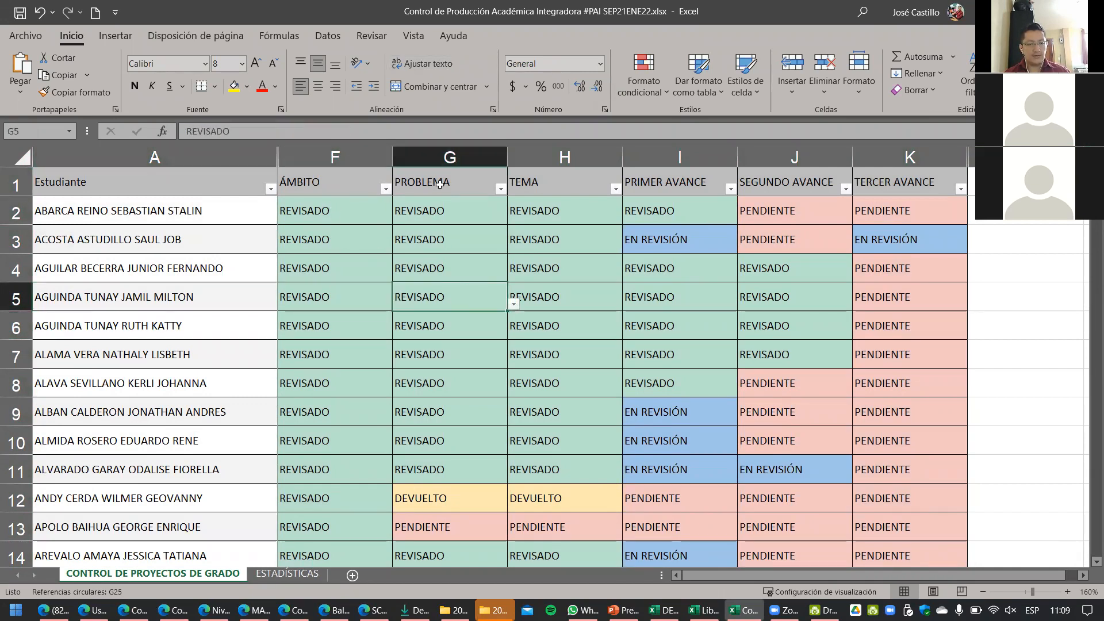
{"action": "left_click", "coordinate": [592, 296]}
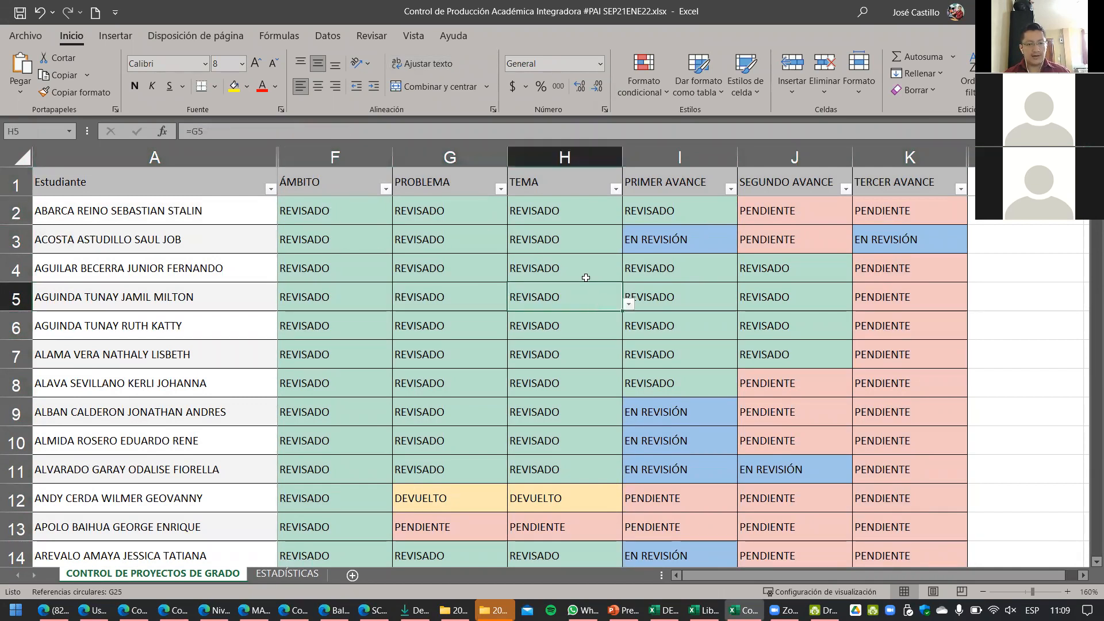
{"action": "left_click", "coordinate": [692, 295]}
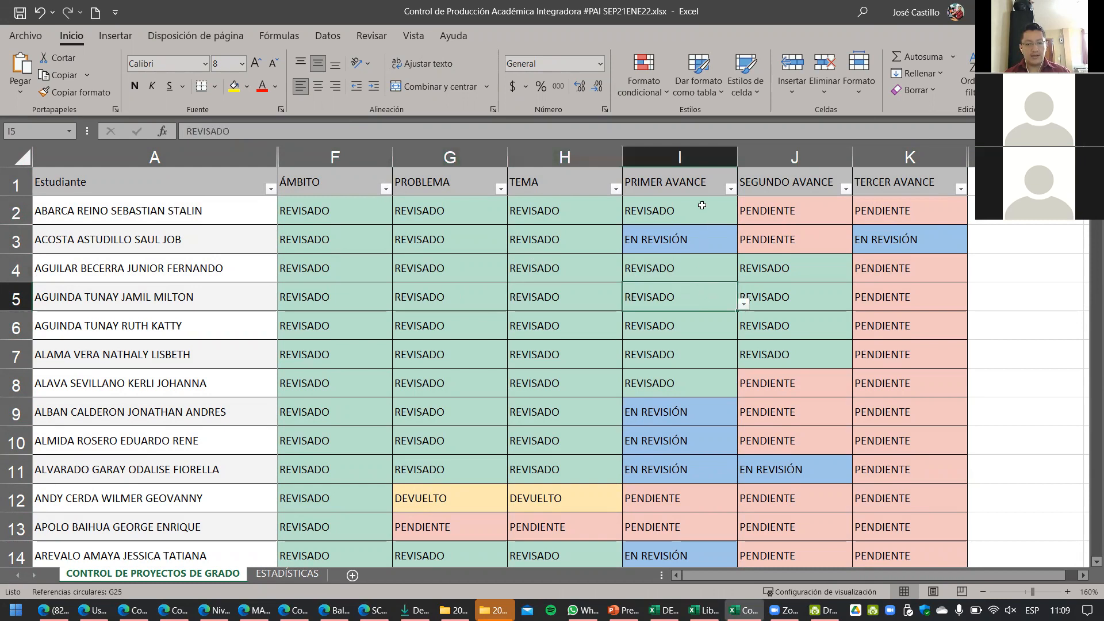
{"action": "left_click", "coordinate": [794, 301]}
{"action": "left_click", "coordinate": [905, 302]}
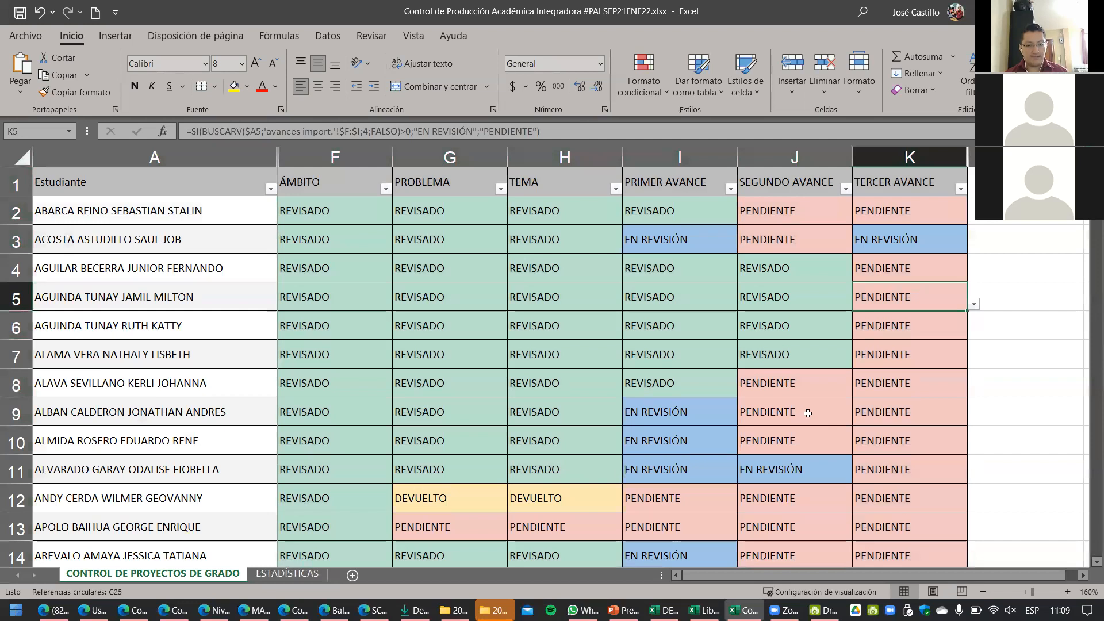
Step: Review every student's project statuses down to the end of the list at row 170 and return to the first row
{"action": "scroll", "coordinate": [702, 396], "scroll_direction": "down", "scroll_amount": 6}
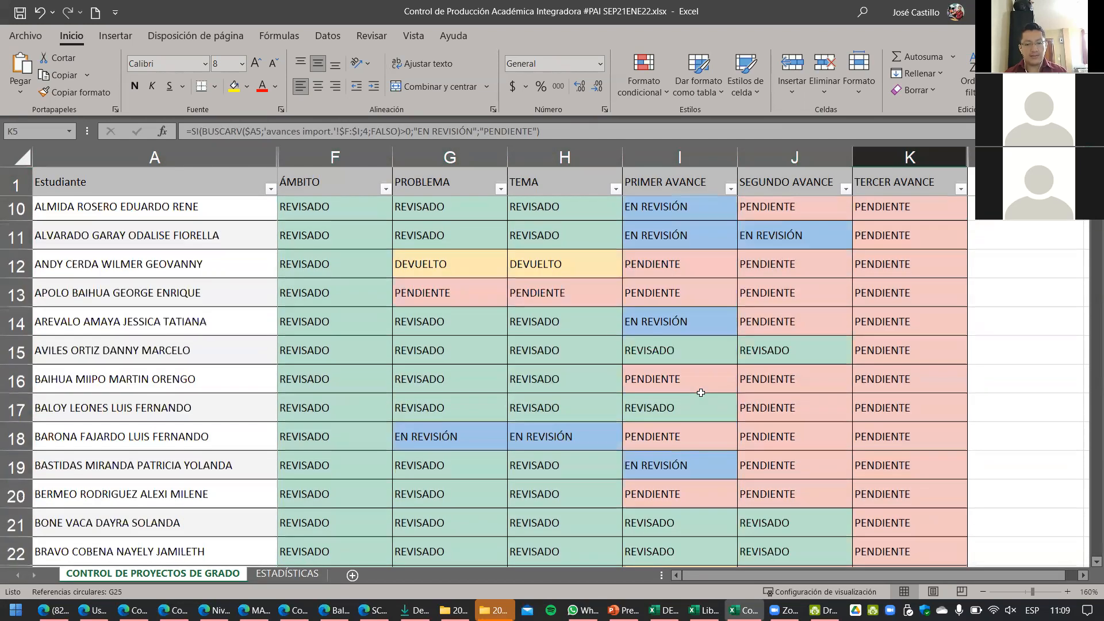
{"action": "scroll", "coordinate": [701, 393], "scroll_direction": "down", "scroll_amount": 1}
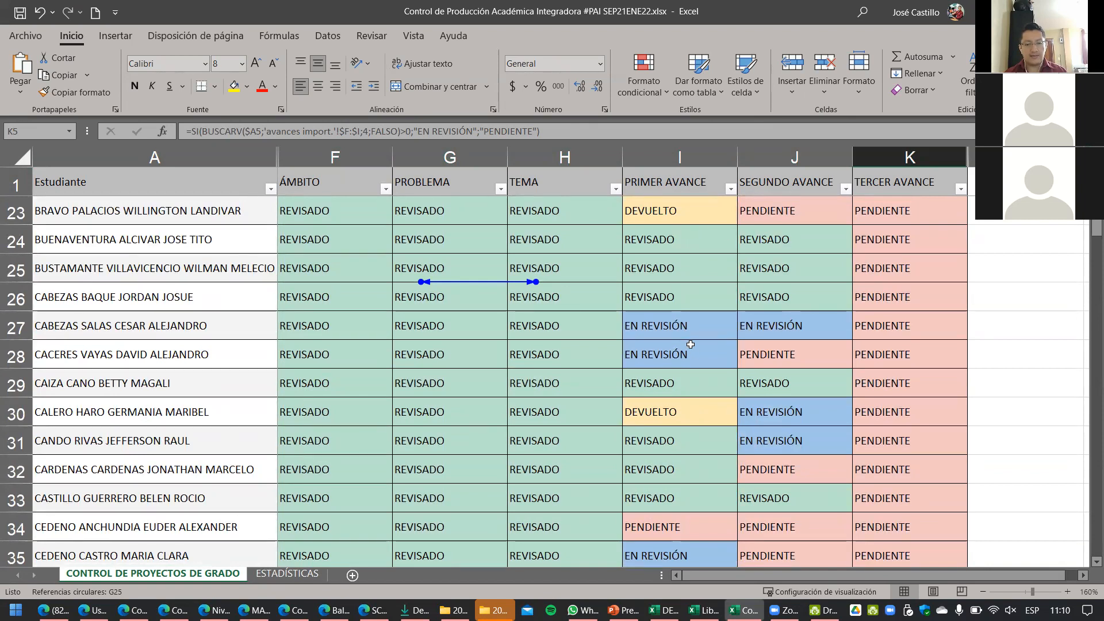
{"action": "scroll", "coordinate": [696, 354], "scroll_direction": "down", "scroll_amount": 4}
{"action": "scroll", "coordinate": [695, 310], "scroll_direction": "down", "scroll_amount": 1}
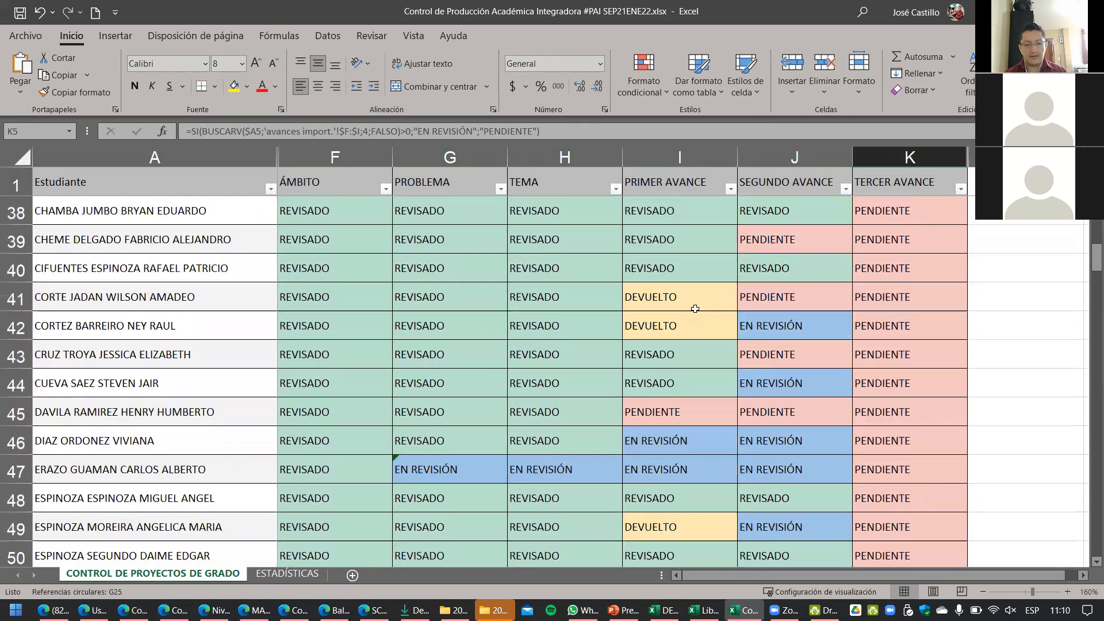
{"action": "scroll", "coordinate": [660, 261], "scroll_direction": "down", "scroll_amount": 4}
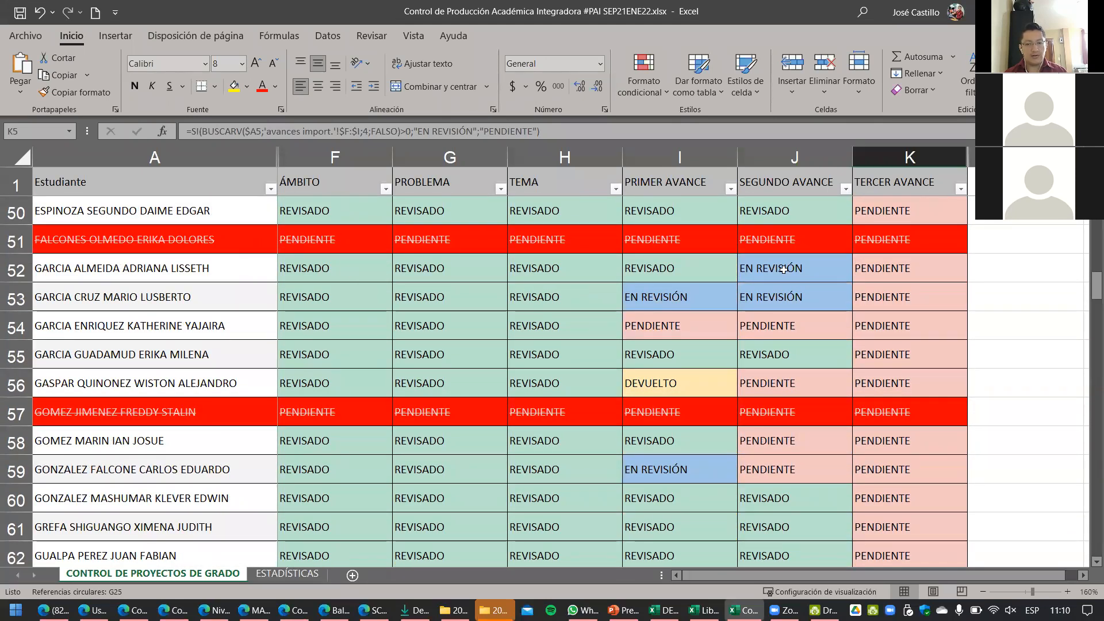
{"action": "scroll", "coordinate": [422, 280], "scroll_direction": "down", "scroll_amount": 7}
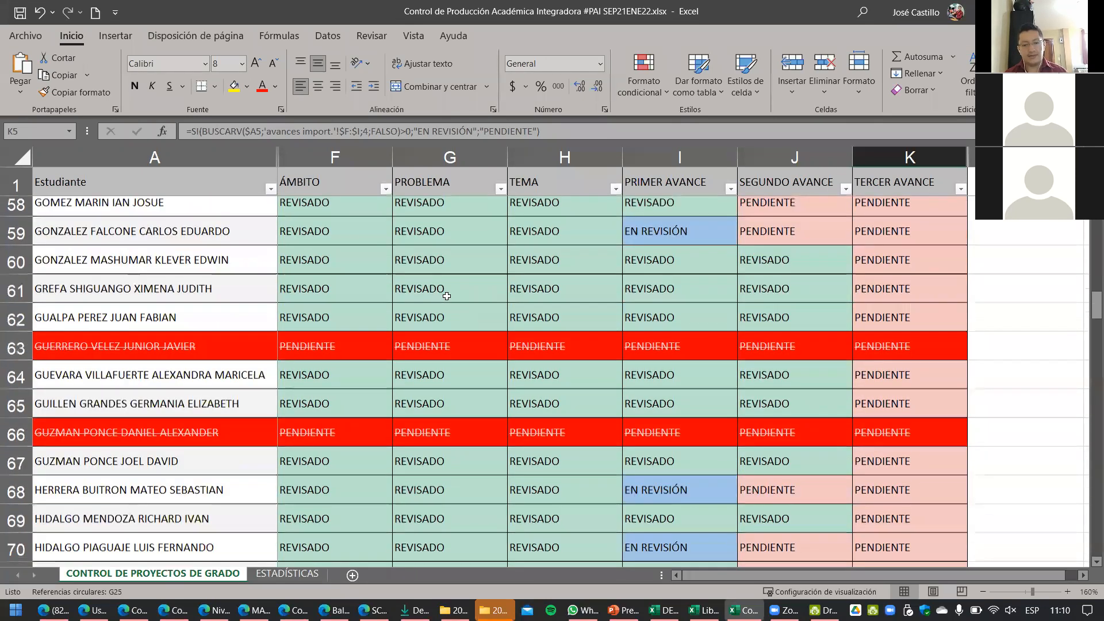
{"action": "scroll", "coordinate": [447, 296], "scroll_direction": "down", "scroll_amount": 4}
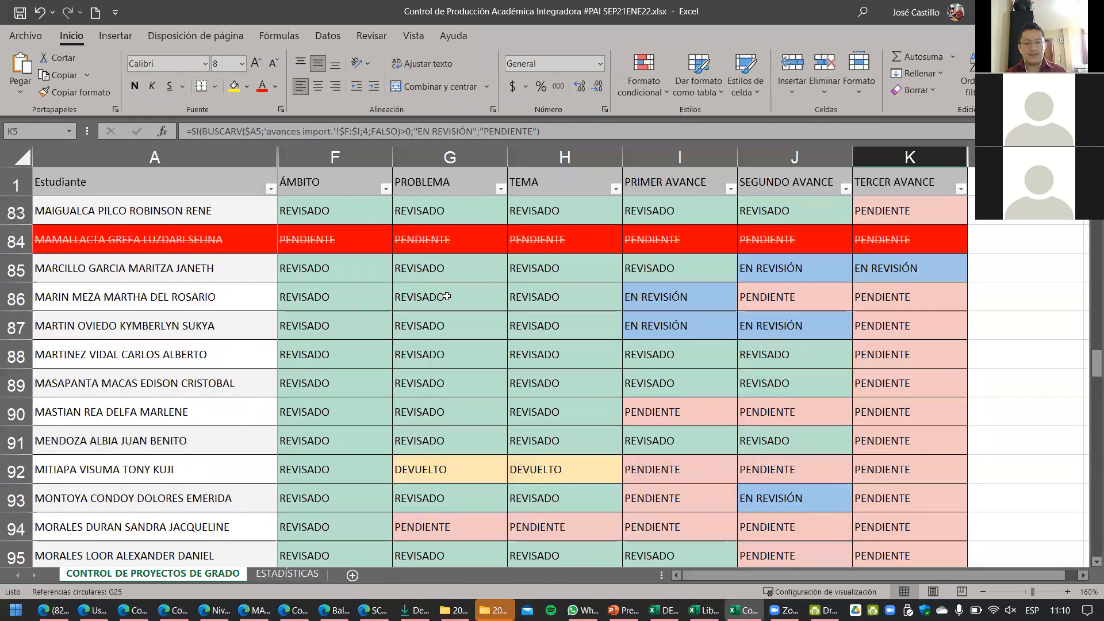
{"action": "scroll", "coordinate": [506, 342], "scroll_direction": "down", "scroll_amount": 6}
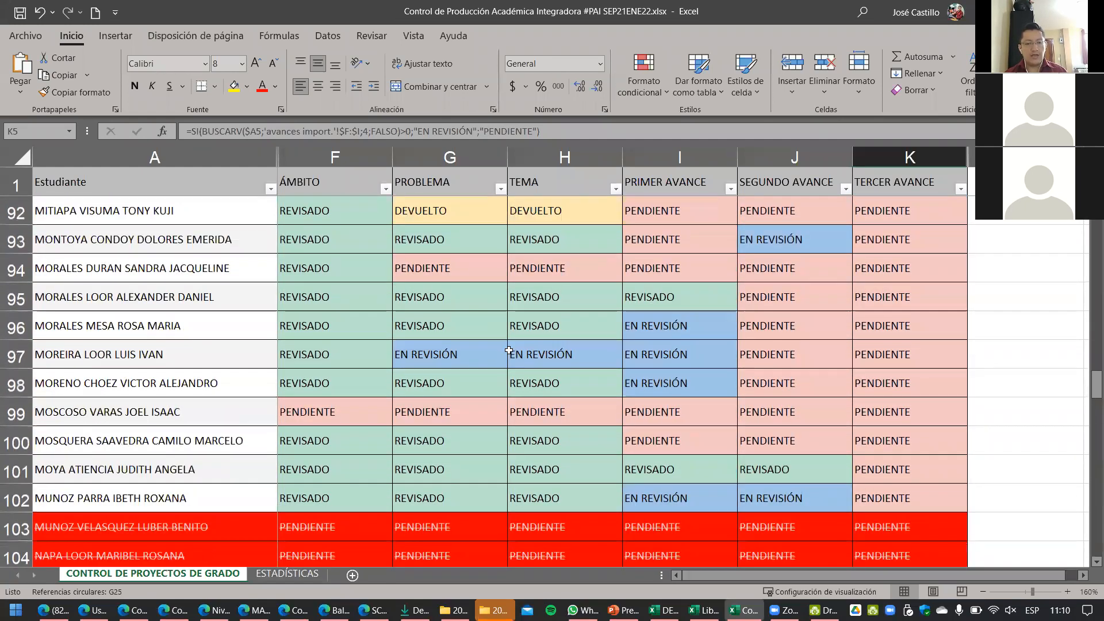
{"action": "scroll", "coordinate": [511, 348], "scroll_direction": "down", "scroll_amount": 9}
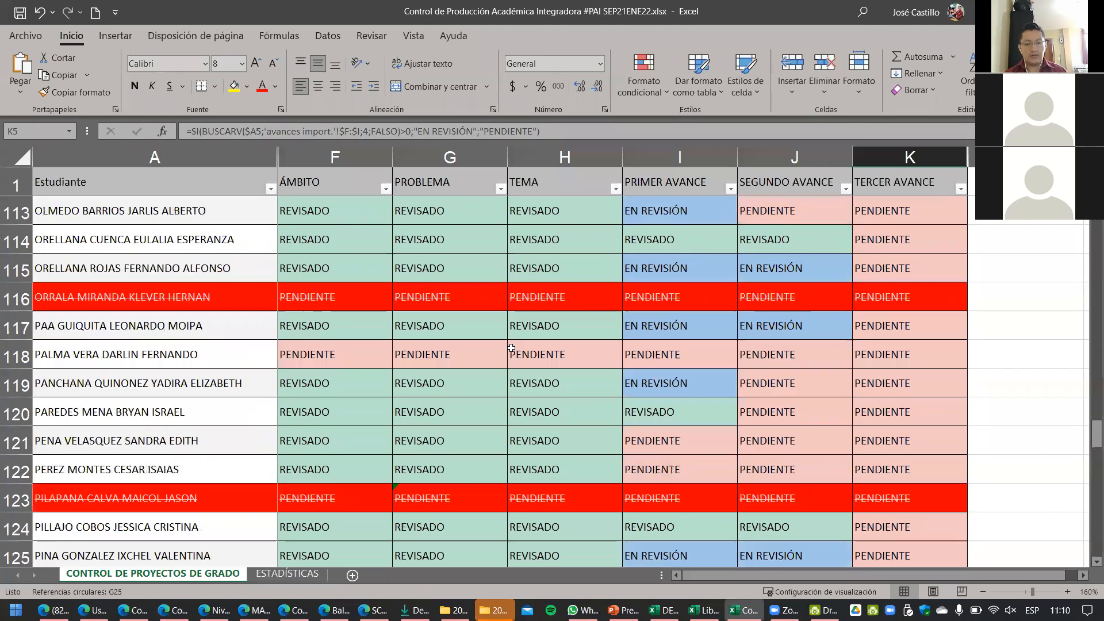
{"action": "scroll", "coordinate": [511, 348], "scroll_direction": "down", "scroll_amount": 2}
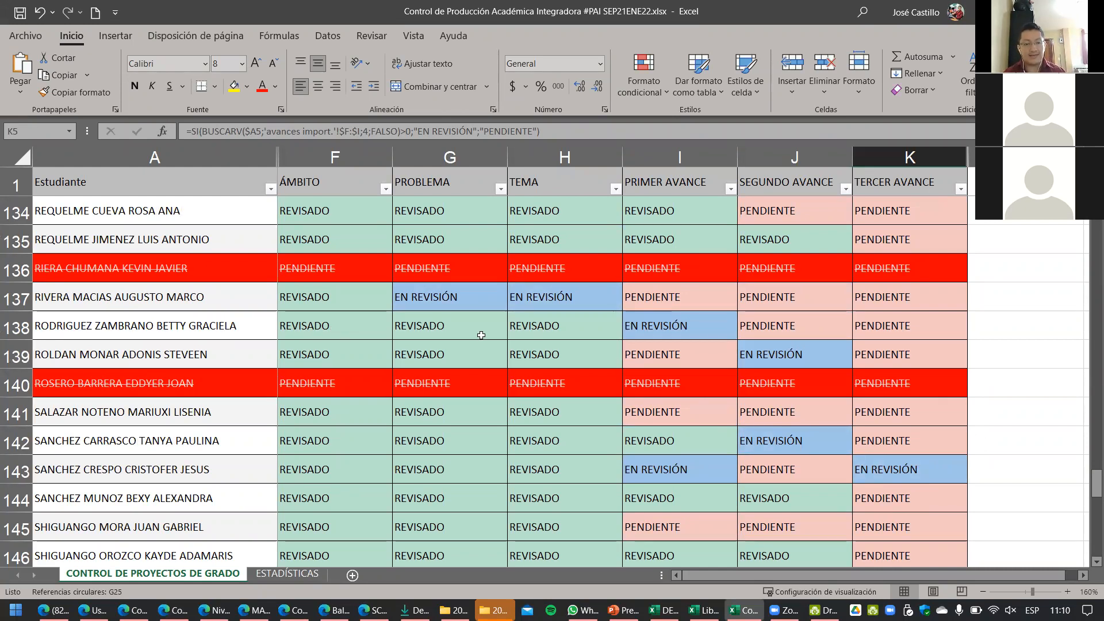
{"action": "scroll", "coordinate": [512, 348], "scroll_direction": "down", "scroll_amount": 10}
{"action": "scroll", "coordinate": [484, 336], "scroll_direction": "down", "scroll_amount": 2}
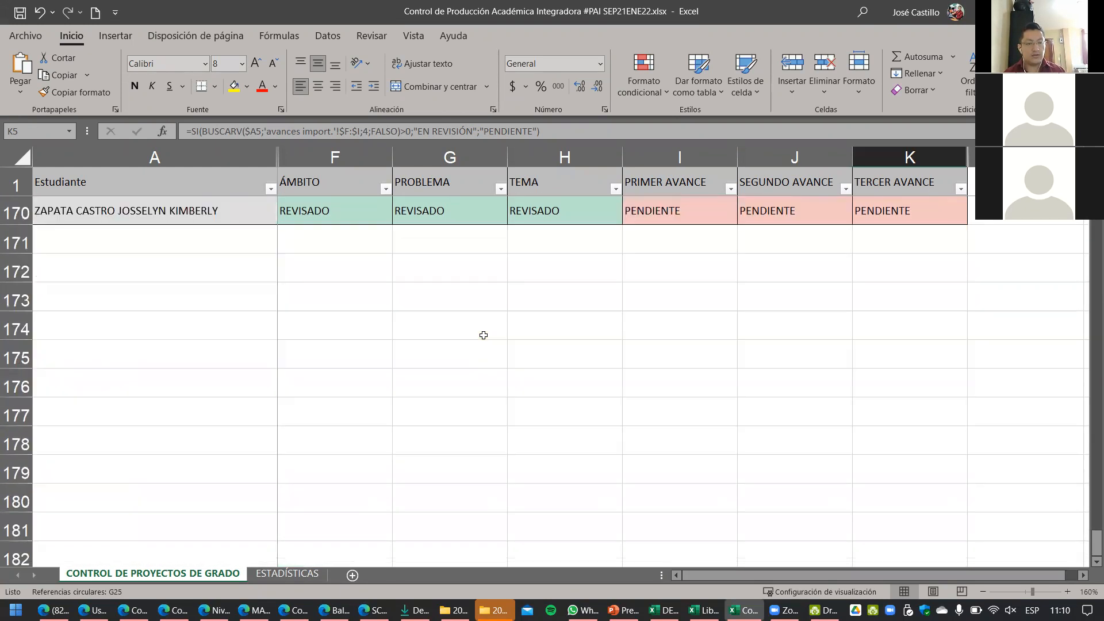
{"action": "scroll", "coordinate": [483, 333], "scroll_direction": "up", "scroll_amount": 2}
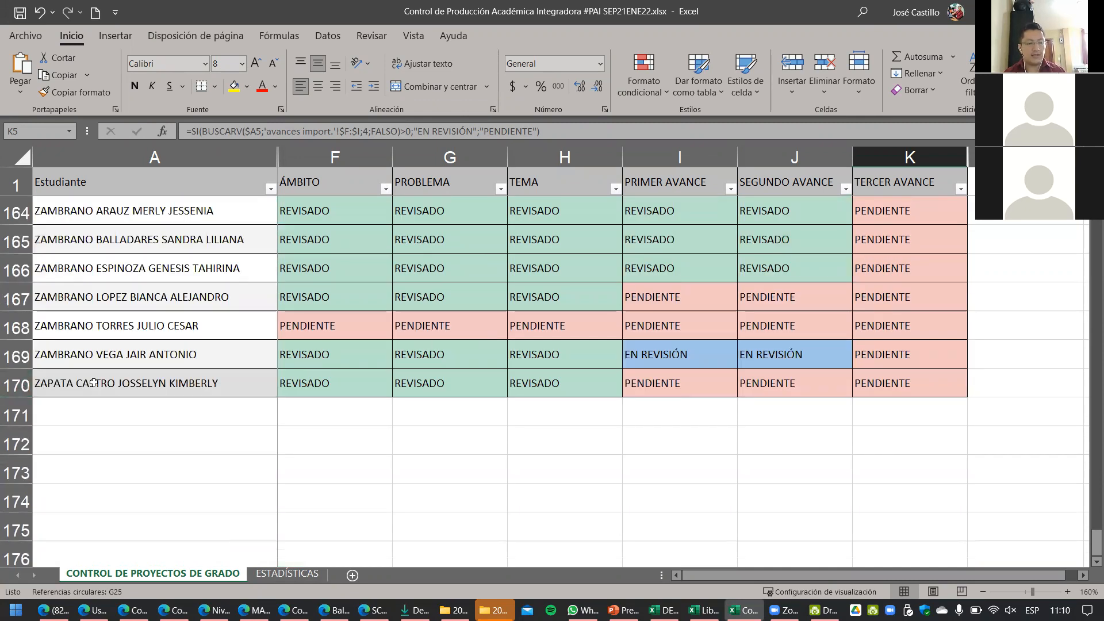
{"action": "scroll", "coordinate": [785, 372], "scroll_direction": "up", "scroll_amount": 20}
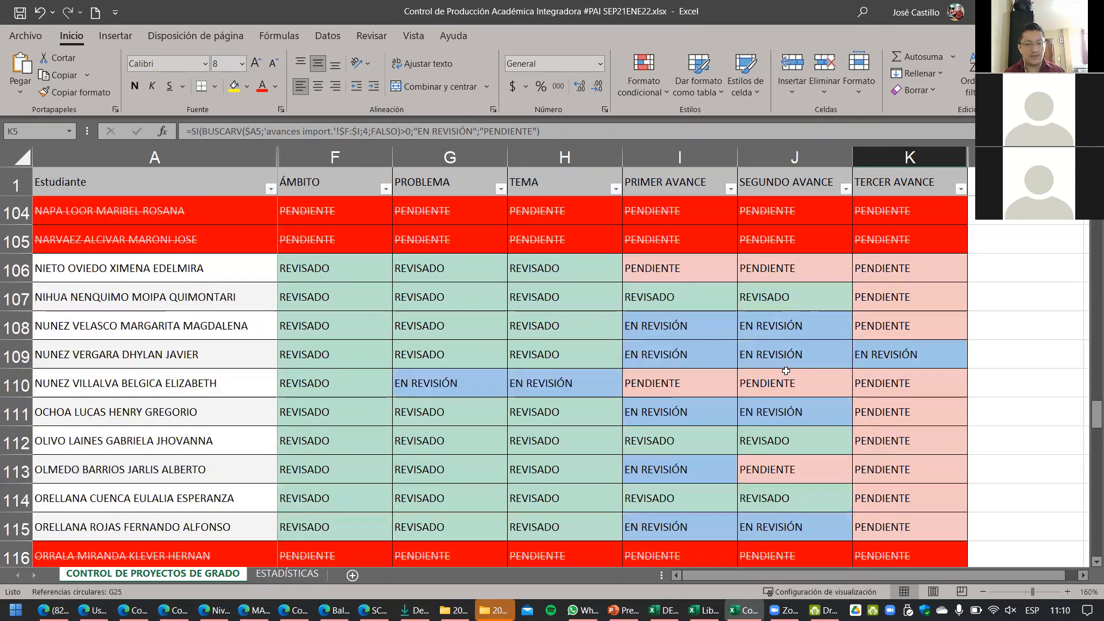
{"action": "scroll", "coordinate": [785, 371], "scroll_direction": "up", "scroll_amount": 15}
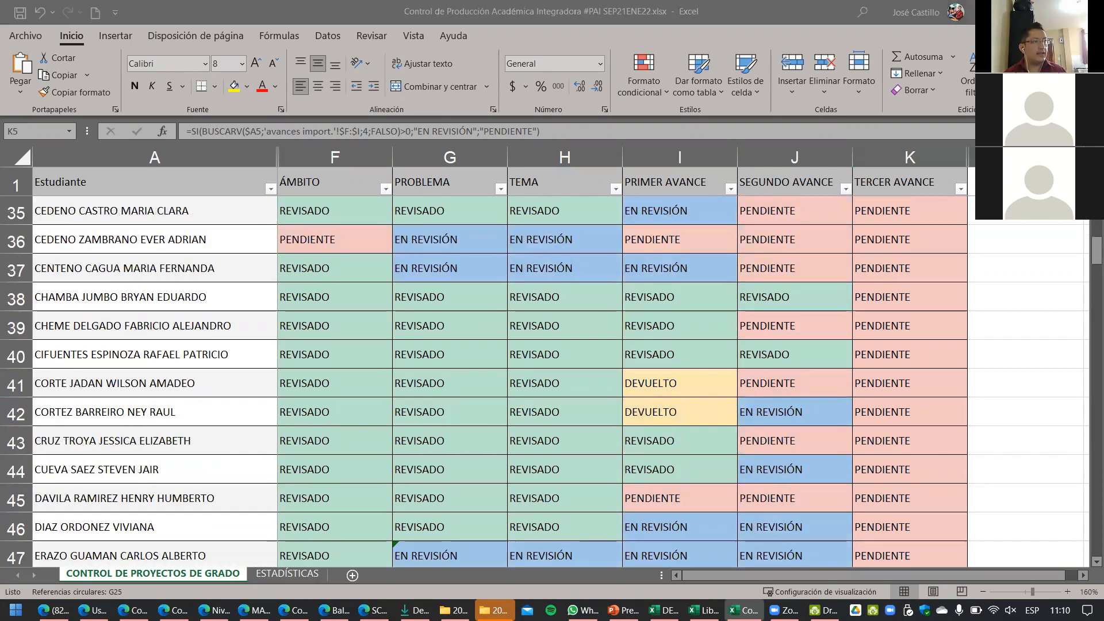
{"action": "scroll", "coordinate": [542, 419], "scroll_direction": "up", "scroll_amount": 11}
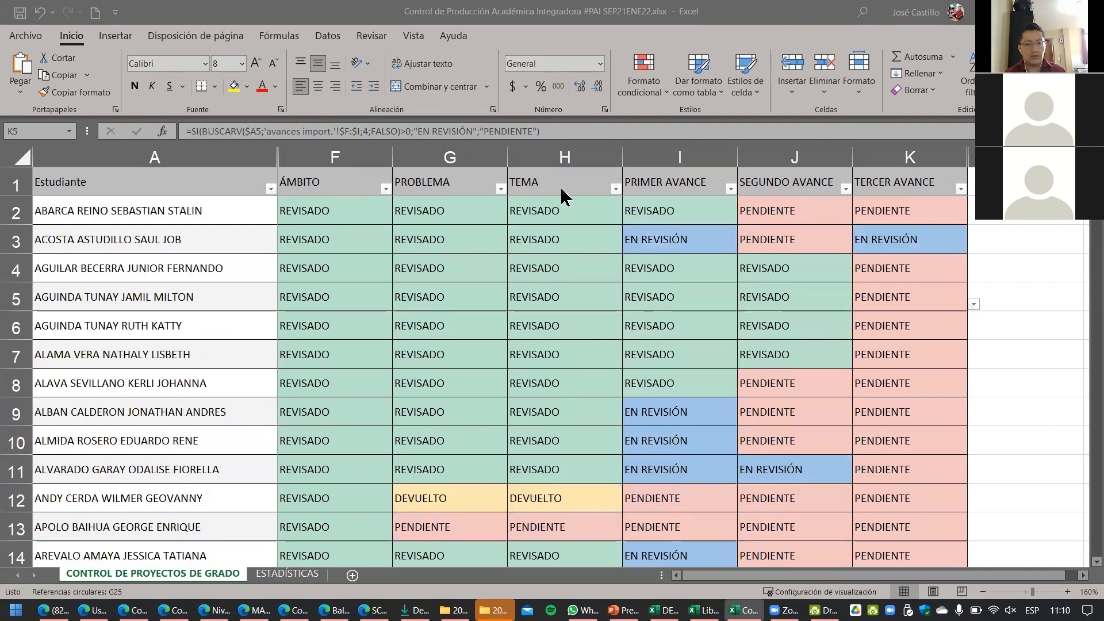
{"action": "left_click", "coordinate": [557, 181]}
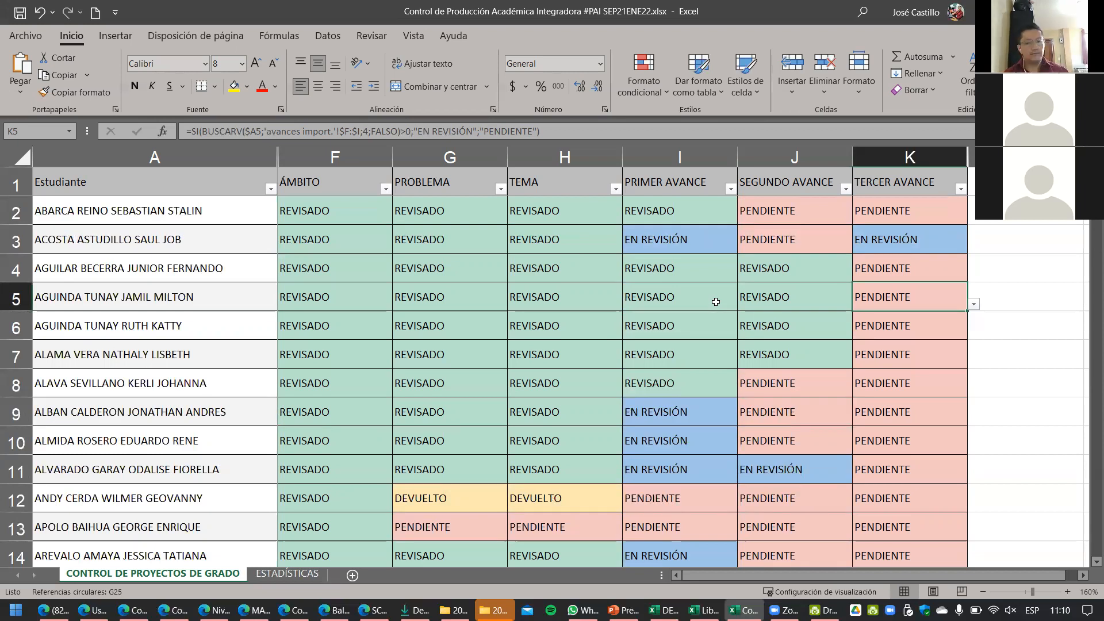
Step: Unmute the computer's sound and raise the system volume
{"action": "key", "text": "XF86AudioRaiseVolume"}
{"action": "key", "text": "XF86AudioRaiseVolume"}
{"action": "key", "text": "XF86AudioRaiseVolume"}
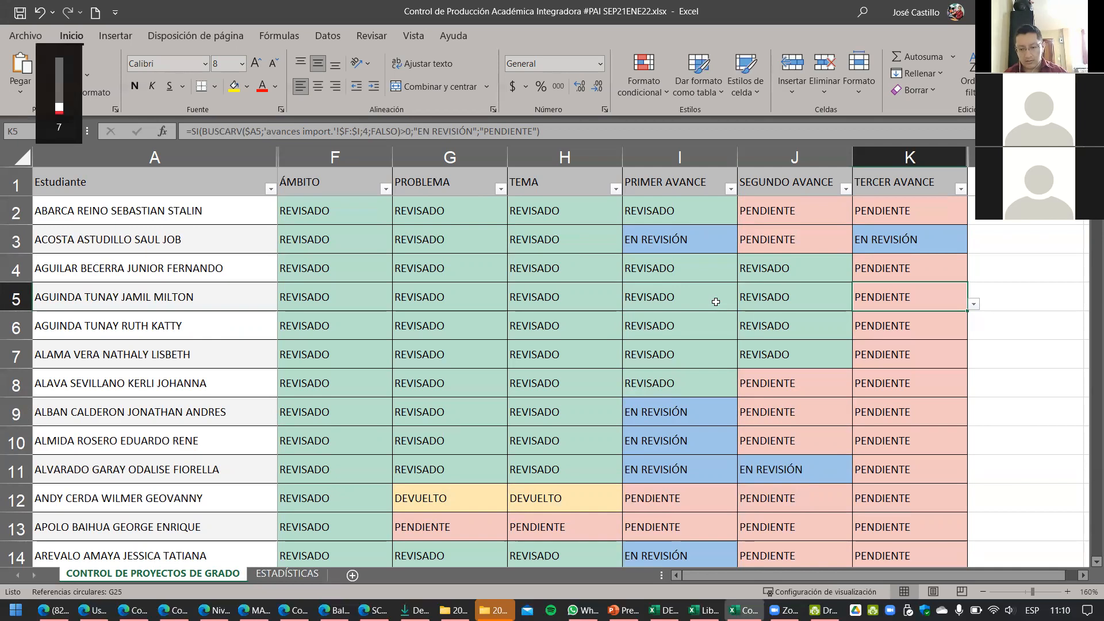
{"action": "key", "text": "XF86AudioRaiseVolume"}
{"action": "key", "text": "XF86AudioRaiseVolume"}
{"action": "key", "text": "XF86AudioRaiseVolume"}
{"action": "key", "text": "XF86AudioRaiseVolume"}
{"action": "key", "text": "XF86AudioRaiseVolume"}
{"action": "key", "text": "XF86AudioRaiseVolume"}
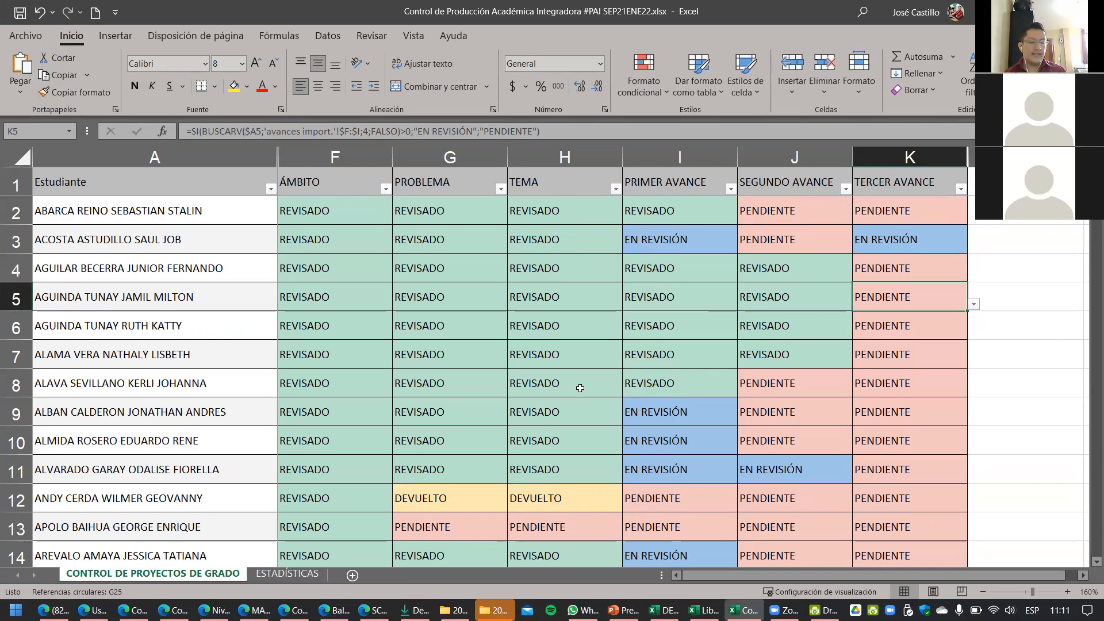
Step: Look through the TEMA column of the whole student list for cells marked DEVUELTO, then return to the first rows
{"action": "scroll", "coordinate": [580, 388], "scroll_direction": "down", "scroll_amount": 2}
{"action": "left_click", "coordinate": [581, 325]}
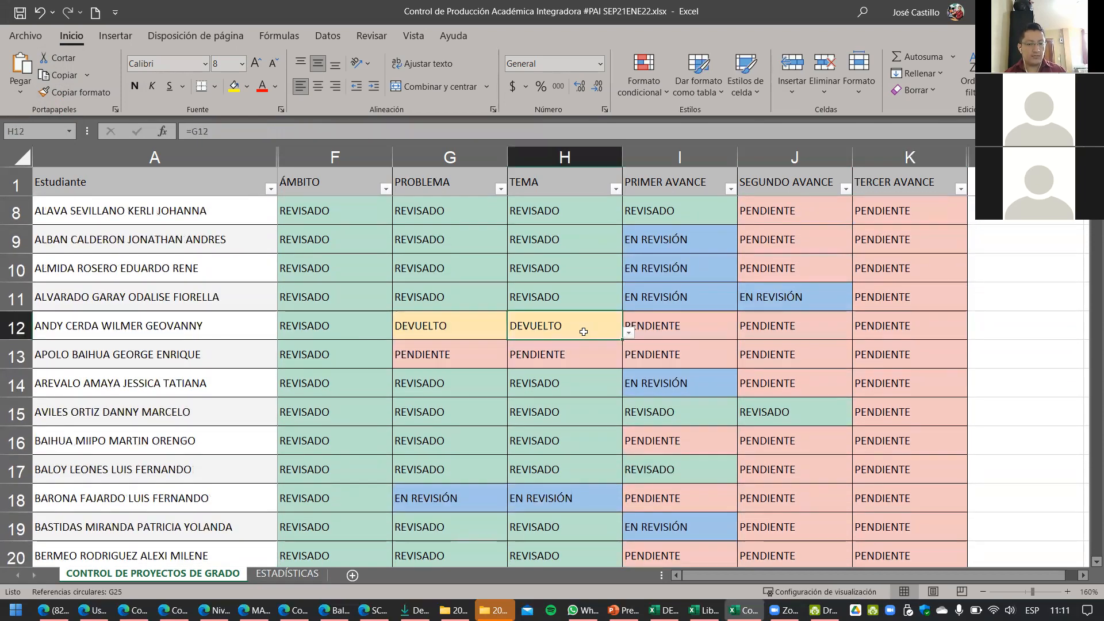
{"action": "scroll", "coordinate": [587, 407], "scroll_direction": "down", "scroll_amount": 1}
{"action": "scroll", "coordinate": [588, 407], "scroll_direction": "down", "scroll_amount": 14}
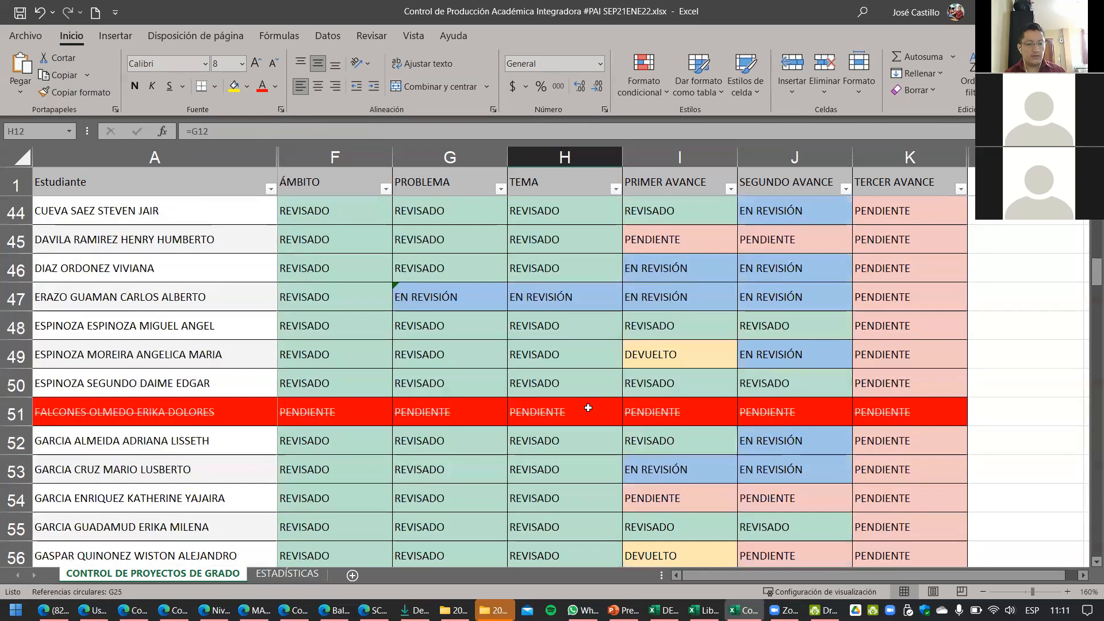
{"action": "scroll", "coordinate": [587, 407], "scroll_direction": "down", "scroll_amount": 7}
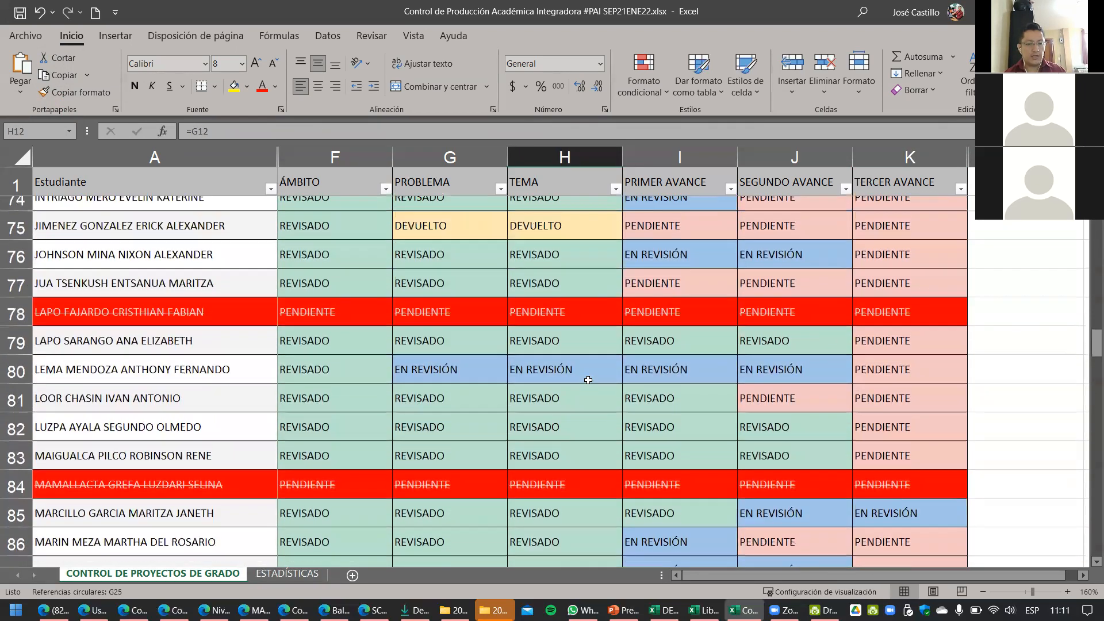
{"action": "left_click", "coordinate": [581, 249]}
{"action": "scroll", "coordinate": [578, 316], "scroll_direction": "down", "scroll_amount": 7}
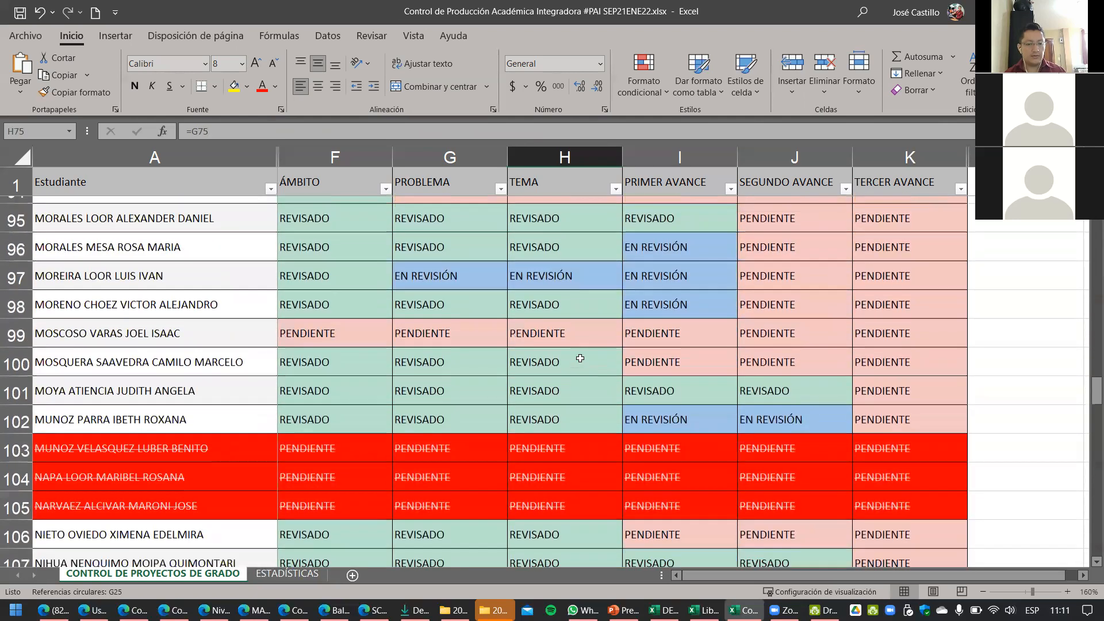
{"action": "scroll", "coordinate": [577, 309], "scroll_direction": "up", "scroll_amount": 2}
{"action": "left_click", "coordinate": [577, 309]}
{"action": "scroll", "coordinate": [574, 395], "scroll_direction": "down", "scroll_amount": 8}
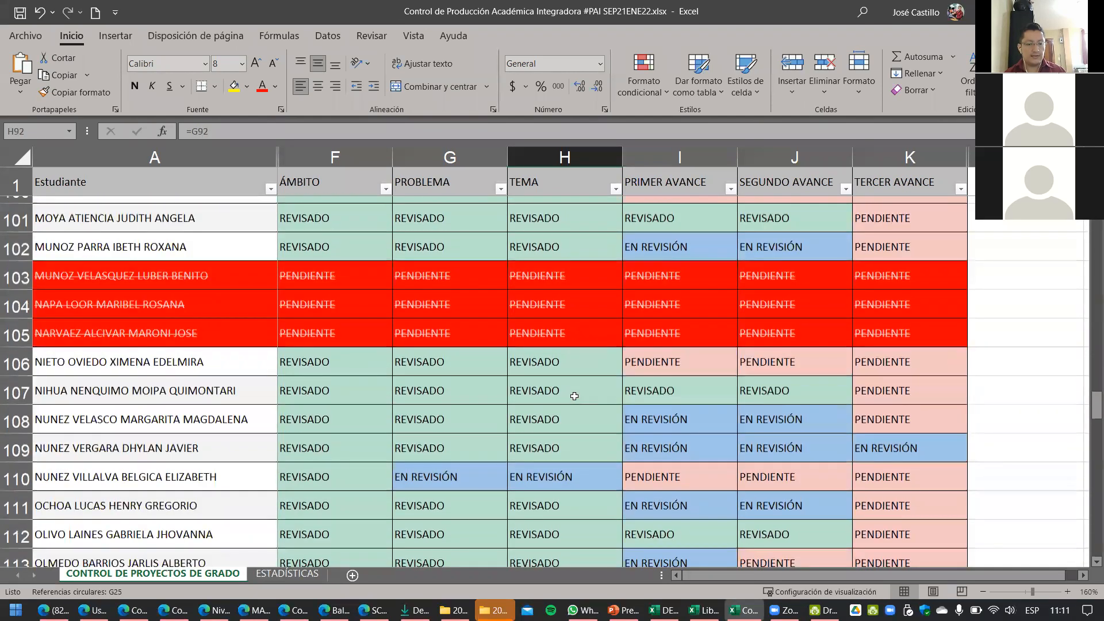
{"action": "scroll", "coordinate": [574, 395], "scroll_direction": "down", "scroll_amount": 13}
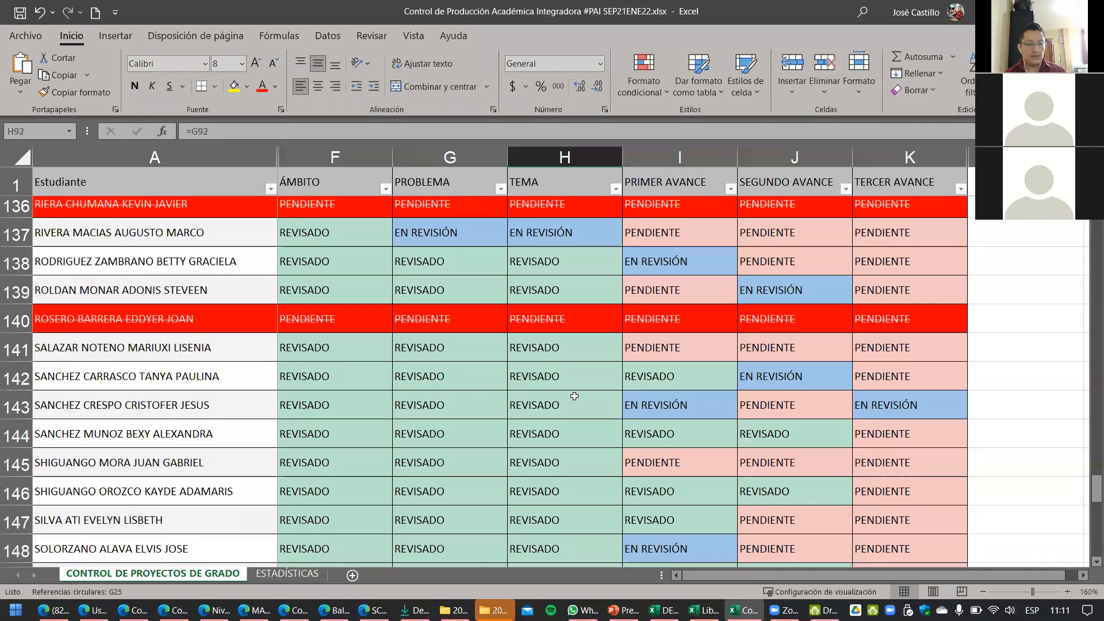
{"action": "scroll", "coordinate": [575, 396], "scroll_direction": "down", "scroll_amount": 7}
{"action": "scroll", "coordinate": [574, 395], "scroll_direction": "up", "scroll_amount": 5}
{"action": "scroll", "coordinate": [574, 396], "scroll_direction": "up", "scroll_amount": 20}
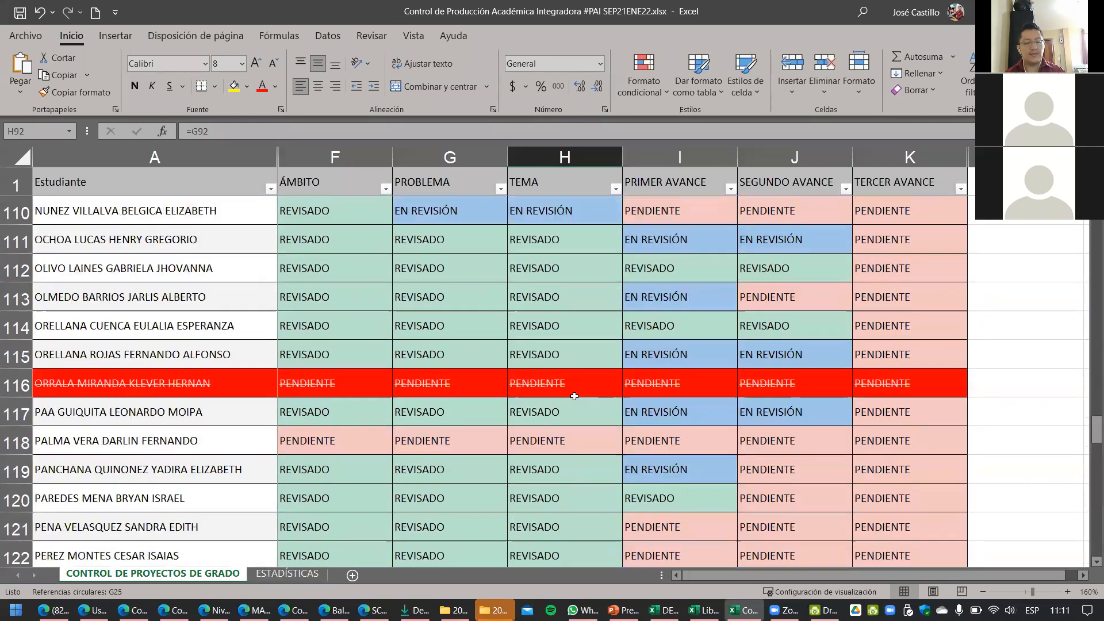
{"action": "scroll", "coordinate": [574, 395], "scroll_direction": "up", "scroll_amount": 5}
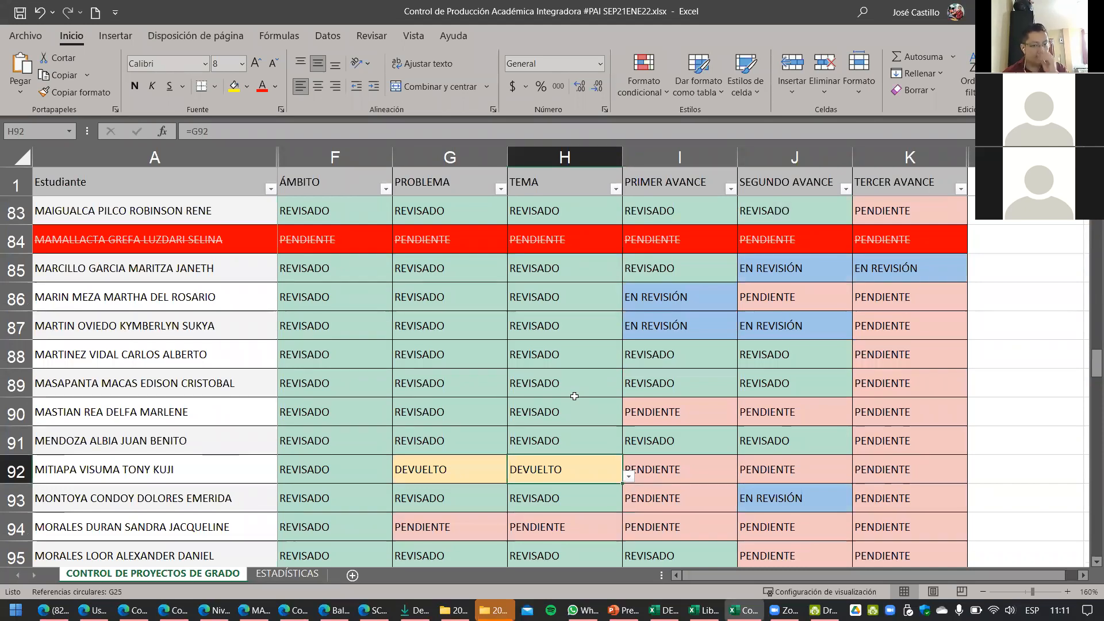
{"action": "scroll", "coordinate": [575, 396], "scroll_direction": "up", "scroll_amount": 13}
{"action": "scroll", "coordinate": [574, 395], "scroll_direction": "up", "scroll_amount": 14}
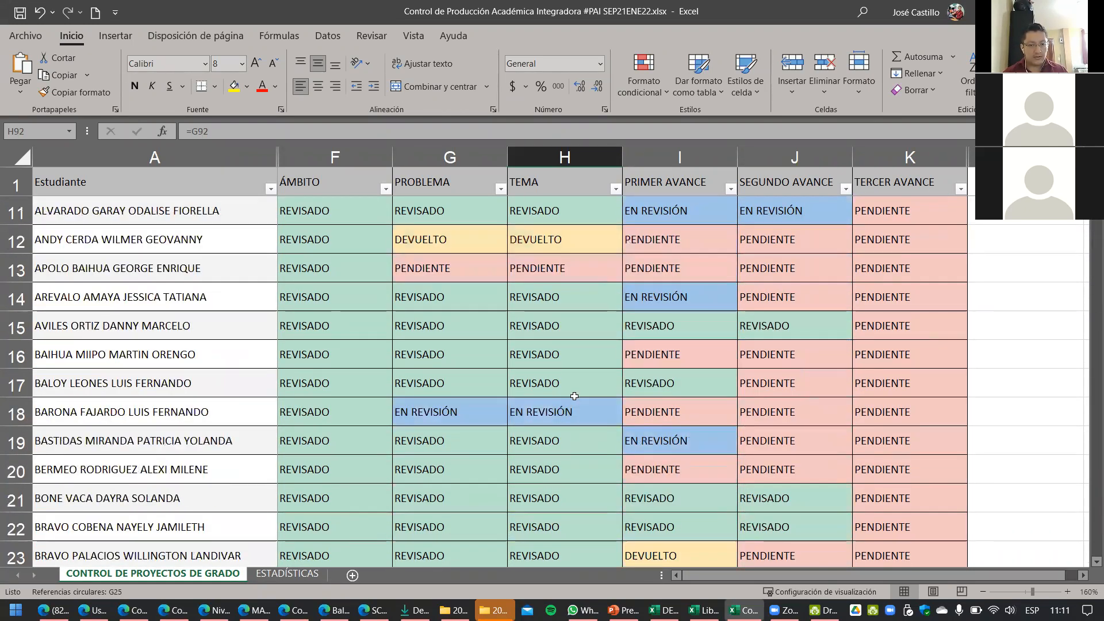
Step: Filter the TEMA column to show only DEVUELTO and select the filtered status cells
{"action": "left_click", "coordinate": [615, 189]}
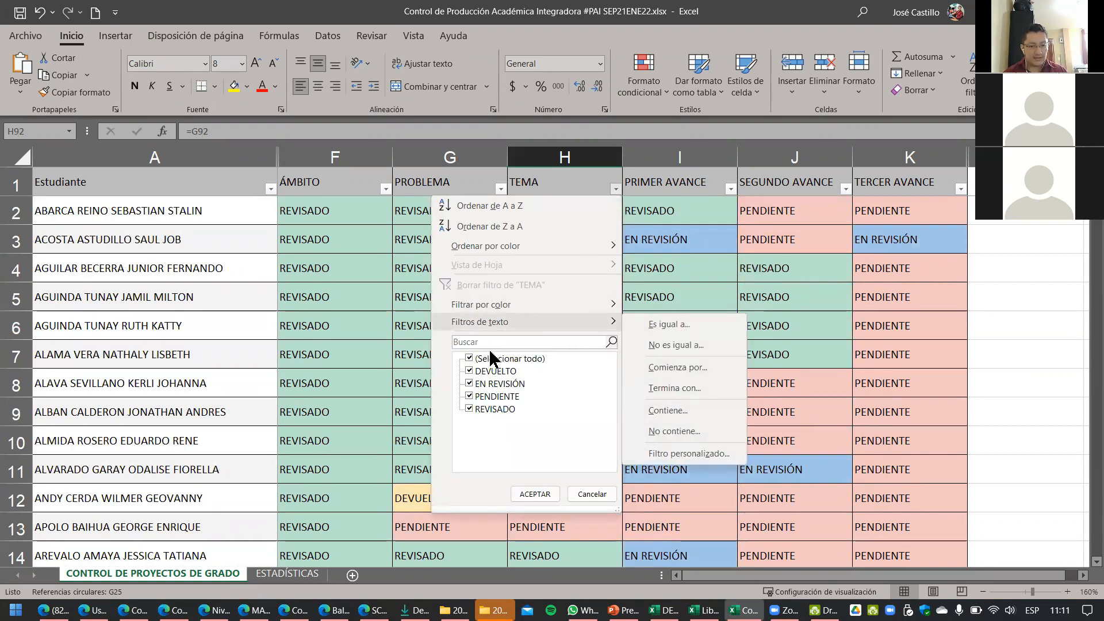
{"action": "left_click", "coordinate": [470, 358]}
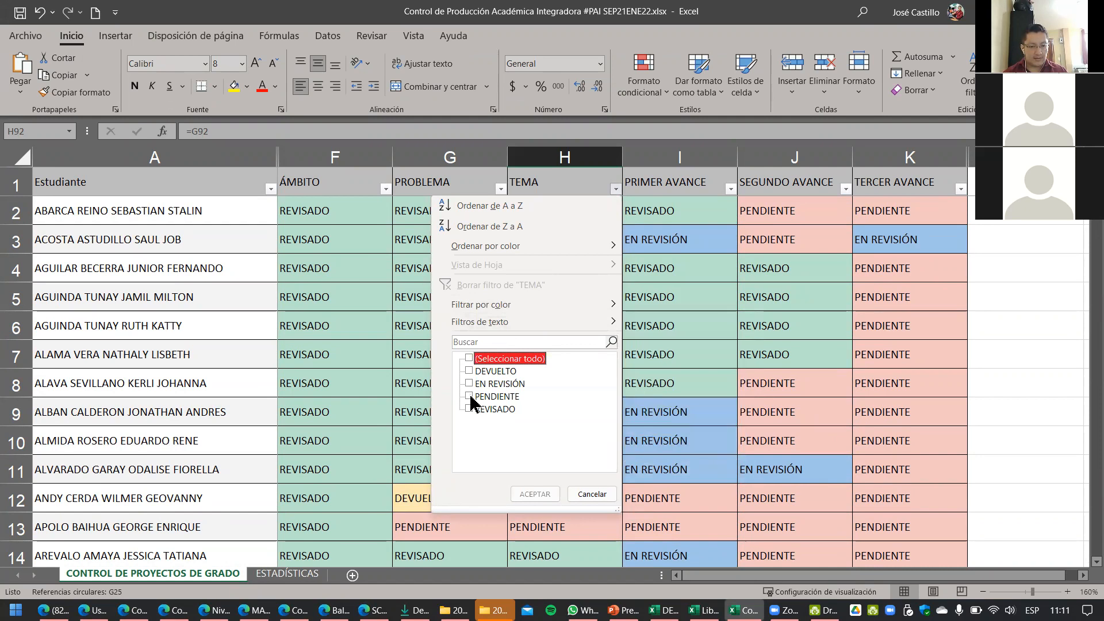
{"action": "left_click", "coordinate": [468, 371]}
{"action": "left_click", "coordinate": [535, 493]}
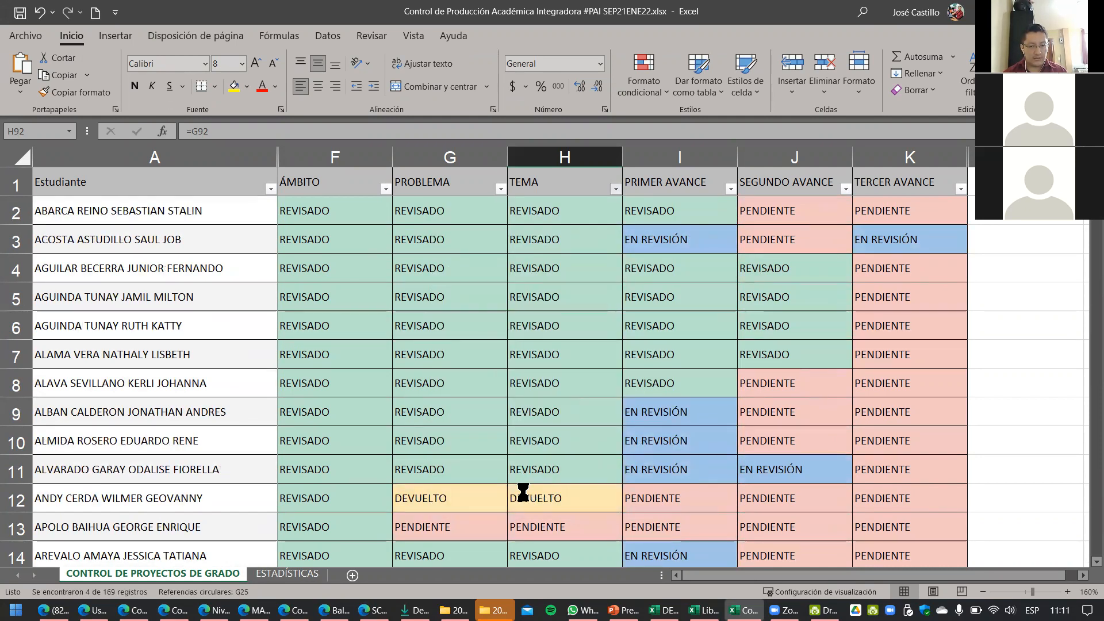
{"action": "left_click_drag", "start_coordinate": [550, 213], "coordinate": [550, 298]}
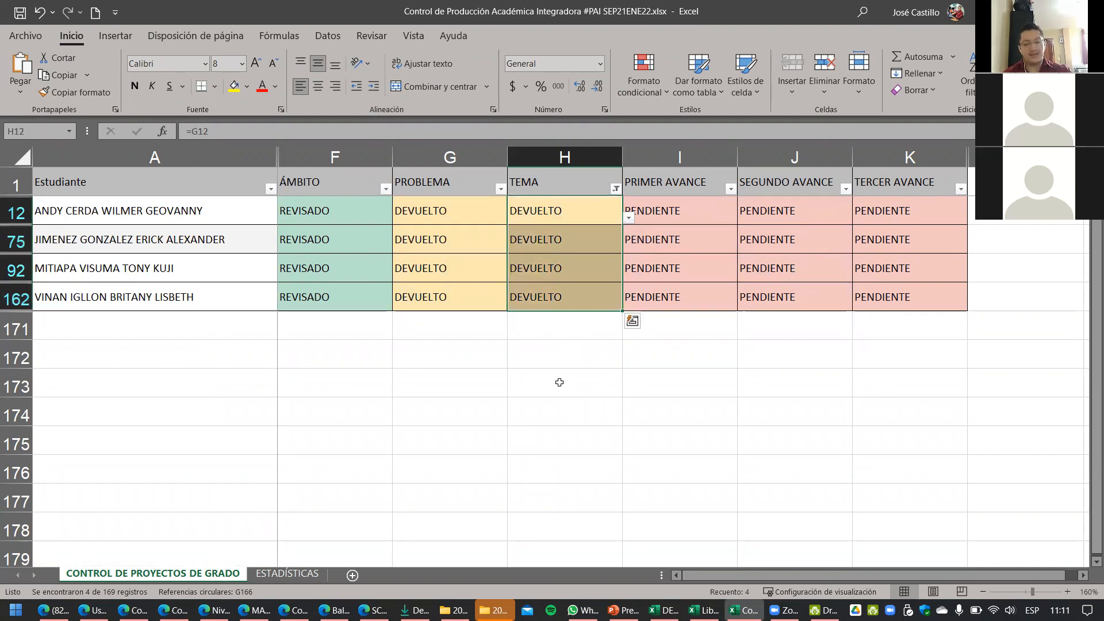
Step: Restore all statuses in the TEMA column filter so that every student is listed
{"action": "left_click", "coordinate": [615, 189]}
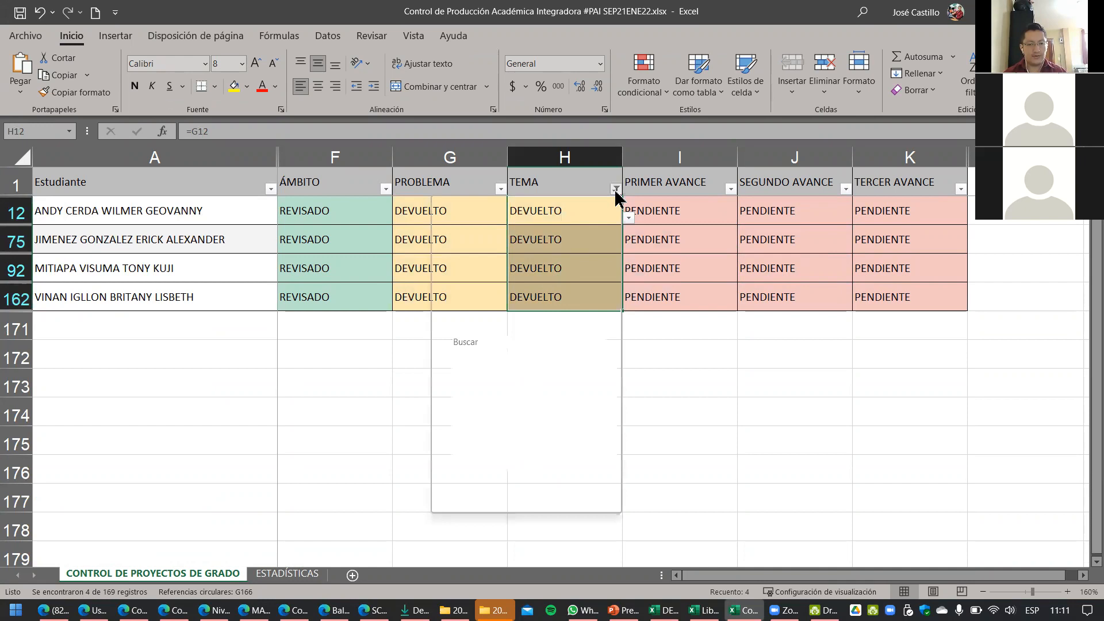
{"action": "left_click", "coordinate": [470, 360]}
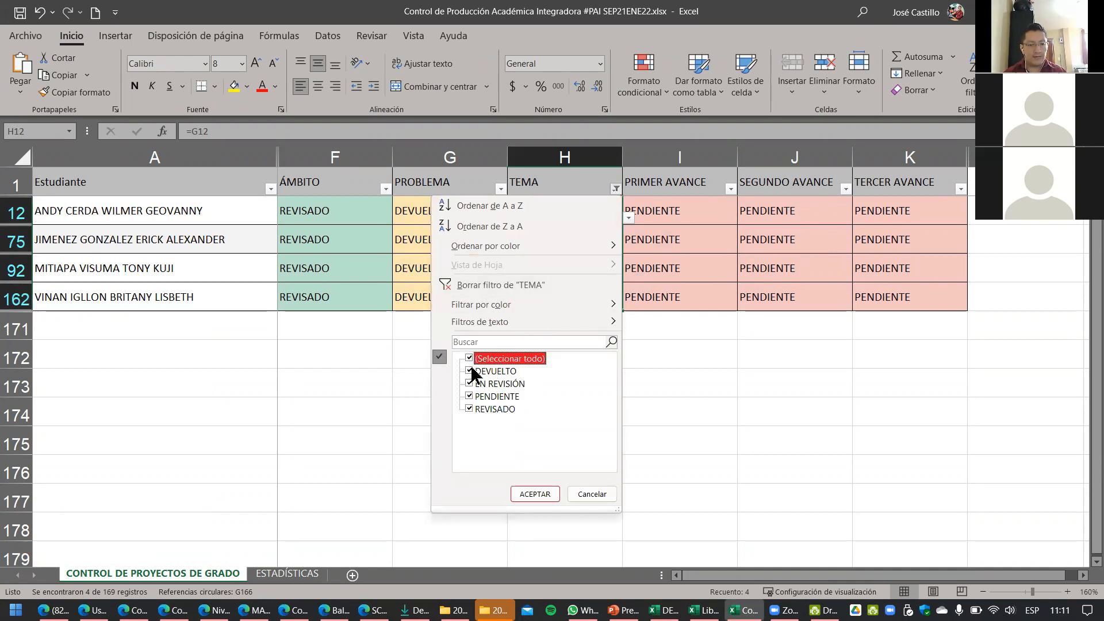
{"action": "left_click", "coordinate": [535, 494]}
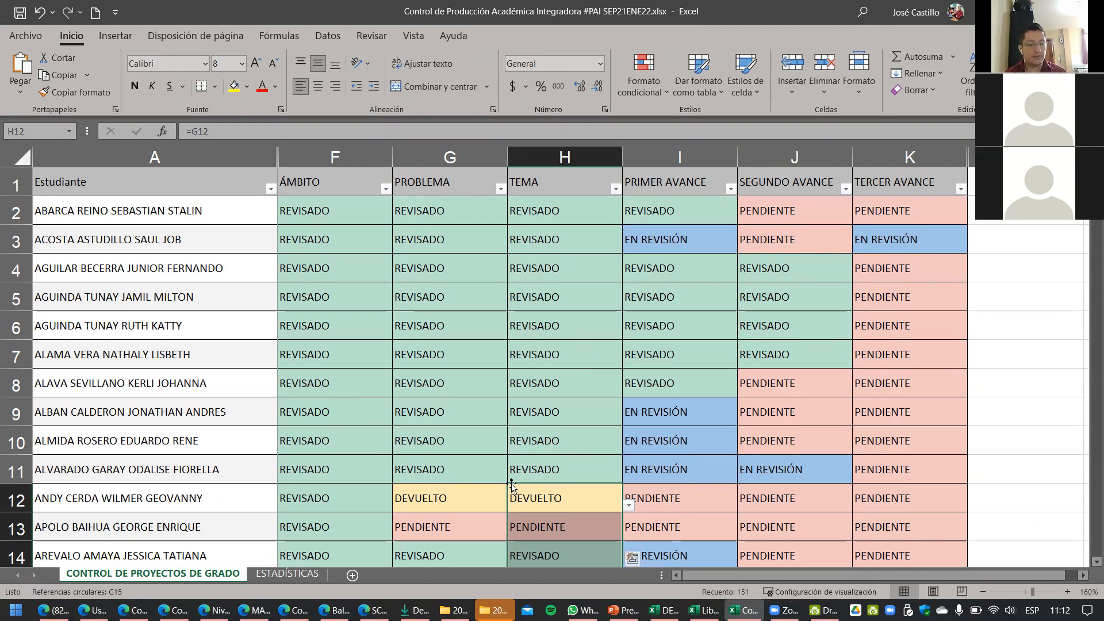
Step: On the ESTADÍSTICAS sheet, spread the ÁMBITO, PROPUESTA DE PROBLEMA and TEMA pie charts across one upper row
{"action": "left_click", "coordinate": [294, 574]}
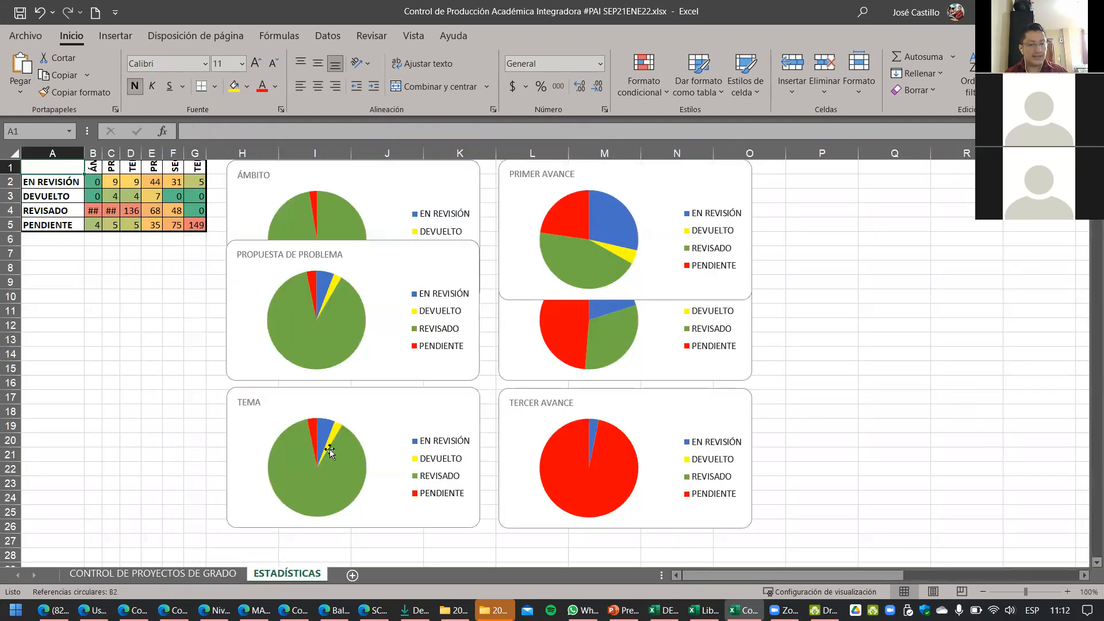
{"action": "left_click", "coordinate": [405, 317]}
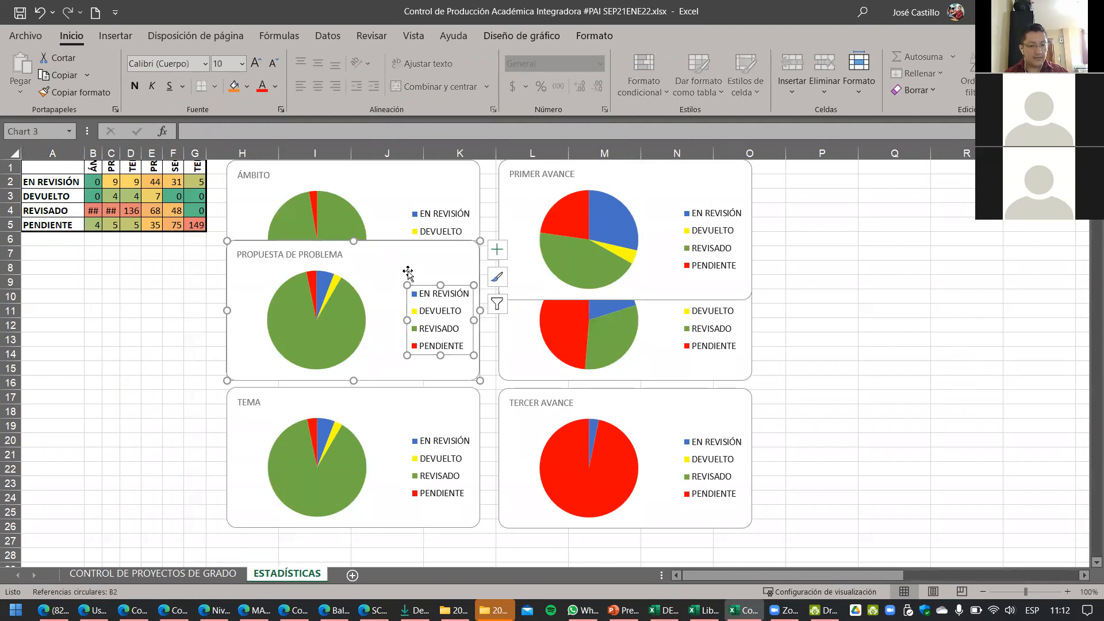
{"action": "left_click_drag", "start_coordinate": [395, 191], "coordinate": [199, 278]}
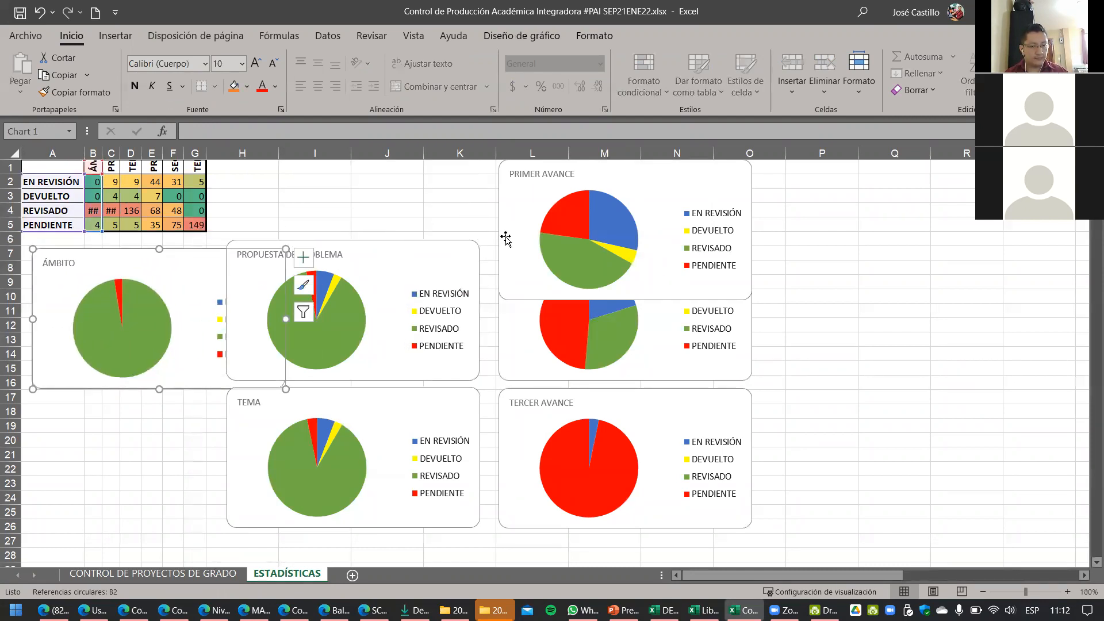
{"action": "left_click_drag", "start_coordinate": [433, 251], "coordinate": [598, 177]}
{"action": "left_click_drag", "start_coordinate": [263, 269], "coordinate": [550, 192]}
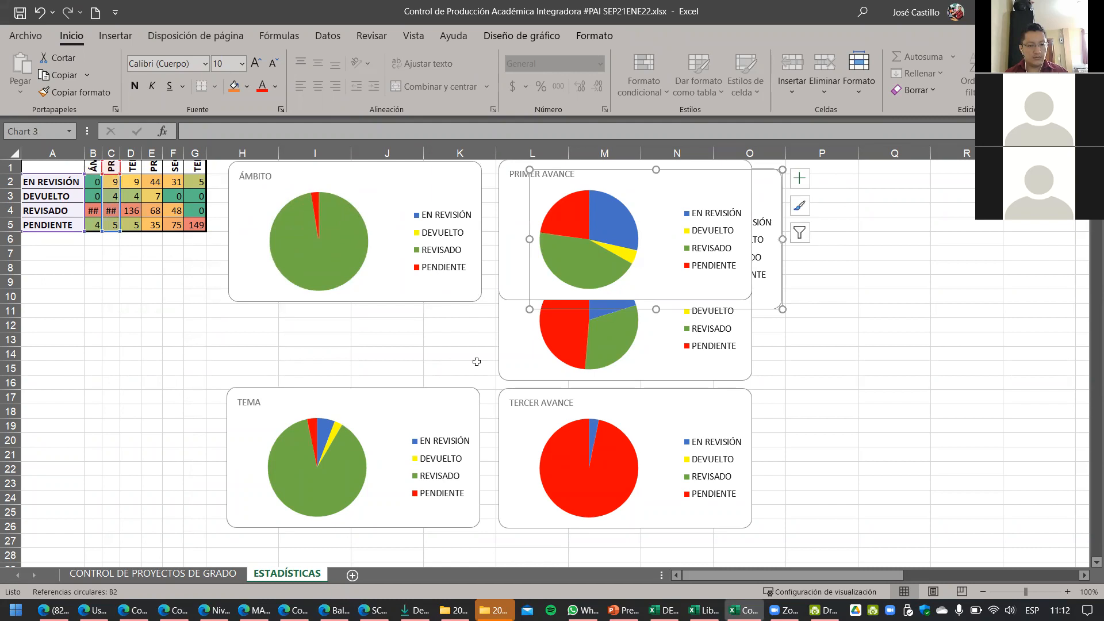
{"action": "left_click_drag", "start_coordinate": [384, 399], "coordinate": [939, 185]}
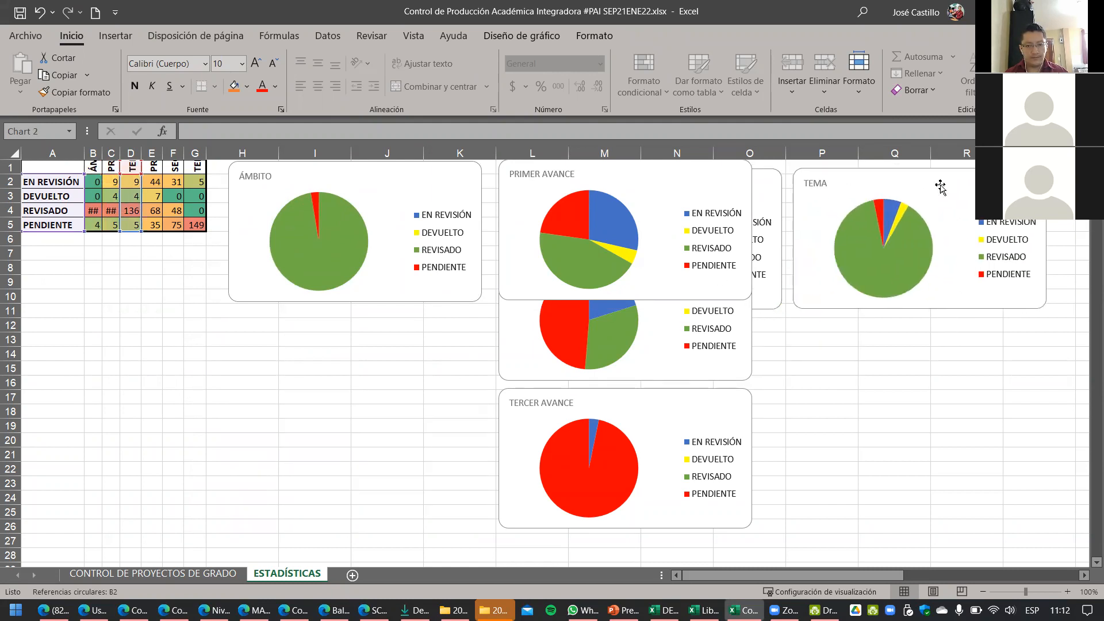
Step: Place the PRIMER AVANCE, SEGUNDO AVANCE and TERCER AVANCE pie charts in a second row beneath the first three
{"action": "left_click_drag", "start_coordinate": [684, 190], "coordinate": [407, 347]}
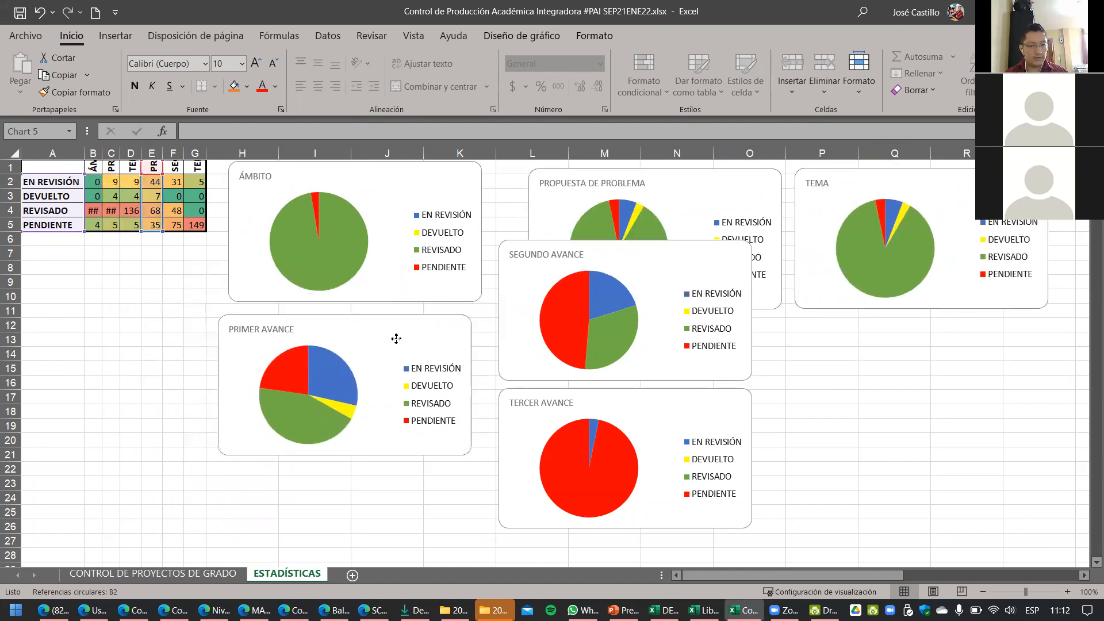
{"action": "left_click_drag", "start_coordinate": [623, 262], "coordinate": [648, 338]}
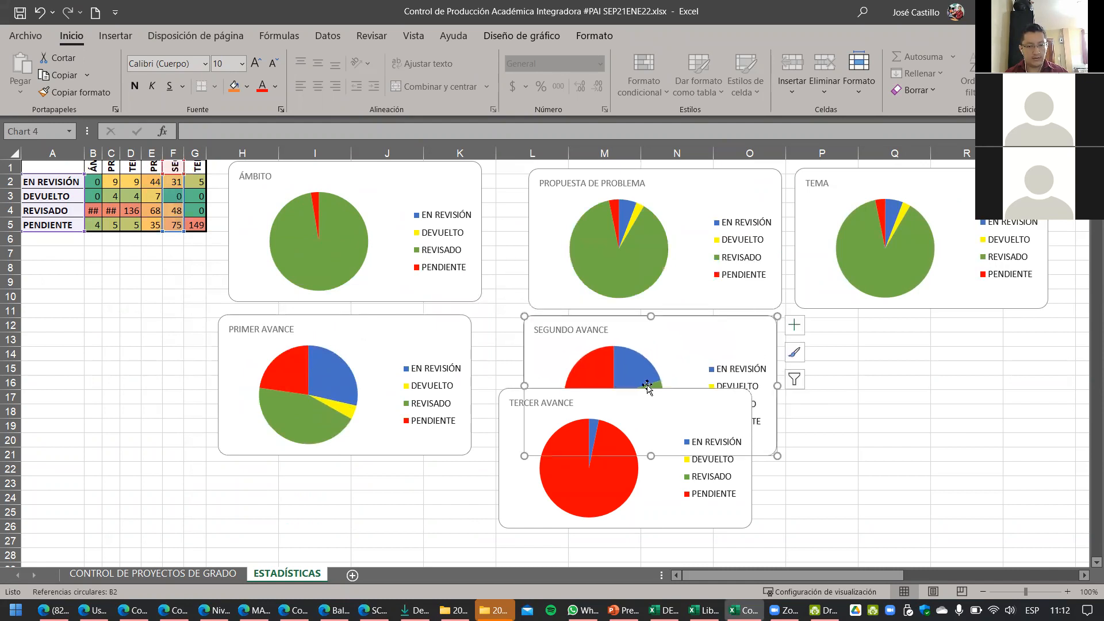
{"action": "left_click_drag", "start_coordinate": [647, 407], "coordinate": [945, 336]}
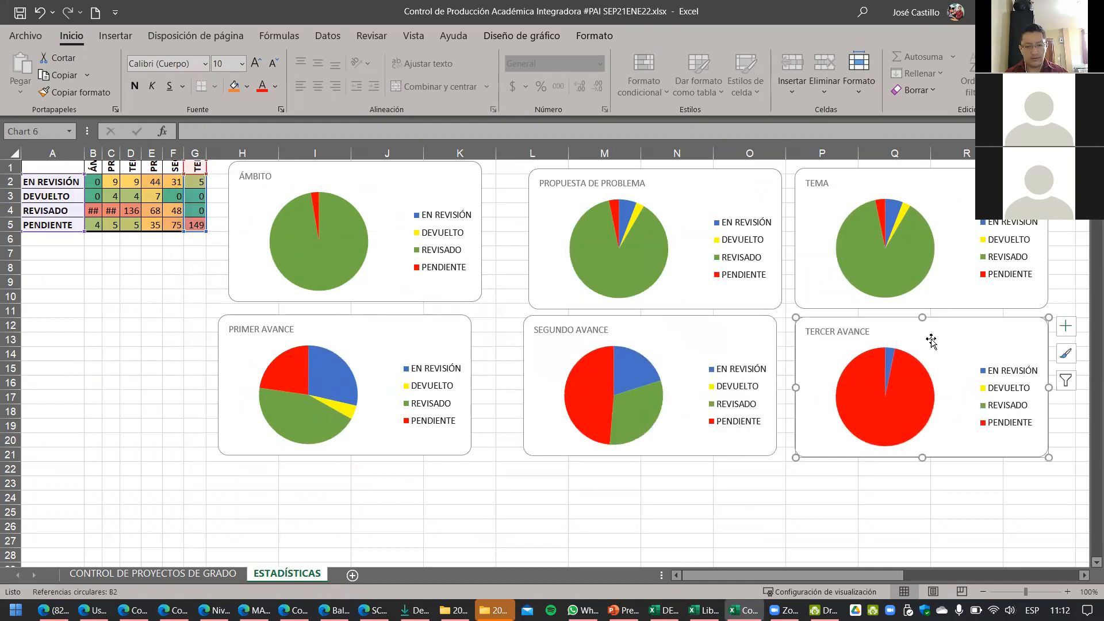
{"action": "left_click_drag", "start_coordinate": [451, 342], "coordinate": [458, 343]}
Step: Align the PRIMER AVANCE chart directly beneath the ÁMBITO chart with matching left edges and a small gap
{"action": "scroll", "coordinate": [697, 315], "scroll_direction": "up", "scroll_amount": 1, "text": "ctrl"}
{"action": "scroll", "coordinate": [697, 315], "scroll_direction": "up", "scroll_amount": 1, "text": "ctrl"}
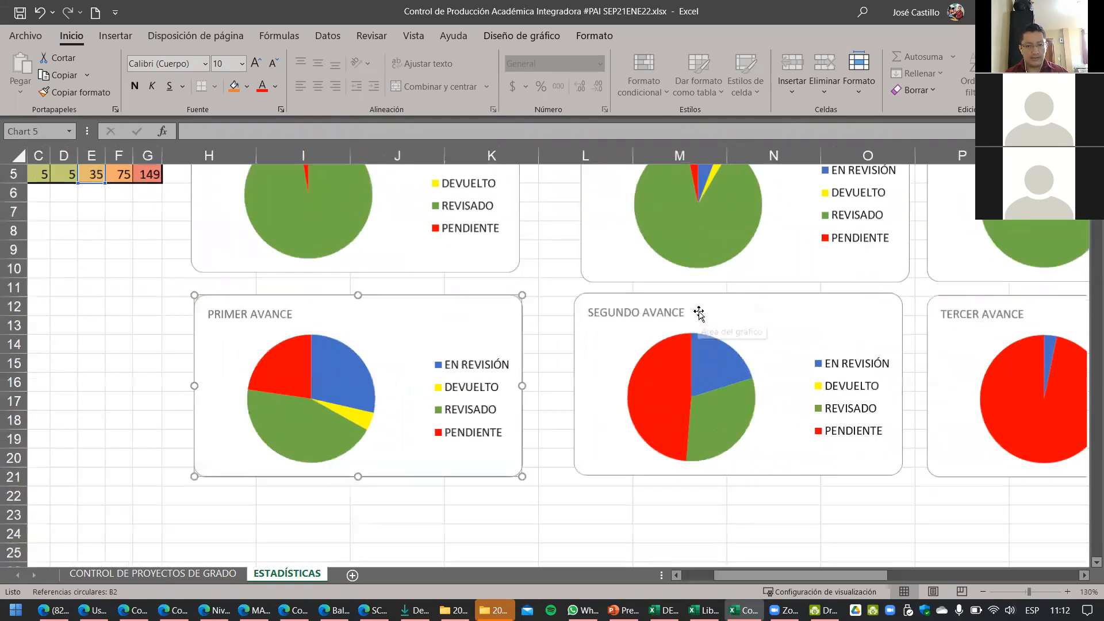
{"action": "left_click_drag", "start_coordinate": [764, 573], "coordinate": [834, 578]}
{"action": "scroll", "coordinate": [793, 458], "scroll_direction": "up", "scroll_amount": 2}
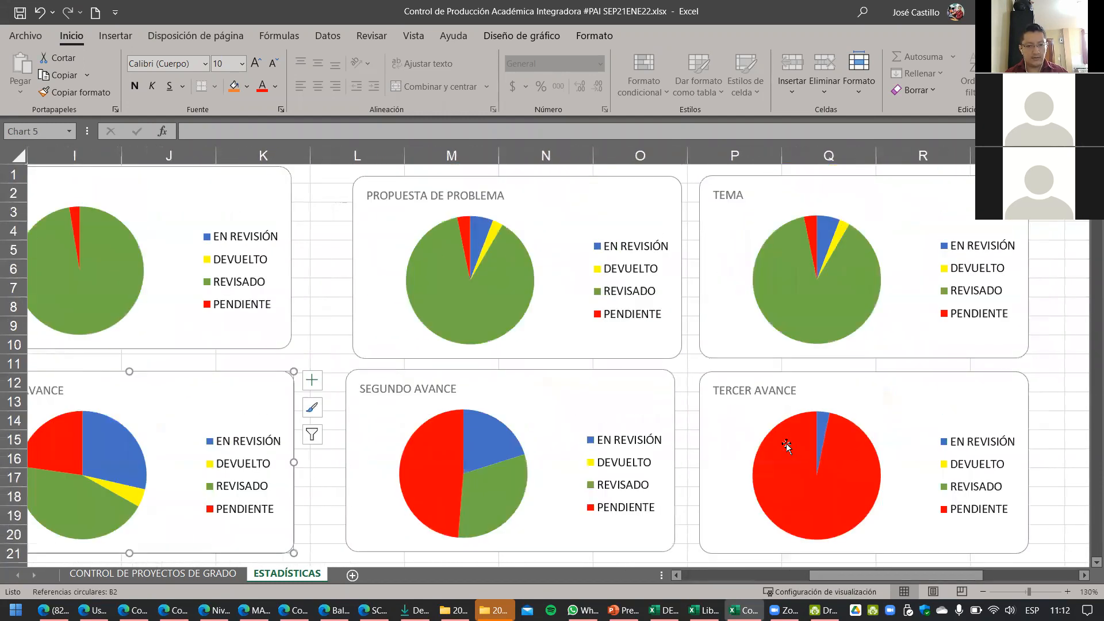
{"action": "left_click", "coordinate": [676, 575]}
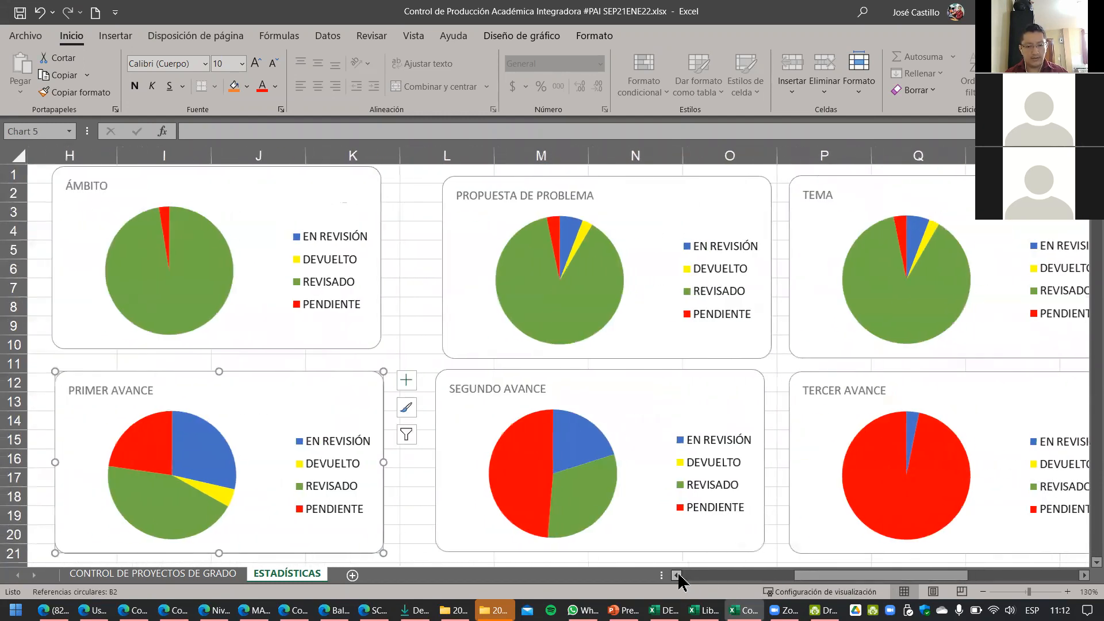
{"action": "left_click_drag", "start_coordinate": [813, 582], "coordinate": [806, 582]}
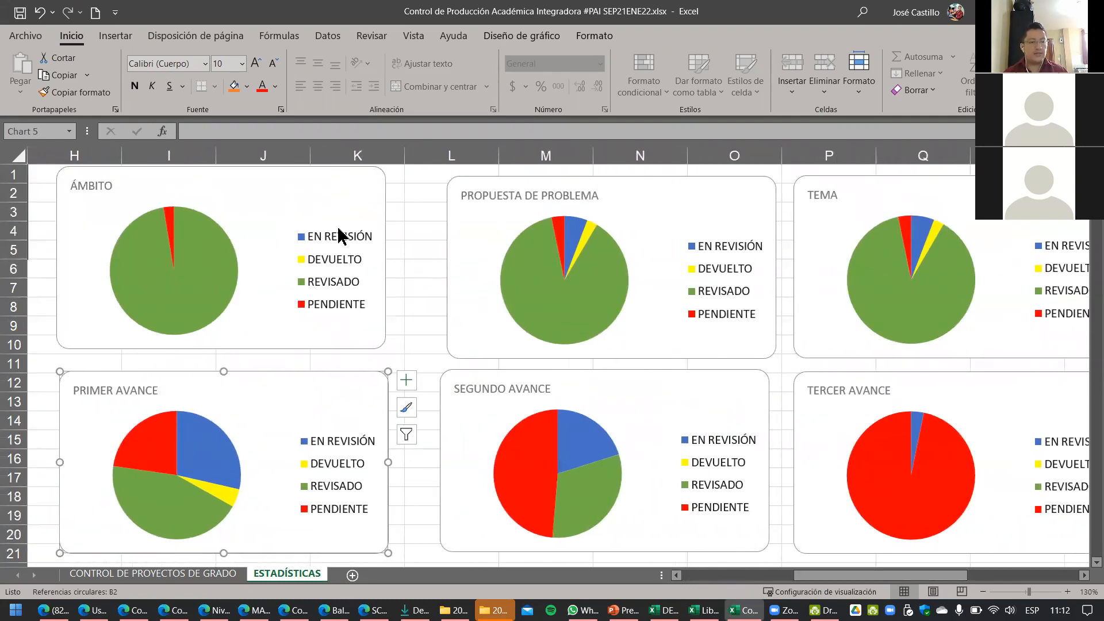
{"action": "left_click", "coordinate": [271, 209]}
{"action": "left_click_drag", "start_coordinate": [271, 209], "coordinate": [251, 208]}
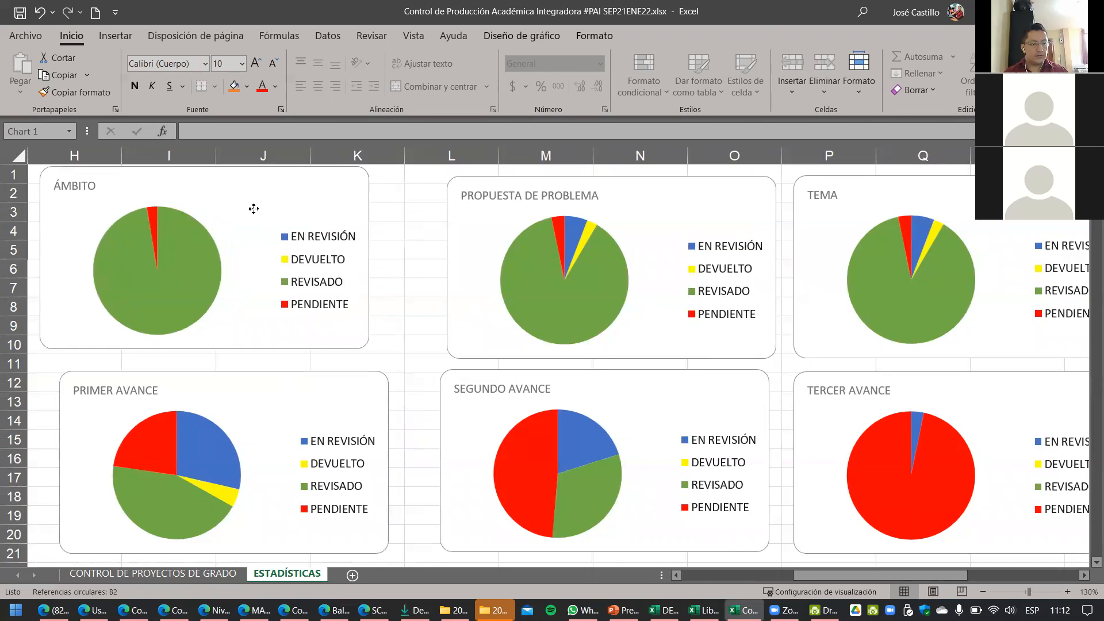
{"action": "left_click_drag", "start_coordinate": [246, 392], "coordinate": [226, 379]}
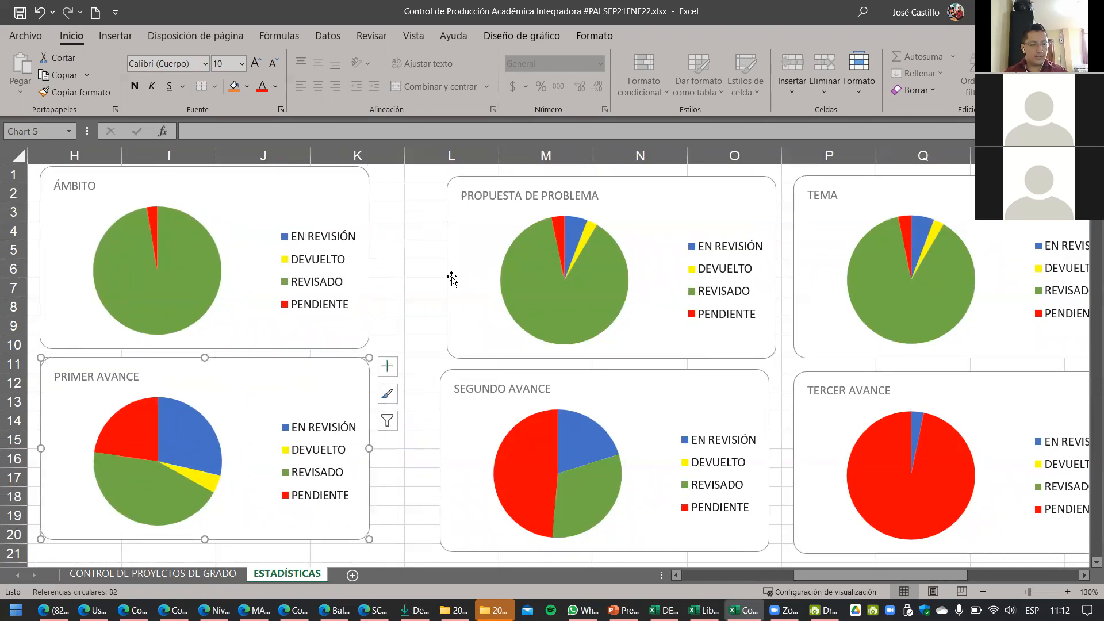
Step: Bring the PROPUESTA DE PROBLEMA, SEGUNDO AVANCE, TEMA and TERCER AVANCE charts closer to their neighbours, forming a compact two-row grid
{"action": "left_click_drag", "start_coordinate": [460, 226], "coordinate": [389, 221]}
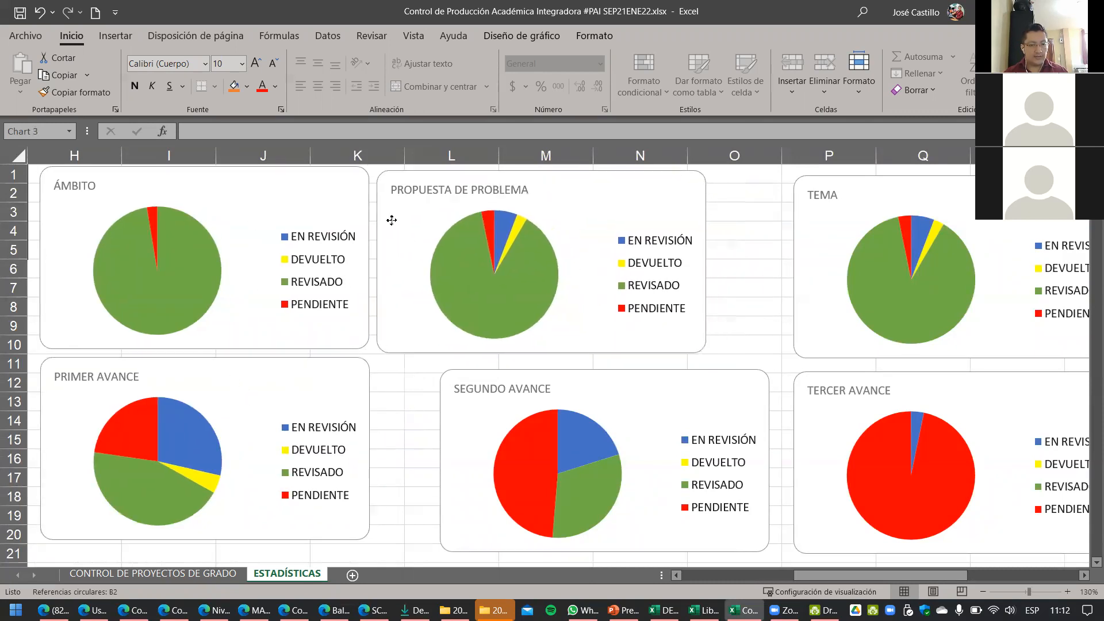
{"action": "left_click_drag", "start_coordinate": [470, 406], "coordinate": [408, 399]}
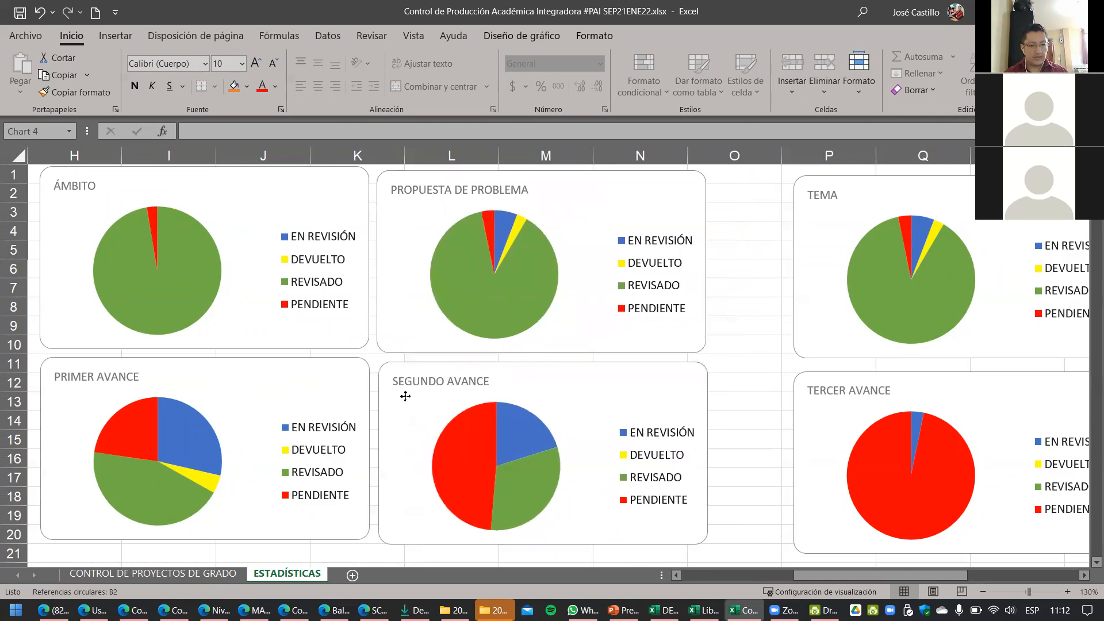
{"action": "left_click_drag", "start_coordinate": [828, 223], "coordinate": [747, 219]}
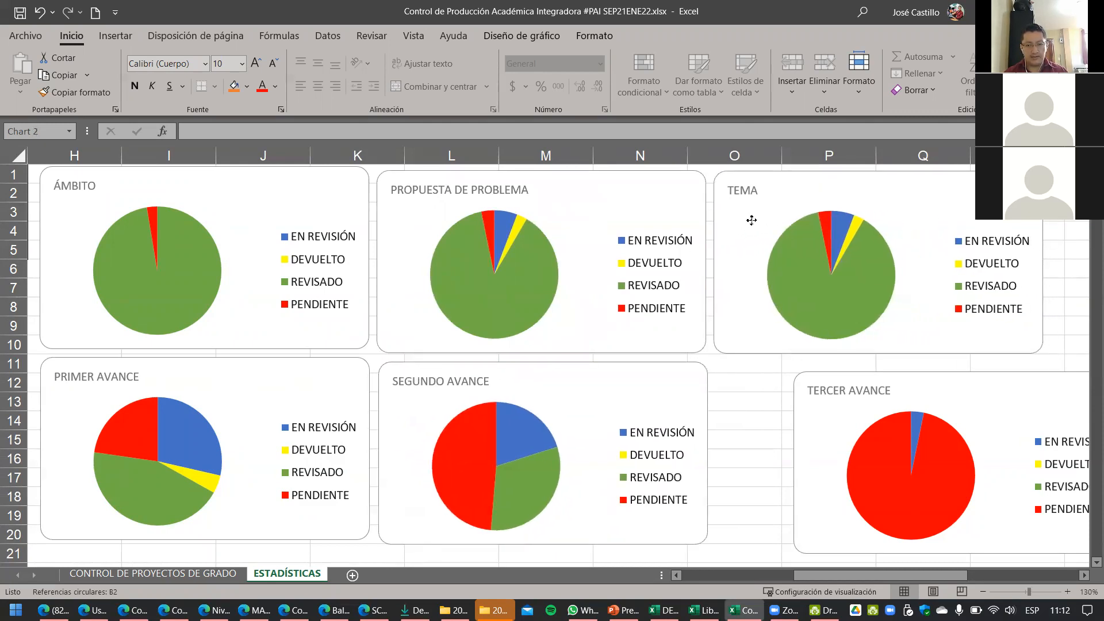
{"action": "left_click_drag", "start_coordinate": [823, 418], "coordinate": [744, 410]}
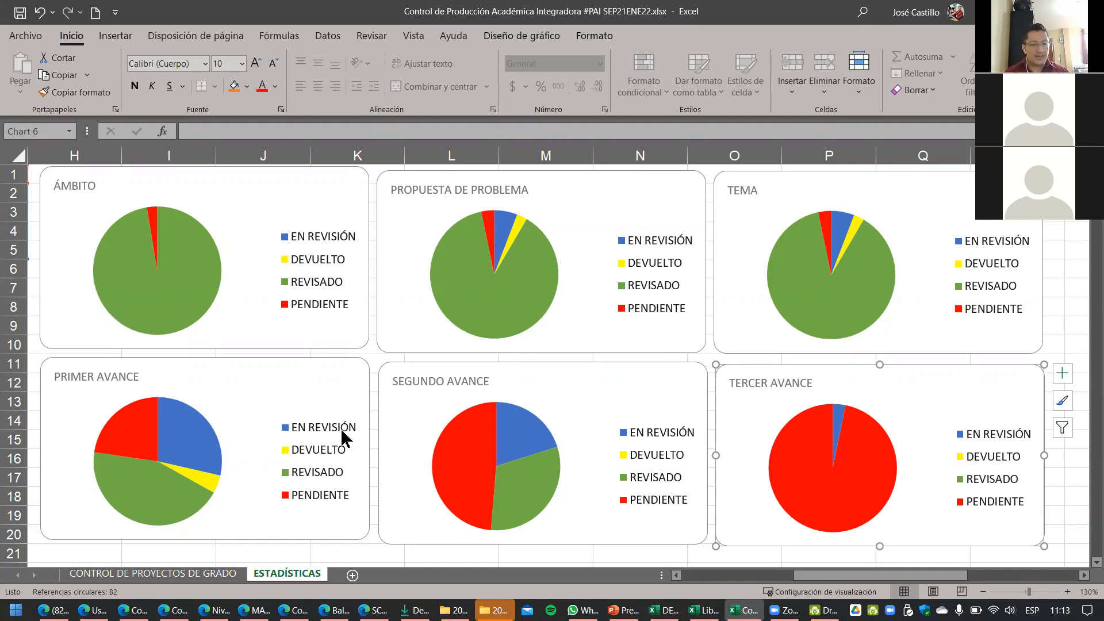
Step: Review the student status columns on the CONTROL DE PROYECTOS DE GRADO sheet, from ÁMBITO through TERCER AVANCE
{"action": "left_click", "coordinate": [148, 574]}
{"action": "scroll", "coordinate": [618, 380], "scroll_direction": "down", "scroll_amount": 7}
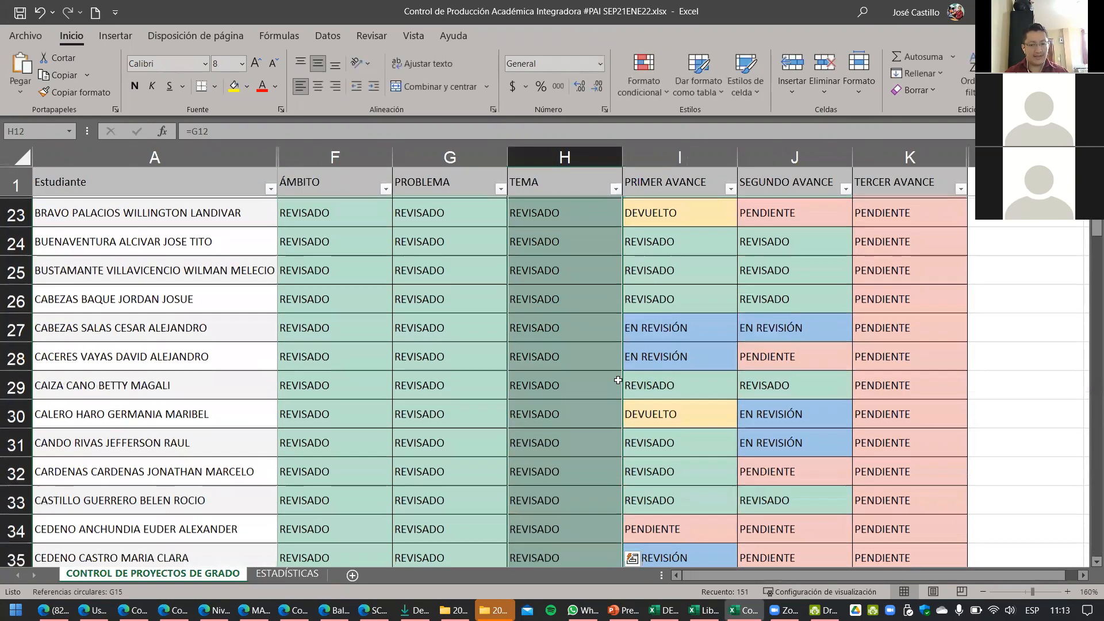
{"action": "scroll", "coordinate": [700, 371], "scroll_direction": "up", "scroll_amount": 7}
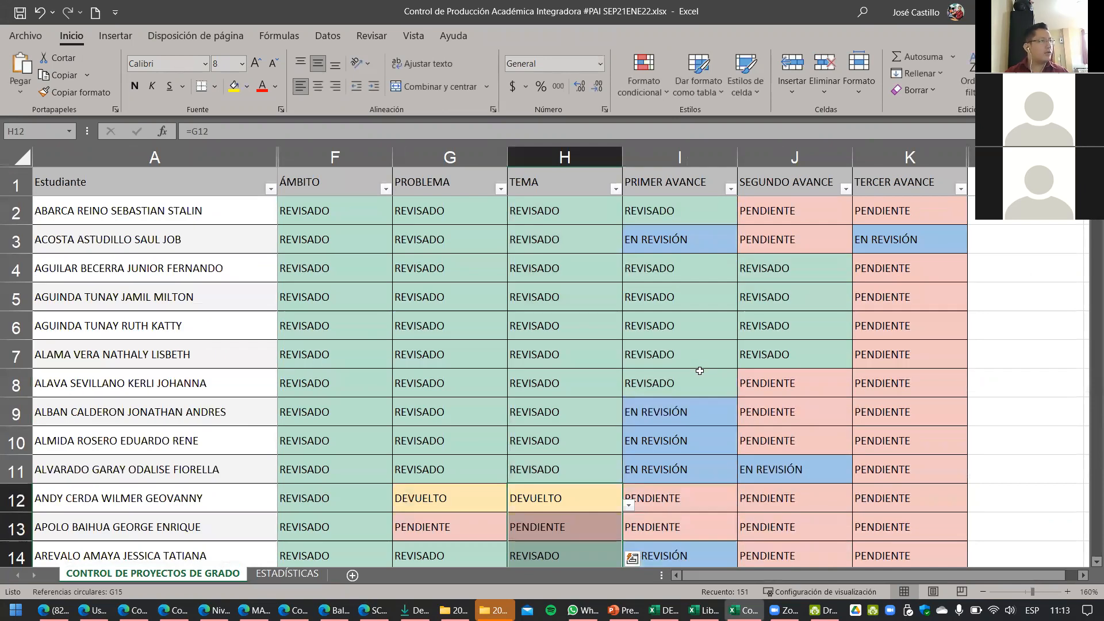
{"action": "left_click", "coordinate": [710, 321]}
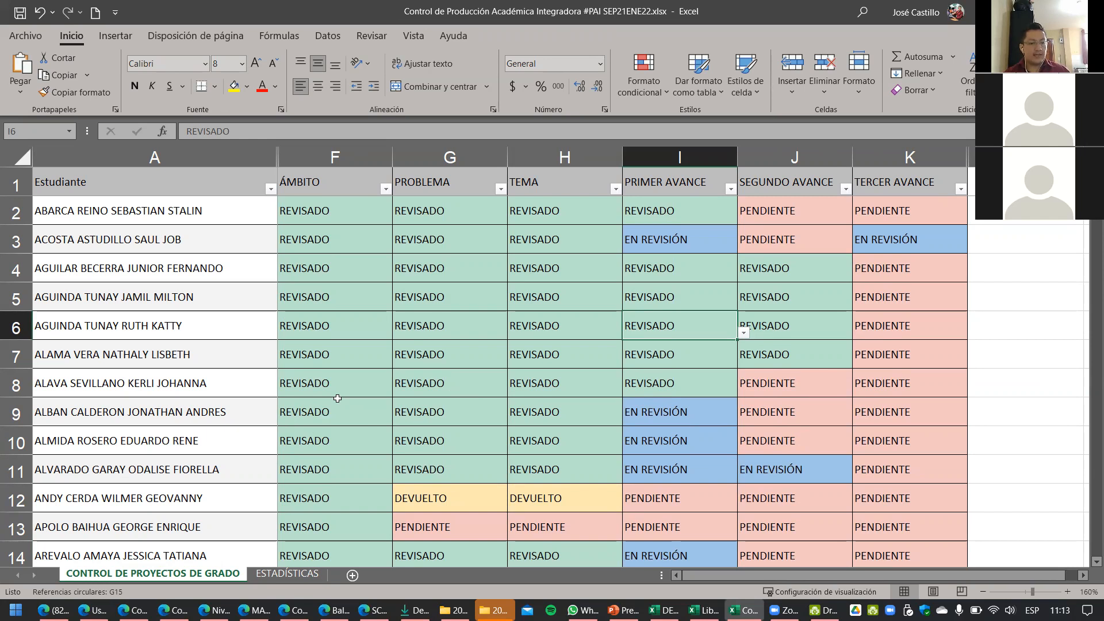
{"action": "scroll", "coordinate": [456, 388], "scroll_direction": "down", "scroll_amount": 16}
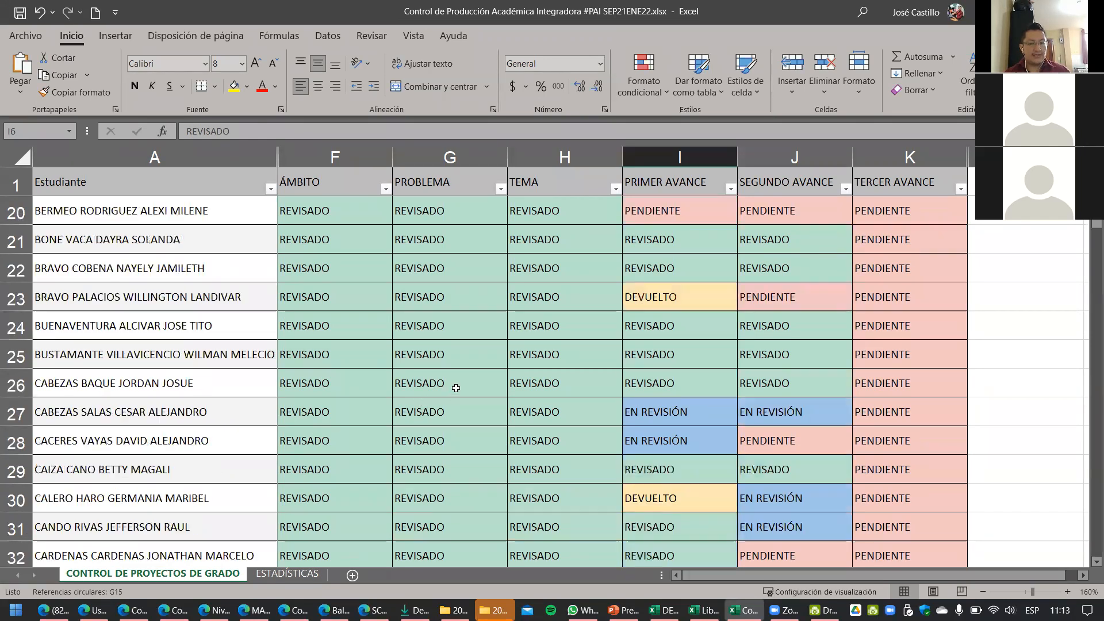
{"action": "scroll", "coordinate": [460, 386], "scroll_direction": "up", "scroll_amount": 5}
{"action": "scroll", "coordinate": [459, 386], "scroll_direction": "up", "scroll_amount": 11}
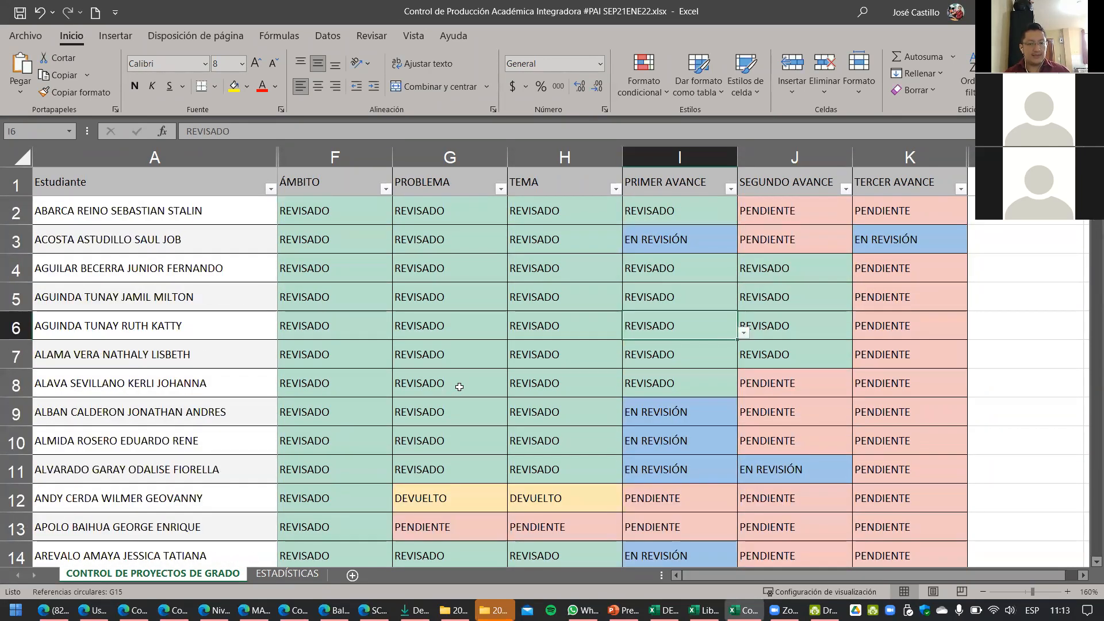
Step: Alternate between the ESTADÍSTICAS pie charts and the CONTROL DE PROYECTOS DE GRADO table to compare the summaries with their source statuses
{"action": "left_click", "coordinate": [293, 574]}
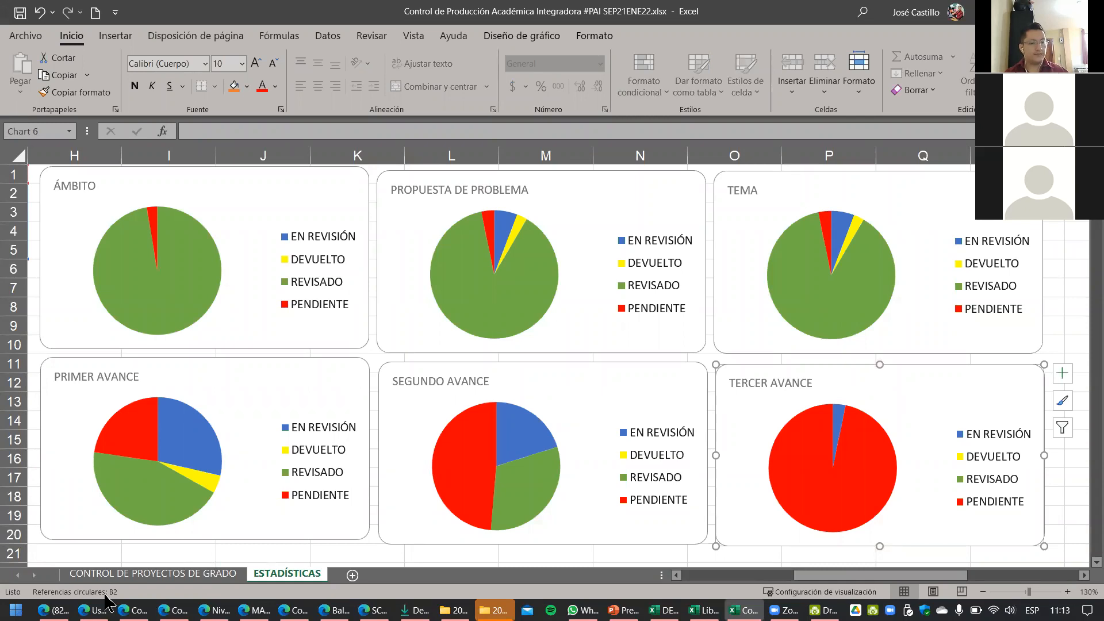
{"action": "left_click", "coordinate": [163, 574]}
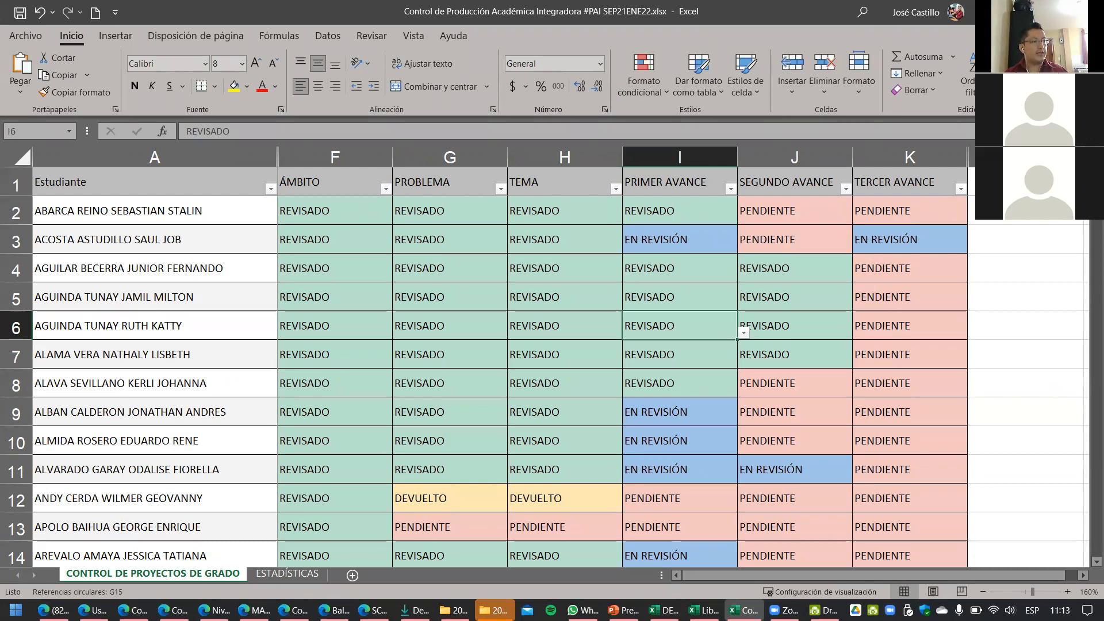
{"action": "left_click", "coordinate": [287, 574]}
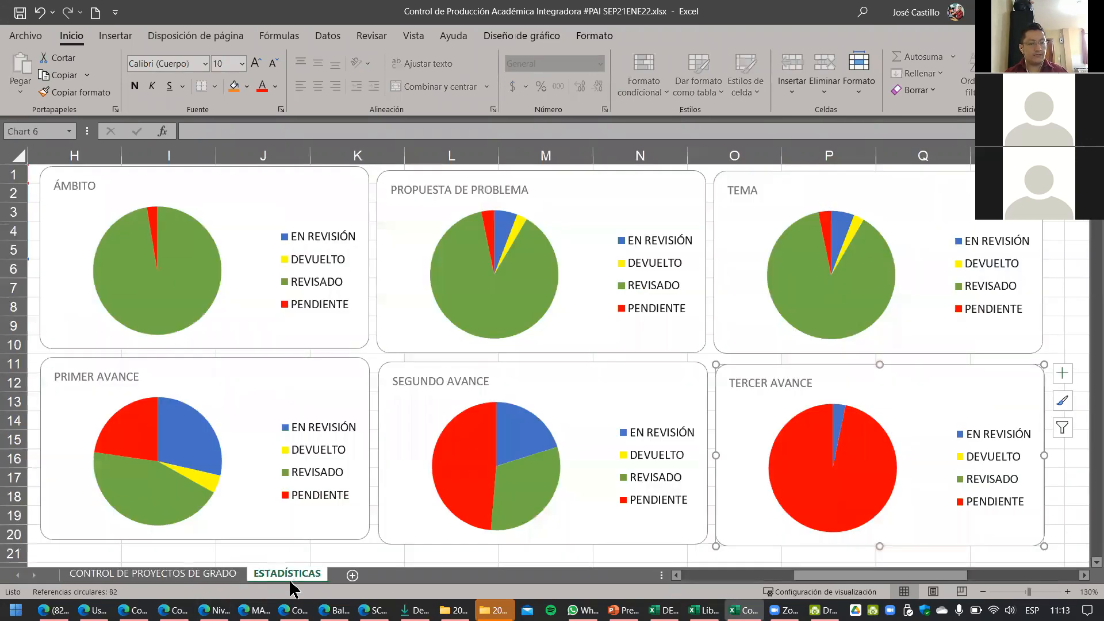
{"action": "left_click", "coordinate": [165, 575]}
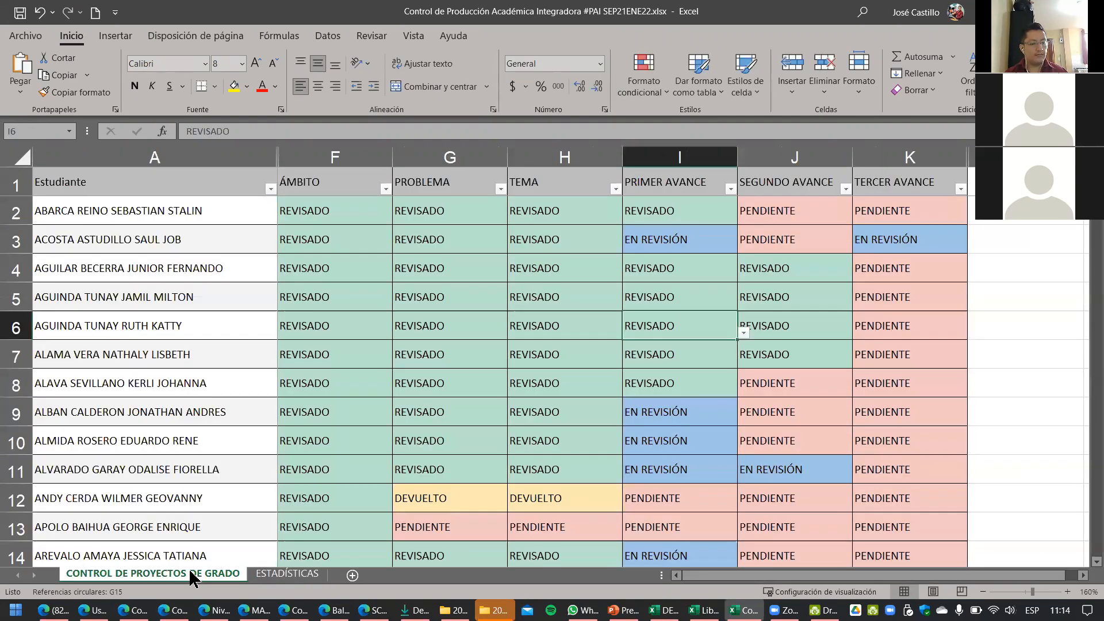
{"action": "left_click", "coordinate": [273, 575]}
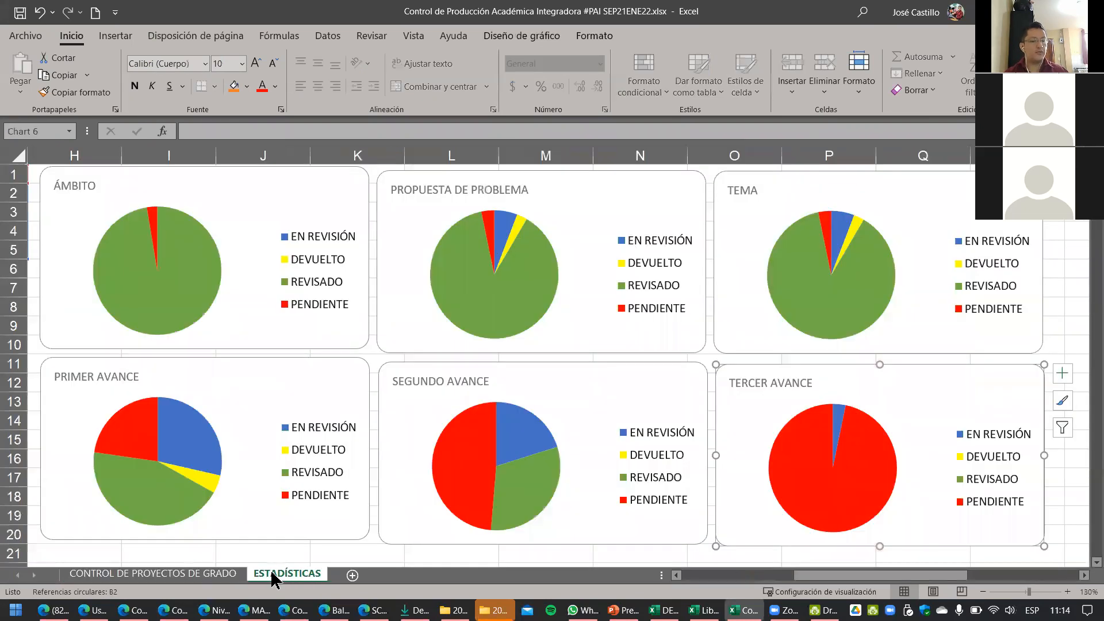
{"action": "left_click", "coordinate": [213, 574]}
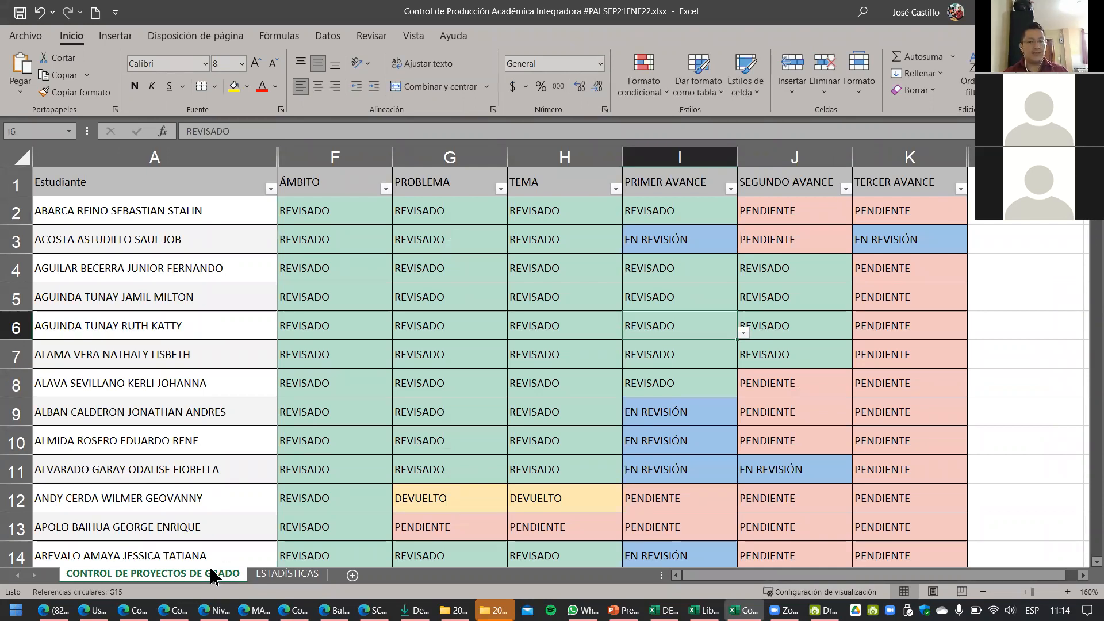
{"action": "left_click", "coordinate": [269, 574]}
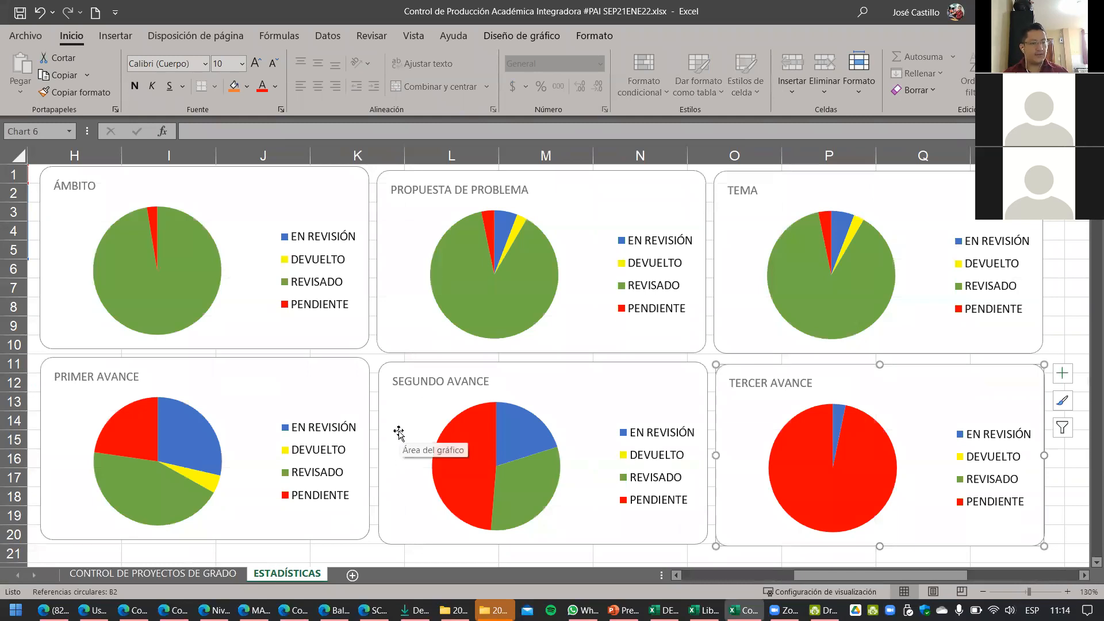
{"action": "left_click", "coordinate": [199, 574]}
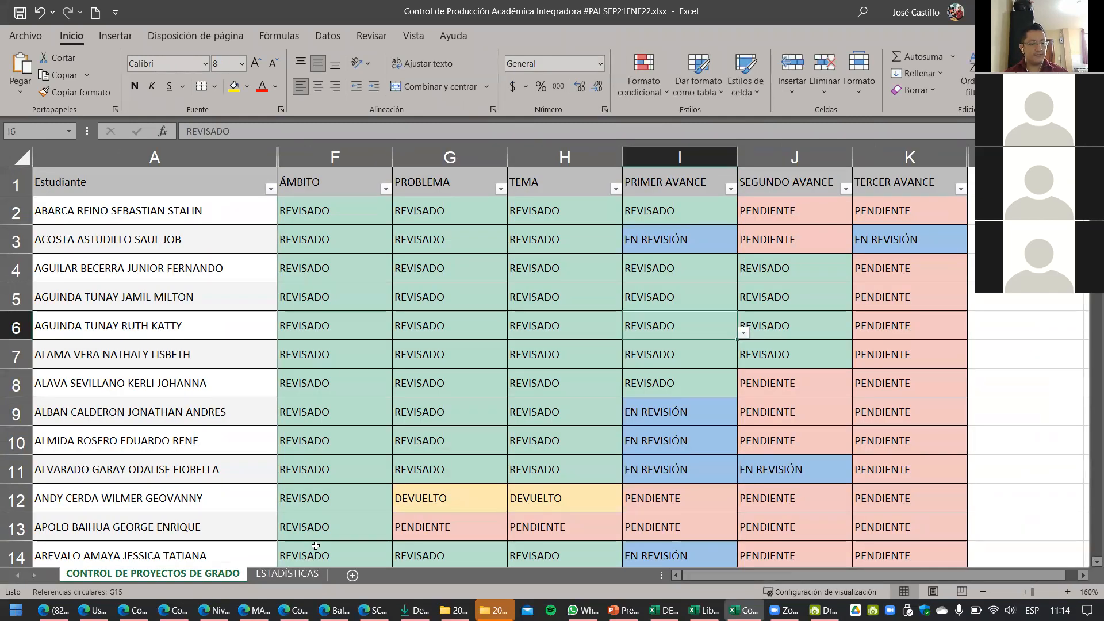
{"action": "left_click", "coordinate": [290, 574]}
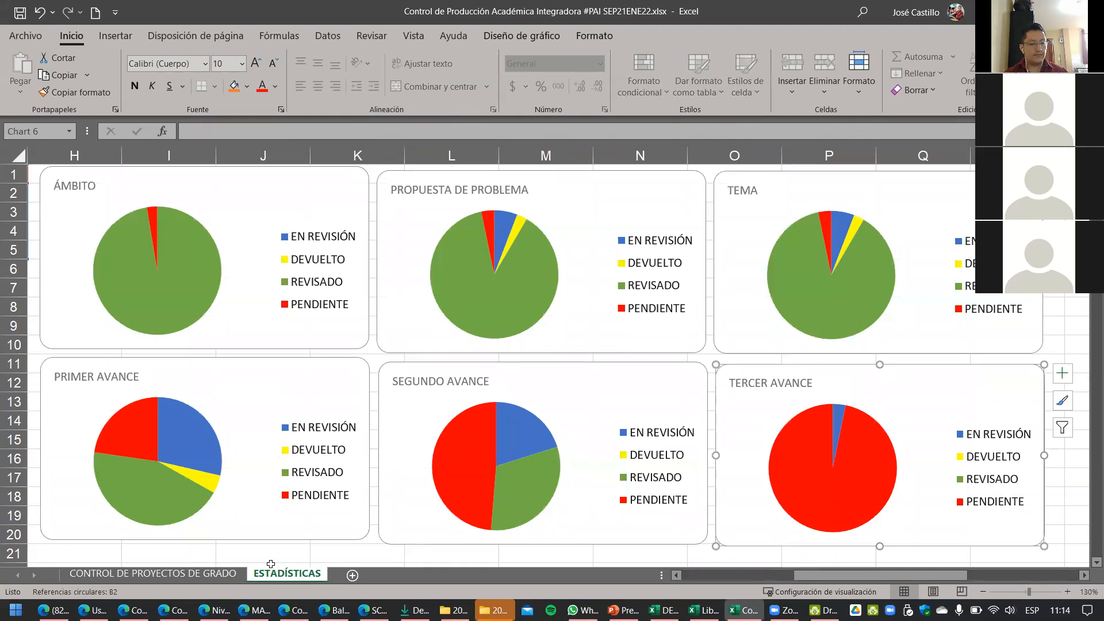
{"action": "left_click", "coordinate": [214, 576]}
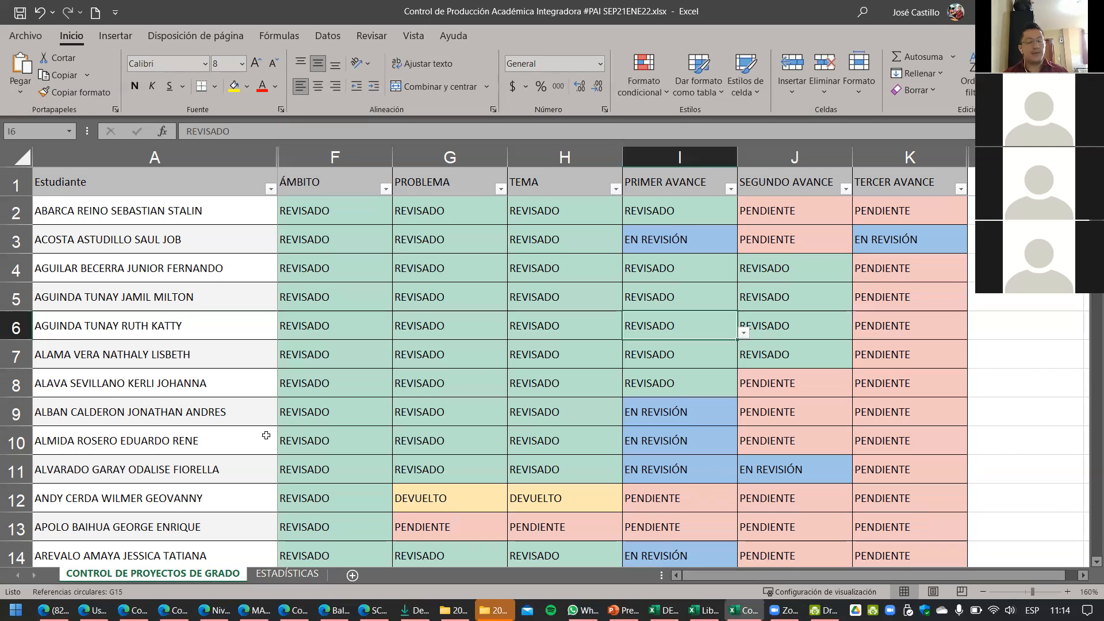
Step: Inspect the status in G6 and the ÁMBITO formula in F2, and look through the student rows down to row 80
{"action": "left_click", "coordinate": [477, 313]}
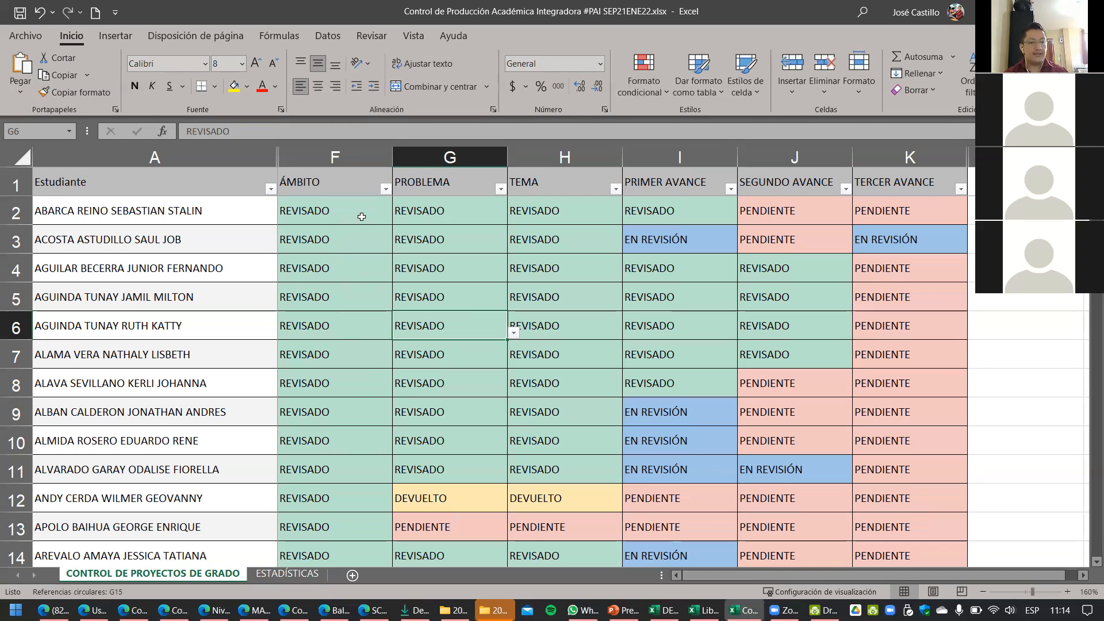
{"action": "left_click", "coordinate": [361, 217]}
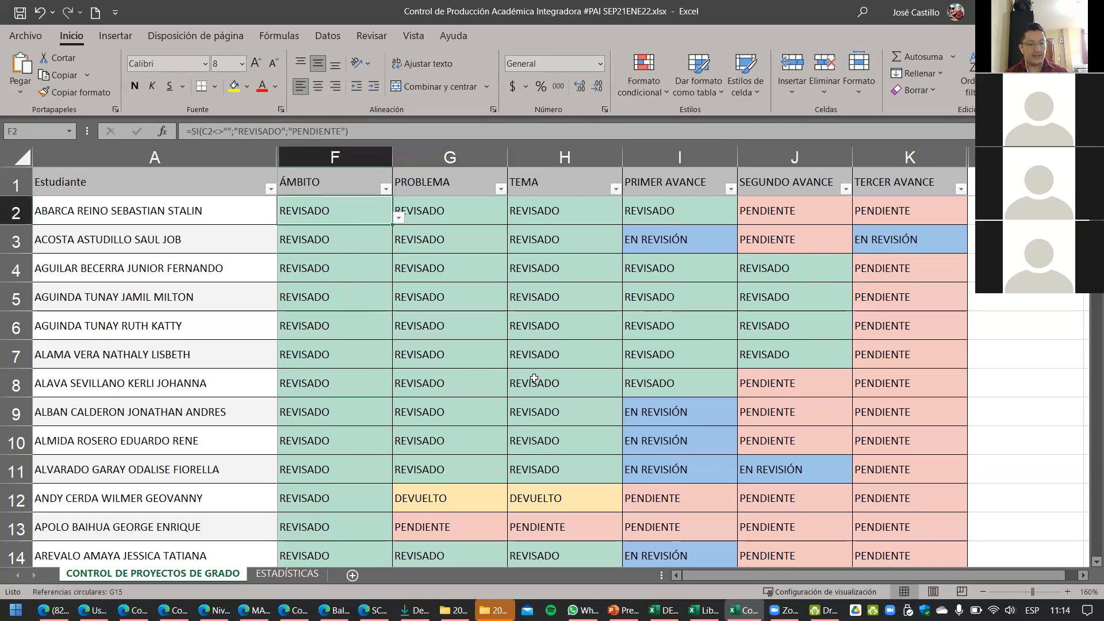
{"action": "scroll", "coordinate": [535, 377], "scroll_direction": "down", "scroll_amount": 6}
{"action": "scroll", "coordinate": [535, 378], "scroll_direction": "down", "scroll_amount": 6}
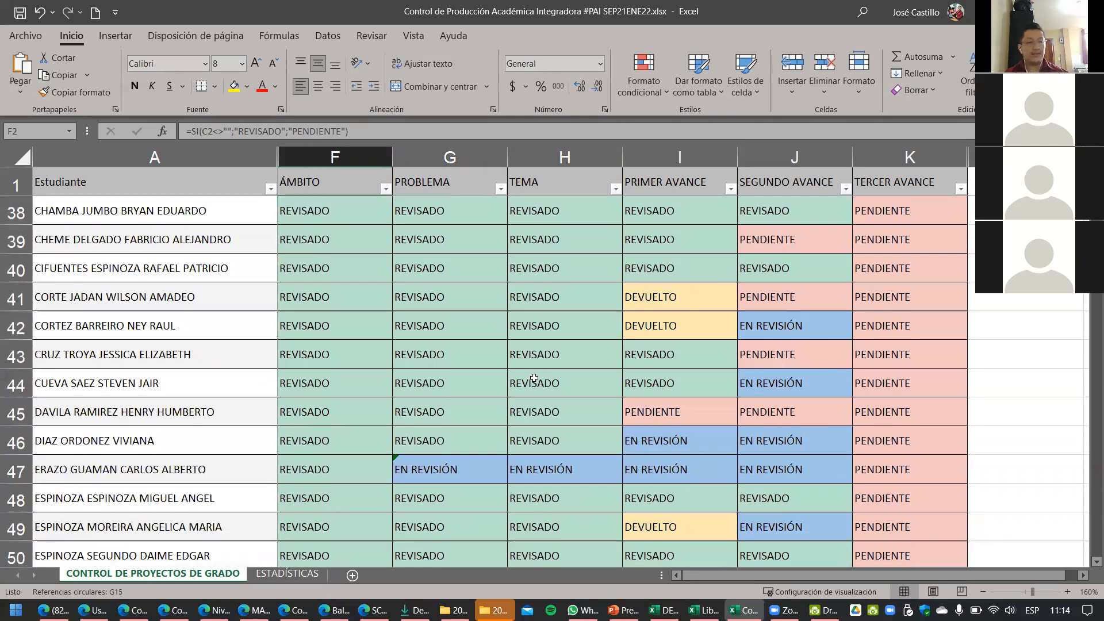
{"action": "scroll", "coordinate": [543, 366], "scroll_direction": "down", "scroll_amount": 6}
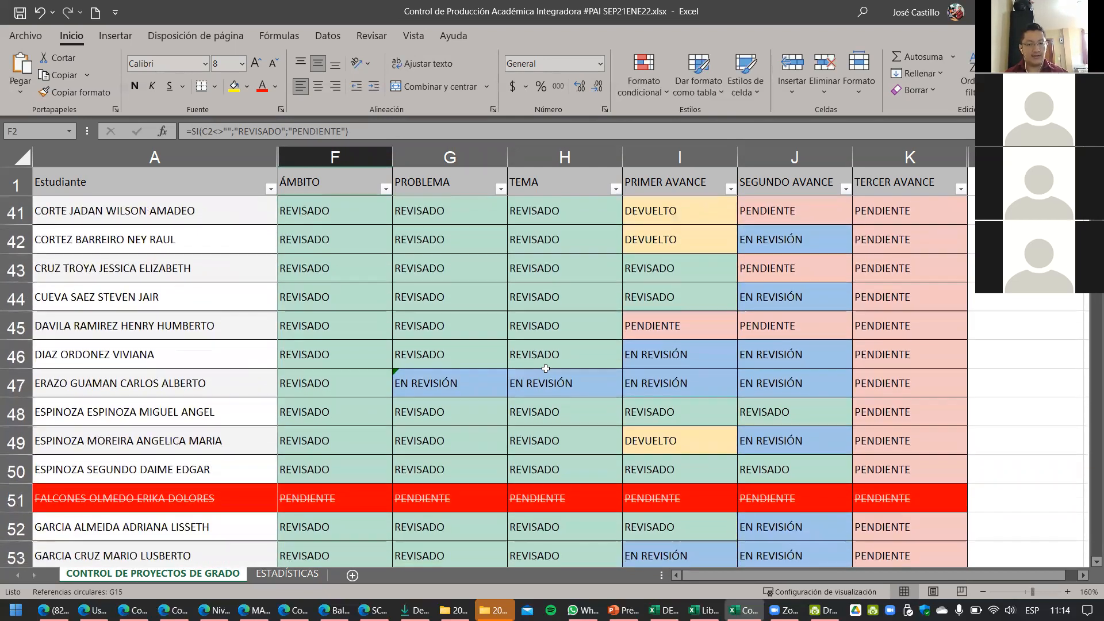
{"action": "scroll", "coordinate": [552, 364], "scroll_direction": "down", "scroll_amount": 4}
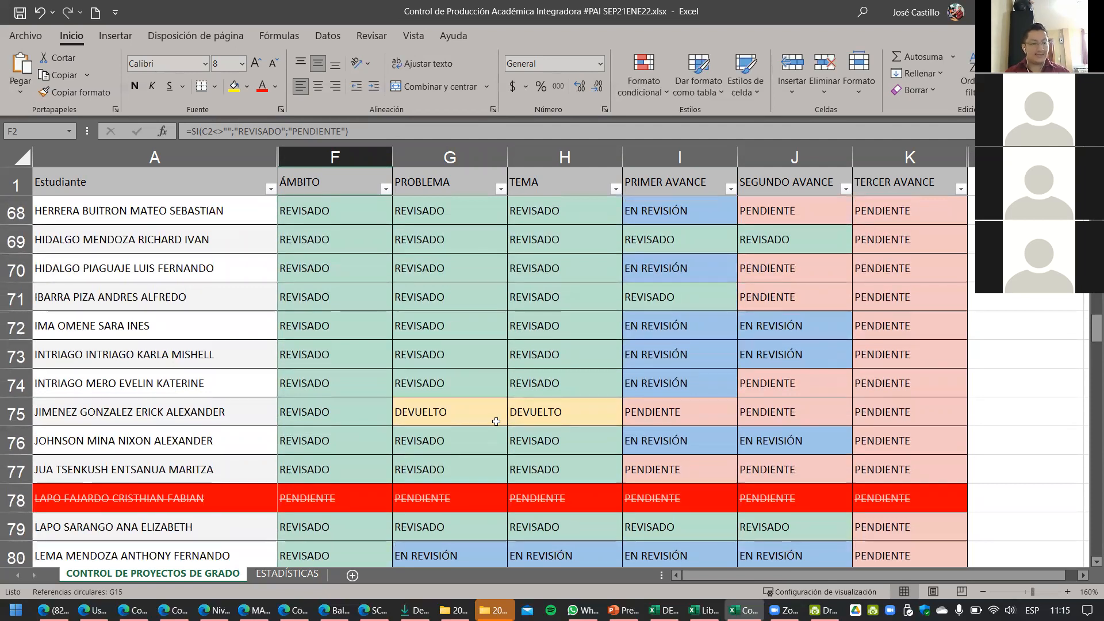
Step: Highlight the status block F69:K76, and inspect the TEMA cells H79 and H75
{"action": "left_click", "coordinate": [364, 243]}
{"action": "mouse_move", "coordinate": [490, 241]}
{"action": "left_mouse_down"}
{"action": "mouse_move", "coordinate": [805, 299]}
{"action": "mouse_move", "coordinate": [862, 385]}
{"action": "mouse_move", "coordinate": [842, 439]}
{"action": "left_mouse_up"}
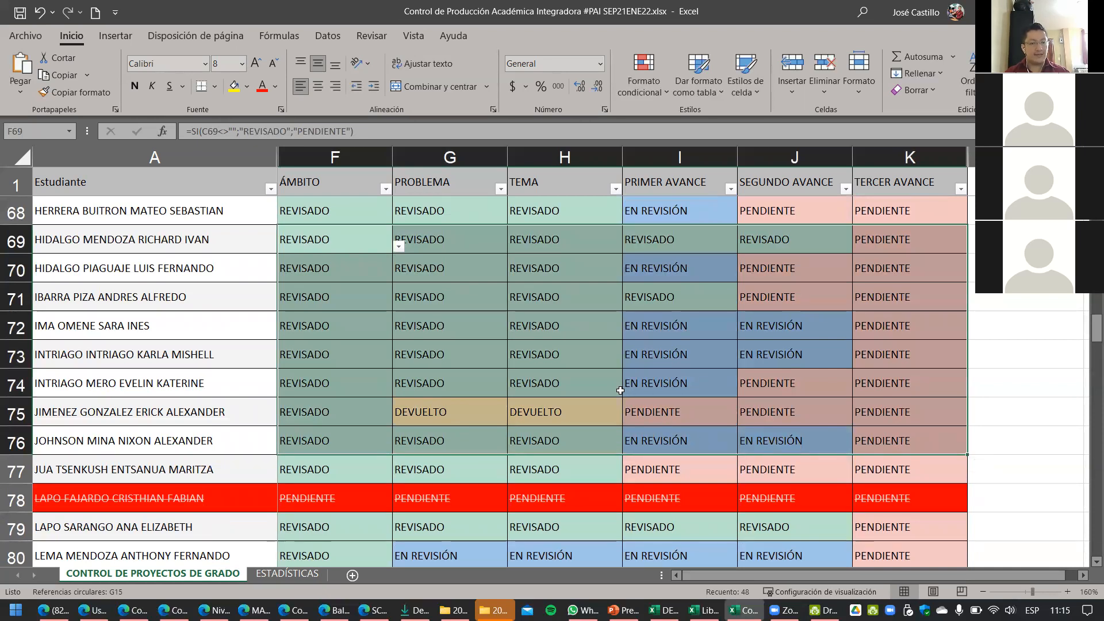
{"action": "scroll", "coordinate": [621, 391], "scroll_direction": "down", "scroll_amount": 2}
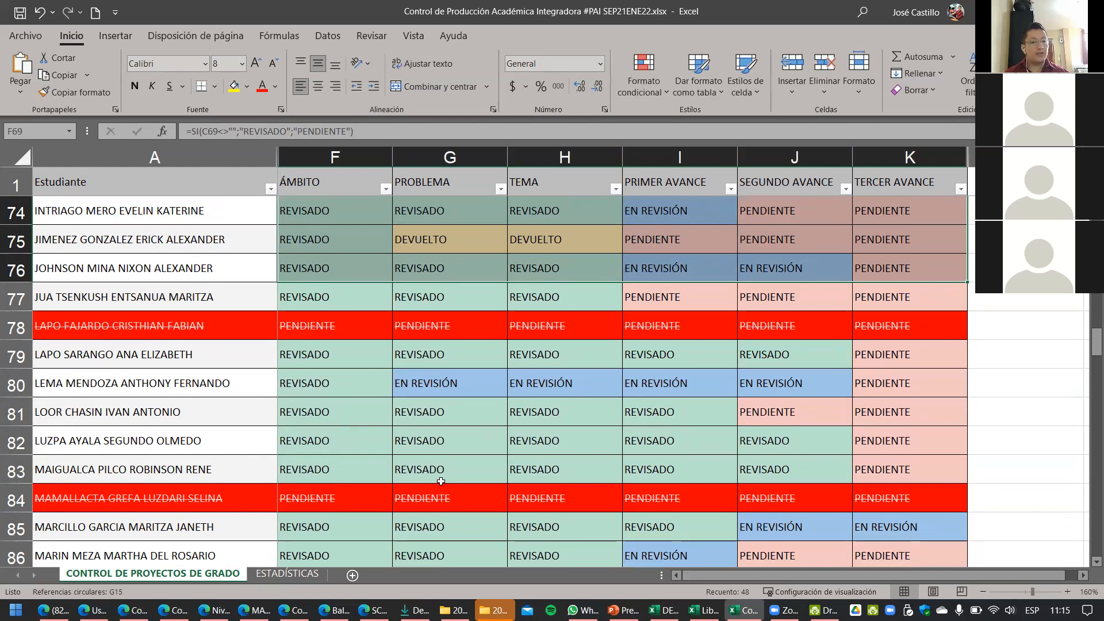
{"action": "left_click", "coordinate": [522, 362]}
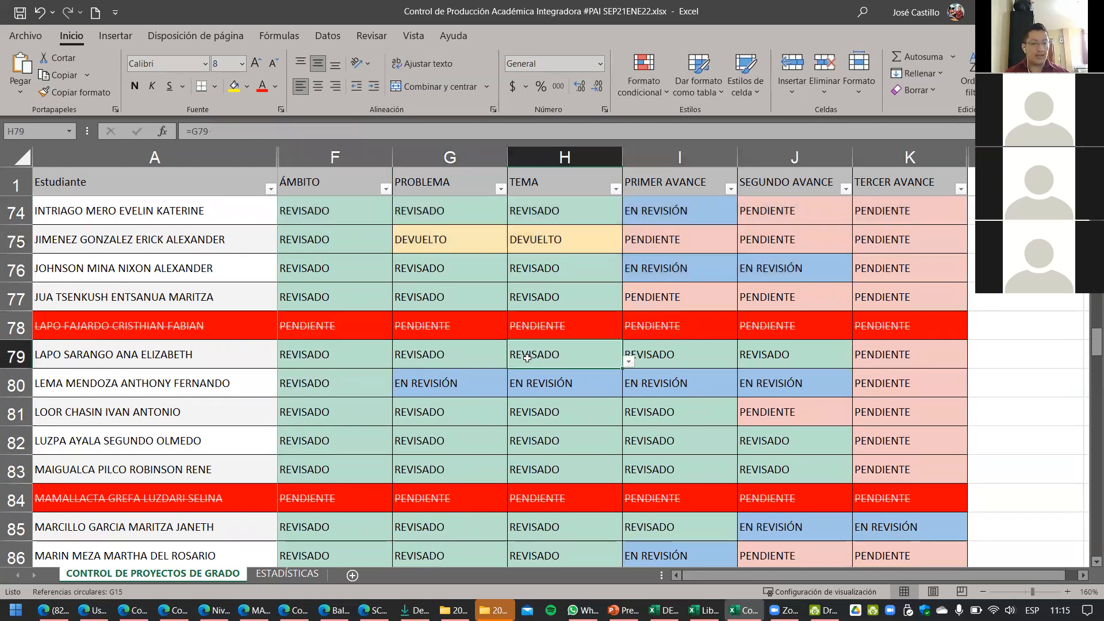
{"action": "left_click", "coordinate": [570, 241]}
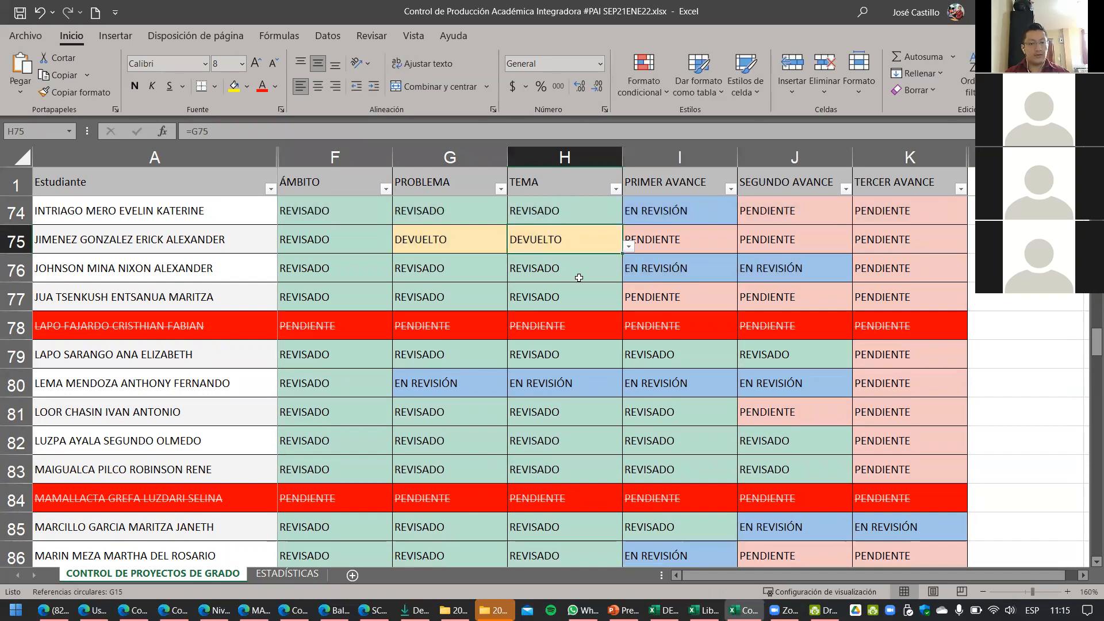
Step: Look over the coloured status cells and struck-through student rows between the start of the table and row 74
{"action": "scroll", "coordinate": [579, 282], "scroll_direction": "up", "scroll_amount": 20}
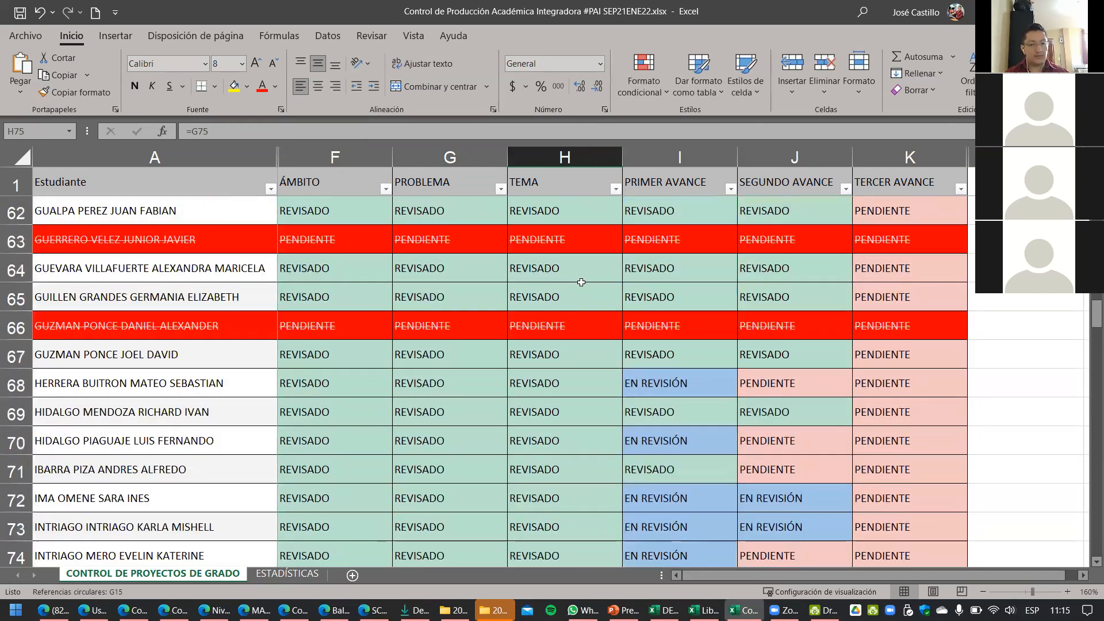
{"action": "scroll", "coordinate": [581, 273], "scroll_direction": "up", "scroll_amount": 3}
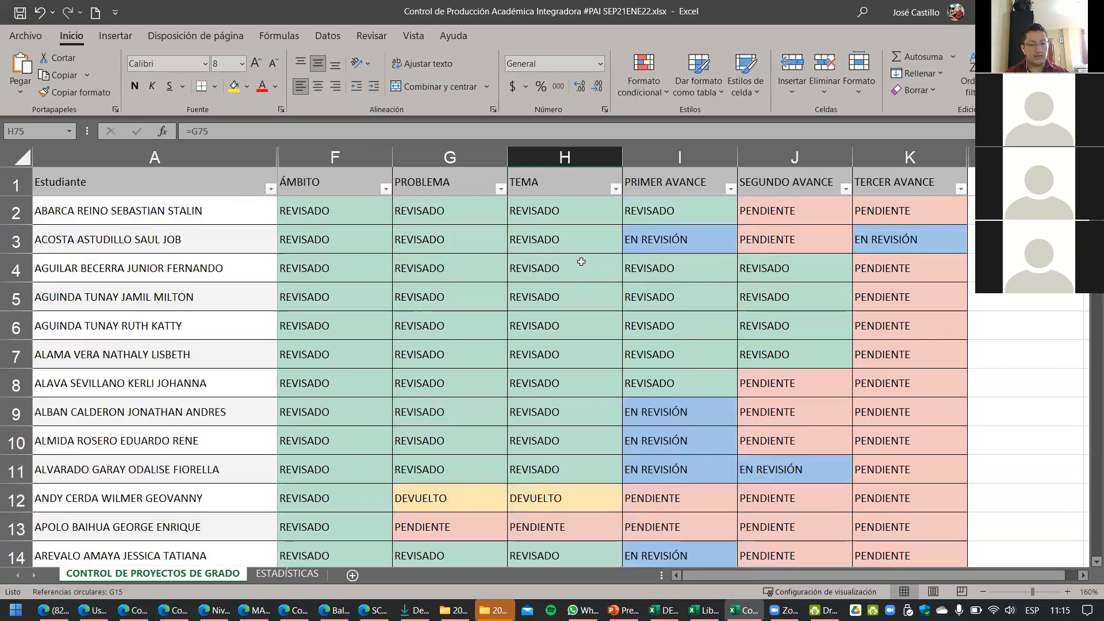
{"action": "scroll", "coordinate": [581, 262], "scroll_direction": "down", "scroll_amount": 17}
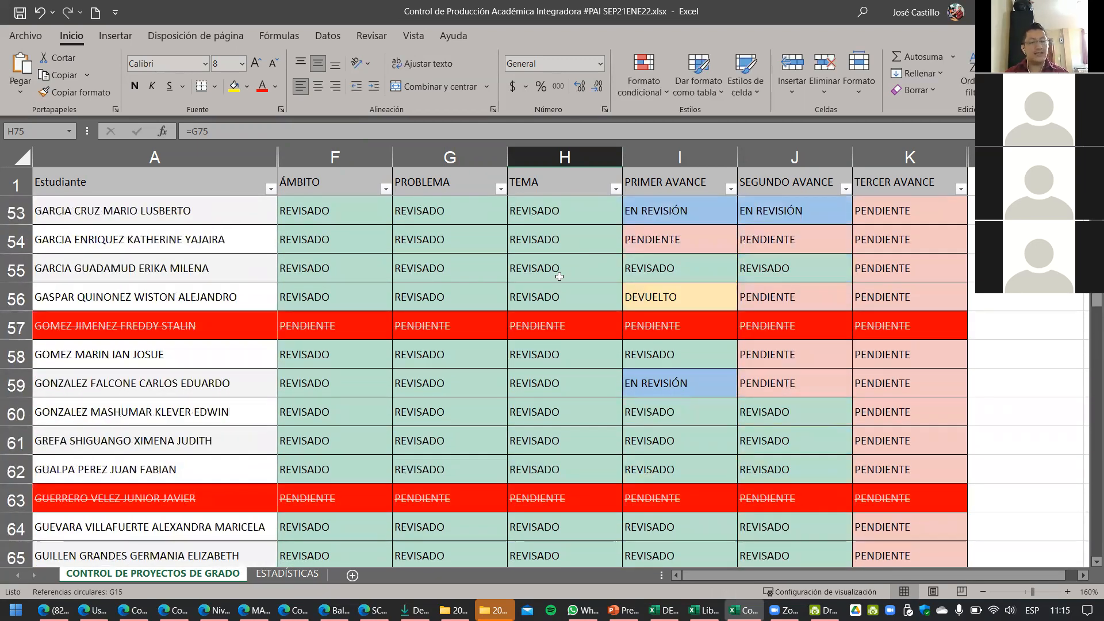
{"action": "scroll", "coordinate": [559, 277], "scroll_direction": "up", "scroll_amount": 17}
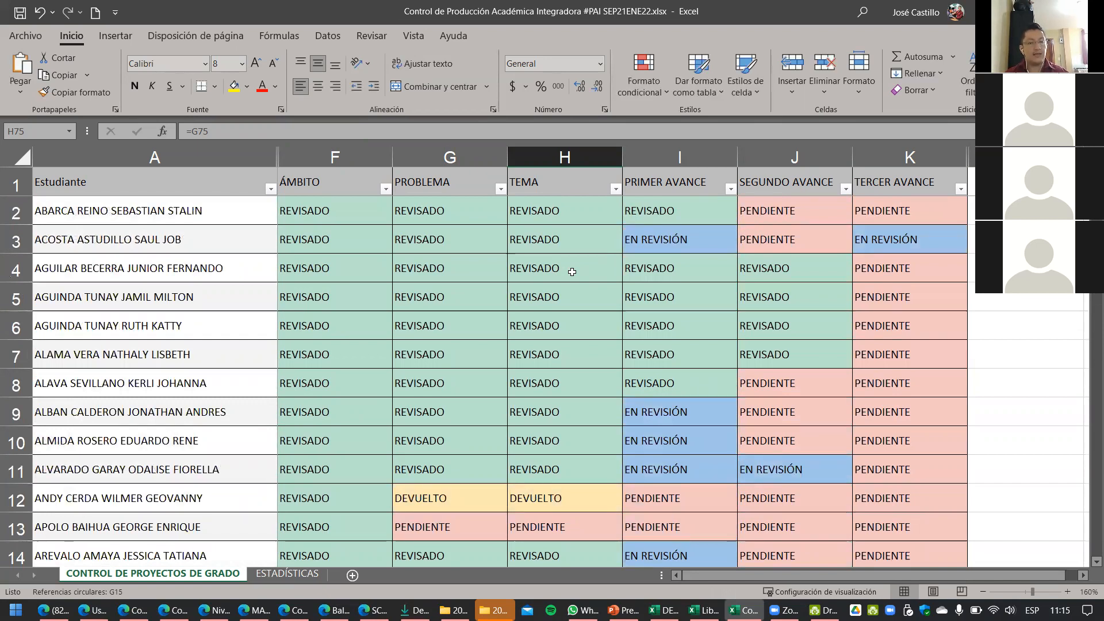
{"action": "scroll", "coordinate": [572, 271], "scroll_direction": "down", "scroll_amount": 3}
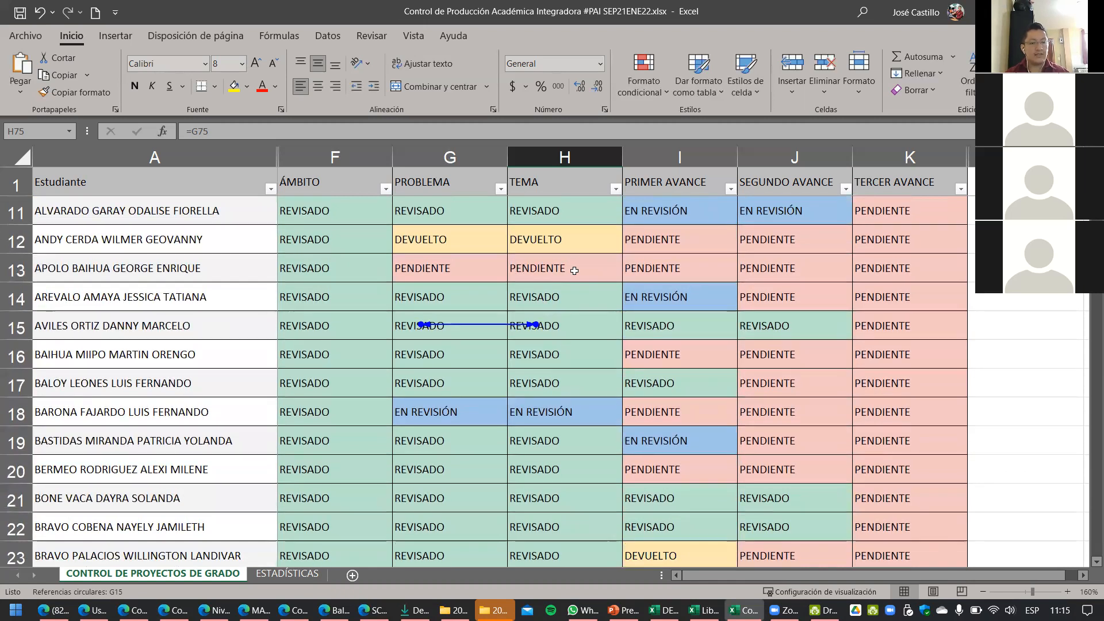
Step: On the ESTADÍSTICAS sheet, select the TEMA pie chart and examine its slices and legend entries
{"action": "left_click", "coordinate": [287, 574]}
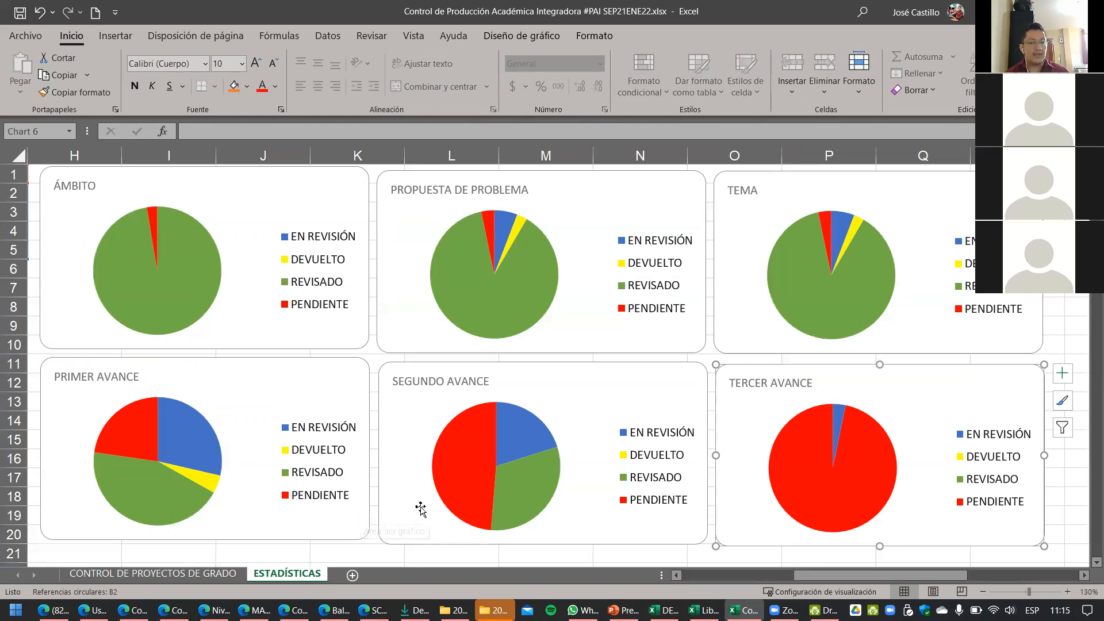
{"action": "left_click", "coordinate": [880, 217]}
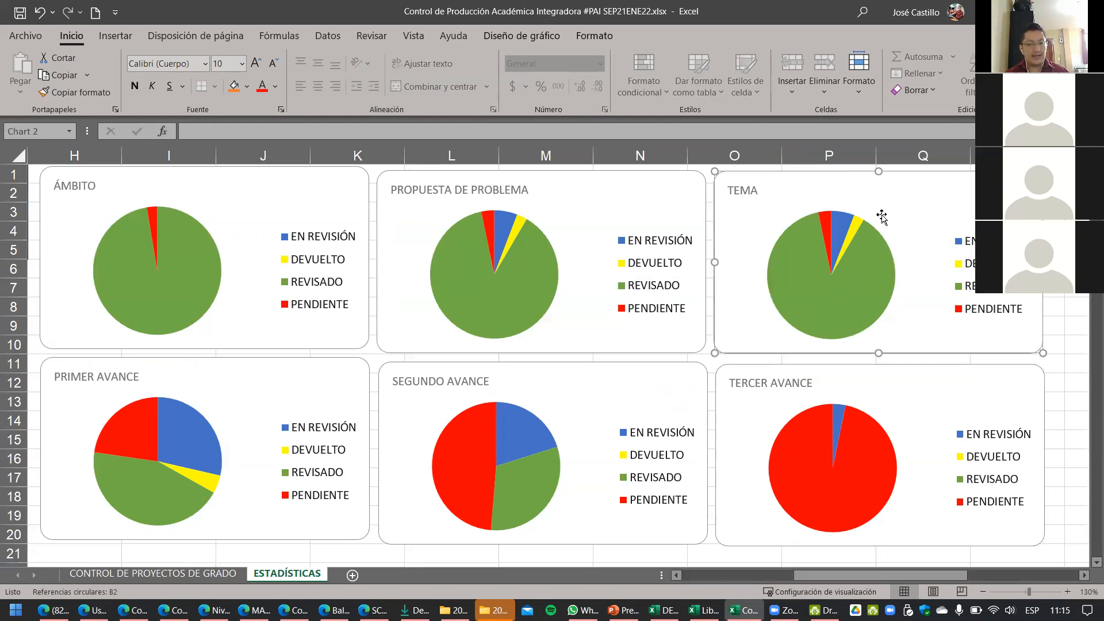
{"action": "mouse_move", "coordinate": [856, 226]}
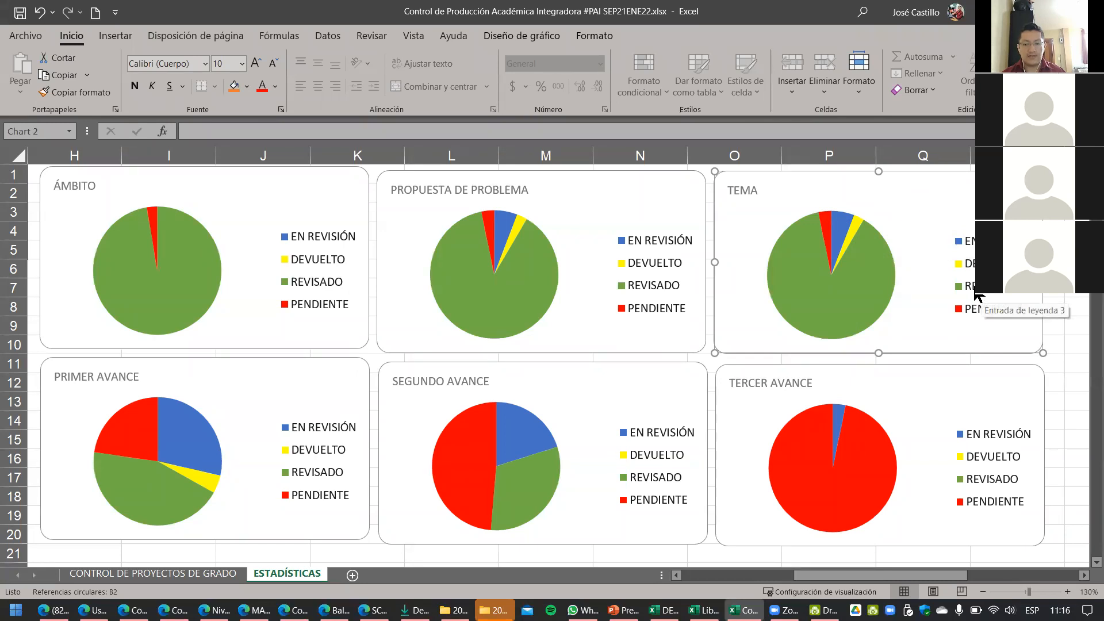
{"action": "mouse_move", "coordinate": [876, 294]}
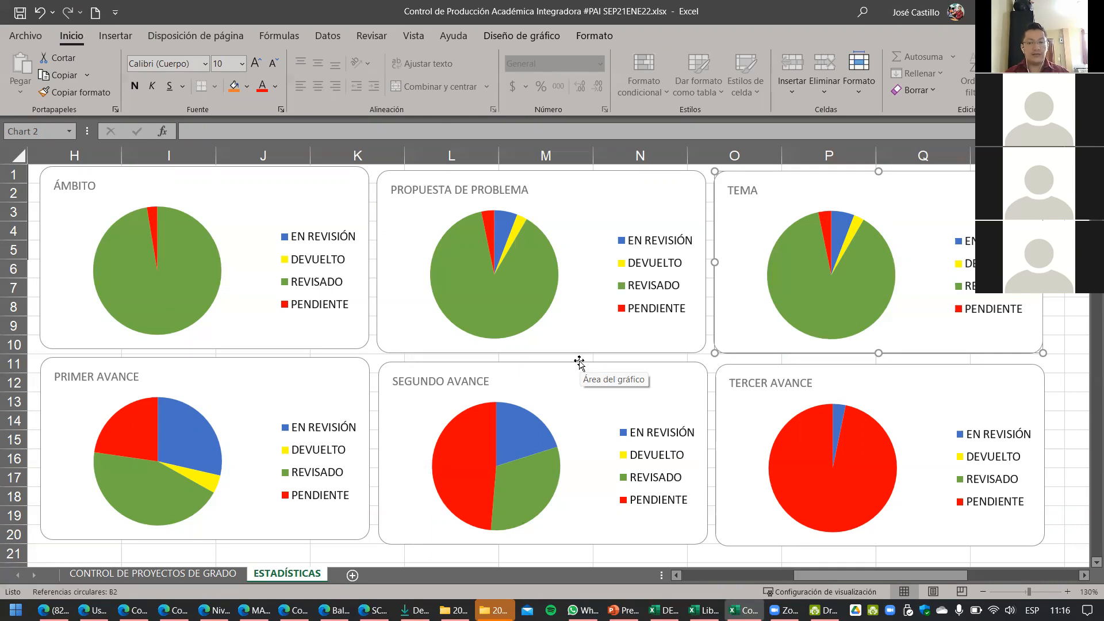
Step: Revisit the first student rows of the control table, and return to the ESTADÍSTICAS charts
{"action": "left_click", "coordinate": [148, 574]}
{"action": "scroll", "coordinate": [633, 351], "scroll_direction": "up", "scroll_amount": 3}
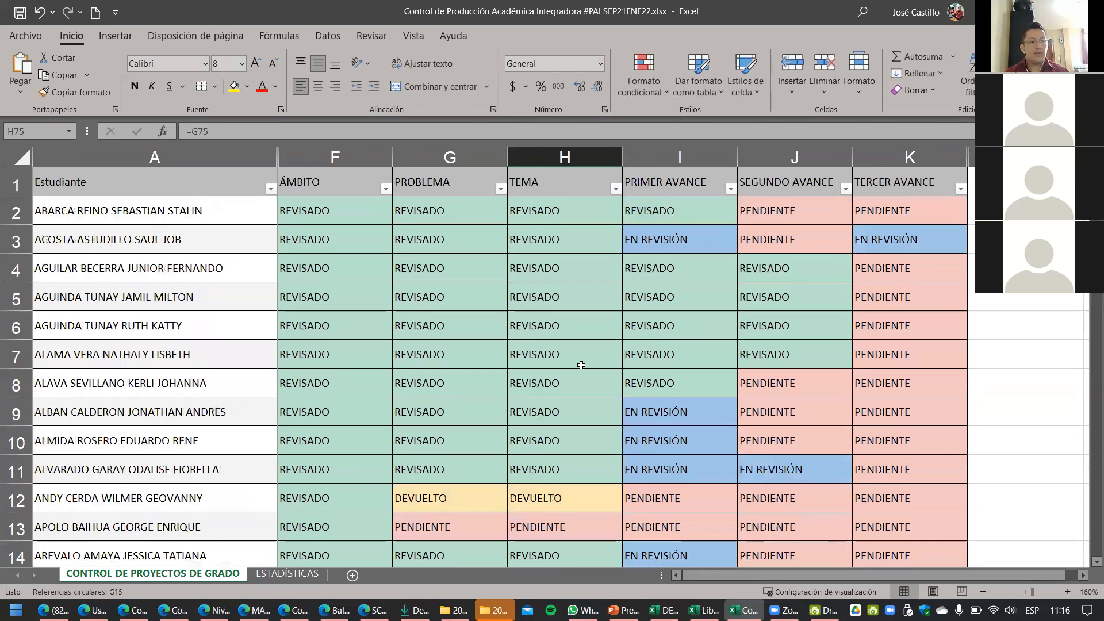
{"action": "left_click", "coordinate": [302, 579]}
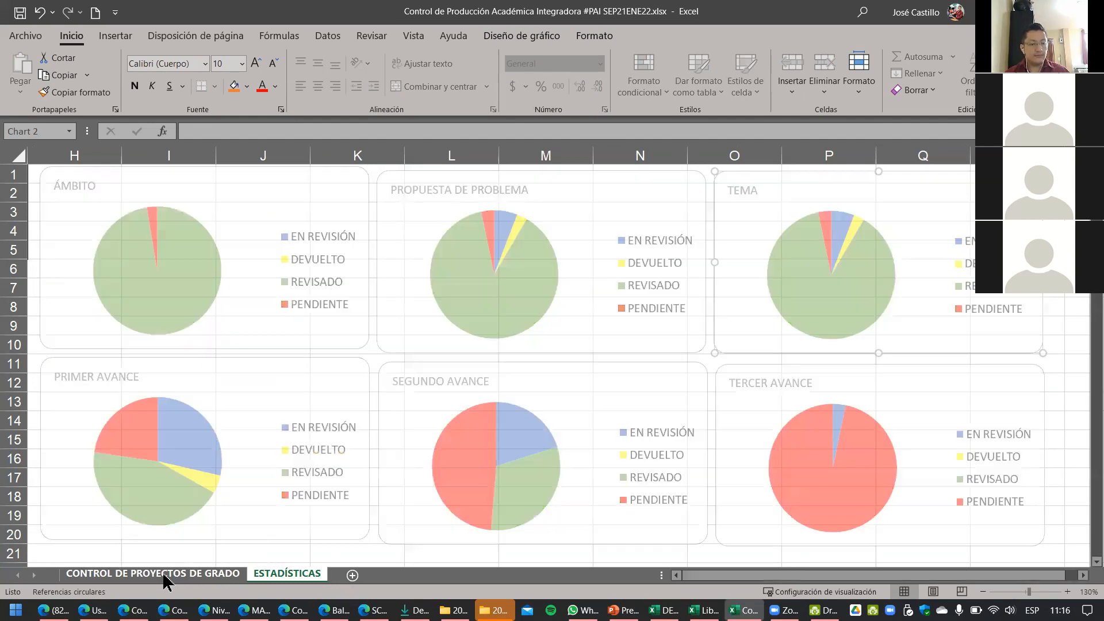
Step: Compare the first student rows of CONTROL DE PROYECTOS DE GRADO with the pie charts on the ESTADÍSTICAS sheet
{"action": "left_click", "coordinate": [165, 575]}
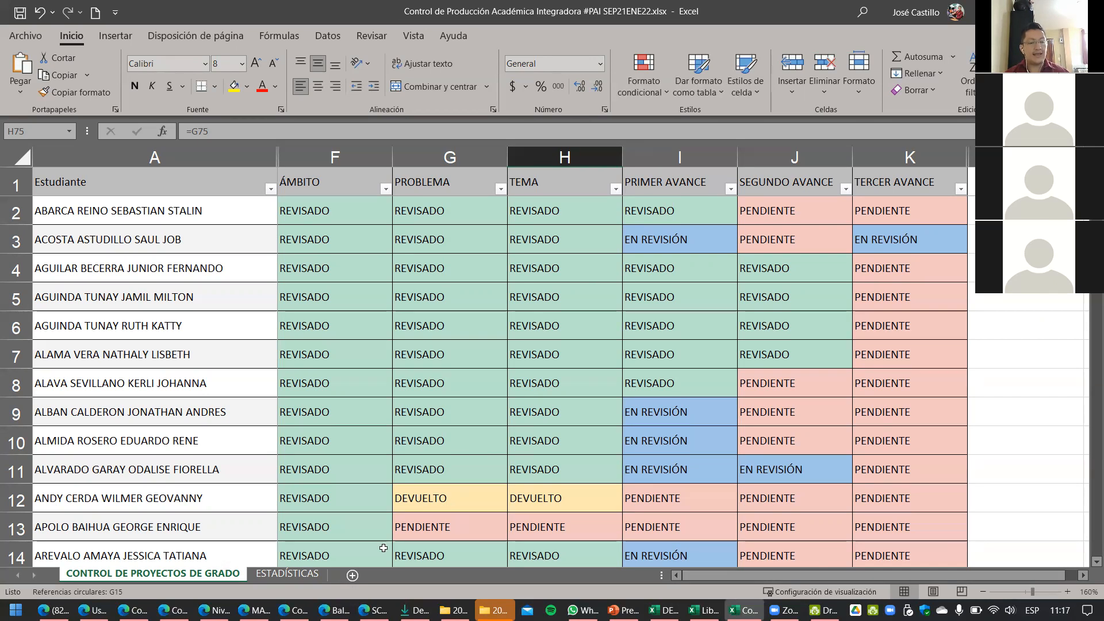
{"action": "left_click", "coordinate": [290, 574]}
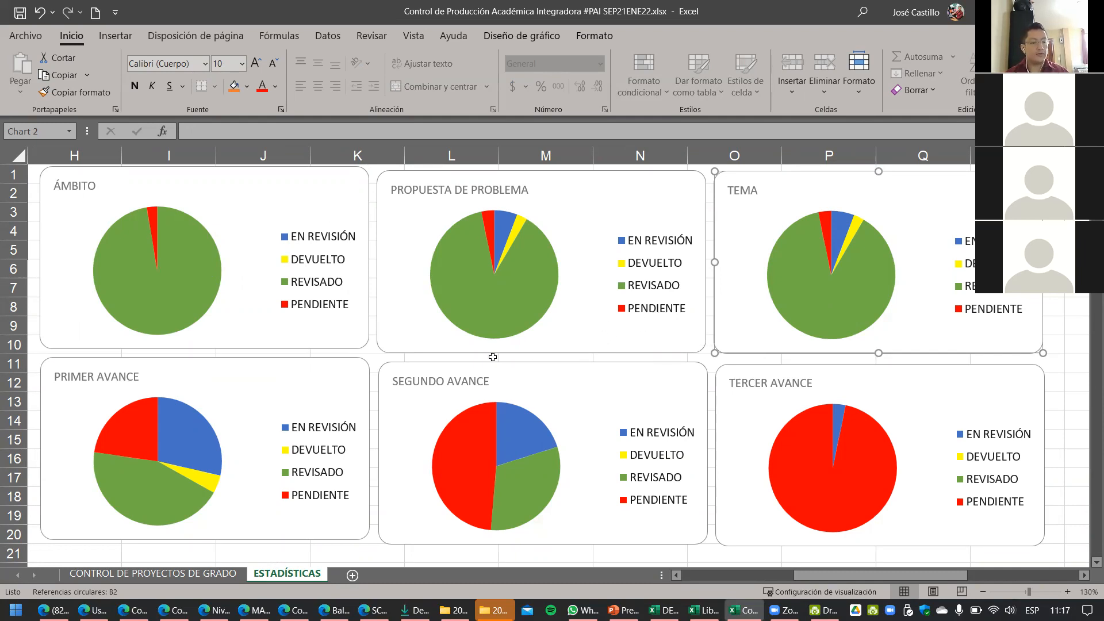
{"action": "left_click", "coordinate": [185, 574]}
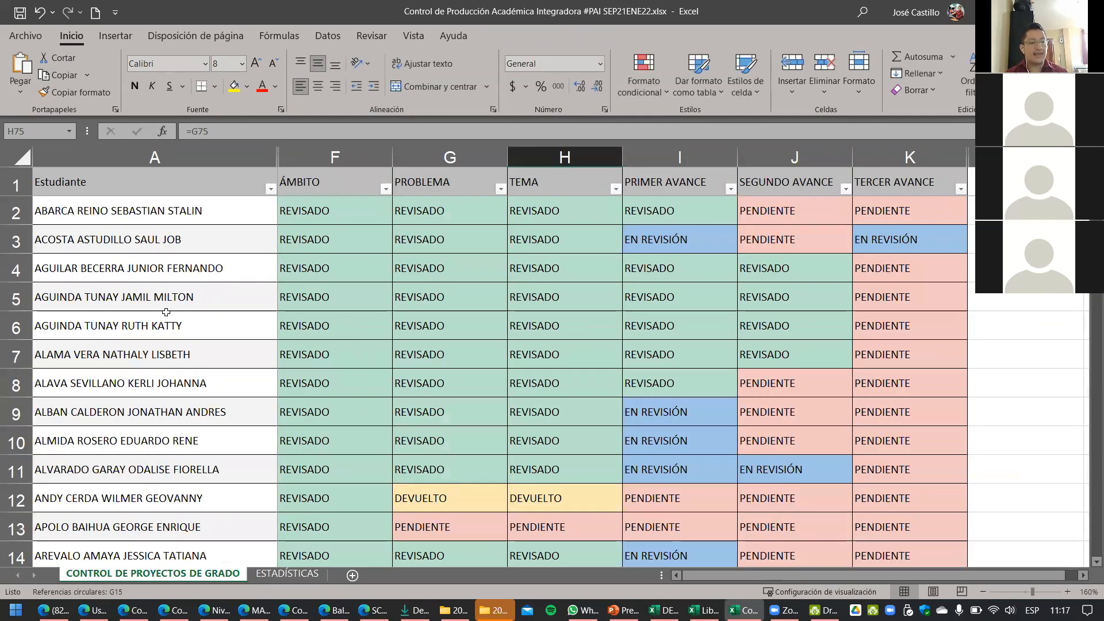
Step: Highlight student row 7 and row 8 in turn in the control table, and look over the rows that follow
{"action": "left_click", "coordinate": [20, 357]}
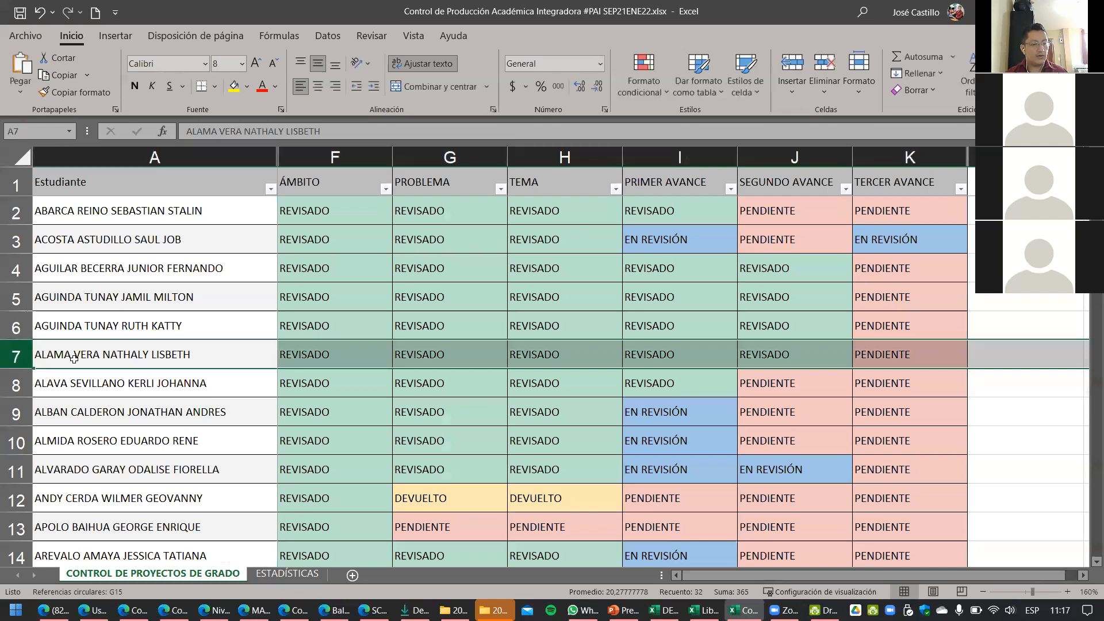
{"action": "left_click", "coordinate": [23, 375]}
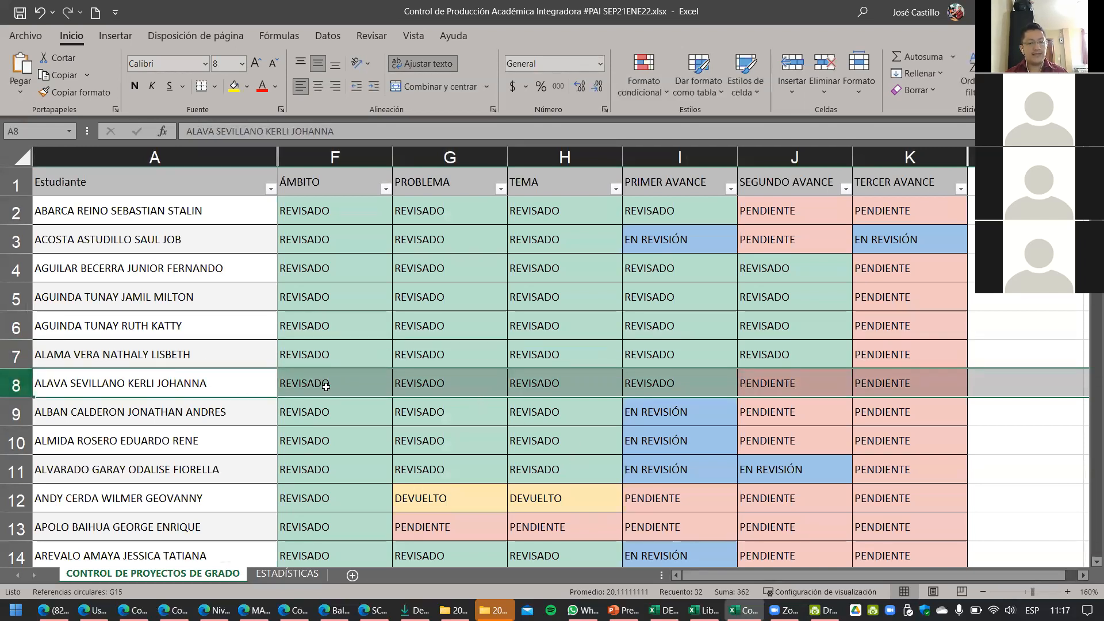
{"action": "scroll", "coordinate": [755, 396], "scroll_direction": "down", "scroll_amount": 2}
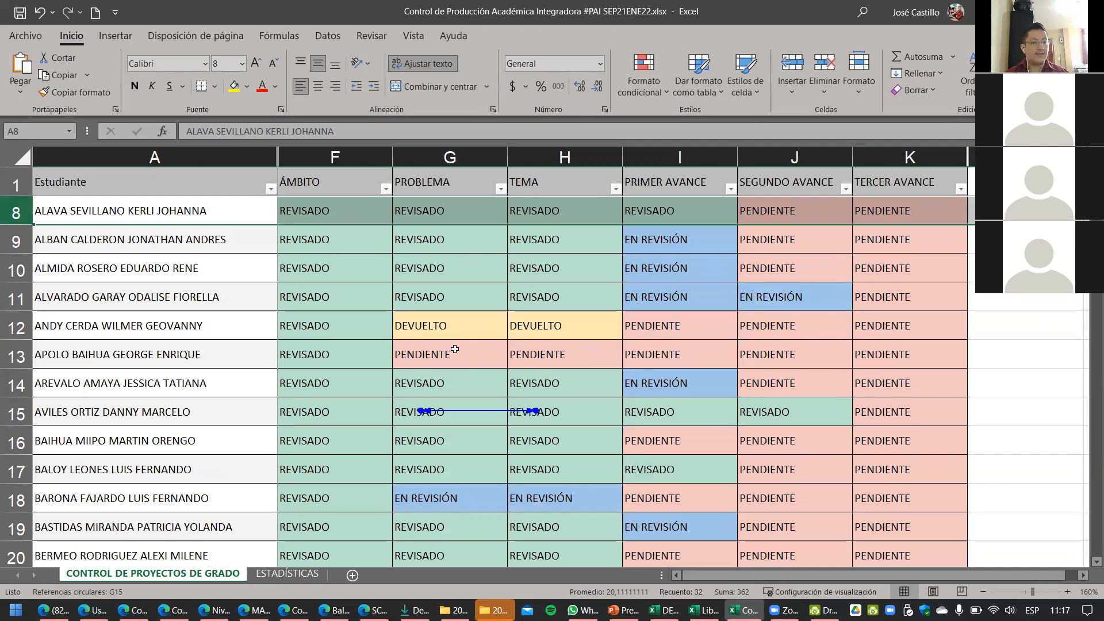
Step: Alternate between the control table and the ESTADÍSTICAS charts, reviewing the coloured statuses of the students down to row 32
{"action": "left_click", "coordinate": [287, 573]}
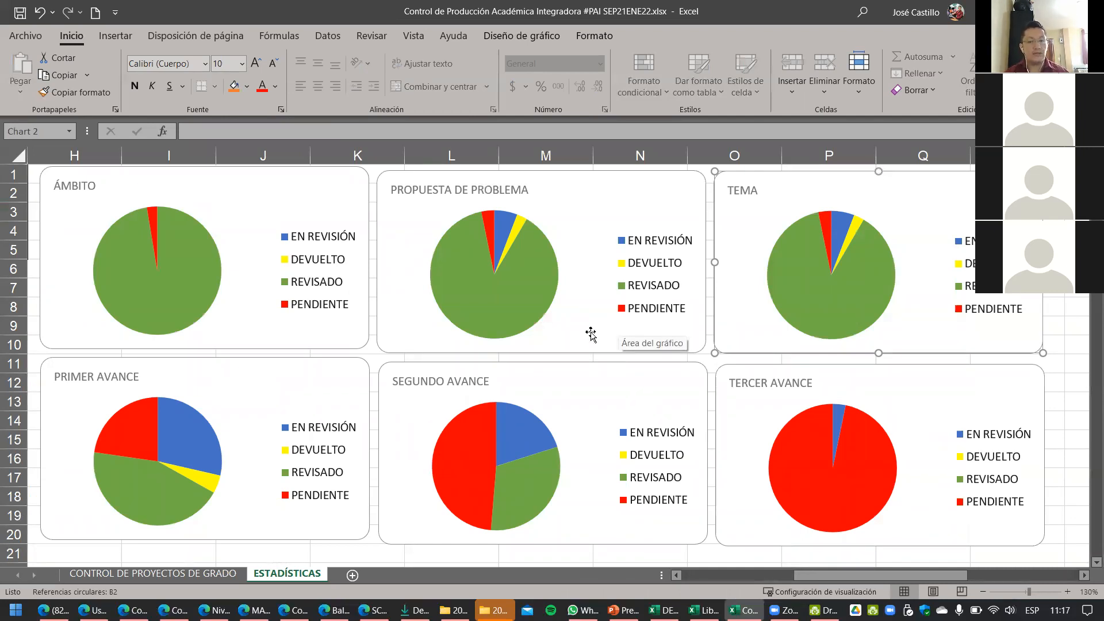
{"action": "left_click", "coordinate": [175, 574]}
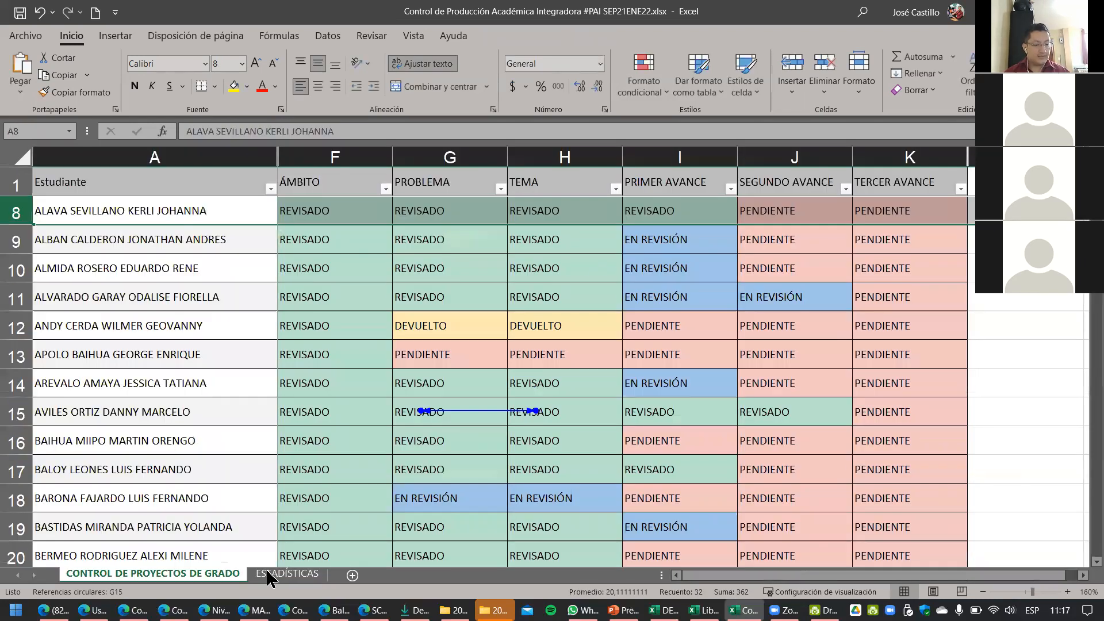
{"action": "left_click", "coordinate": [280, 574]}
{"action": "left_click", "coordinate": [214, 574]}
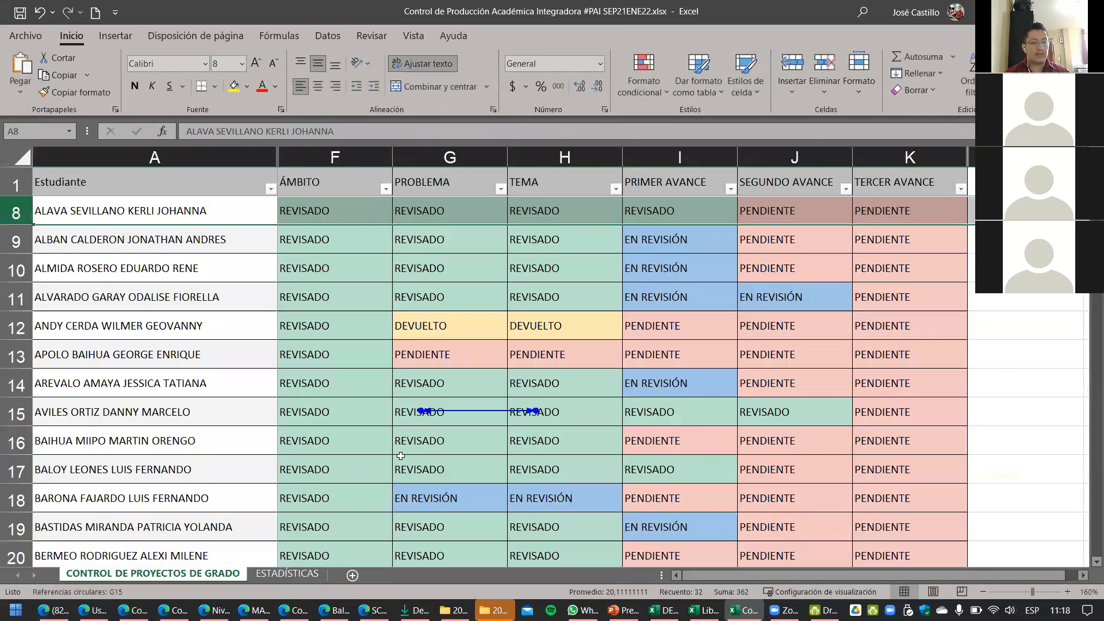
{"action": "scroll", "coordinate": [580, 377], "scroll_direction": "up", "scroll_amount": 2}
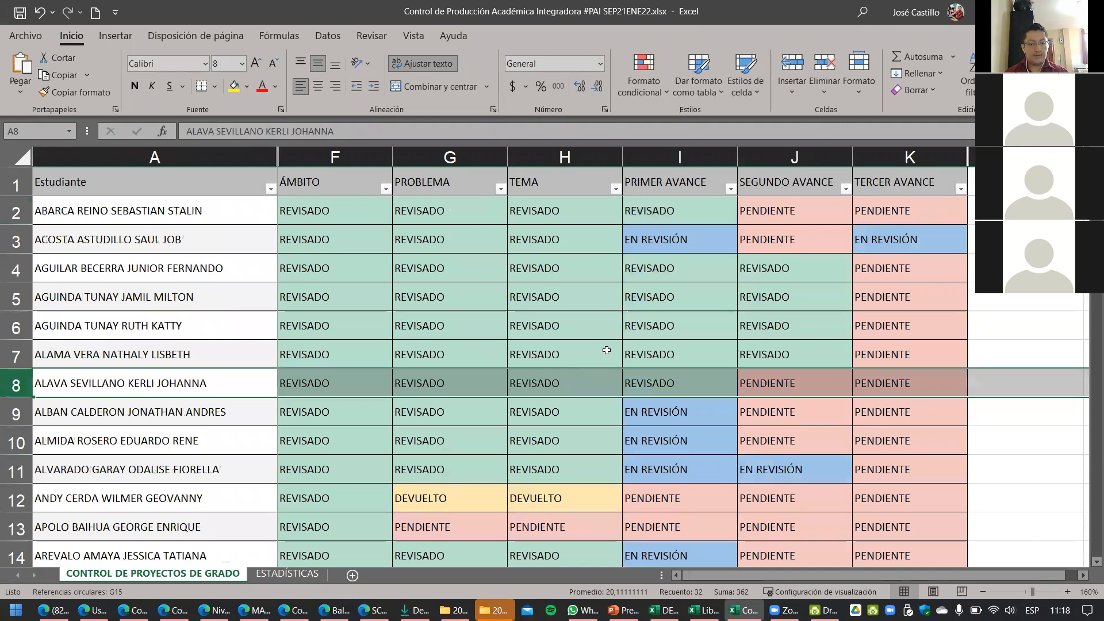
{"action": "scroll", "coordinate": [613, 349], "scroll_direction": "down", "scroll_amount": 7}
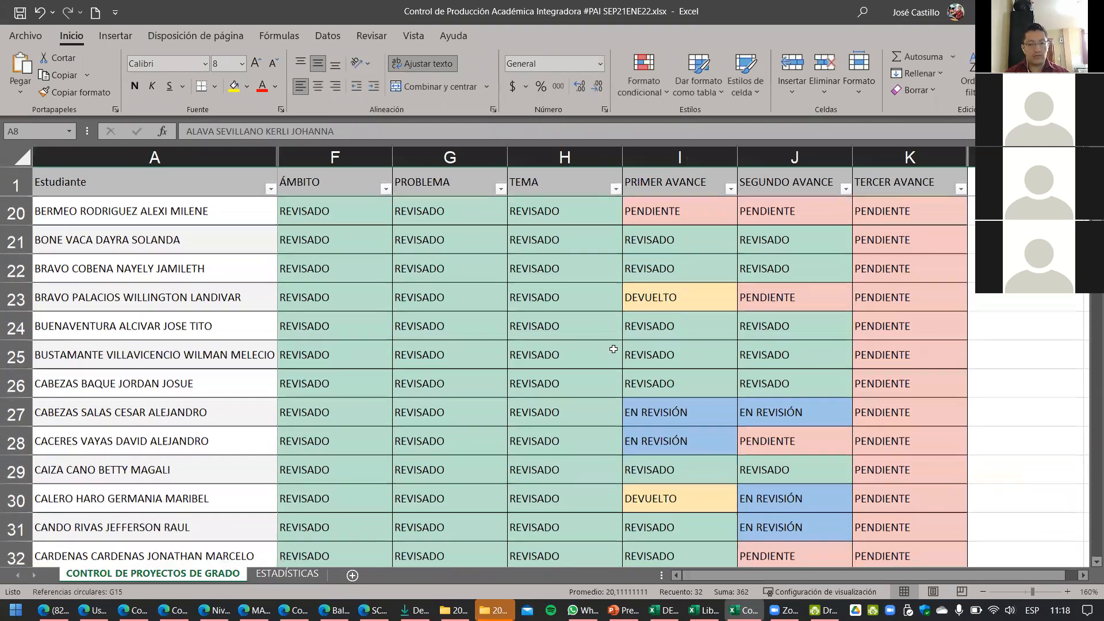
{"action": "left_click", "coordinate": [287, 573]}
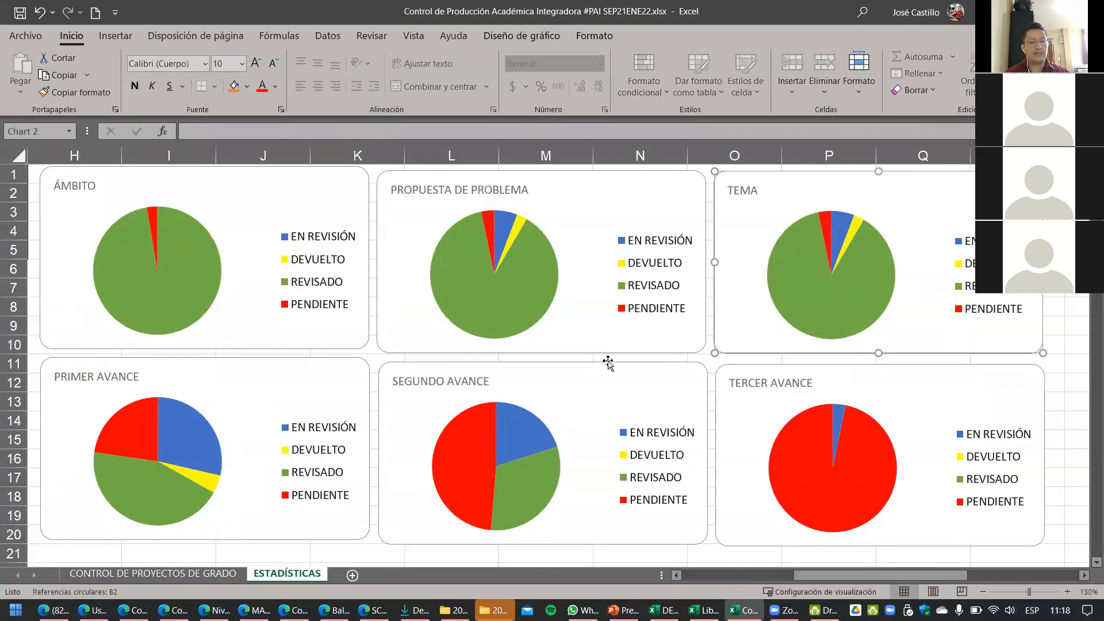
Step: View the quick layouts offered for the ÁMBITO pie chart, and select the TEMA chart
{"action": "left_click", "coordinate": [310, 201]}
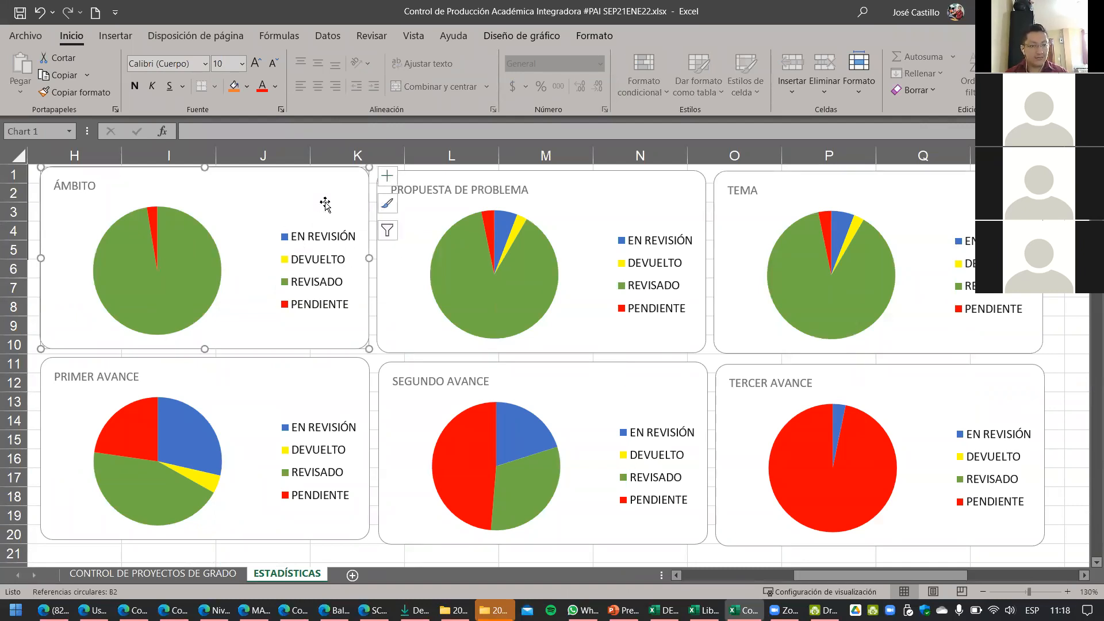
{"action": "left_click", "coordinate": [510, 37]}
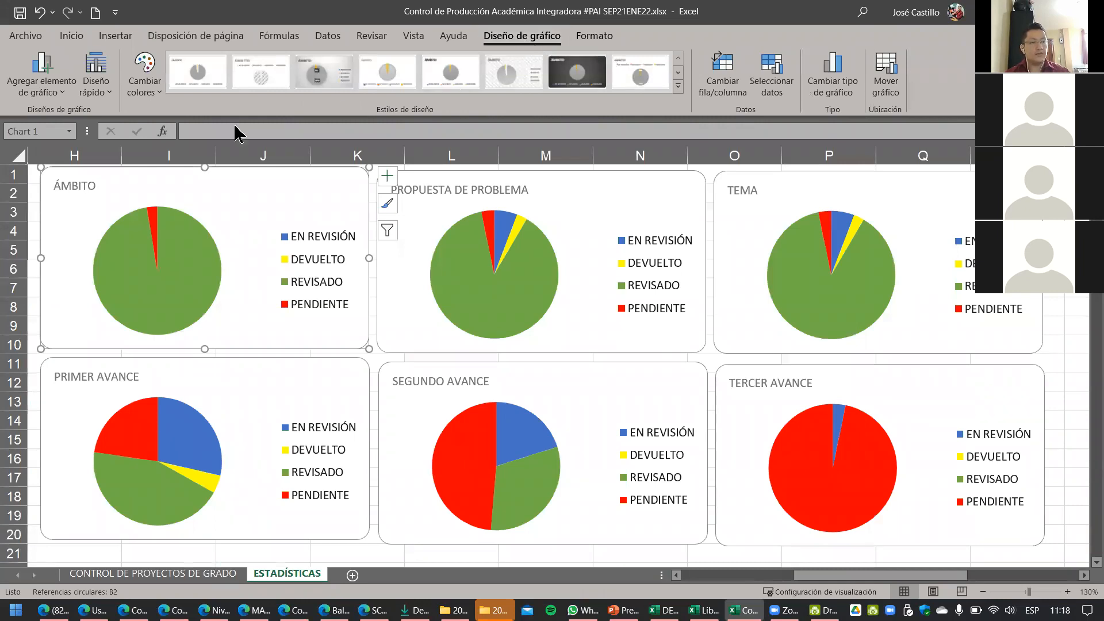
{"action": "left_click", "coordinate": [106, 95]}
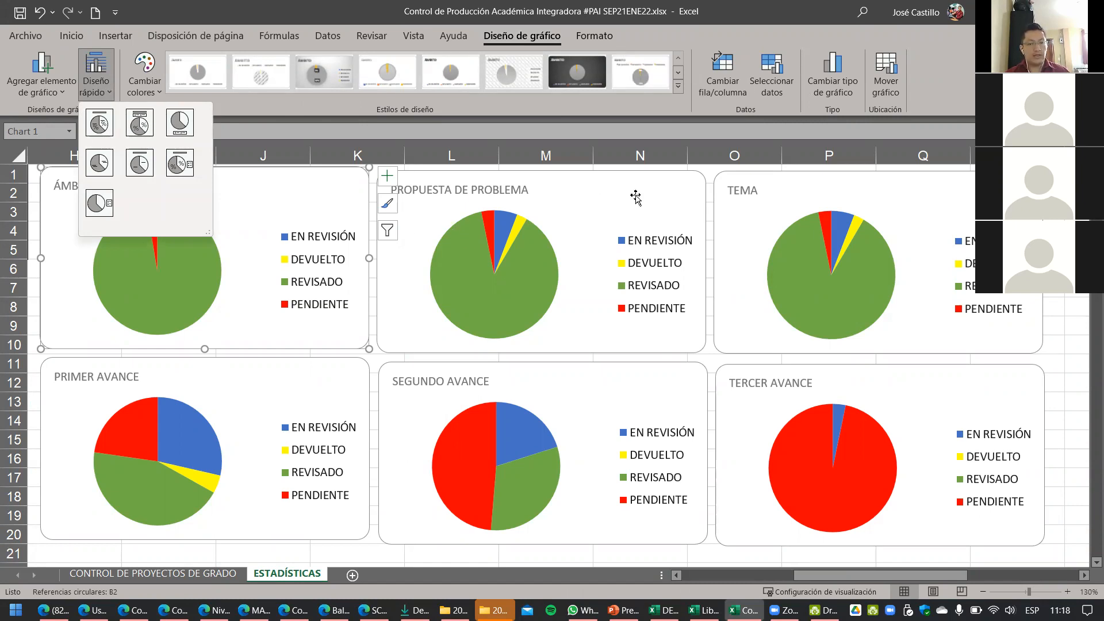
{"action": "left_click", "coordinate": [747, 221]}
{"action": "left_click", "coordinate": [749, 225]}
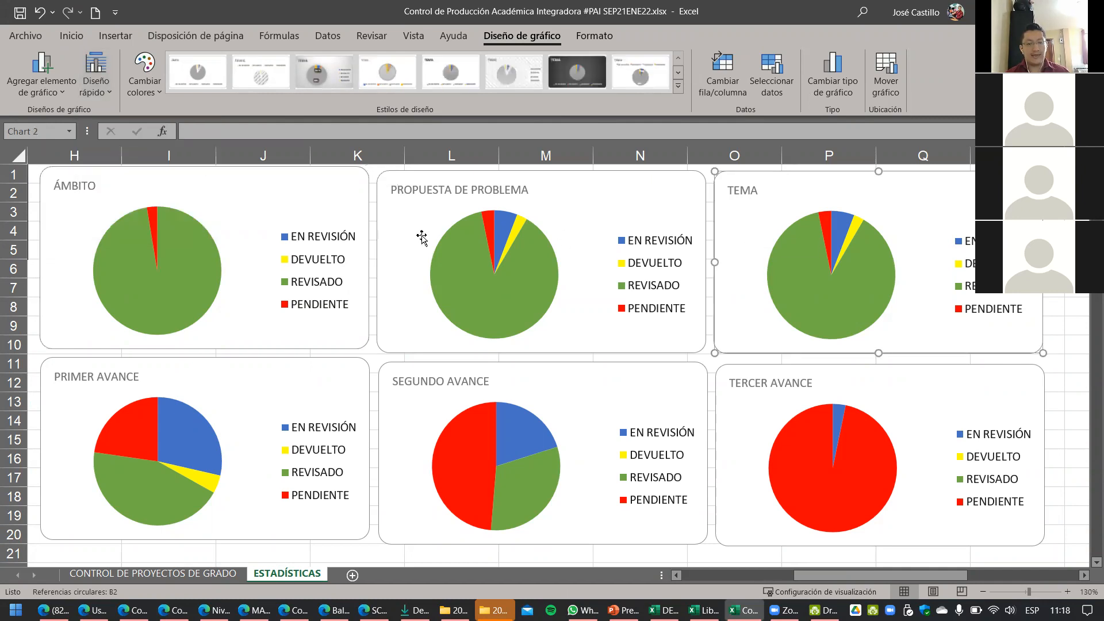
Step: Apply the quick layout that labels each TEMA slice with its category name and value, without title or legend
{"action": "left_click", "coordinate": [96, 89]}
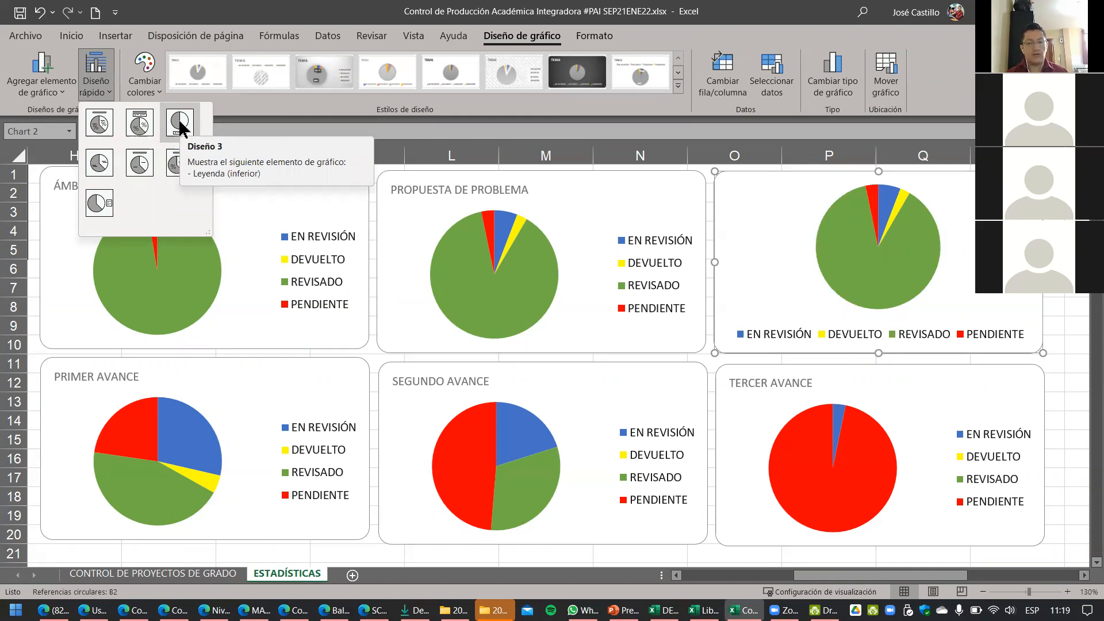
{"action": "left_click", "coordinate": [99, 170]}
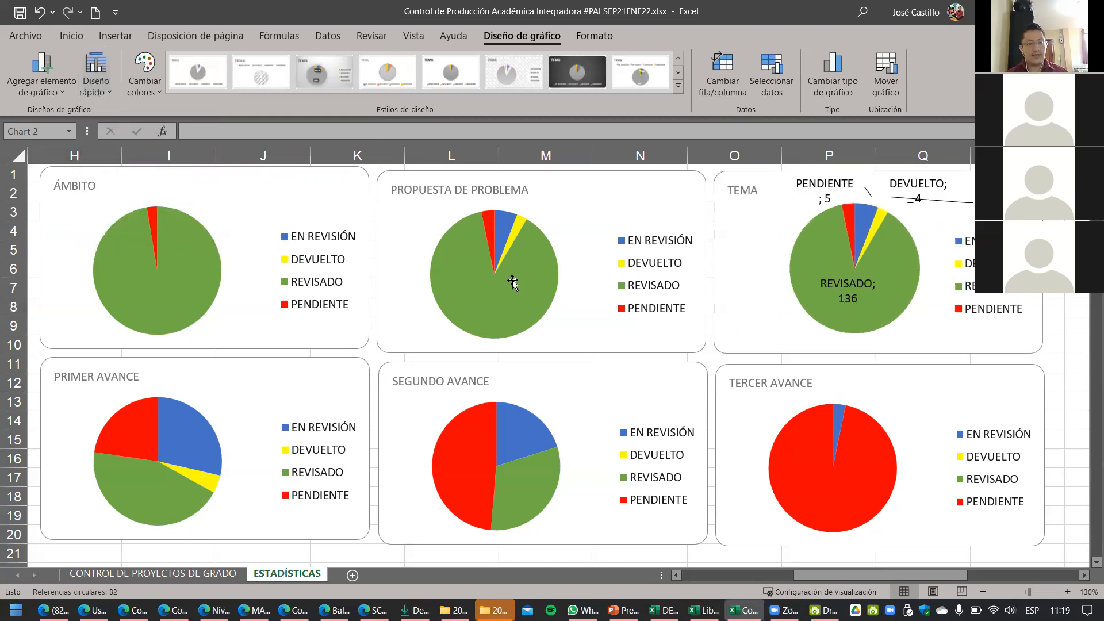
{"action": "mouse_move", "coordinate": [904, 292]}
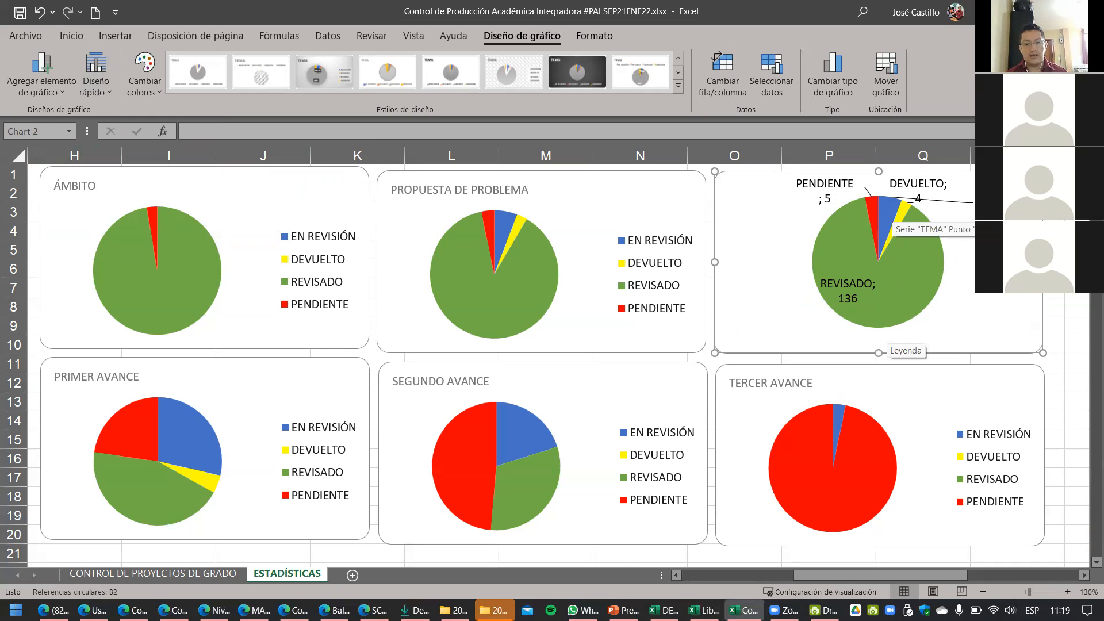
Step: Apply the quick layout with a title, percentage labels and a side legend to the TEMA chart
{"action": "left_click", "coordinate": [99, 92]}
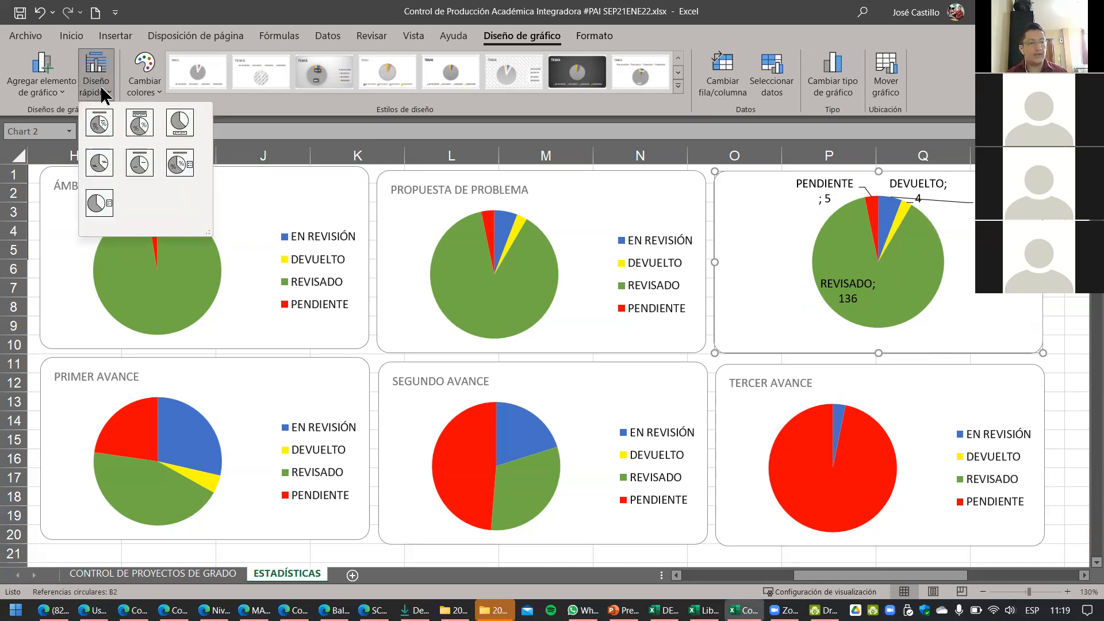
{"action": "left_click", "coordinate": [182, 166]}
{"action": "left_click", "coordinate": [96, 88]}
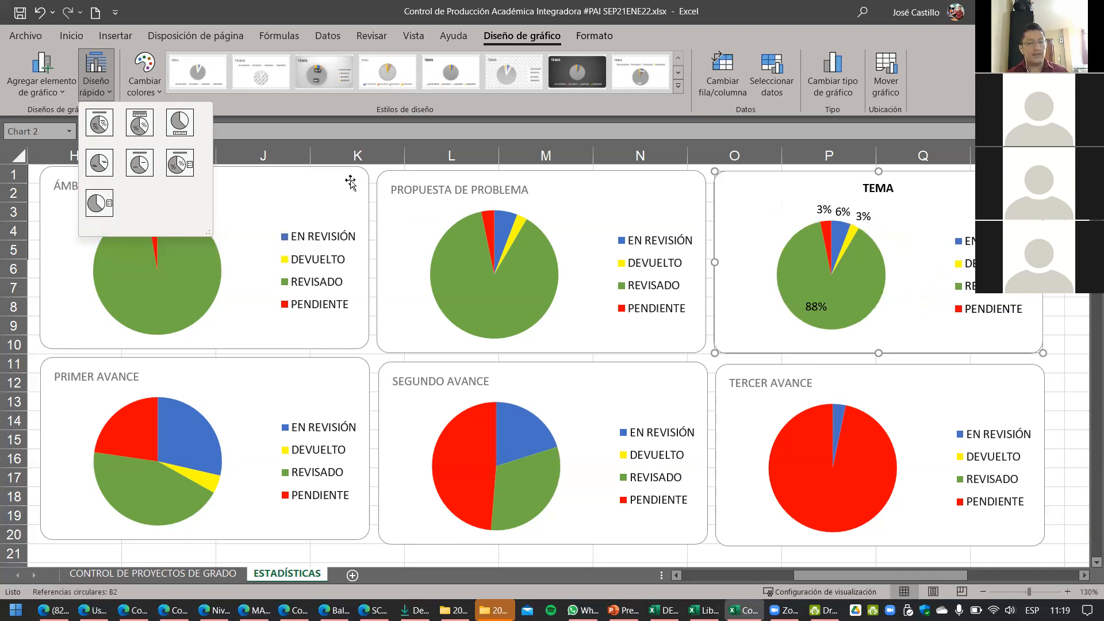
Step: Undo both quick layout changes on the TEMA chart
{"action": "left_click", "coordinate": [40, 18]}
{"action": "left_click", "coordinate": [39, 17]}
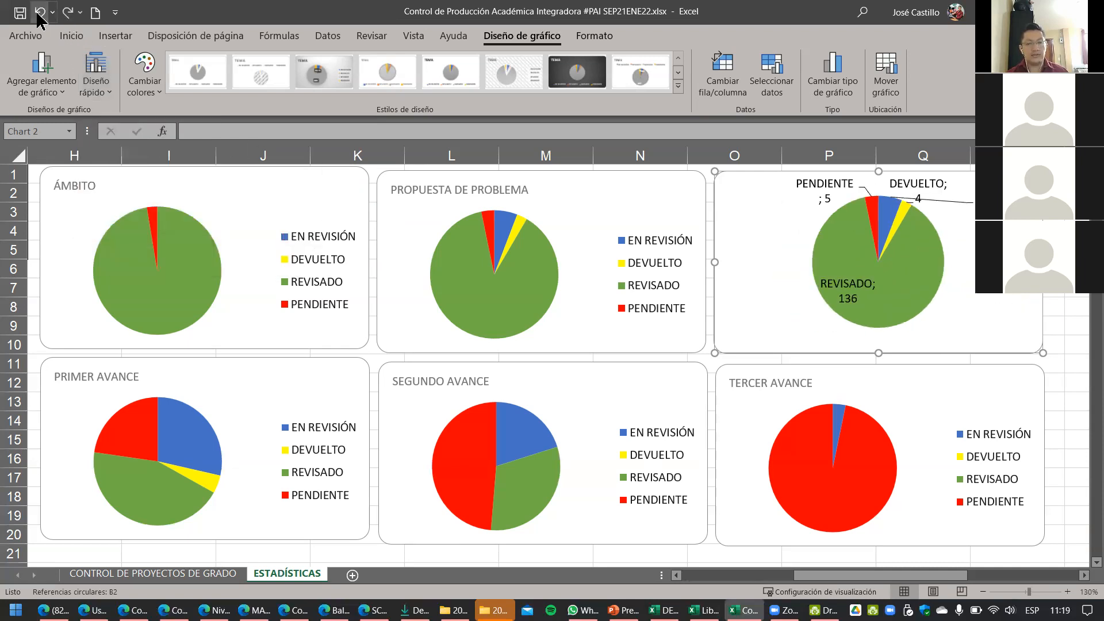
{"action": "left_click", "coordinate": [39, 19]}
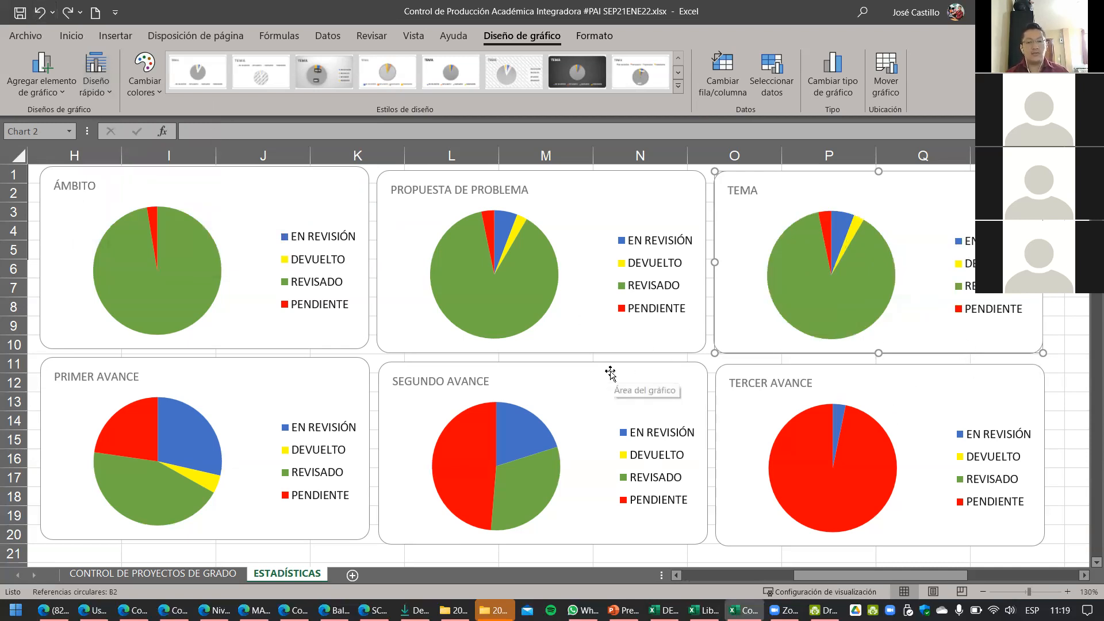
Step: Preview the title and data label options for the TEMA chart, and add centred data labels (Centro)
{"action": "mouse_move", "coordinate": [826, 287]}
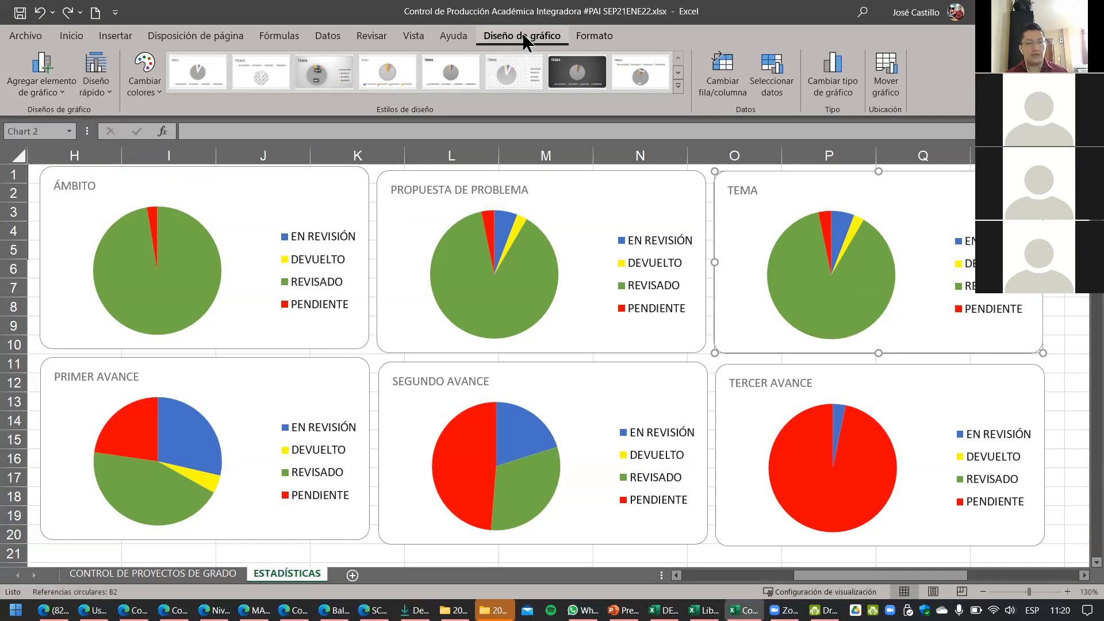
{"action": "left_click", "coordinate": [51, 98]}
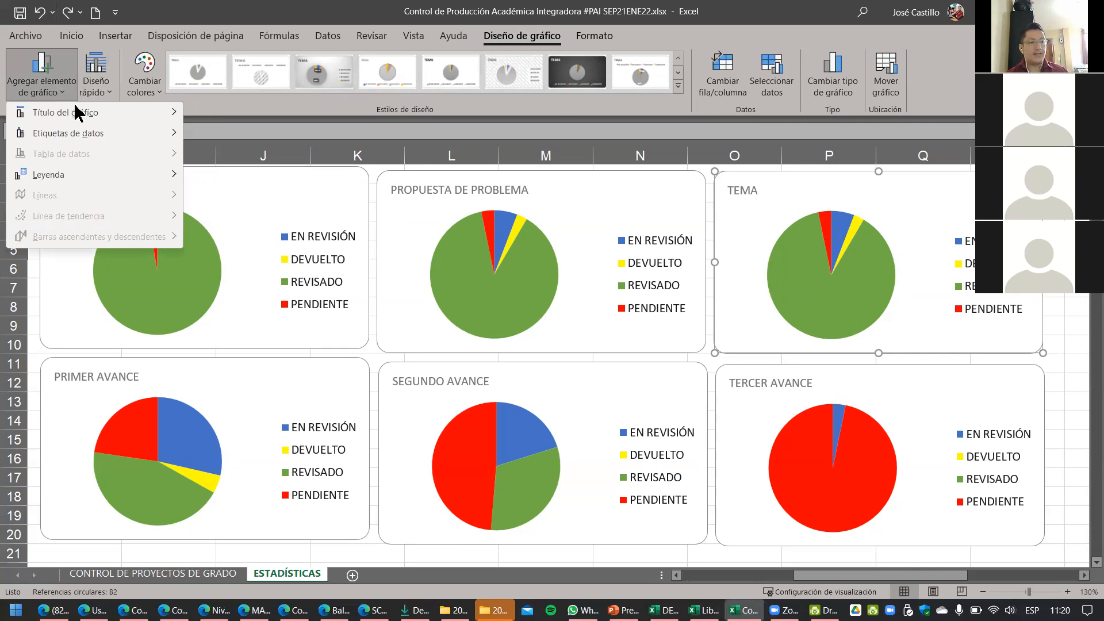
{"action": "mouse_move", "coordinate": [127, 118]}
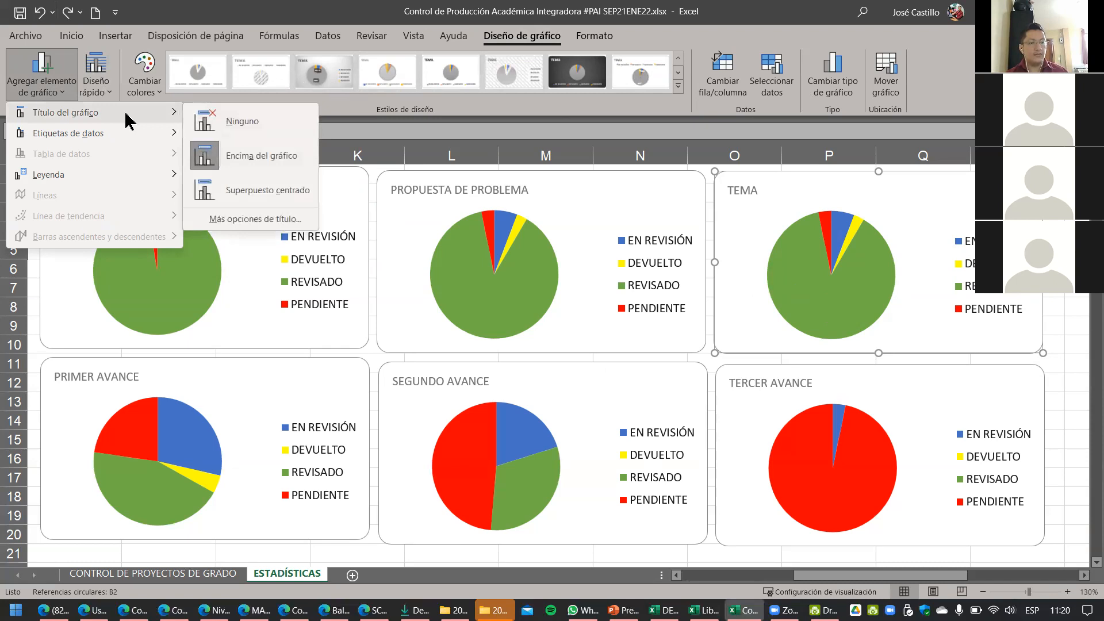
{"action": "mouse_move", "coordinate": [127, 137]}
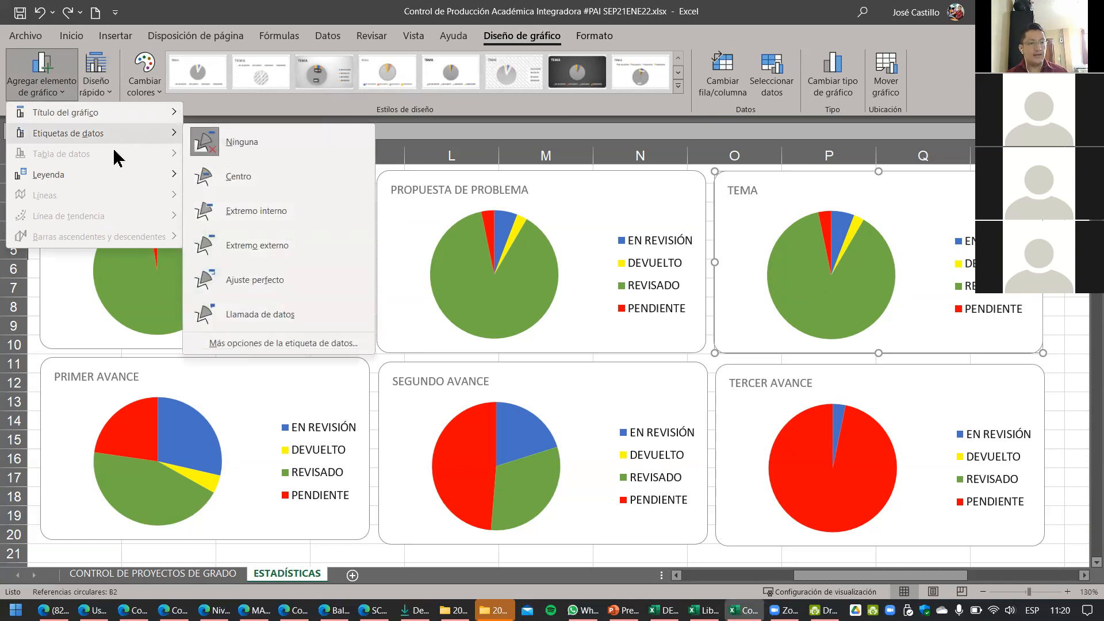
{"action": "mouse_move", "coordinate": [102, 179]}
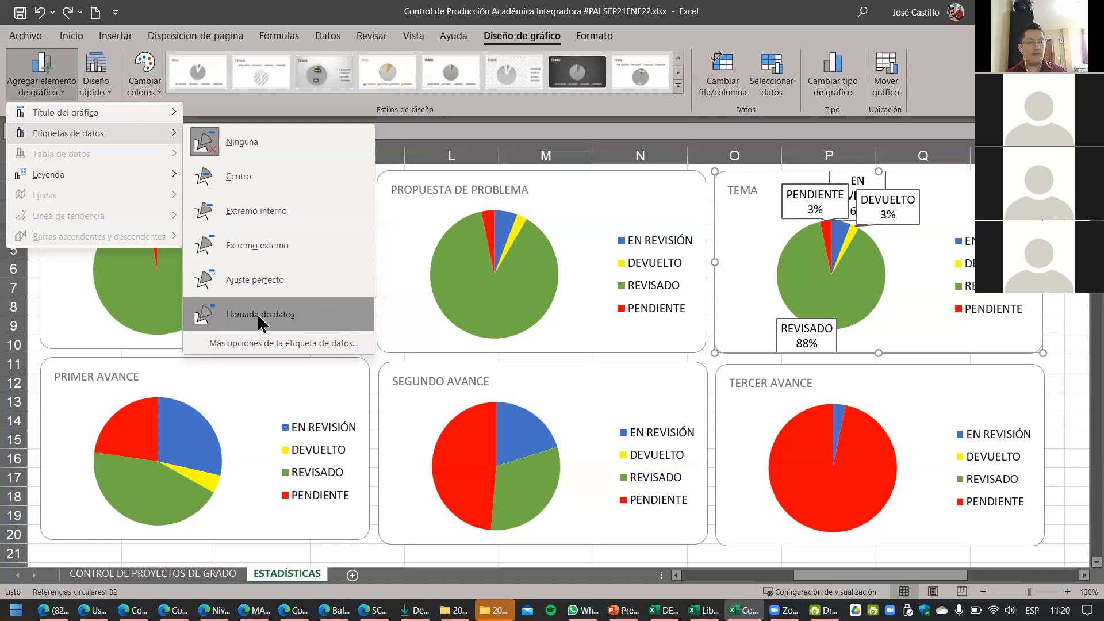
{"action": "left_click", "coordinate": [246, 182]}
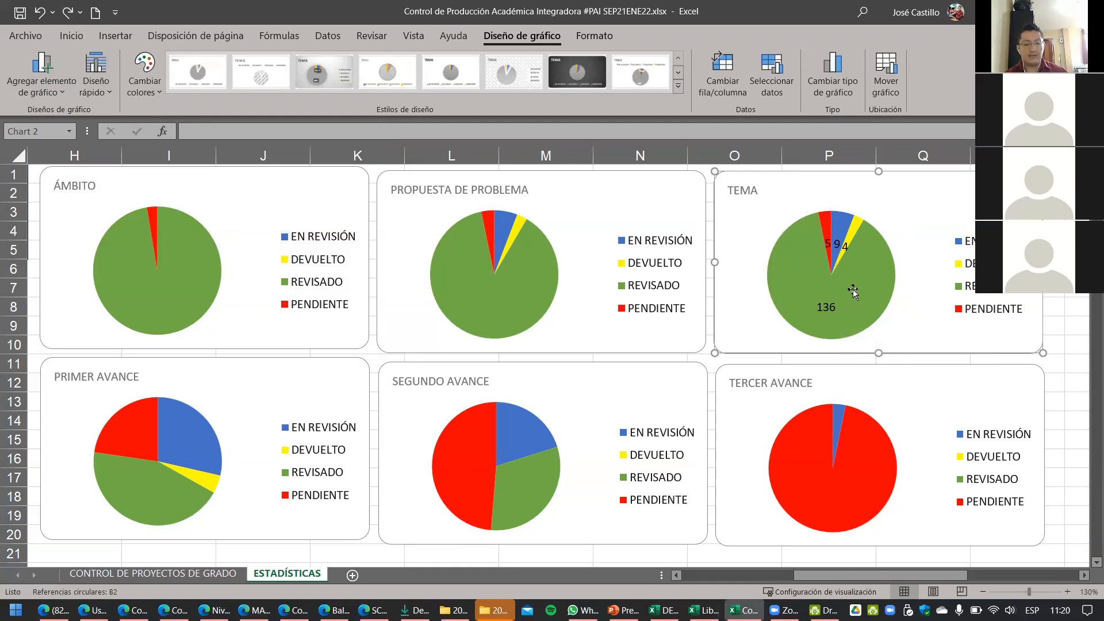
Step: Examine the data labels on the TEMA pie slices up close at 235% zoom, and return to the control table
{"action": "scroll", "coordinate": [893, 266], "scroll_direction": "up", "scroll_amount": 3}
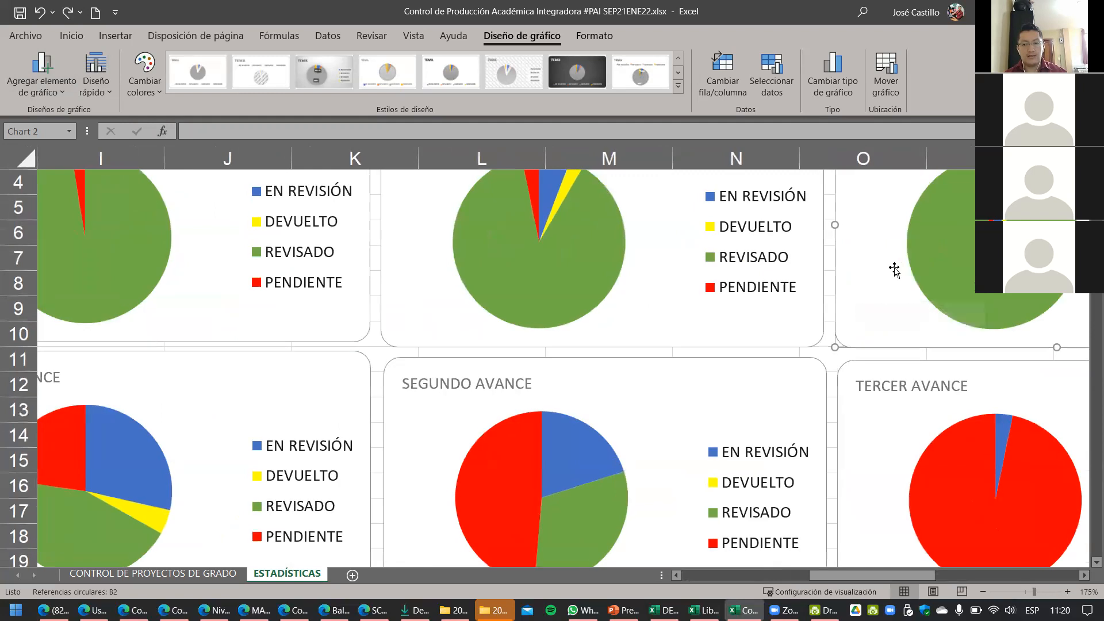
{"action": "scroll", "coordinate": [892, 265], "scroll_direction": "up", "scroll_amount": 1}
{"action": "scroll", "coordinate": [834, 448], "scroll_direction": "up", "scroll_amount": 1}
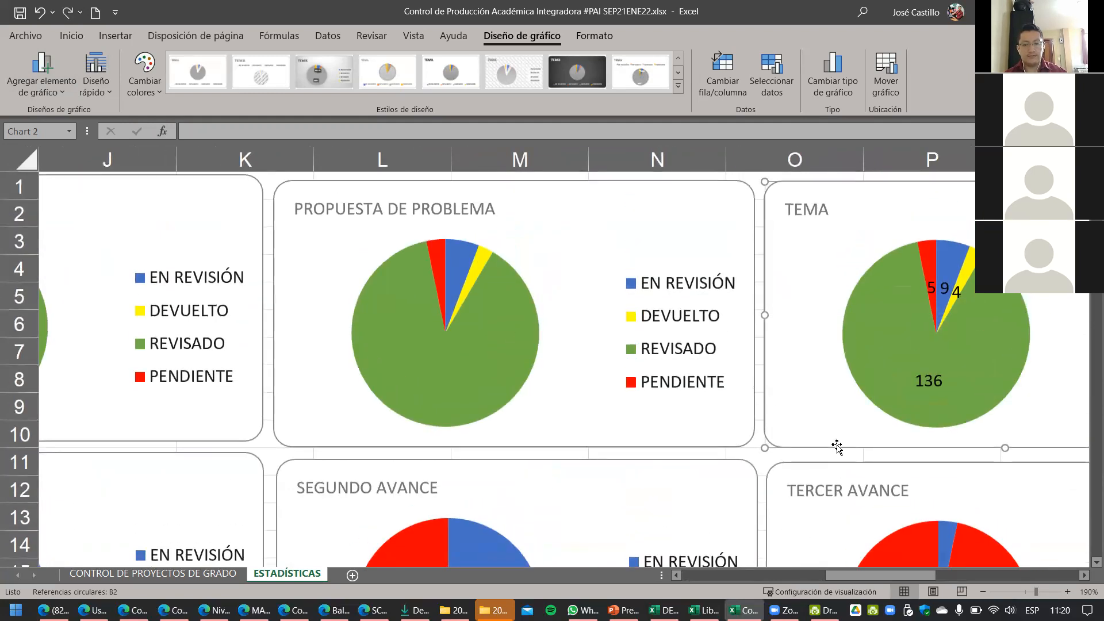
{"action": "left_click_drag", "start_coordinate": [857, 575], "coordinate": [906, 574]}
{"action": "scroll", "coordinate": [733, 383], "scroll_direction": "up", "scroll_amount": 2}
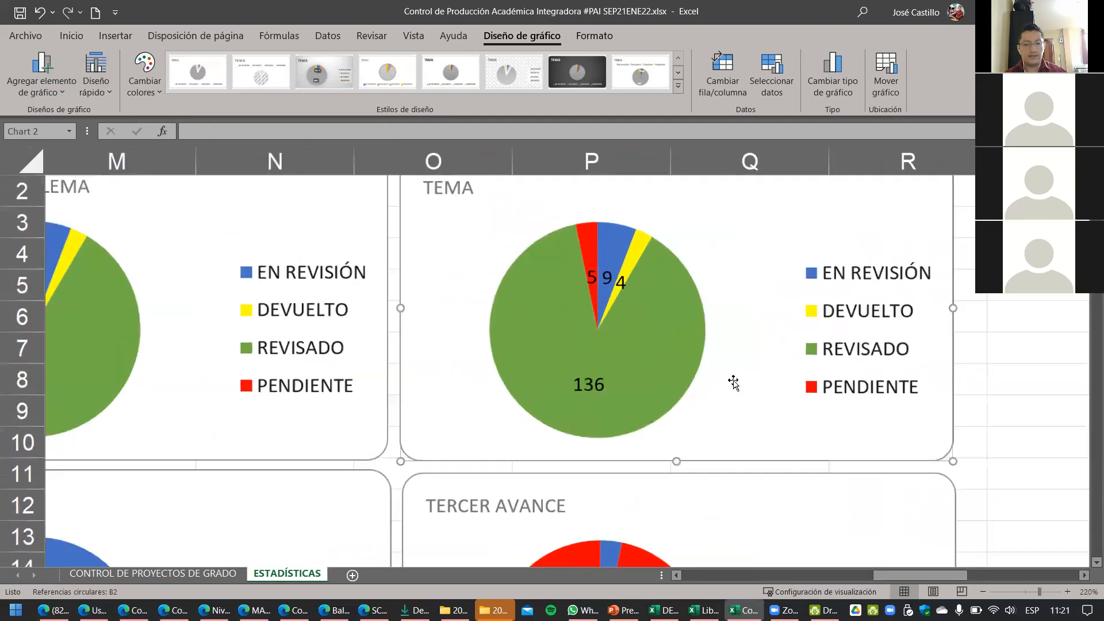
{"action": "scroll", "coordinate": [733, 382], "scroll_direction": "up", "scroll_amount": 1}
{"action": "scroll", "coordinate": [834, 477], "scroll_direction": "up", "scroll_amount": 1}
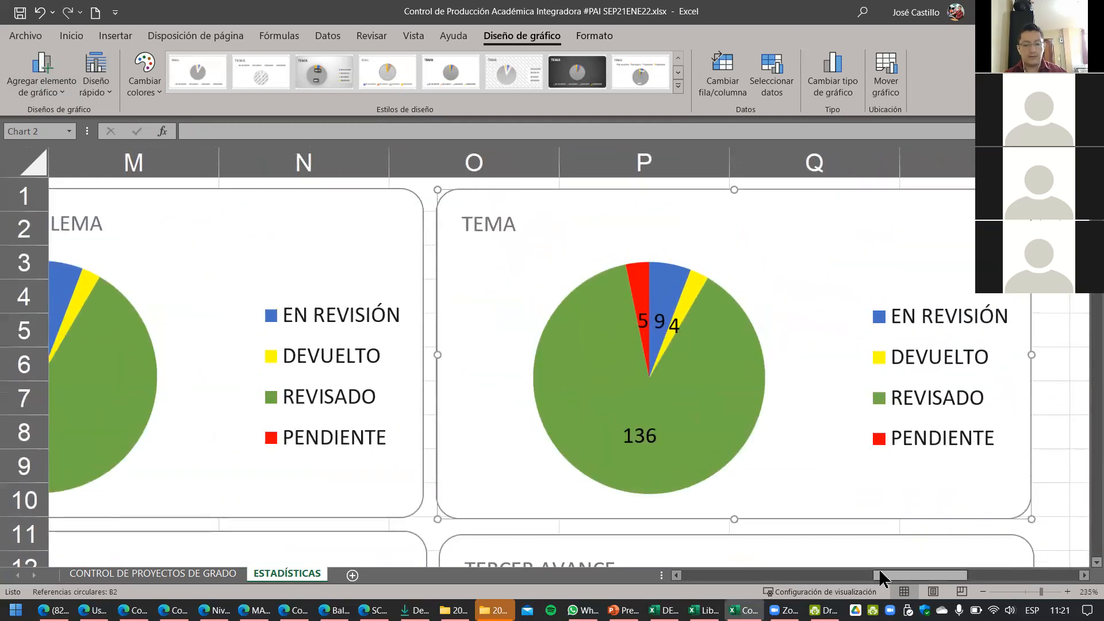
{"action": "left_click_drag", "start_coordinate": [880, 575], "coordinate": [901, 576]}
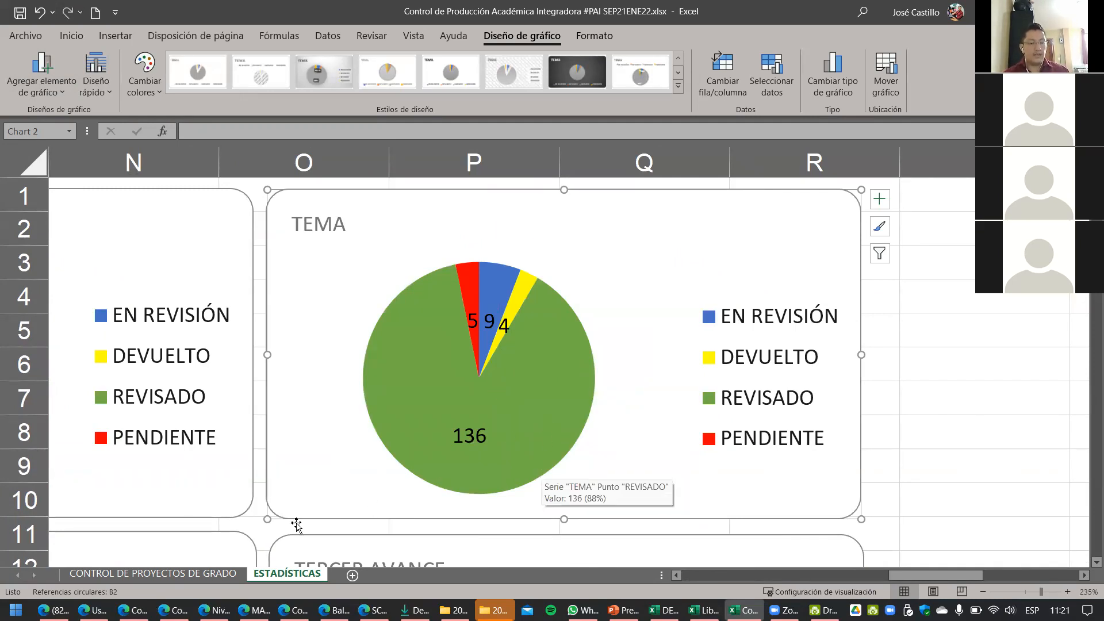
{"action": "left_click", "coordinate": [153, 573]}
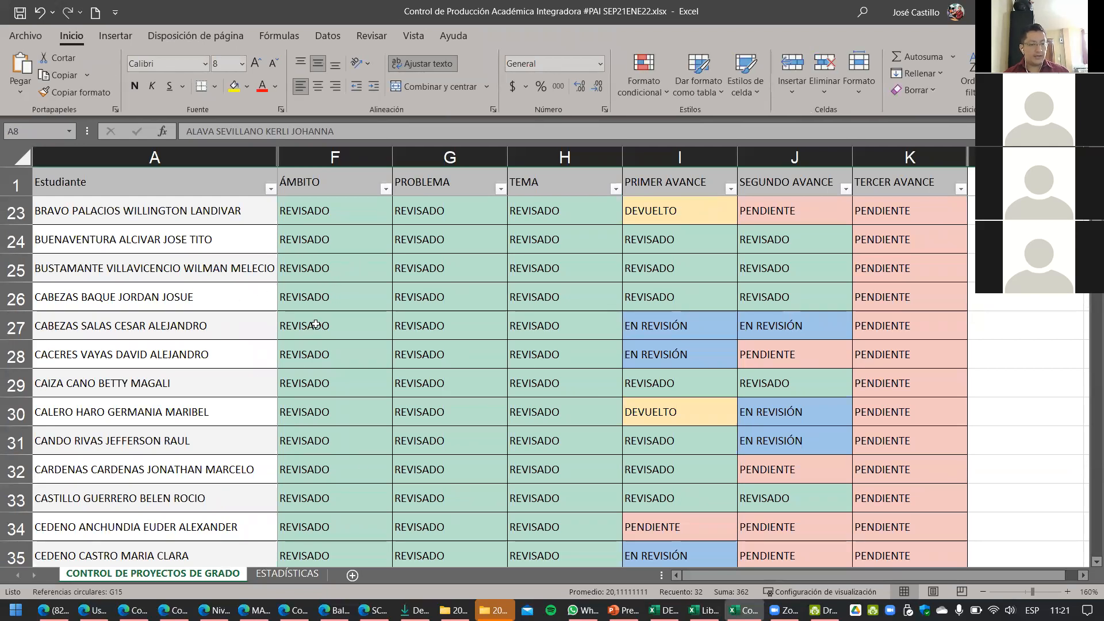
Step: Check the statistics sheet, then set the TEMA status in rows 26 and 31 of the control table to DEVUELTO
{"action": "left_click", "coordinate": [288, 573]}
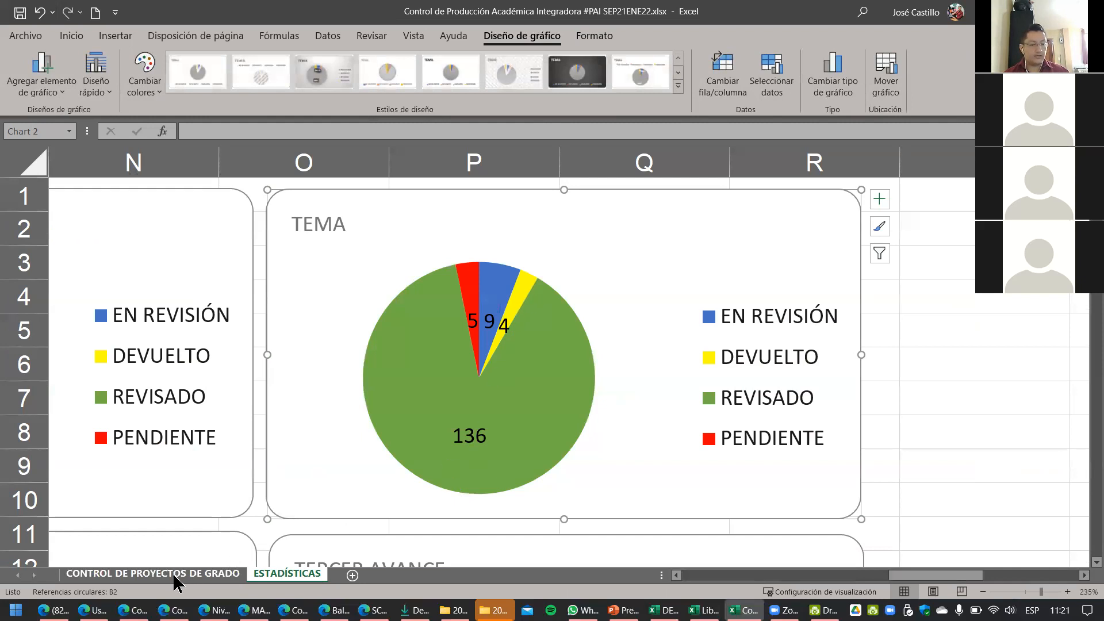
{"action": "left_click", "coordinate": [204, 573]}
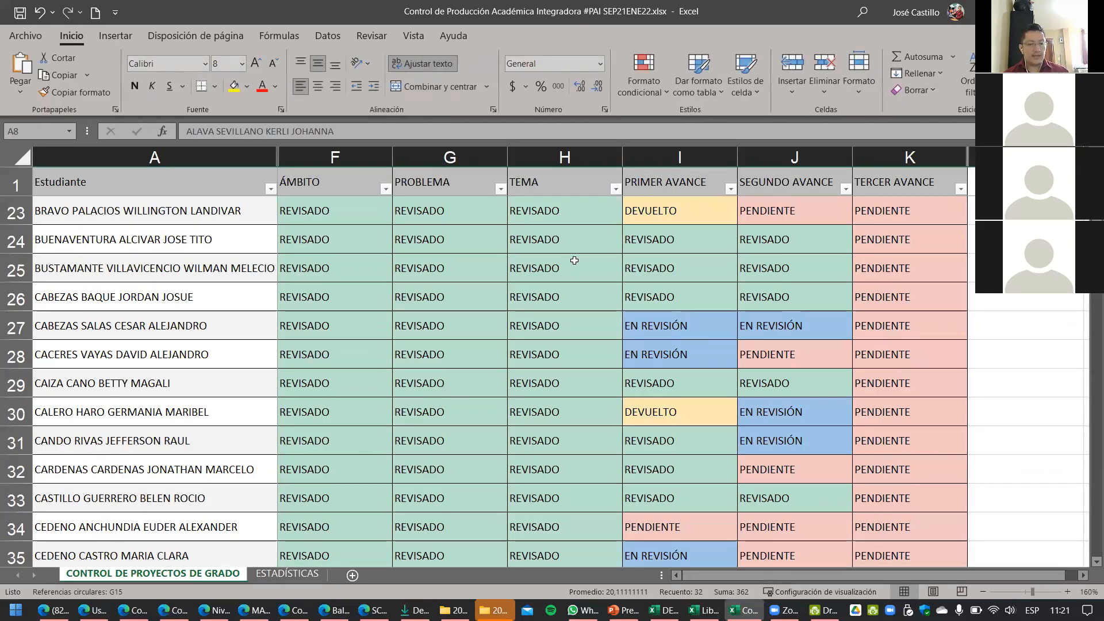
{"action": "left_click", "coordinate": [640, 216]}
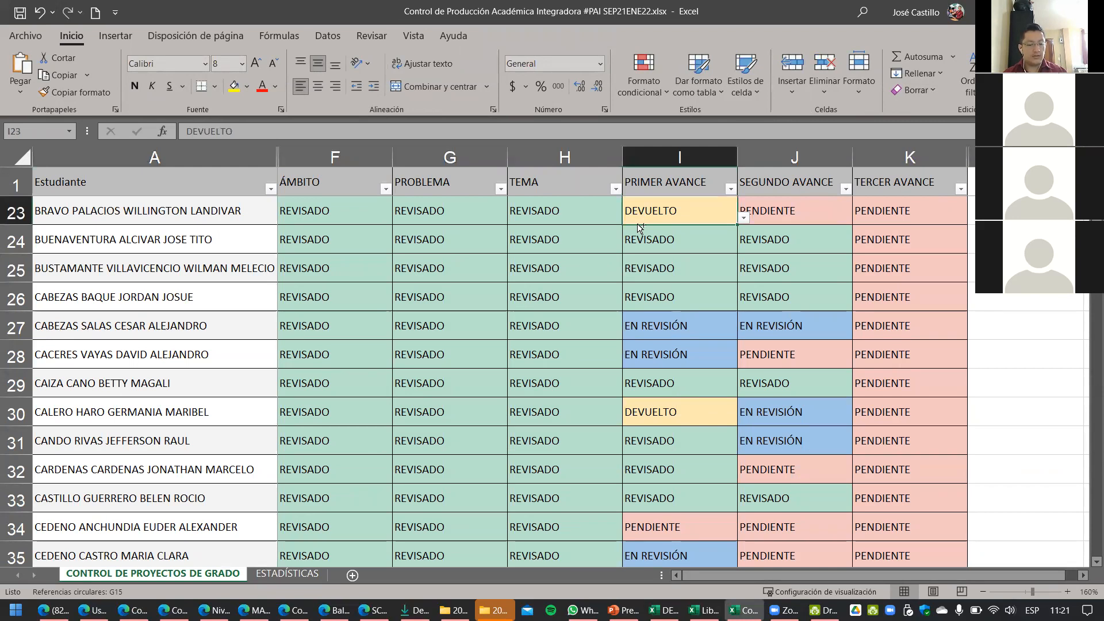
{"action": "left_click", "coordinate": [565, 294]}
{"action": "left_click", "coordinate": [628, 305]}
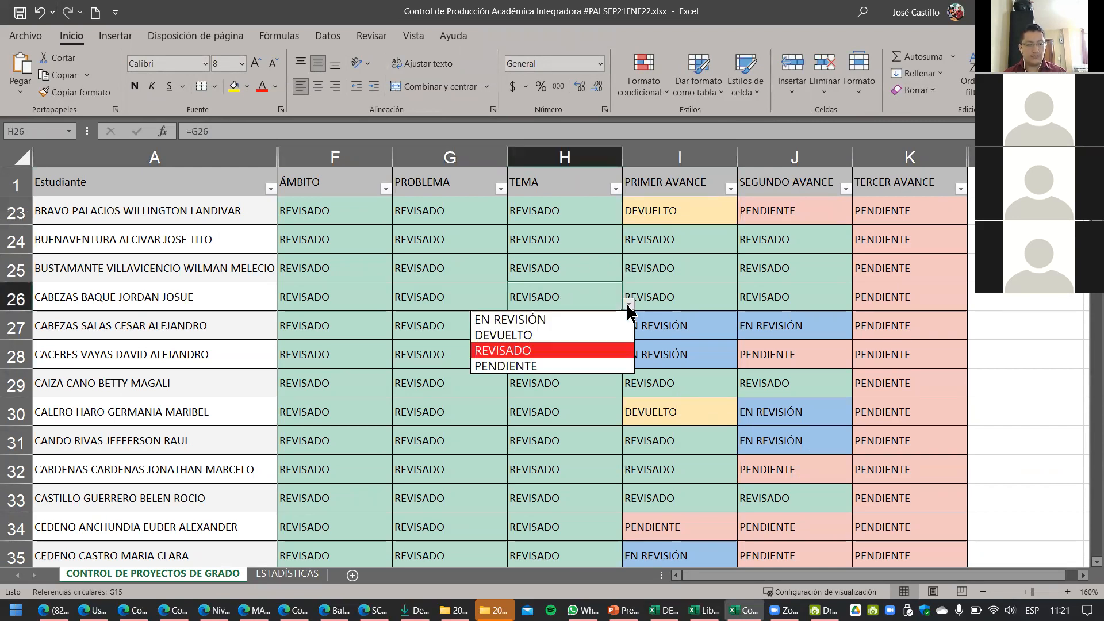
{"action": "left_click", "coordinate": [585, 337]}
{"action": "left_click", "coordinate": [575, 446]}
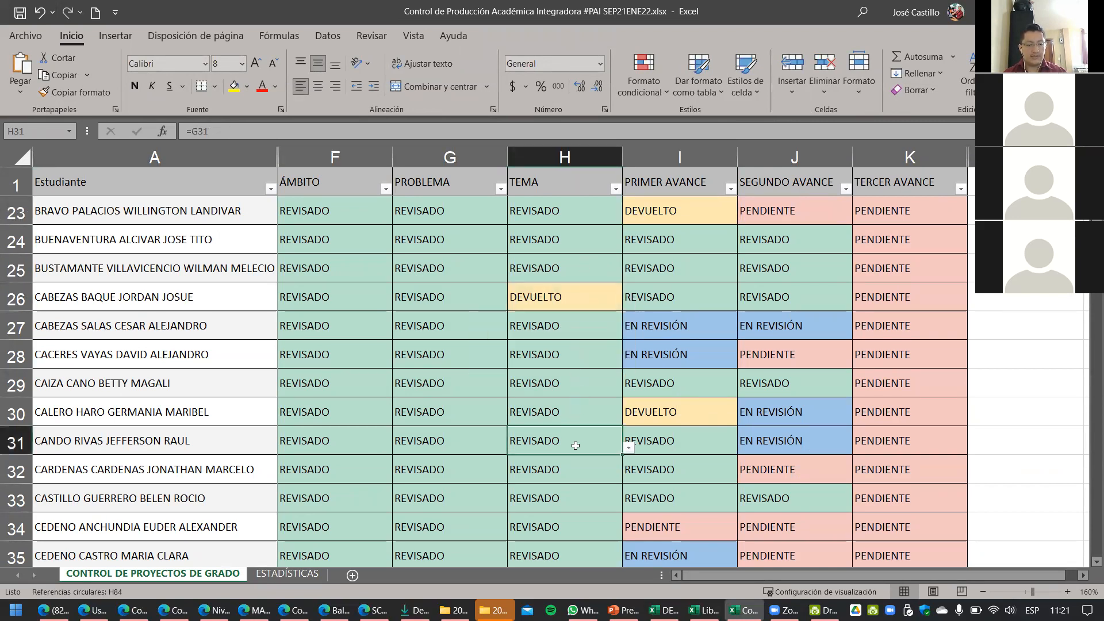
{"action": "left_click", "coordinate": [628, 447]}
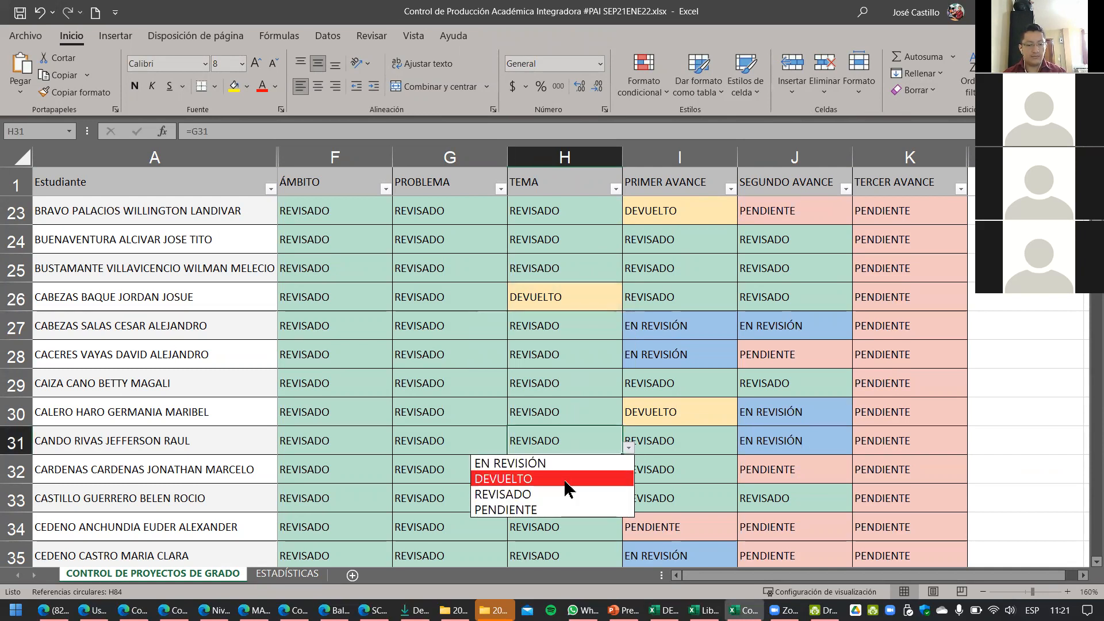
{"action": "left_click", "coordinate": [565, 480]}
Step: Set the TEMA status in row 60 of the control table to DEVUELTO
{"action": "scroll", "coordinate": [575, 495], "scroll_direction": "down", "scroll_amount": 10}
{"action": "left_click", "coordinate": [602, 412]}
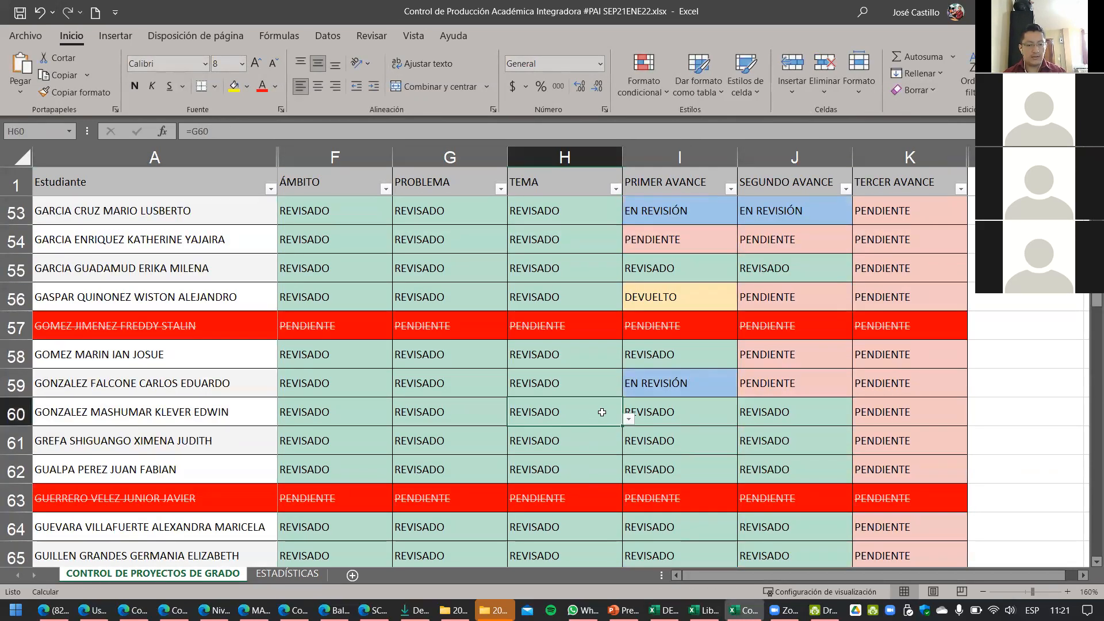
{"action": "left_click", "coordinate": [629, 419]}
{"action": "left_click", "coordinate": [555, 448]}
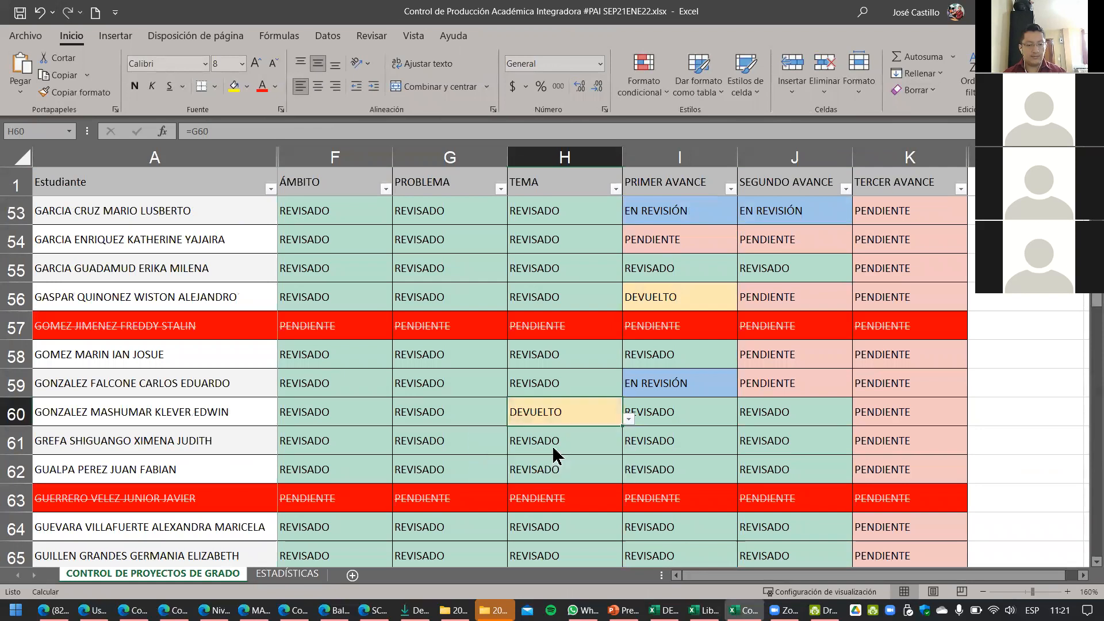
{"action": "left_click", "coordinate": [522, 350]}
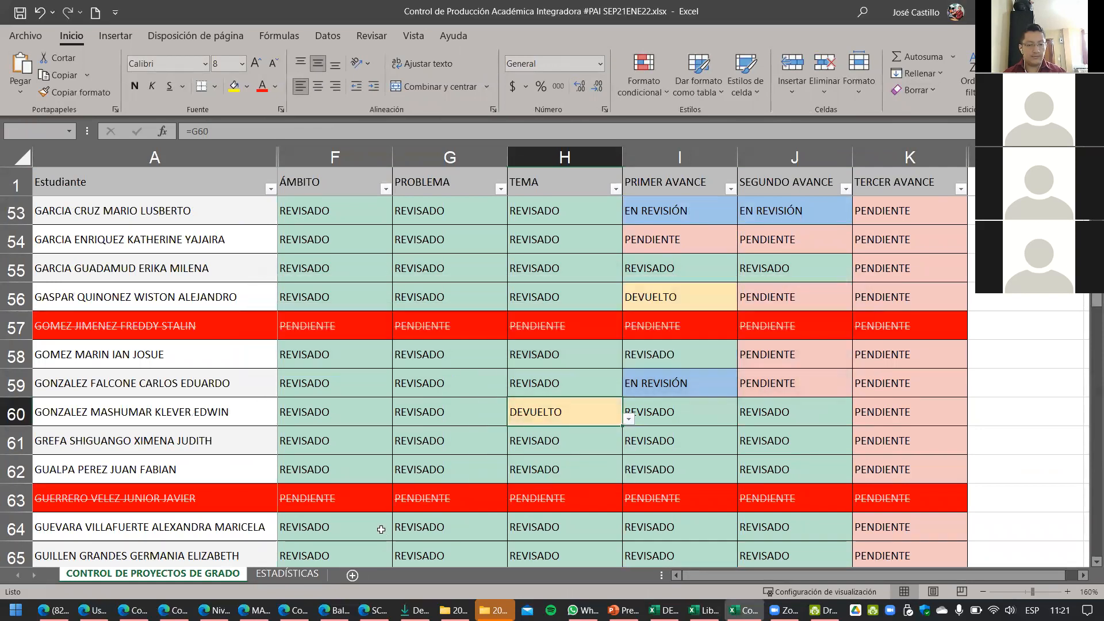
Step: Check the TEMA pie chart on the ESTADÍSTICAS sheet against the changed statuses in the control table
{"action": "left_click", "coordinate": [287, 573]}
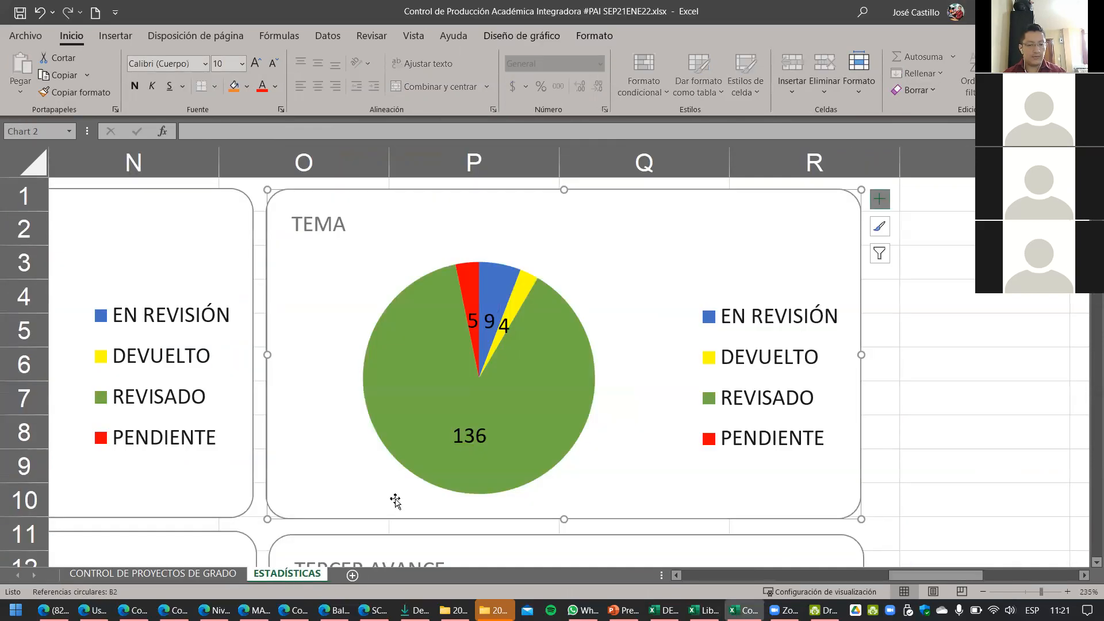
{"action": "left_click", "coordinate": [961, 331]}
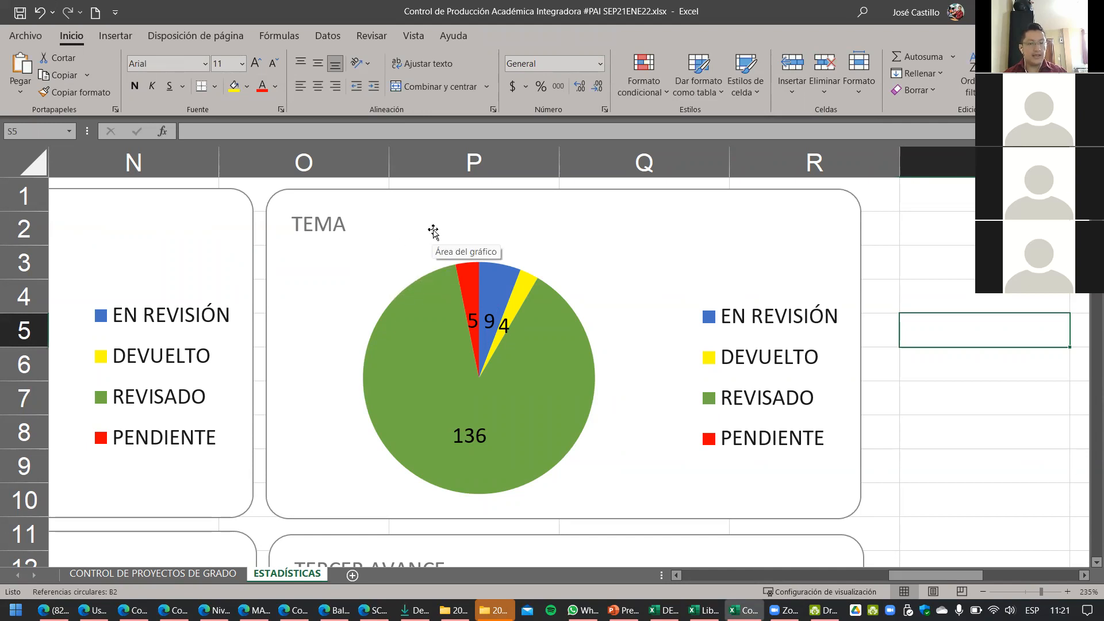
{"action": "left_click", "coordinate": [157, 573]}
{"action": "left_click", "coordinate": [287, 573]}
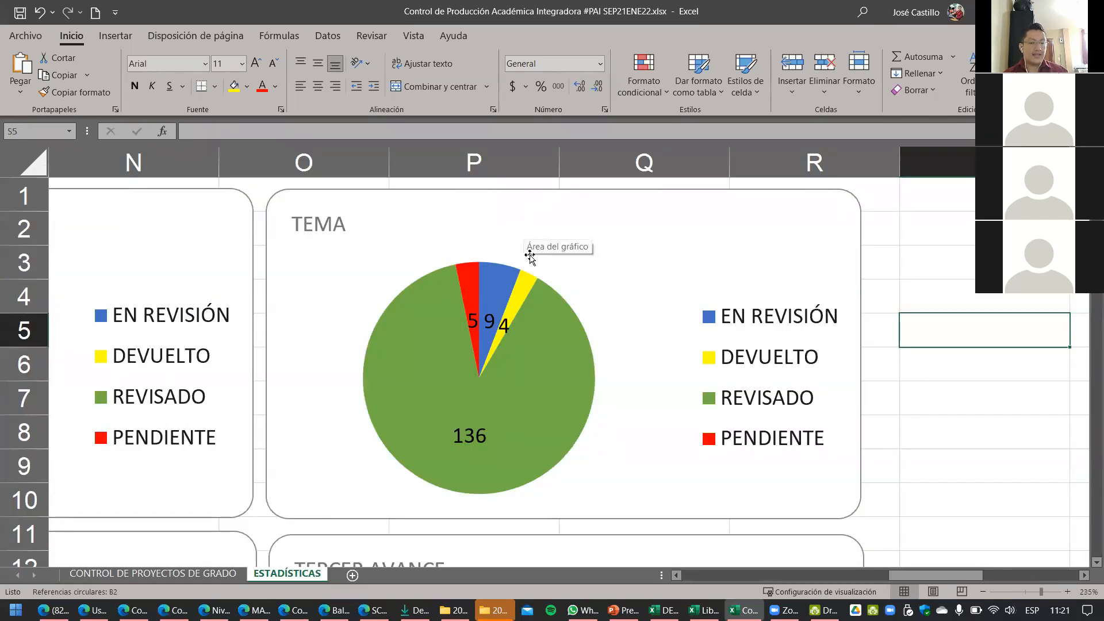
Step: Inspect the source data range, series and category labels of the TEMA chart
{"action": "left_click", "coordinate": [535, 223]}
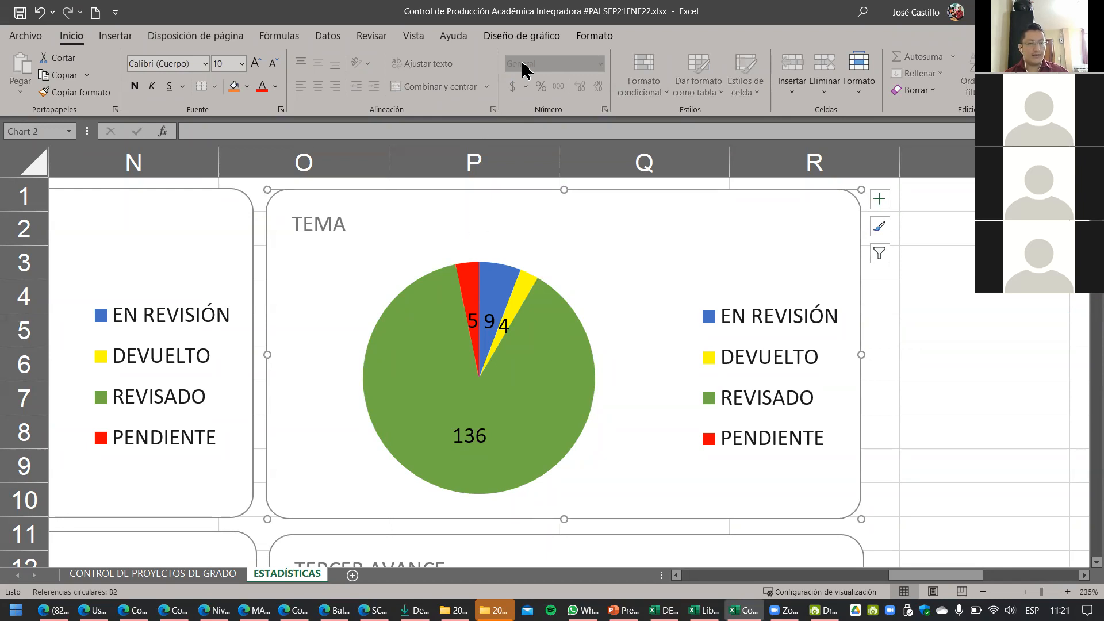
{"action": "left_click", "coordinate": [549, 39]}
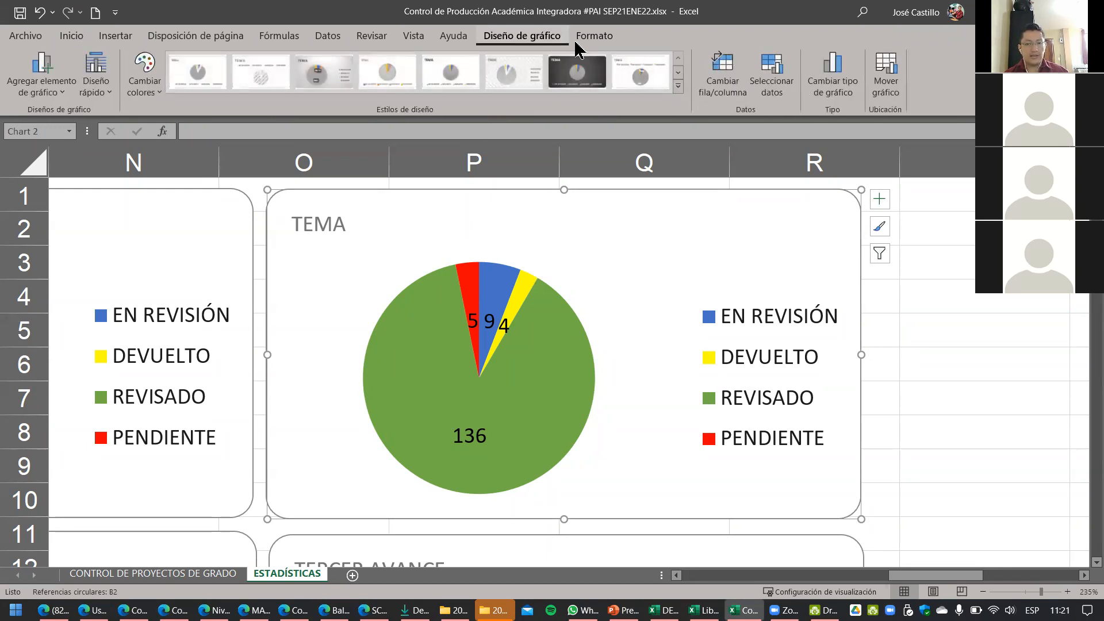
{"action": "left_click", "coordinate": [770, 78]}
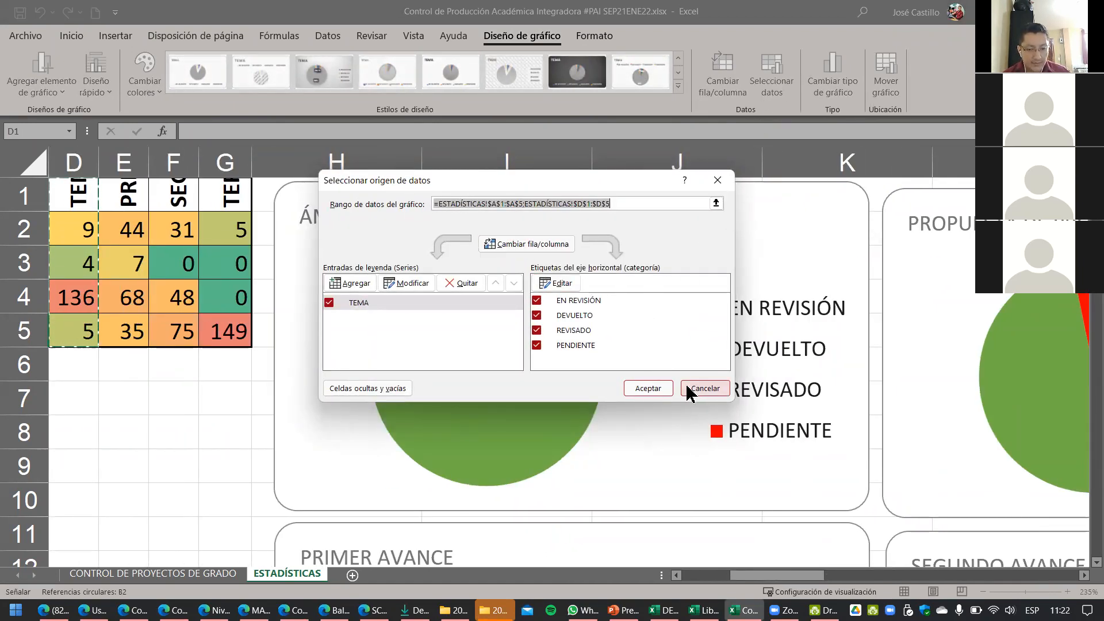
{"action": "left_click", "coordinate": [648, 390]}
Step: Re-enter the unchanged CONTAR.SI.CONJUNTO formulas for the TEMA column's DEVUELTO and EN REVISIÓN counts in D3 and D2
{"action": "left_click_drag", "start_coordinate": [751, 576], "coordinate": [707, 576]}
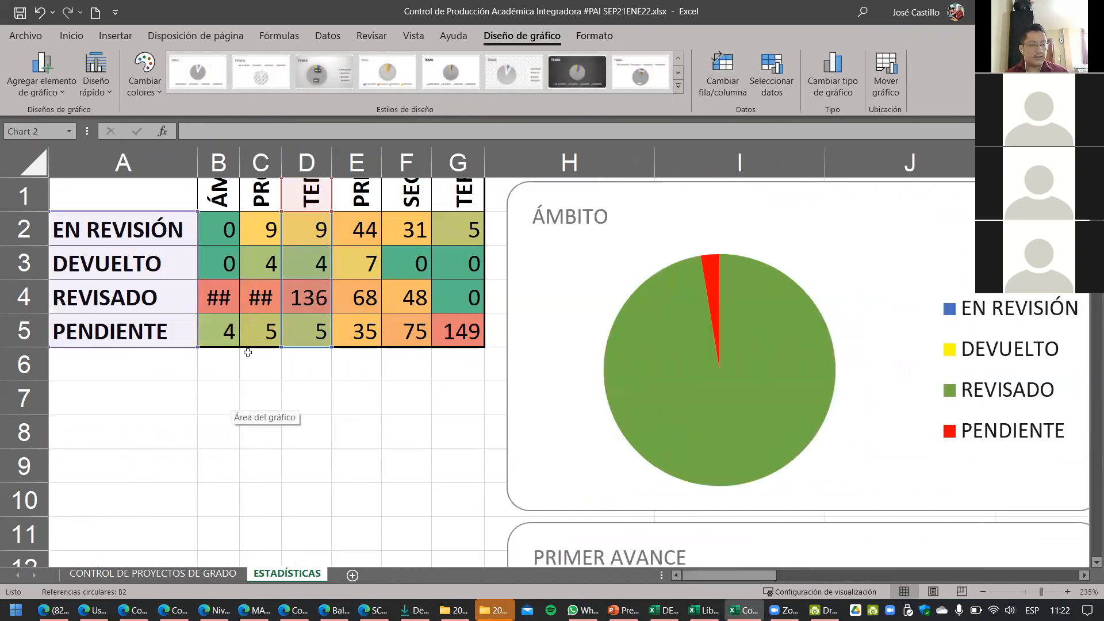
{"action": "left_click", "coordinate": [310, 272]}
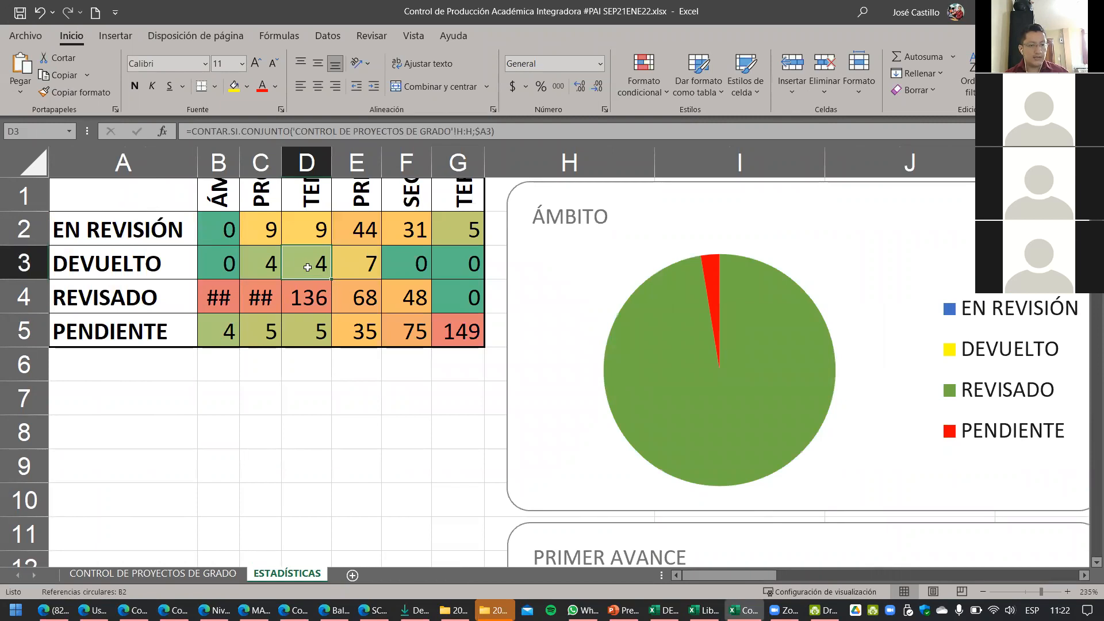
{"action": "double_click", "coordinate": [311, 263]}
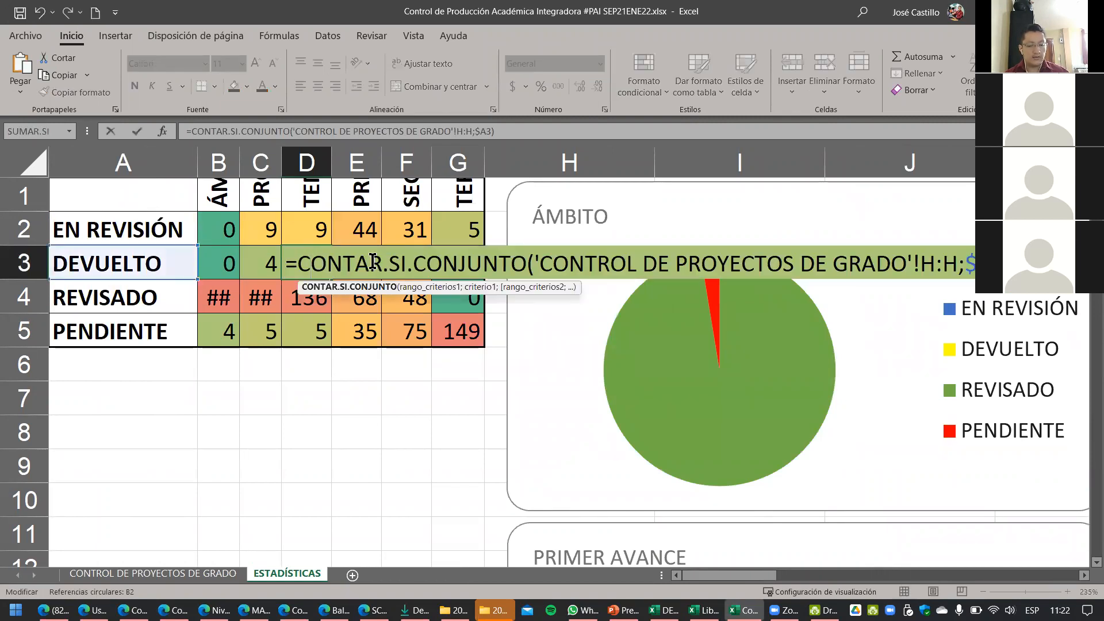
{"action": "key", "text": "Return"}
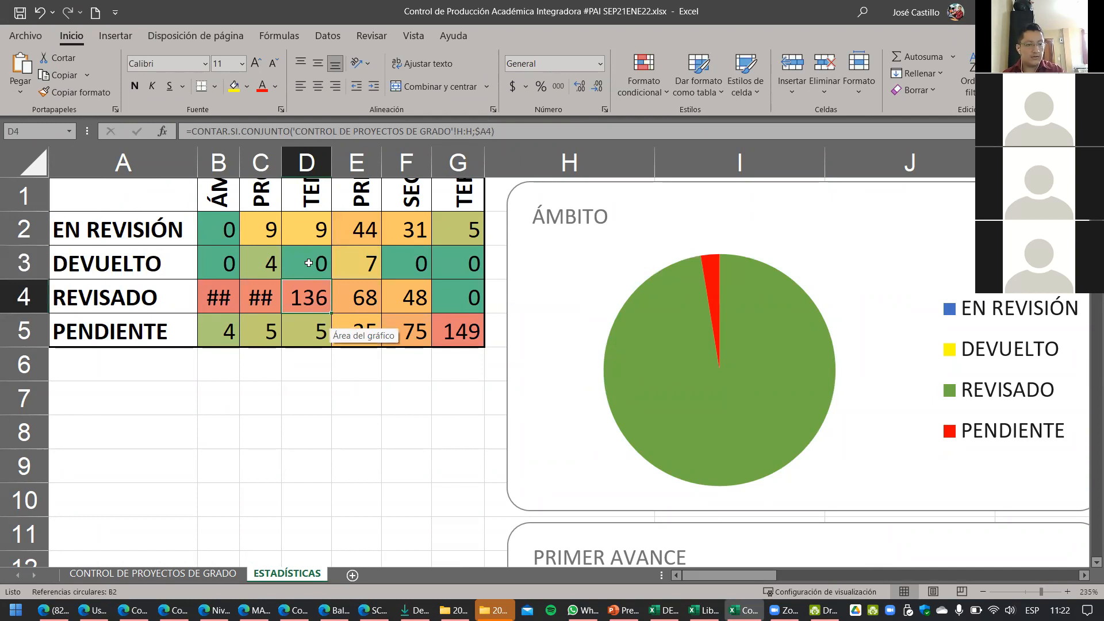
{"action": "left_click", "coordinate": [311, 236]}
{"action": "double_click", "coordinate": [311, 233]}
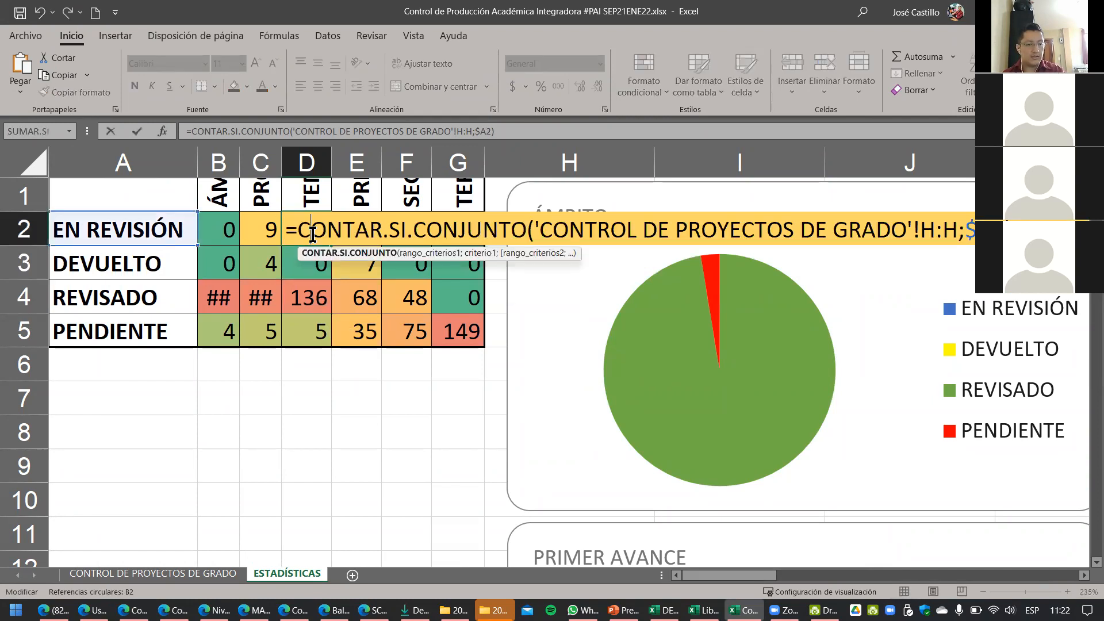
{"action": "key", "text": "Return"}
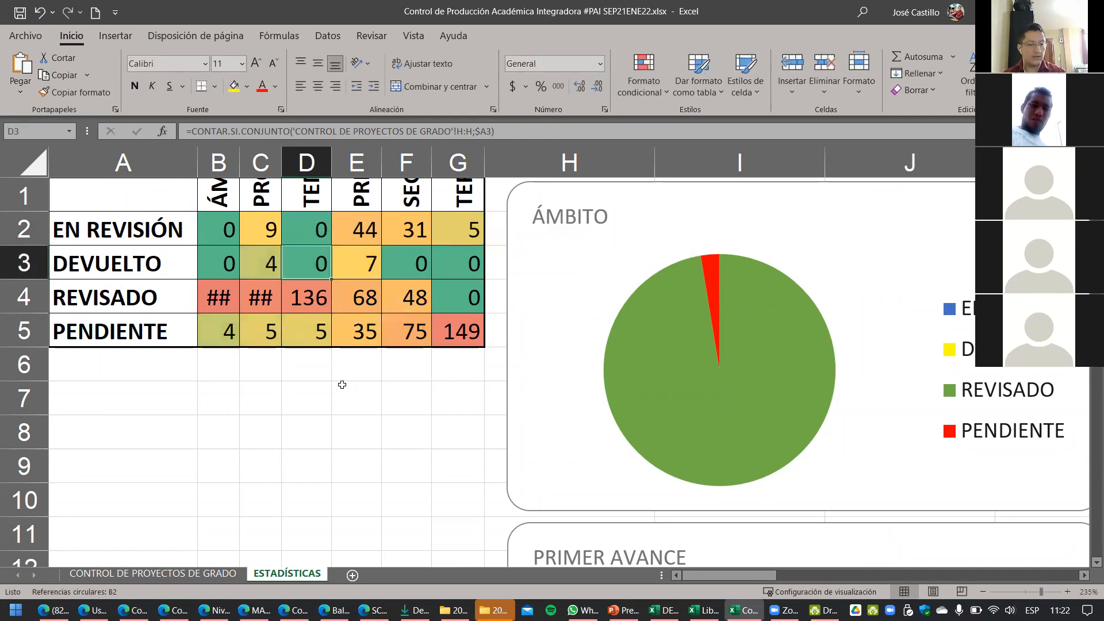
Step: Undo the re-entry of the TEMA count formulas in D2 and D3
{"action": "key", "text": "ctrl+z"}
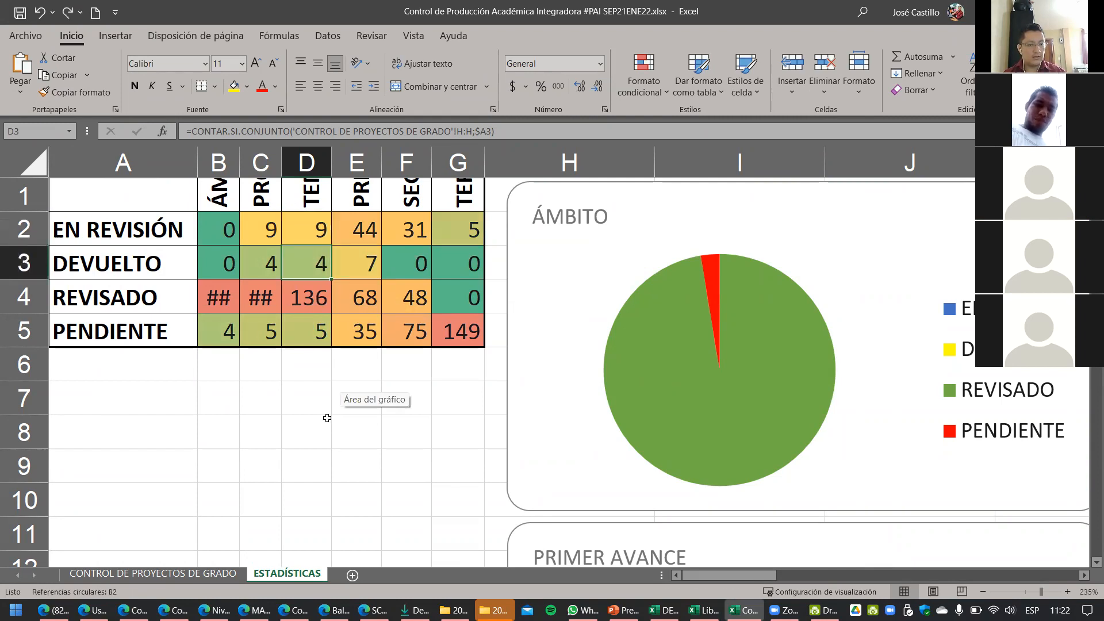
{"action": "left_click_drag", "start_coordinate": [406, 466], "coordinate": [387, 431]}
{"action": "left_click", "coordinate": [323, 263]}
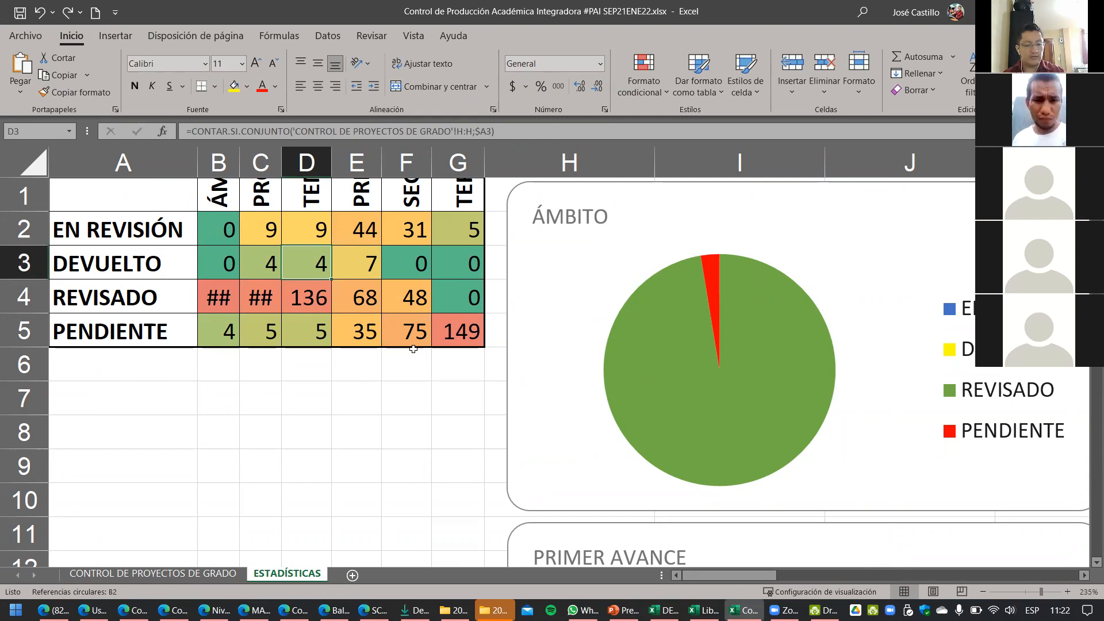
{"action": "key", "text": "ctrl+z"}
{"action": "left_click", "coordinate": [387, 407]}
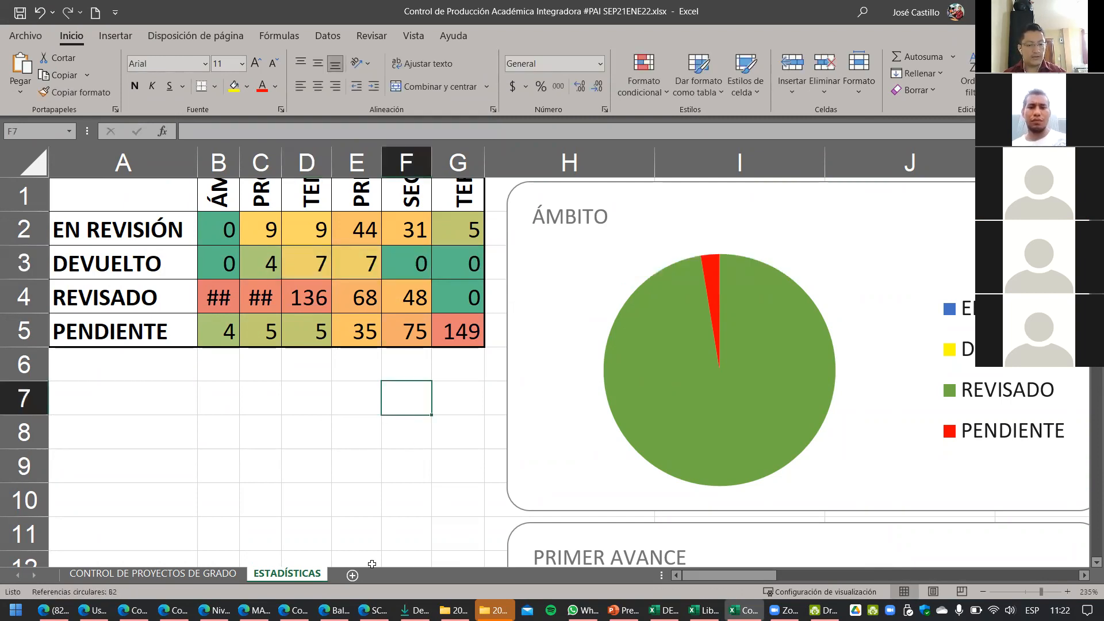
Step: Examine the TEMA and TERCER AVANCE charts, then view all six status pie charts together at 130% zoom
{"action": "left_click_drag", "start_coordinate": [711, 575], "coordinate": [905, 575]}
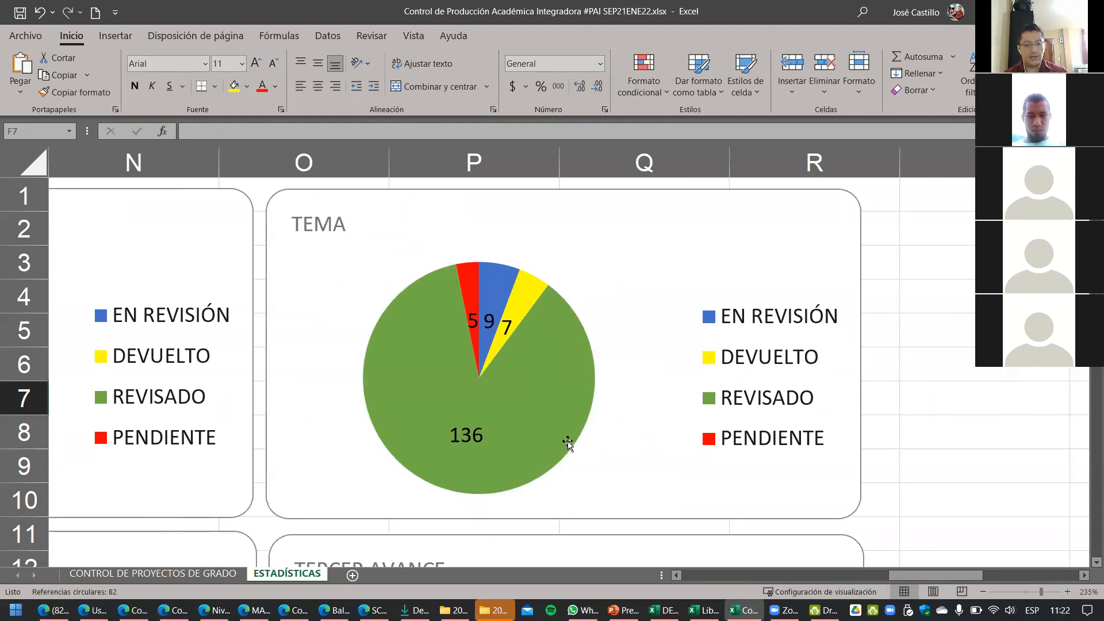
{"action": "scroll", "coordinate": [563, 443], "scroll_direction": "down", "scroll_amount": 4}
{"action": "scroll", "coordinate": [563, 442], "scroll_direction": "up", "scroll_amount": 1}
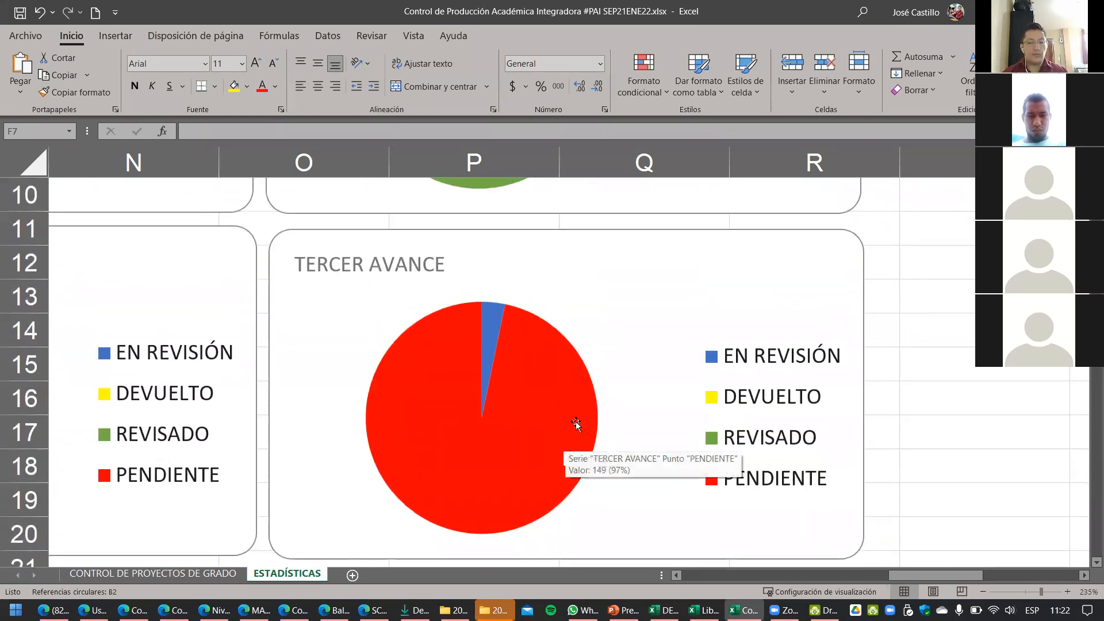
{"action": "scroll", "coordinate": [565, 441], "scroll_direction": "down", "scroll_amount": 4, "text": "ctrl"}
{"action": "scroll", "coordinate": [578, 420], "scroll_direction": "down", "scroll_amount": 4, "text": "ctrl"}
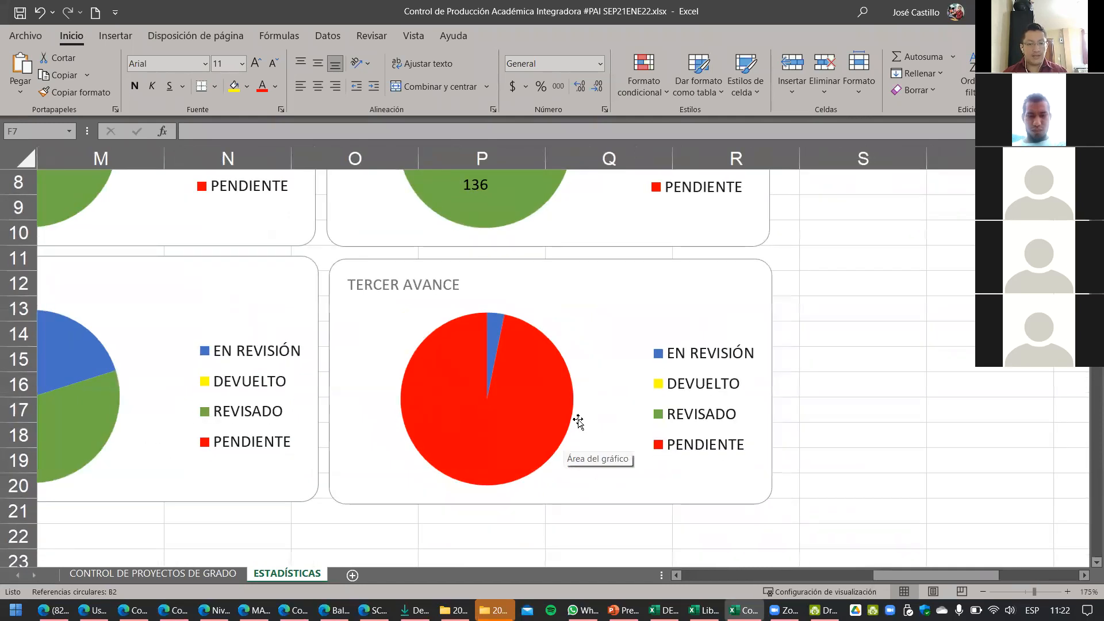
{"action": "scroll", "coordinate": [578, 420], "scroll_direction": "down", "scroll_amount": 3, "text": "ctrl"}
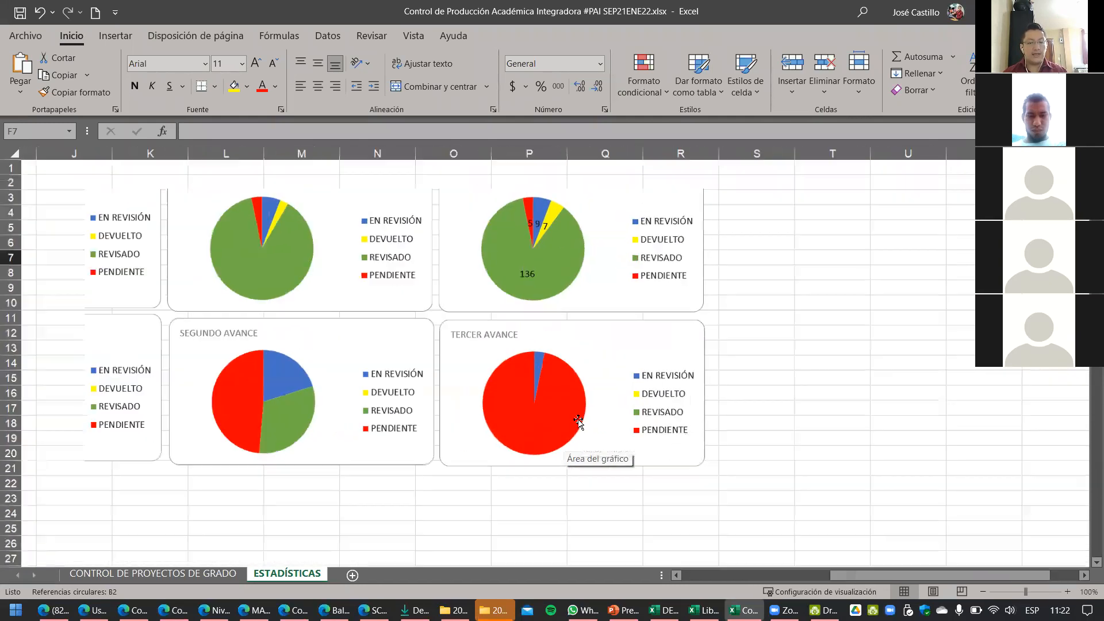
{"action": "left_click_drag", "start_coordinate": [874, 576], "coordinate": [788, 577]}
{"action": "scroll", "coordinate": [801, 491], "scroll_direction": "up", "scroll_amount": 2, "text": "ctrl"}
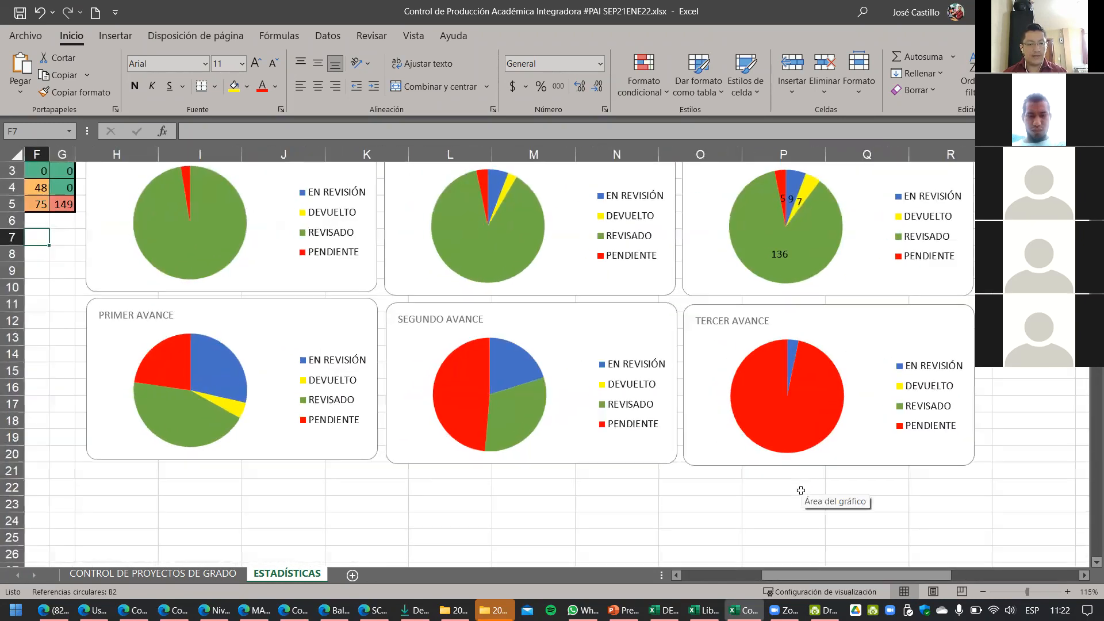
{"action": "scroll", "coordinate": [819, 517], "scroll_direction": "up", "scroll_amount": 2}
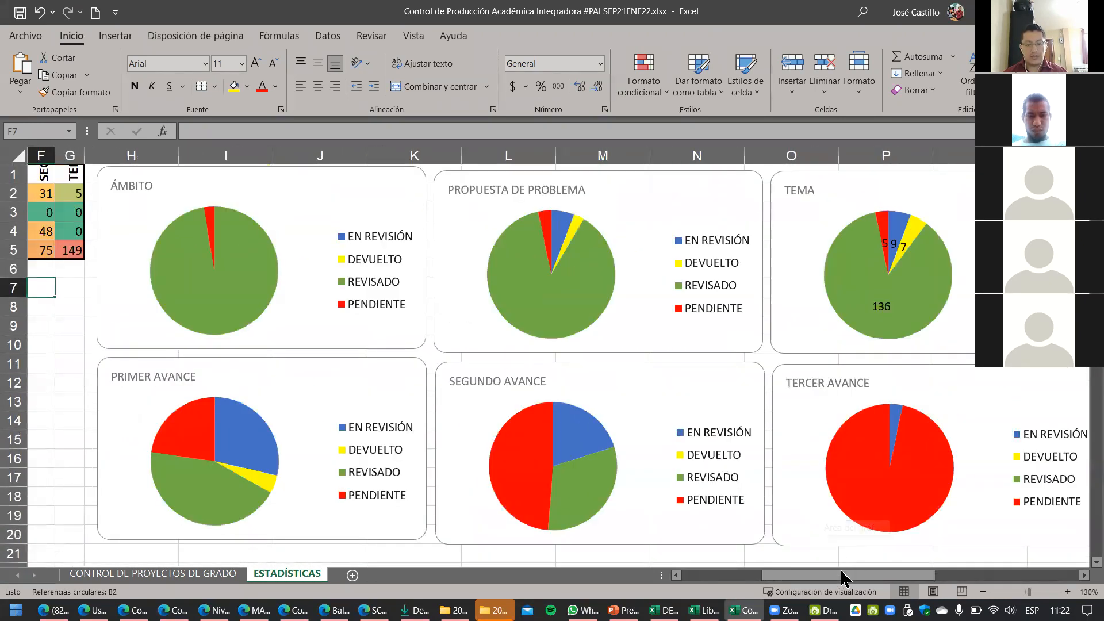
{"action": "left_click_drag", "start_coordinate": [828, 575], "coordinate": [864, 582]}
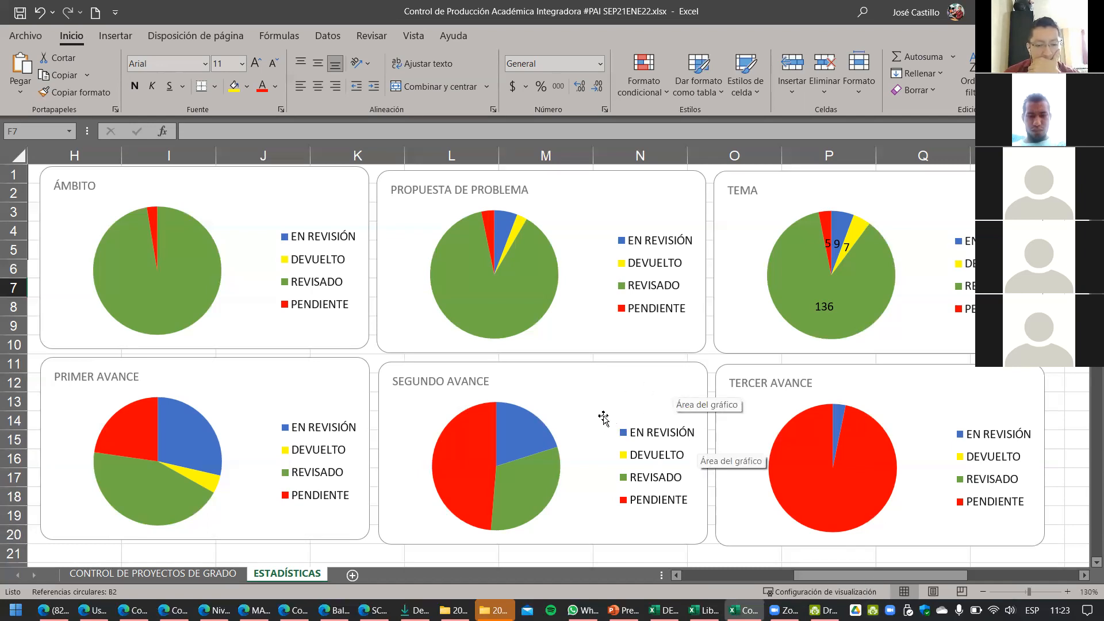
Step: Add centred data labels (Centro) to the SEGUNDO AVANCE pie chart
{"action": "left_click", "coordinate": [586, 403]}
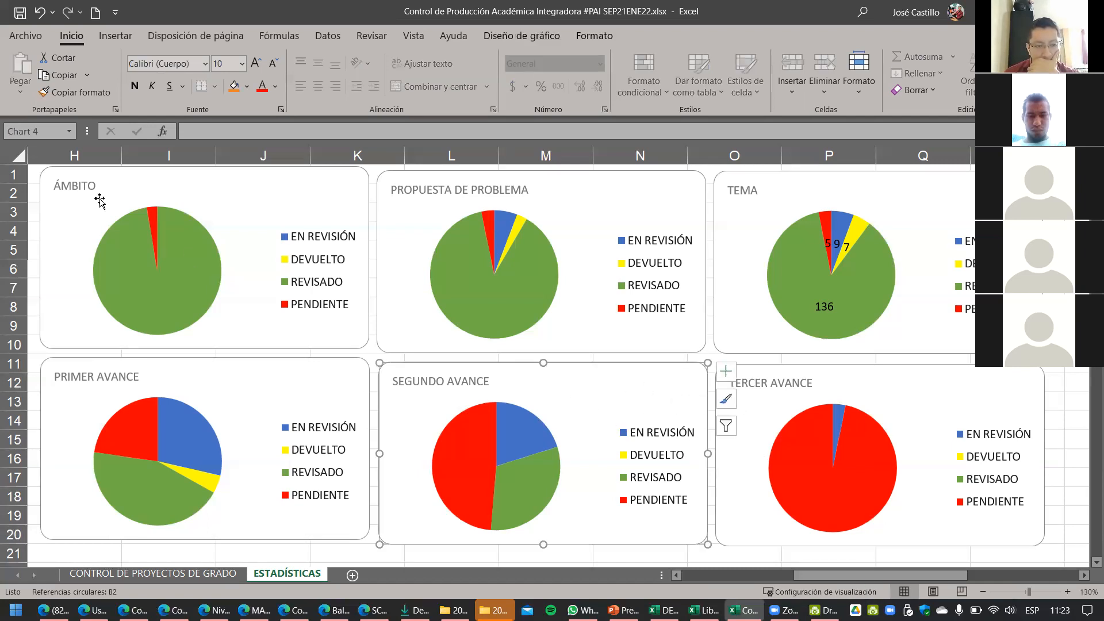
{"action": "left_click", "coordinate": [535, 35]}
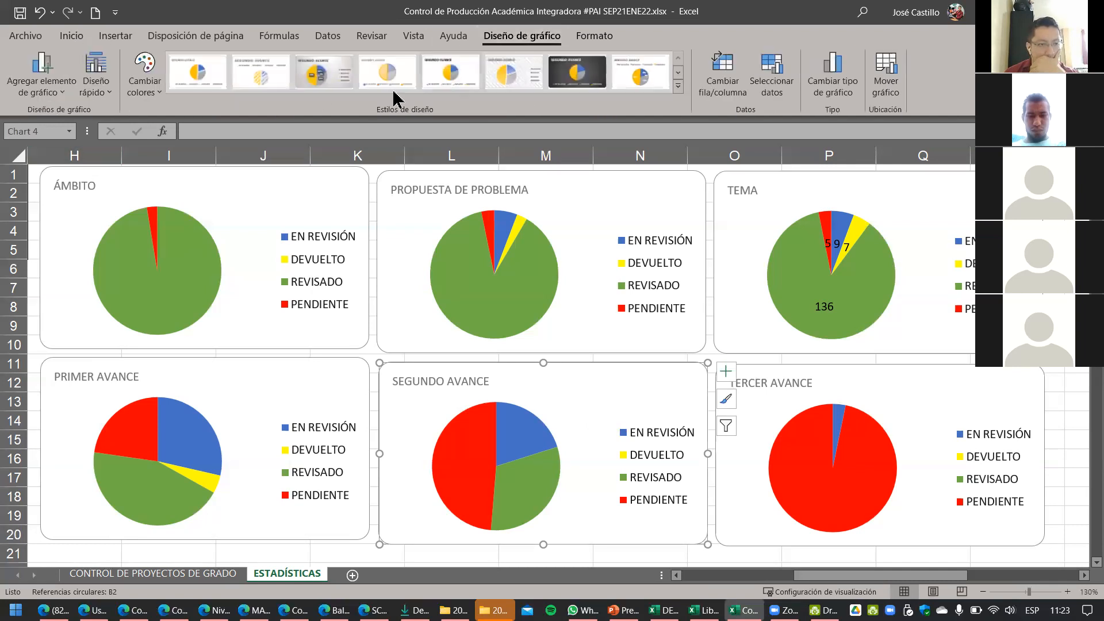
{"action": "left_click", "coordinate": [60, 86]}
{"action": "mouse_move", "coordinate": [69, 138]}
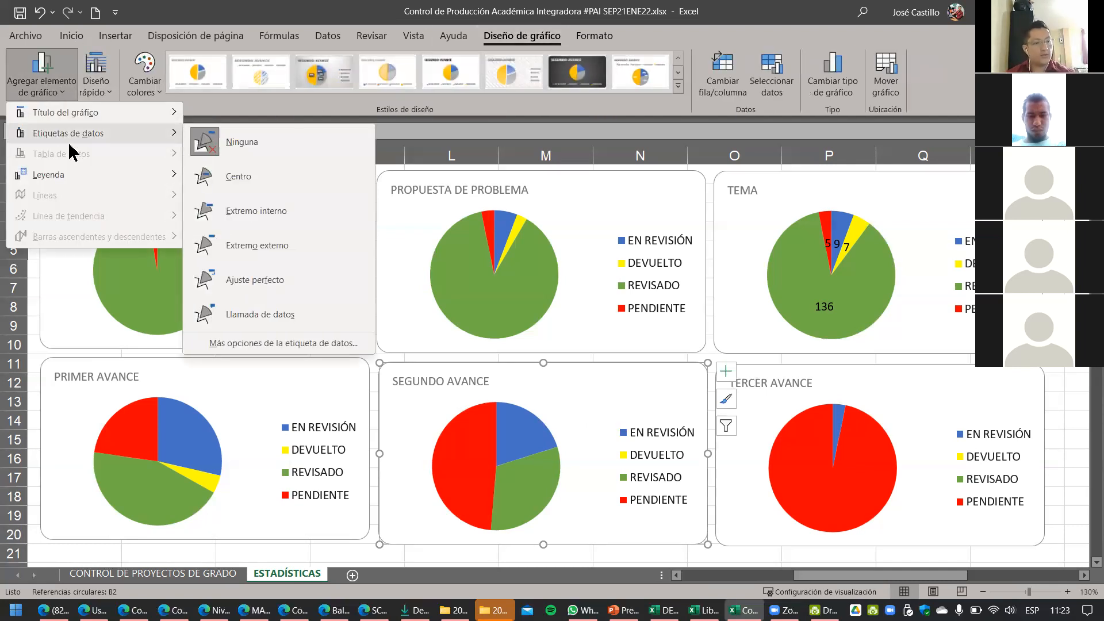
{"action": "left_click", "coordinate": [263, 179]}
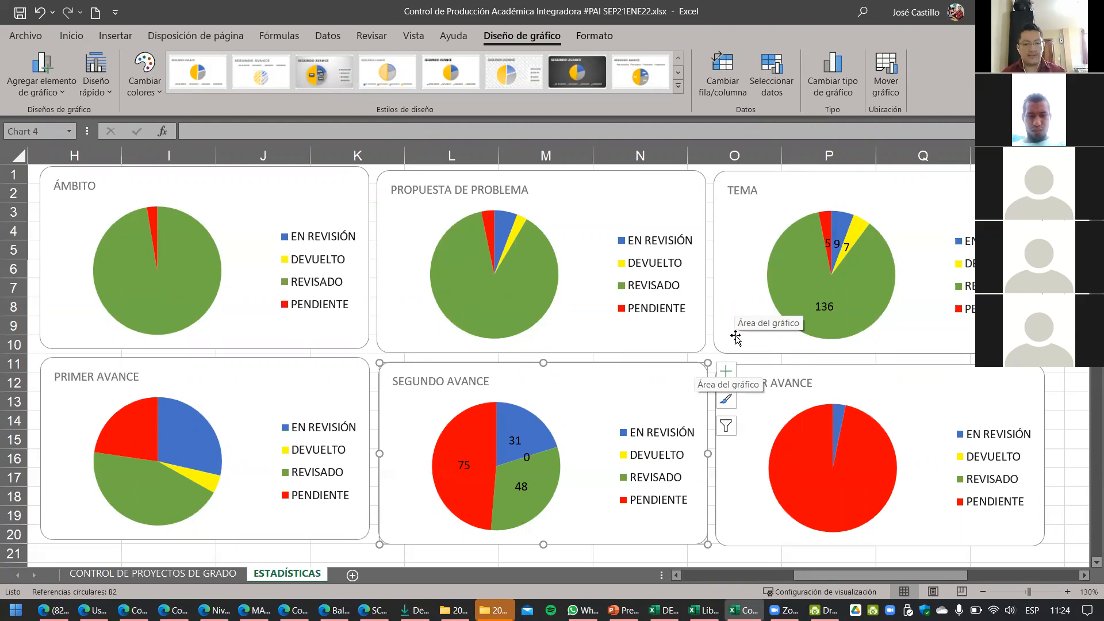
{"action": "left_click", "coordinate": [1075, 212]}
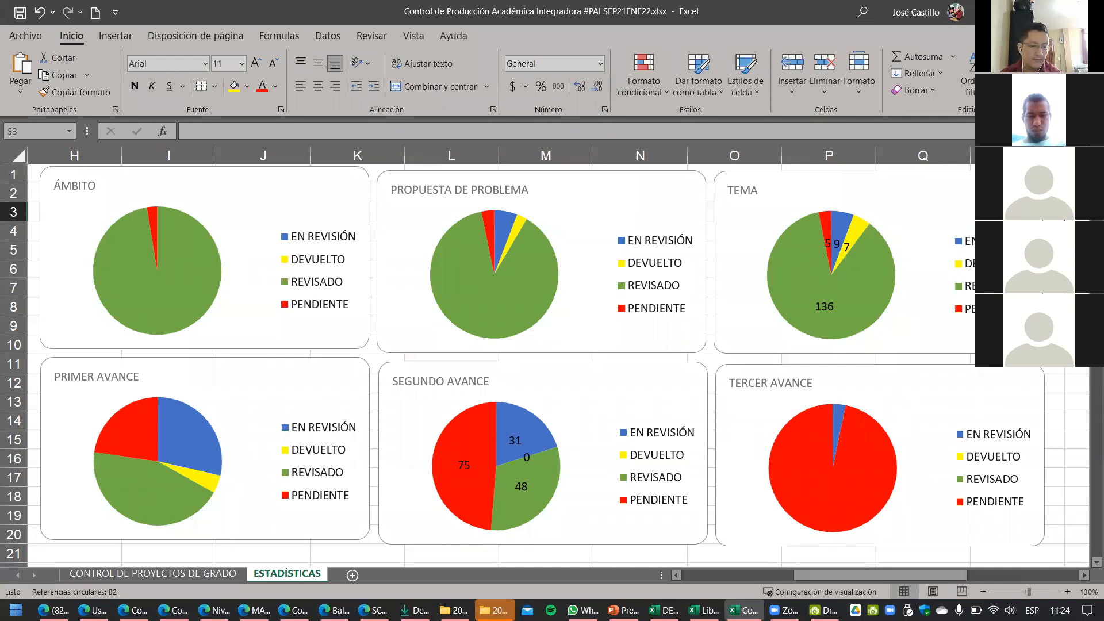
{"action": "left_click", "coordinate": [216, 486]}
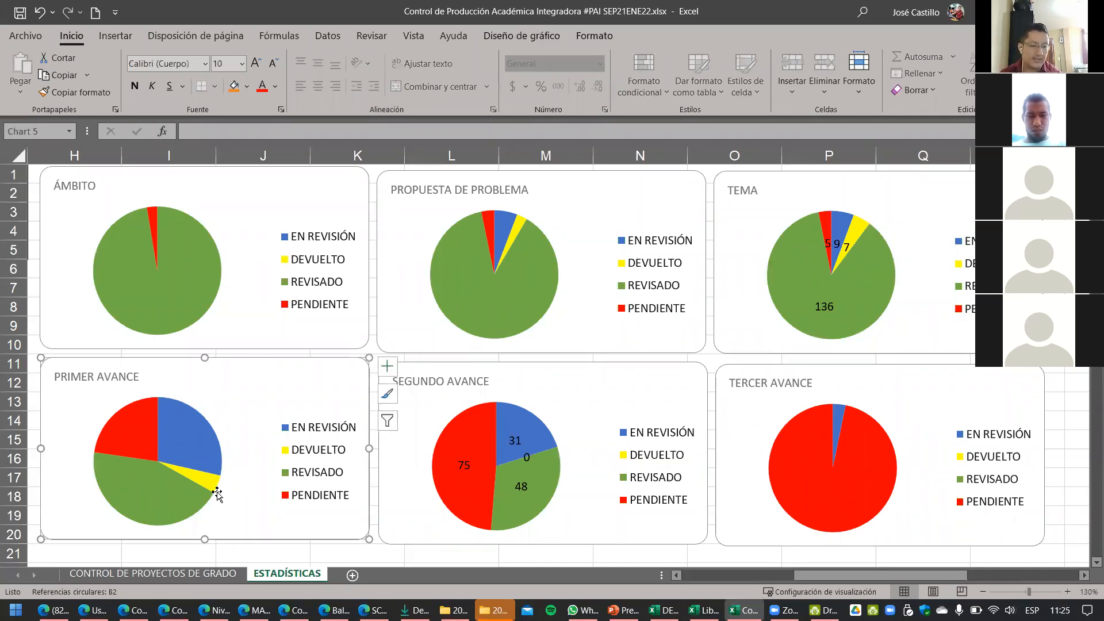
{"action": "mouse_move", "coordinate": [211, 485]}
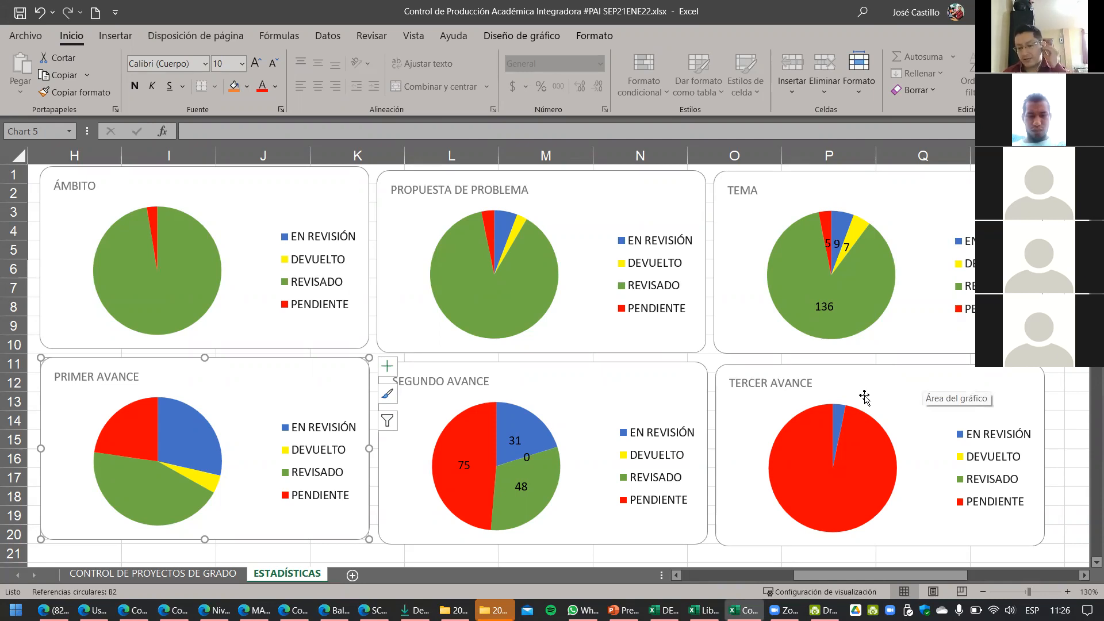
{"action": "mouse_move", "coordinate": [838, 429]}
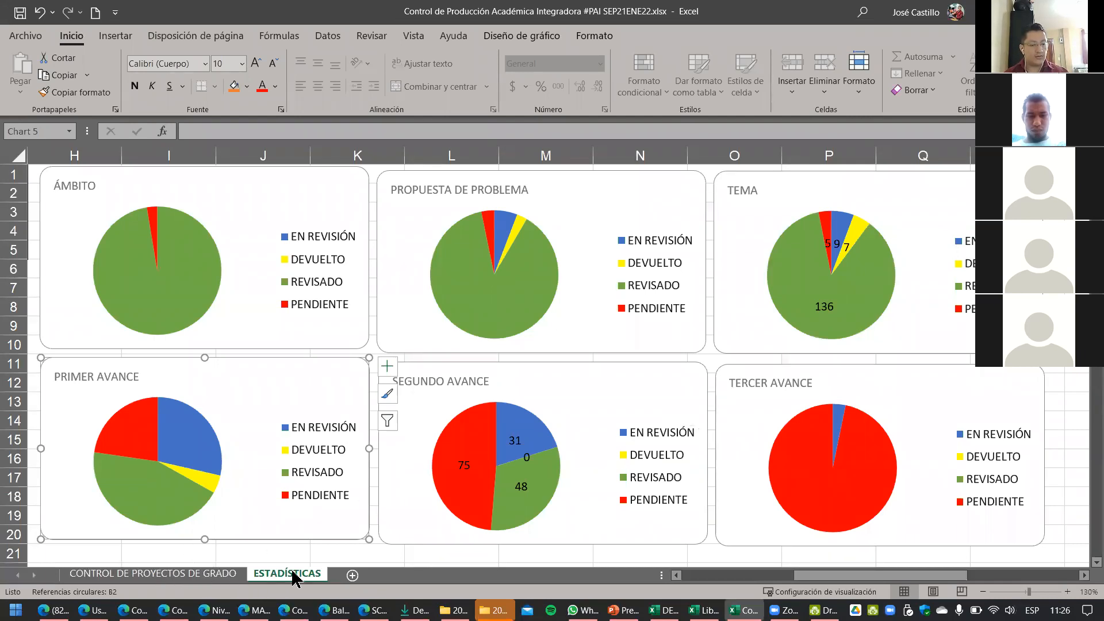
Step: Add a new blank worksheet after the ESTADÍSTICAS sheet
{"action": "left_click", "coordinate": [352, 576]}
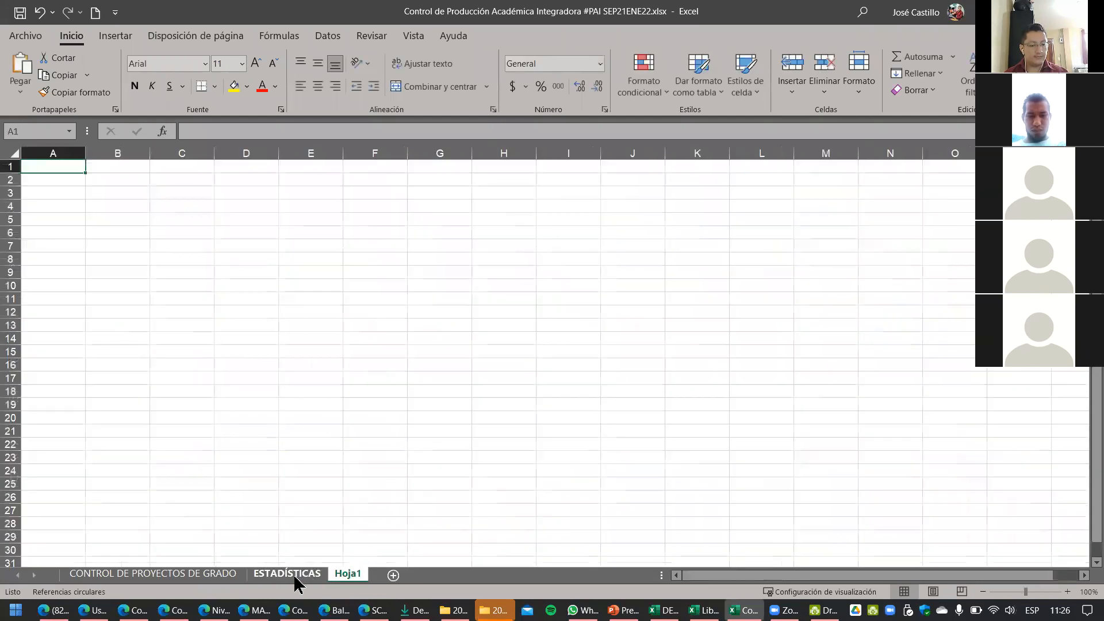
{"action": "left_click", "coordinate": [204, 574]}
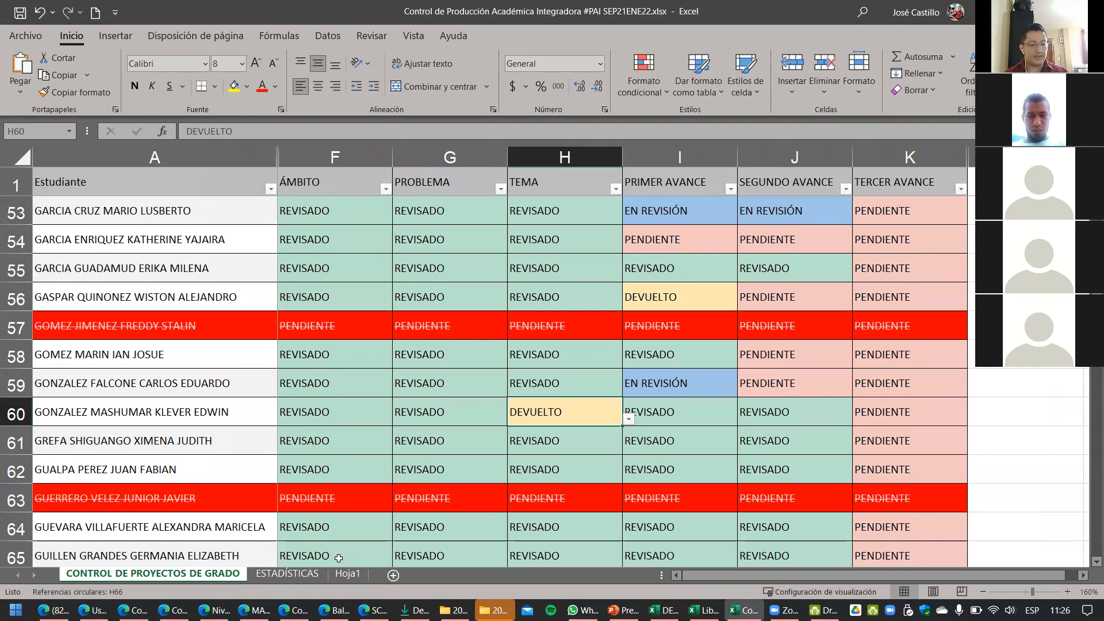
{"action": "left_click", "coordinate": [348, 573]}
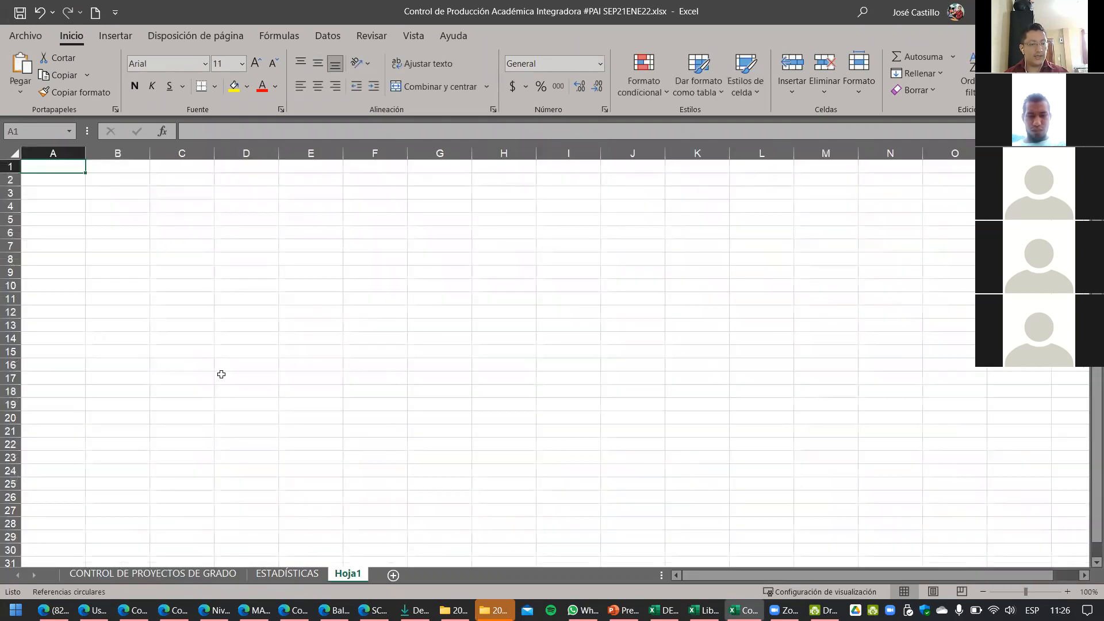
Step: Copy the status count table A1:G5 from ESTADÍSTICAS and paste it into Hoja1 starting at A1
{"action": "left_click", "coordinate": [286, 573]}
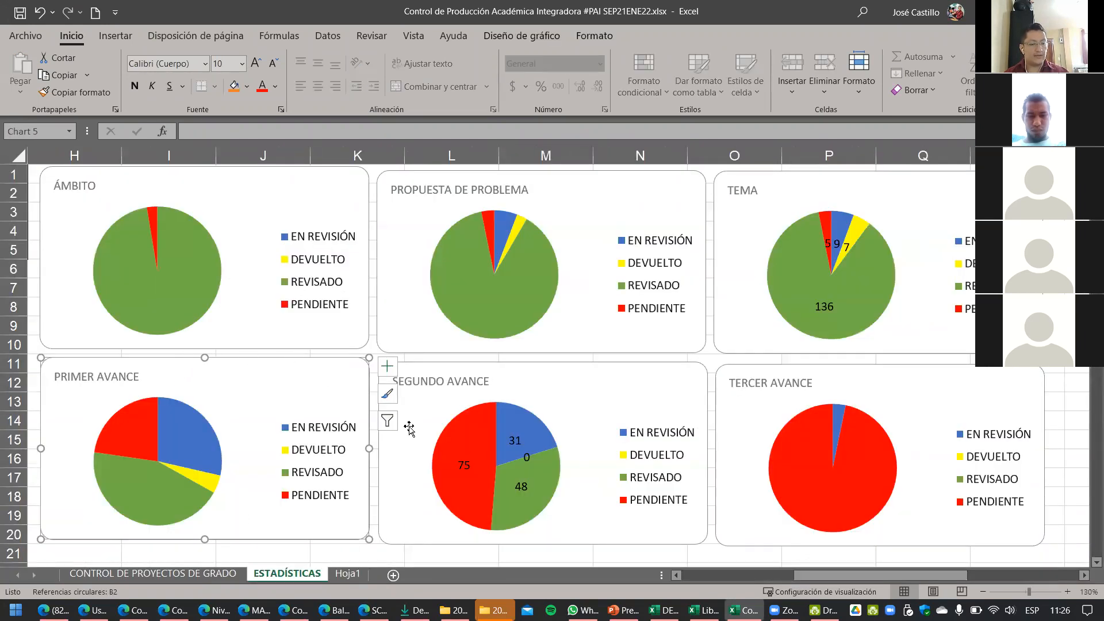
{"action": "left_click_drag", "start_coordinate": [785, 575], "coordinate": [678, 575]}
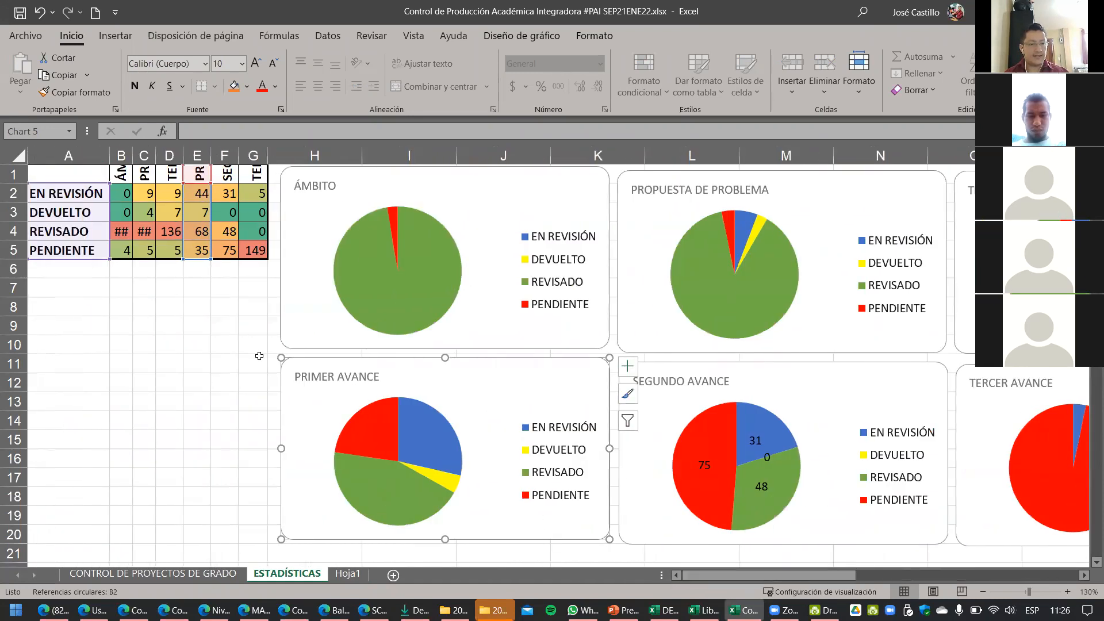
{"action": "left_click_drag", "start_coordinate": [63, 172], "coordinate": [256, 252]}
{"action": "key", "text": "ctrl+c"}
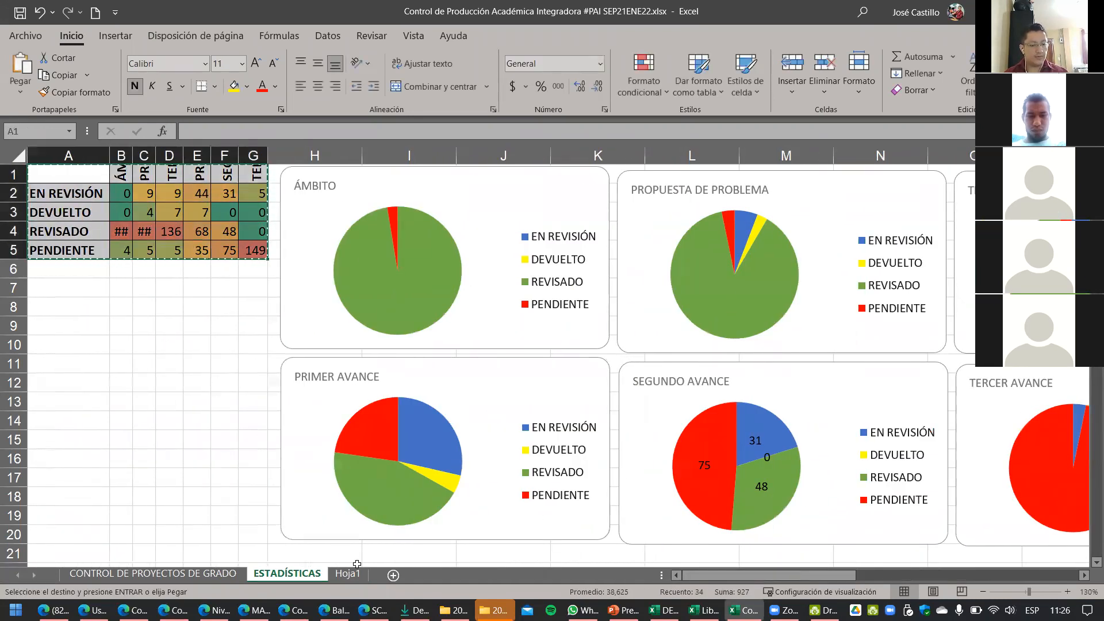
{"action": "left_click", "coordinate": [347, 573]}
{"action": "key", "text": "Return"}
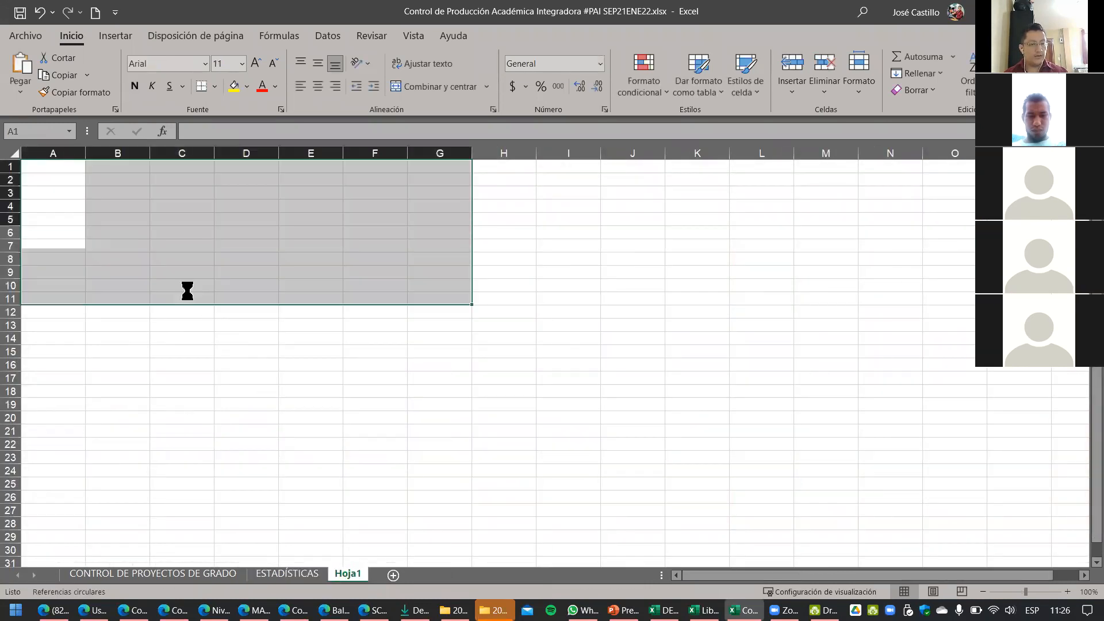
{"action": "left_click", "coordinate": [212, 347]}
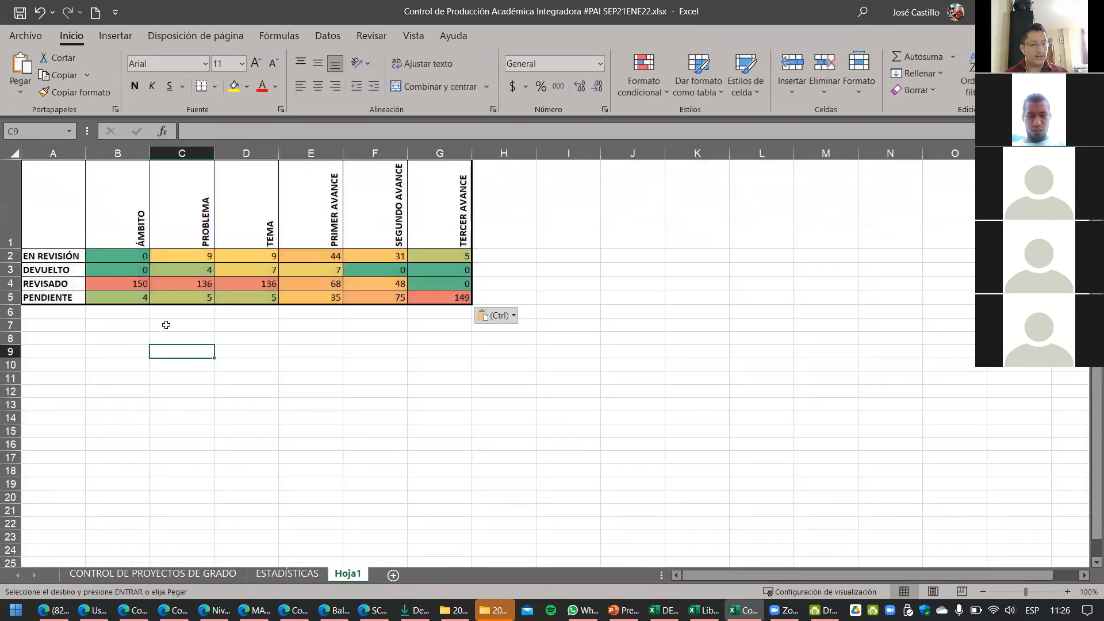
Step: Turn off the upward text rotation (Girar texto hacia arriba) on the headers in B1:G1 of Hoja1
{"action": "left_click_drag", "start_coordinate": [118, 201], "coordinate": [440, 201]}
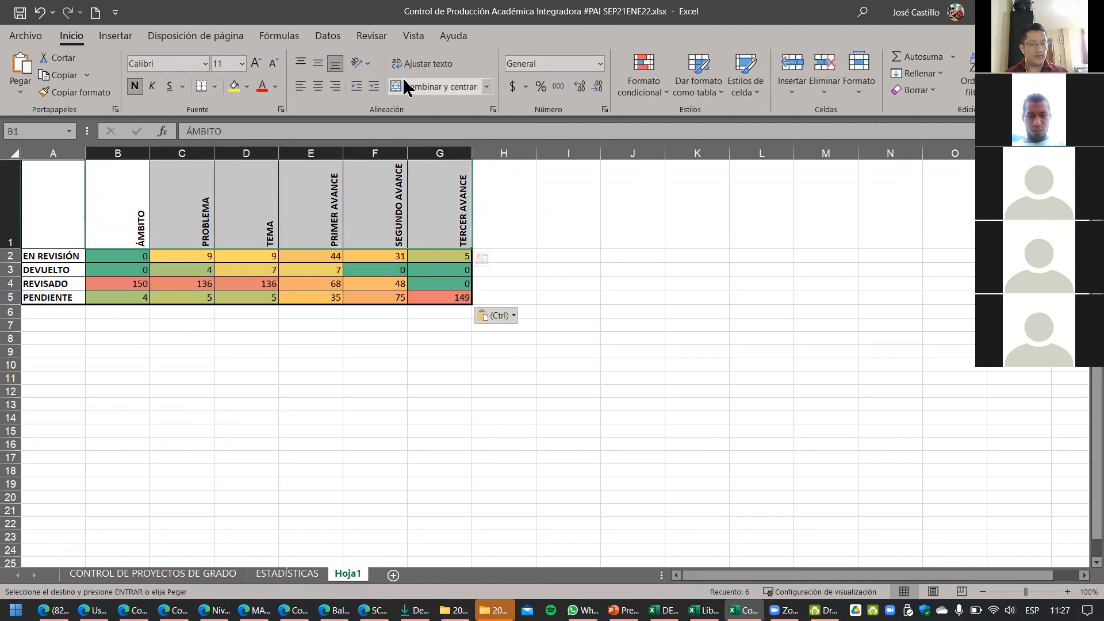
{"action": "left_click", "coordinate": [361, 64]}
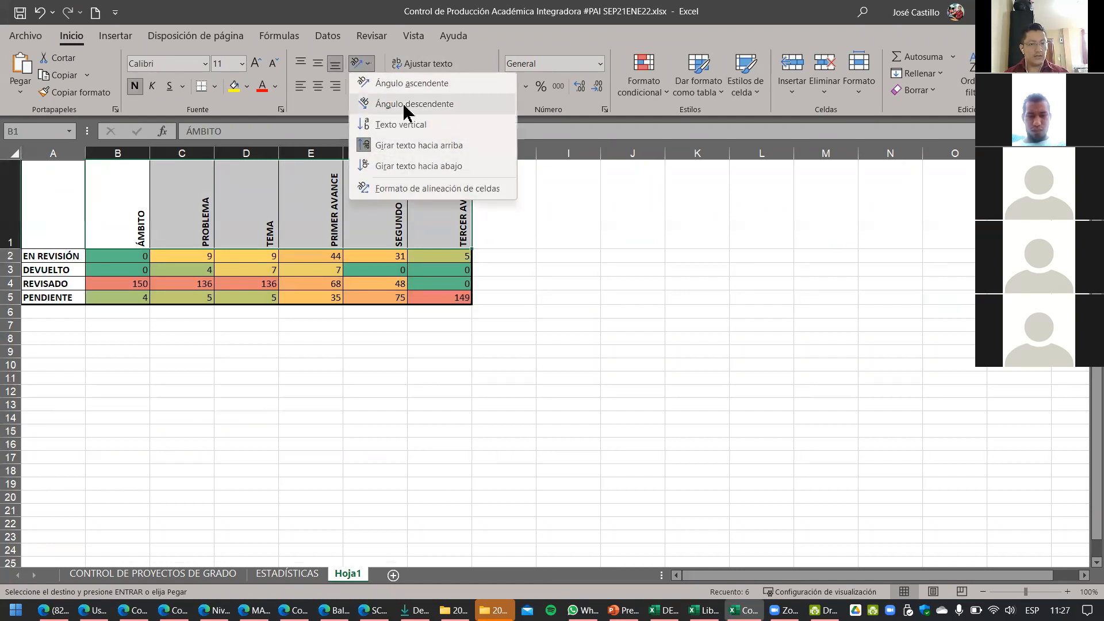
{"action": "left_click", "coordinate": [418, 145]}
{"action": "left_click", "coordinate": [325, 292]}
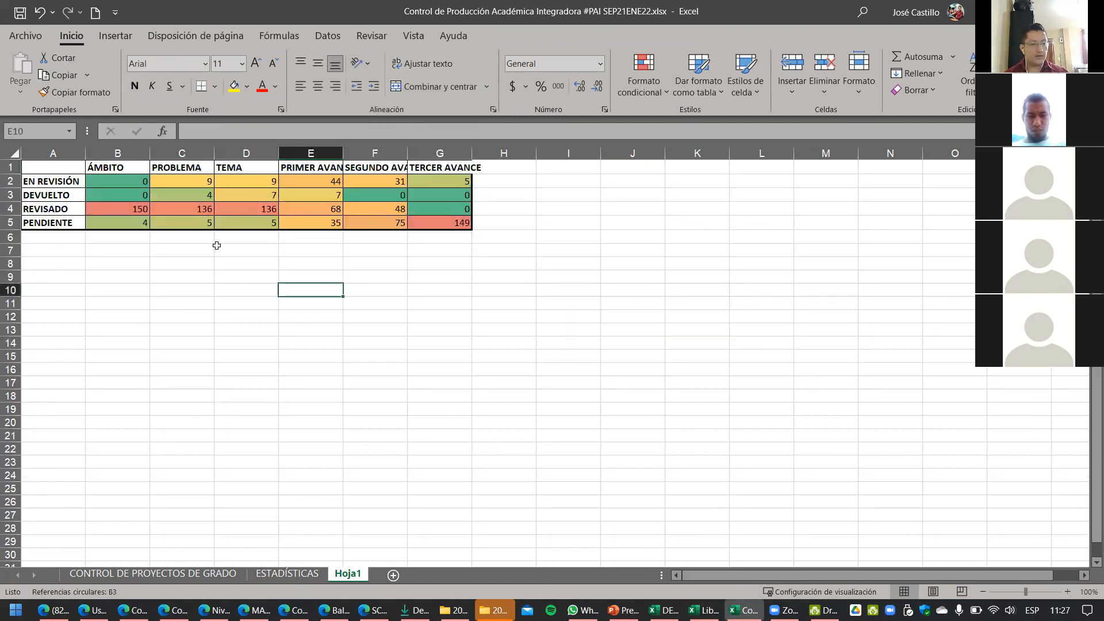
Step: Clear the copied counting formulas from B2:G5, keeping the row and column headers
{"action": "scroll", "coordinate": [217, 245], "scroll_direction": "up", "scroll_amount": 5}
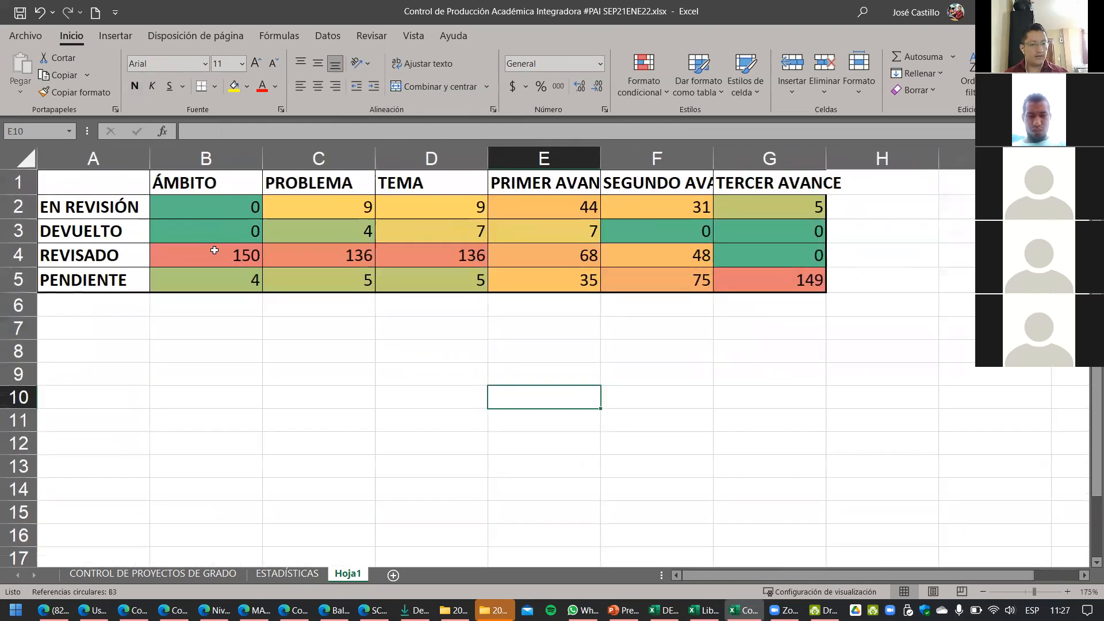
{"action": "left_click_drag", "start_coordinate": [281, 322], "coordinate": [284, 354]}
{"action": "left_click_drag", "start_coordinate": [241, 208], "coordinate": [744, 285]}
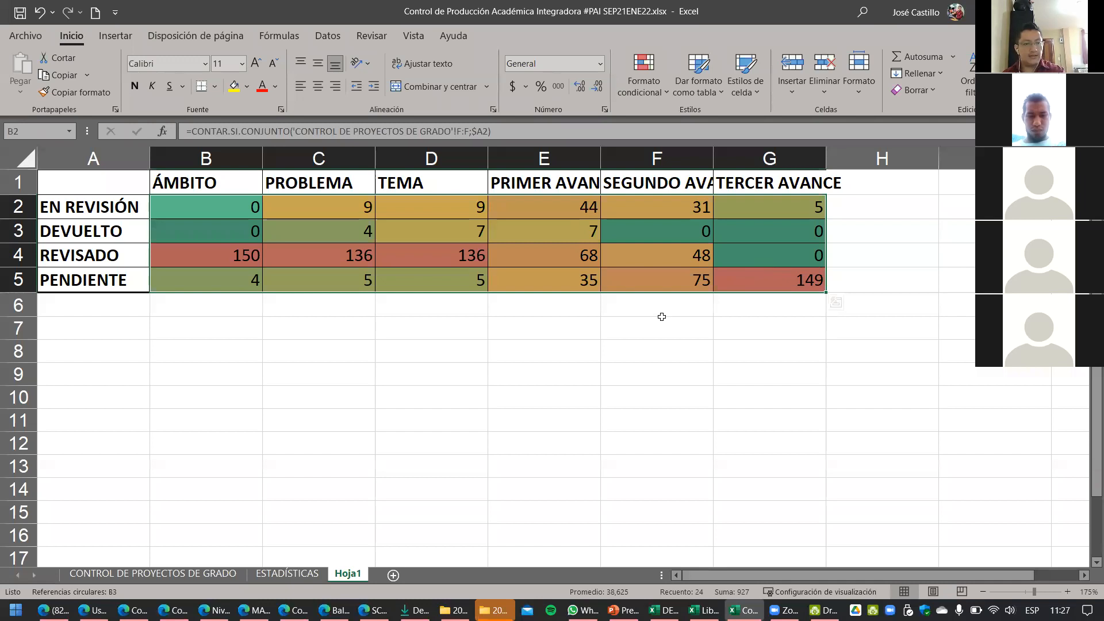
{"action": "key", "text": "Delete"}
{"action": "left_click", "coordinate": [458, 320]}
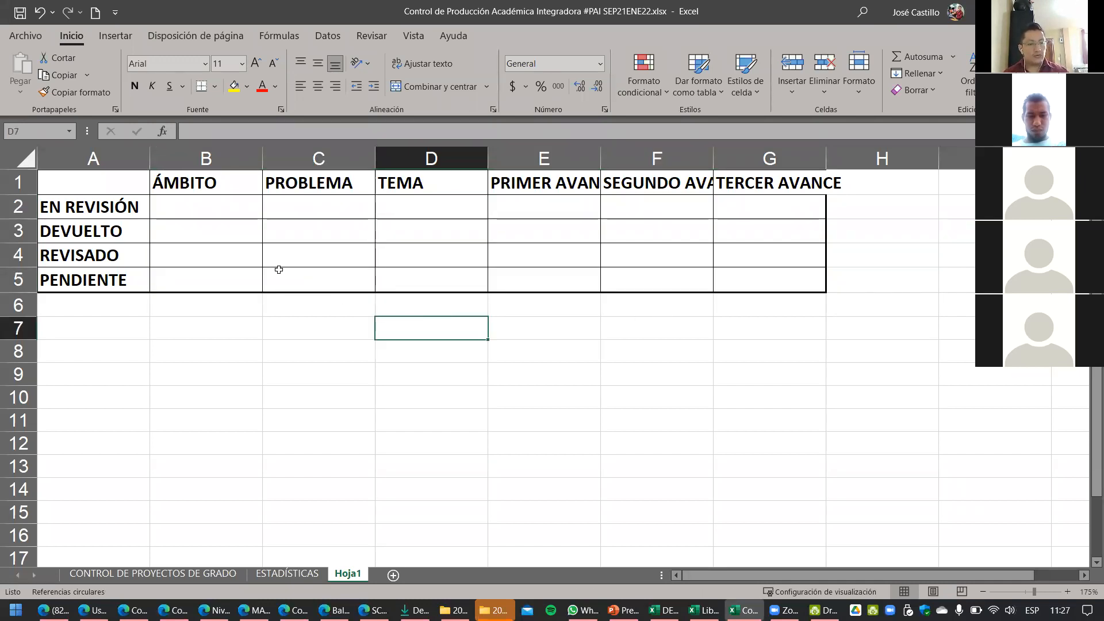
Step: Start a CONTAR.SI formula in B2 of Hoja1 for the ÁMBITO column's EN REVISIÓN count
{"action": "left_click", "coordinate": [157, 573]}
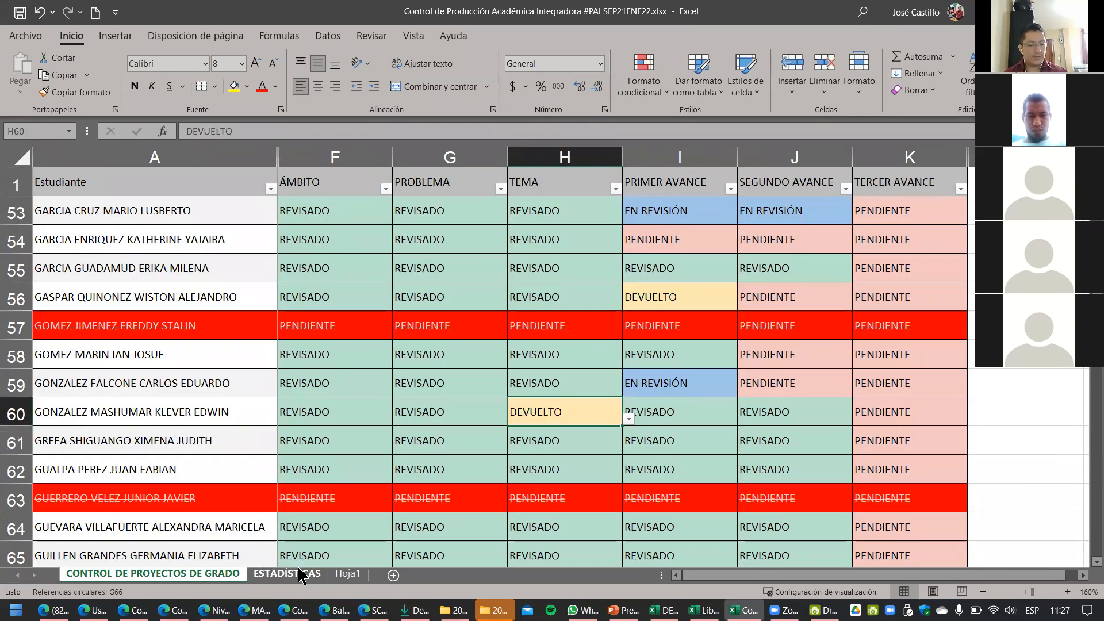
{"action": "left_click", "coordinate": [347, 574]}
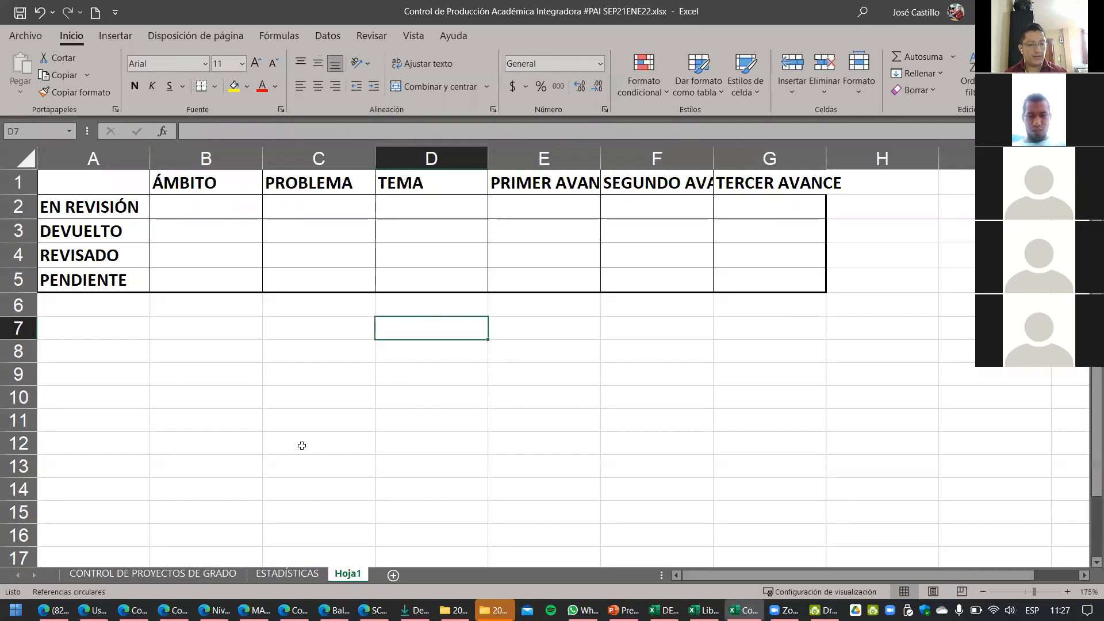
{"action": "left_click", "coordinate": [198, 217]}
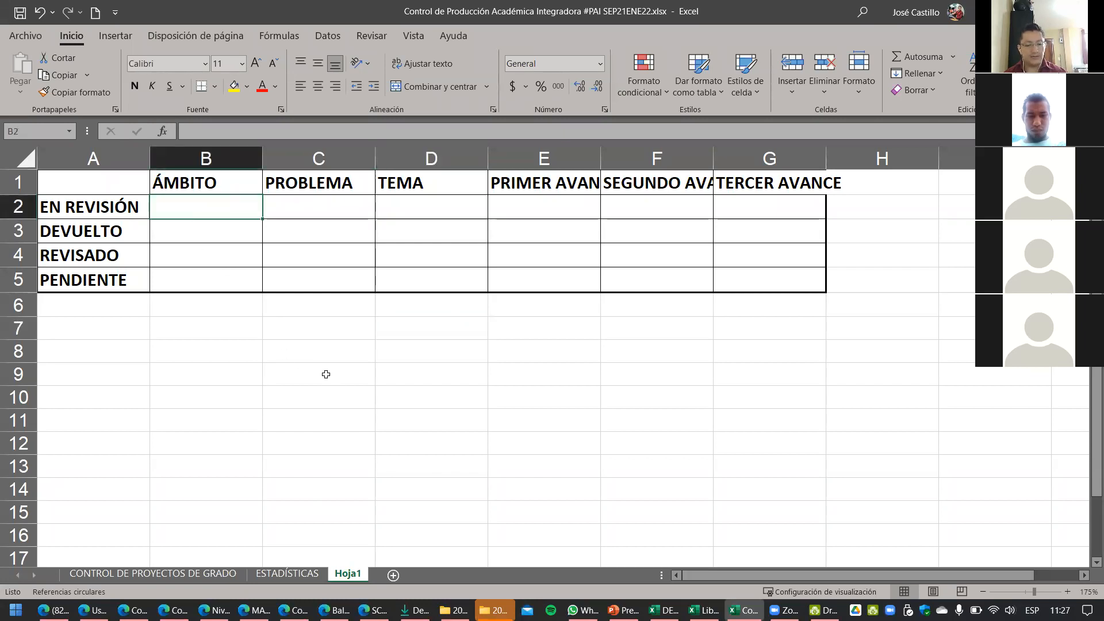
{"action": "type", "text": "="}
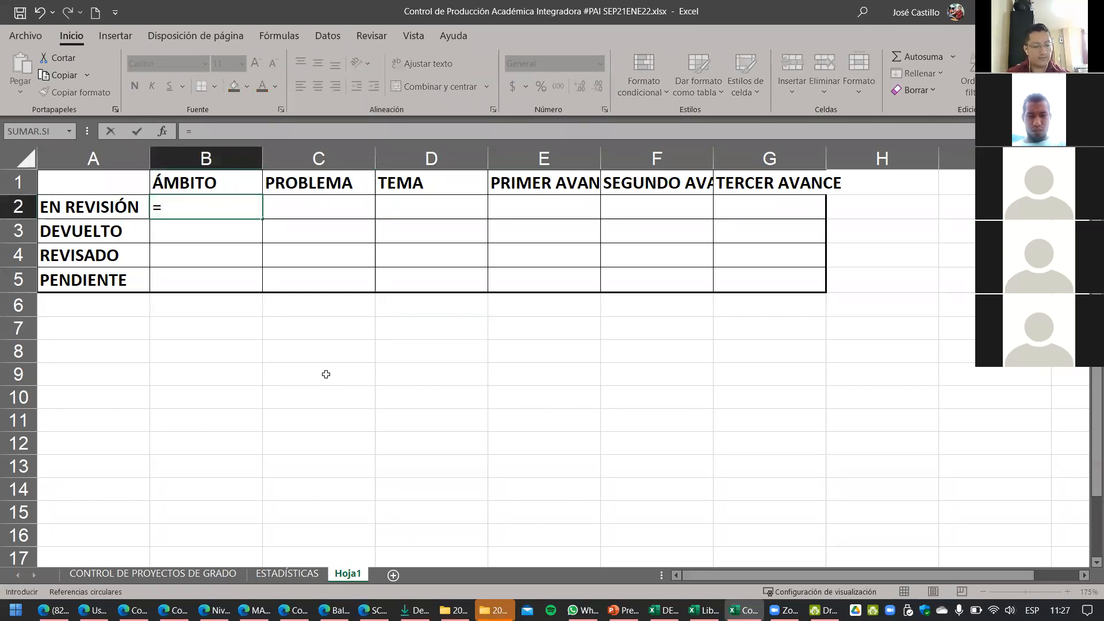
{"action": "type", "text": "contar"}
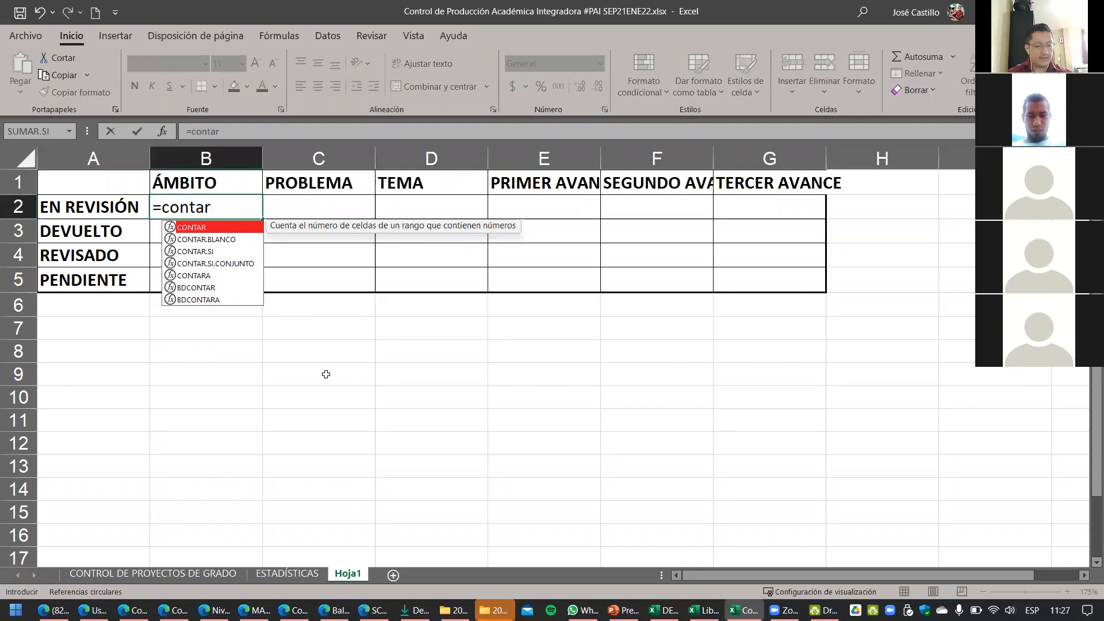
{"action": "key", "text": "Down"}
{"action": "key", "text": "Down"}
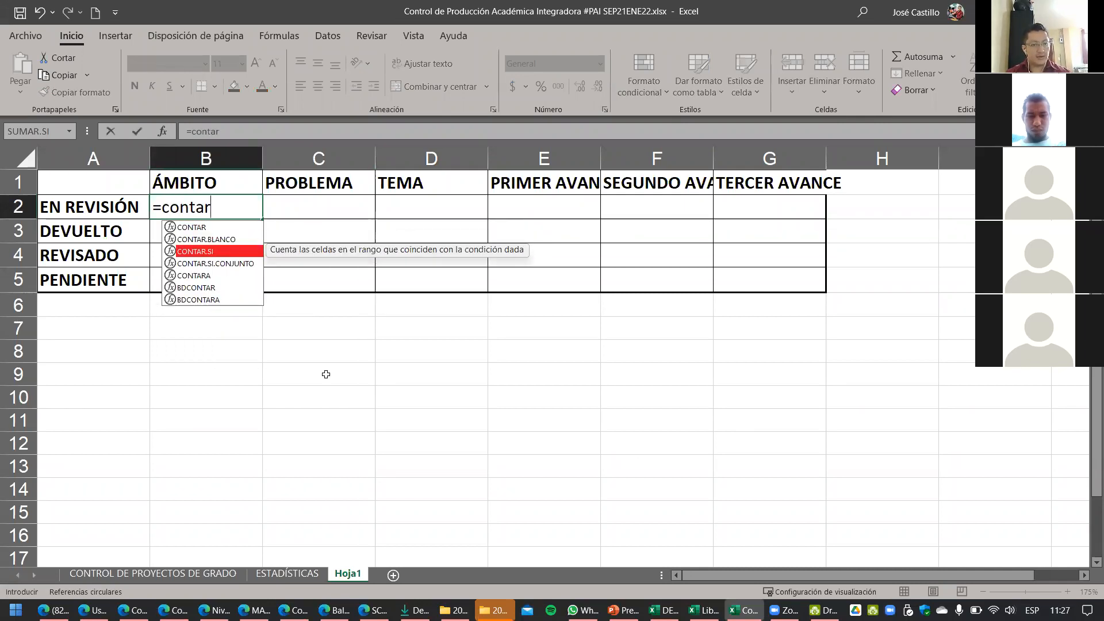
{"action": "key", "text": "Tab"}
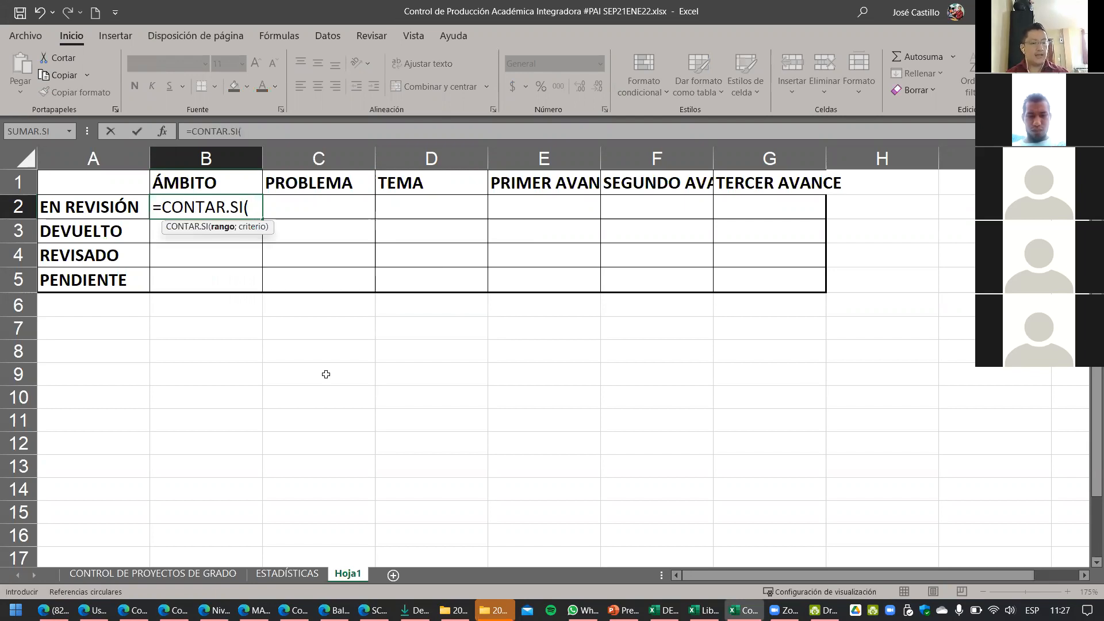
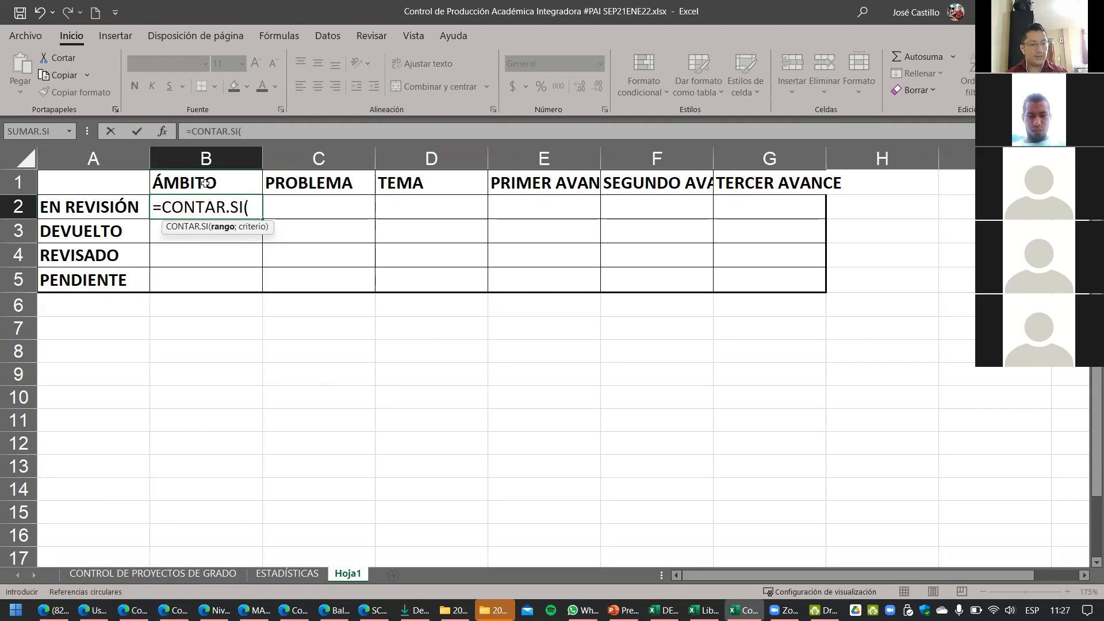
Step: Pick column F as the CONTAR.SI range, entering ESTADÍSTICAS!F:F, and move on to the criterion argument
{"action": "left_click", "coordinate": [192, 575]}
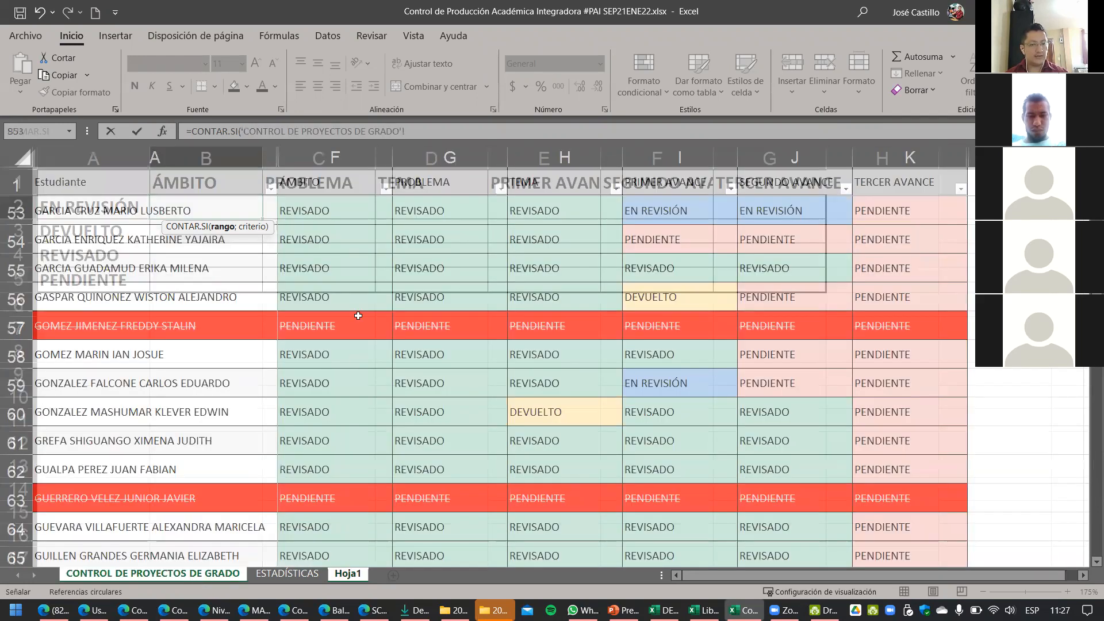
{"action": "left_click", "coordinate": [354, 154]}
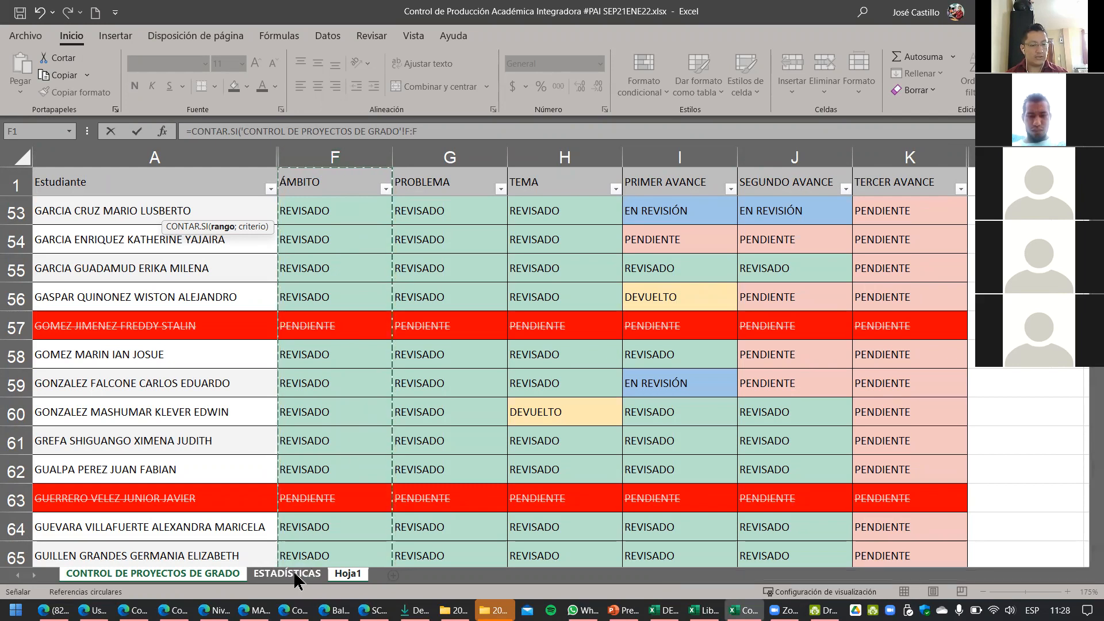
{"action": "left_click", "coordinate": [287, 573]}
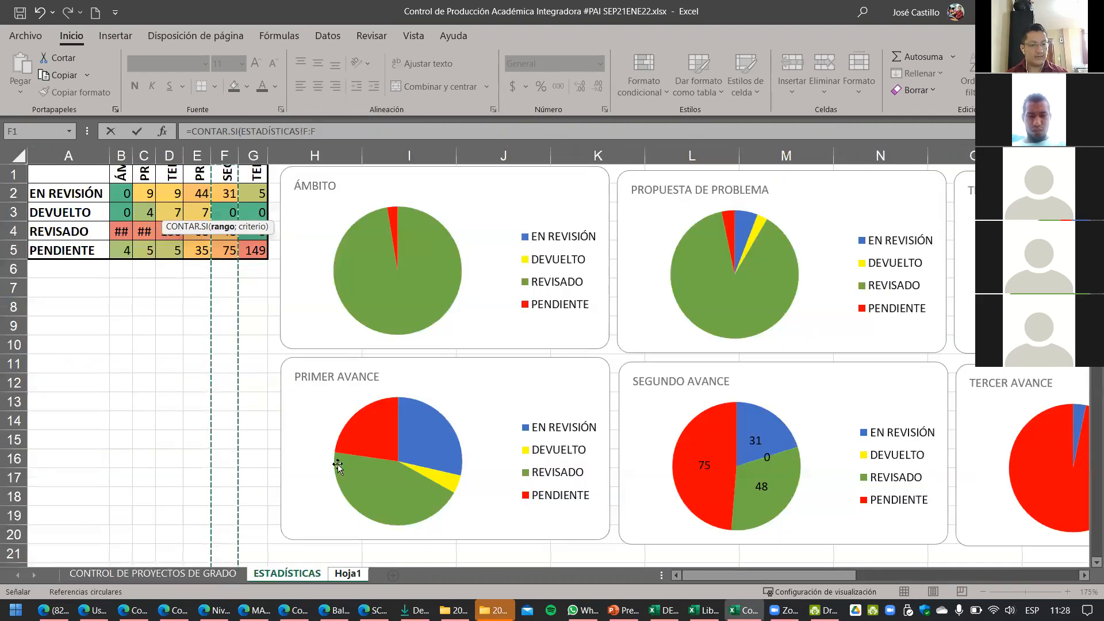
{"action": "left_click", "coordinate": [334, 129]}
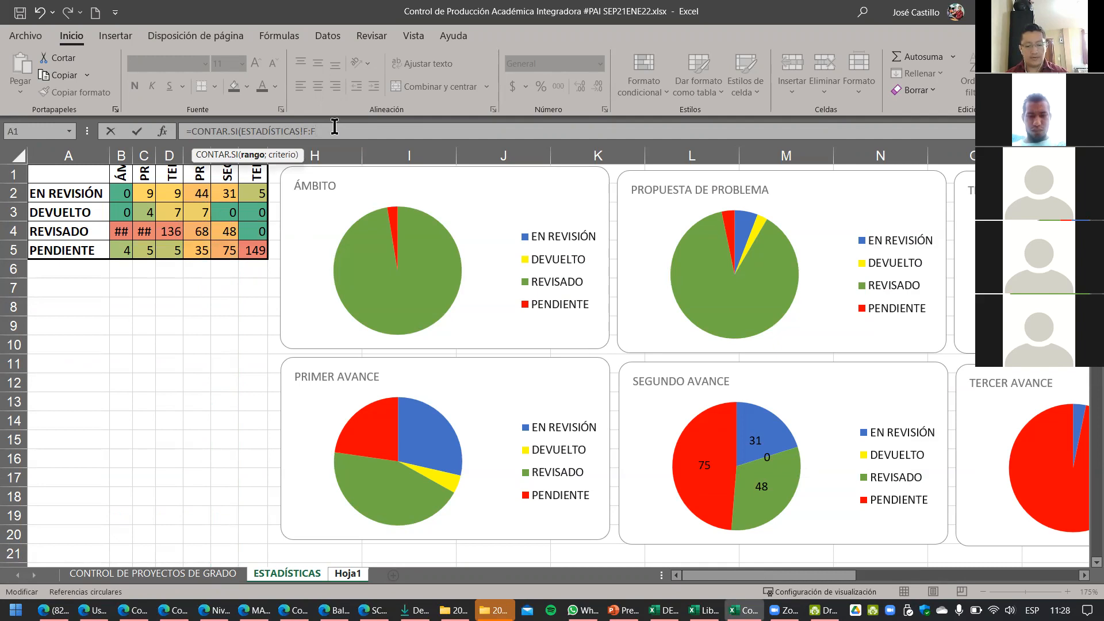
{"action": "type", "text": ";"}
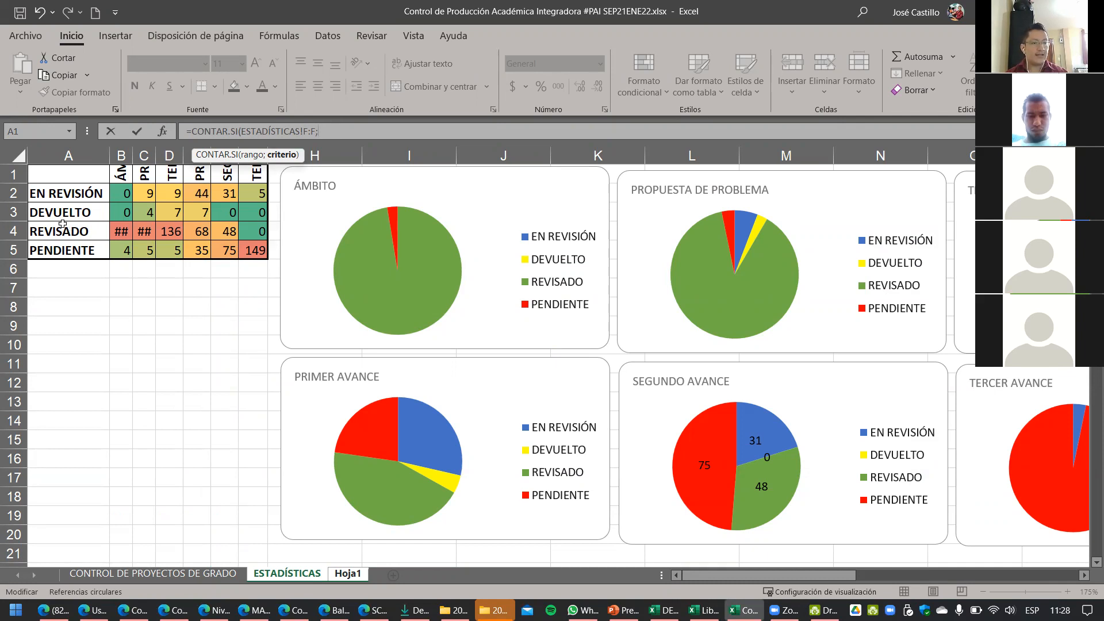
Step: Return to Hoja1 and remove the inserted Hoja1! text from the B2 formula, leaving the criterion argument empty
{"action": "left_click", "coordinate": [345, 575]}
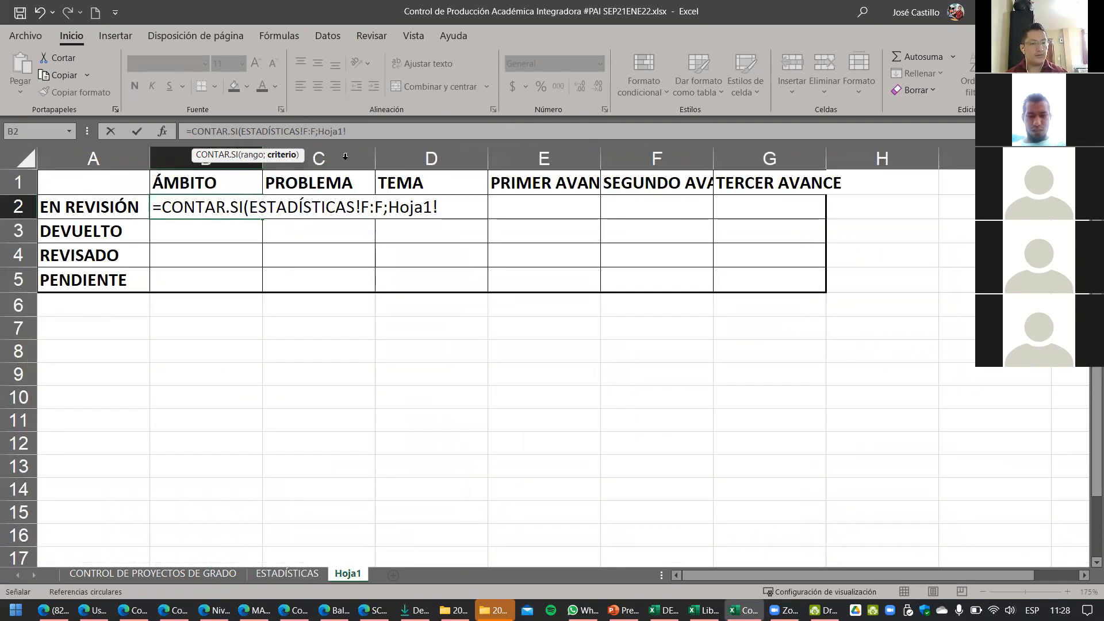
{"action": "left_click", "coordinate": [358, 134]}
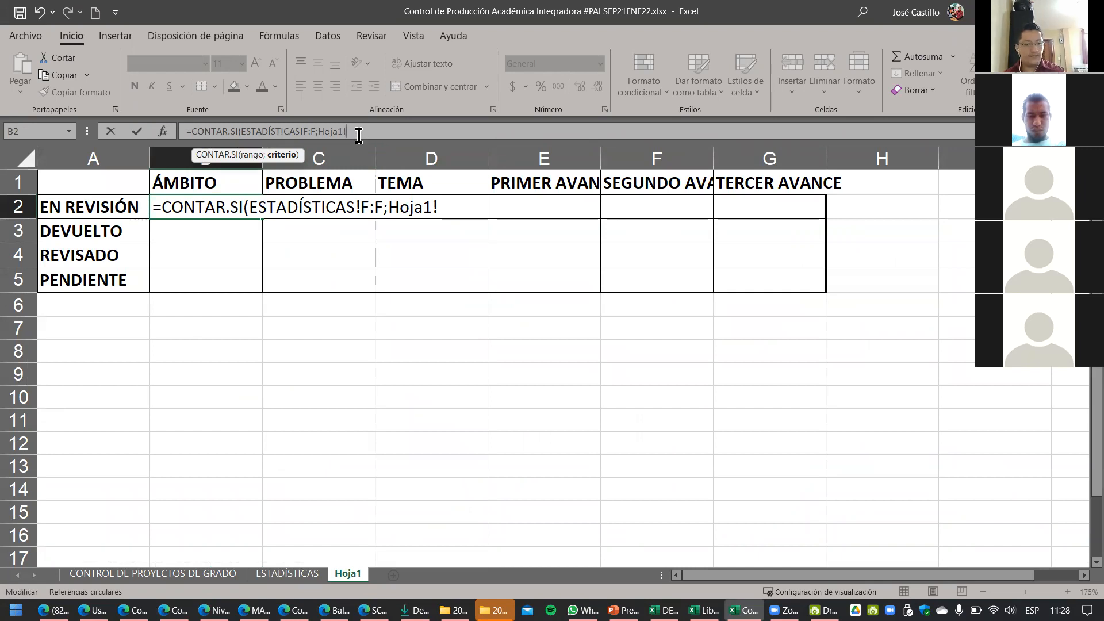
{"action": "key", "text": "BackSpace"}
{"action": "key", "text": "BackSpace"}
{"action": "key", "text": "BackSpace"}
{"action": "key", "text": "BackSpace"}
{"action": "key", "text": "BackSpace"}
{"action": "key", "text": "BackSpace"}
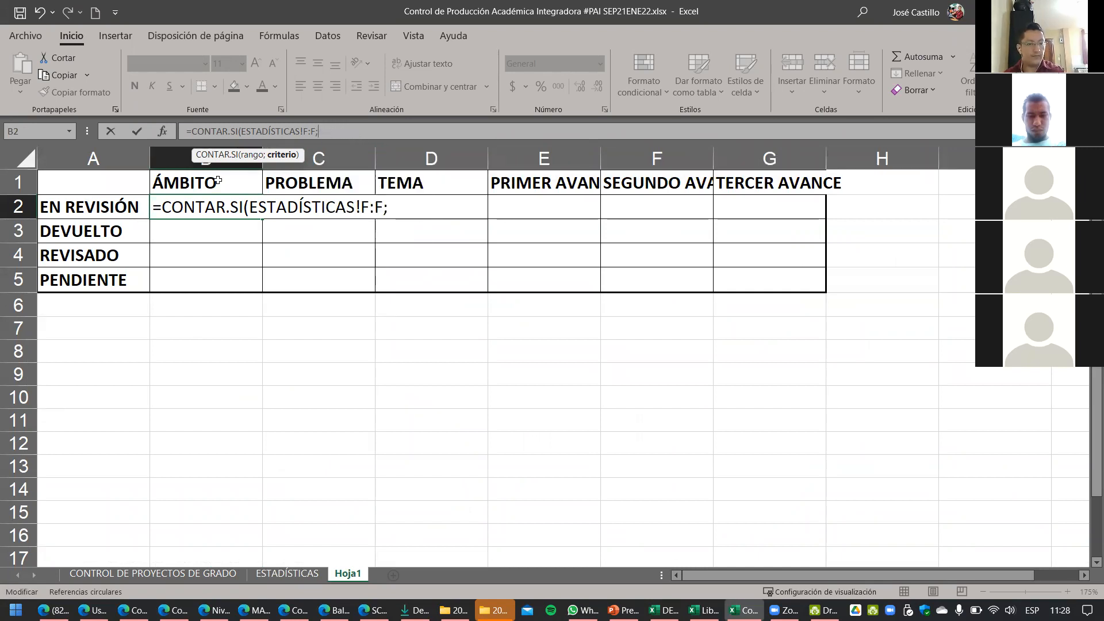
Step: Use the EN REVISIÓN label as the criterion with its column locked, completing B2 as =CONTAR.SI(ESTADÍSTICAS!F:F;Hoja1!$A2)
{"action": "left_click", "coordinate": [87, 210]}
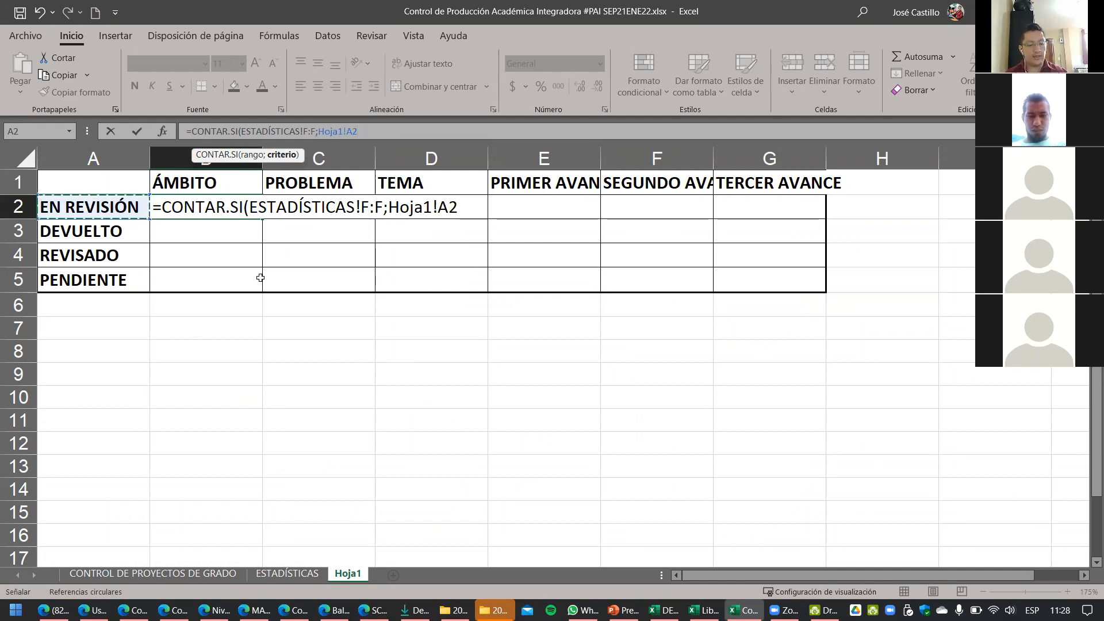
{"action": "key", "text": "F4"}
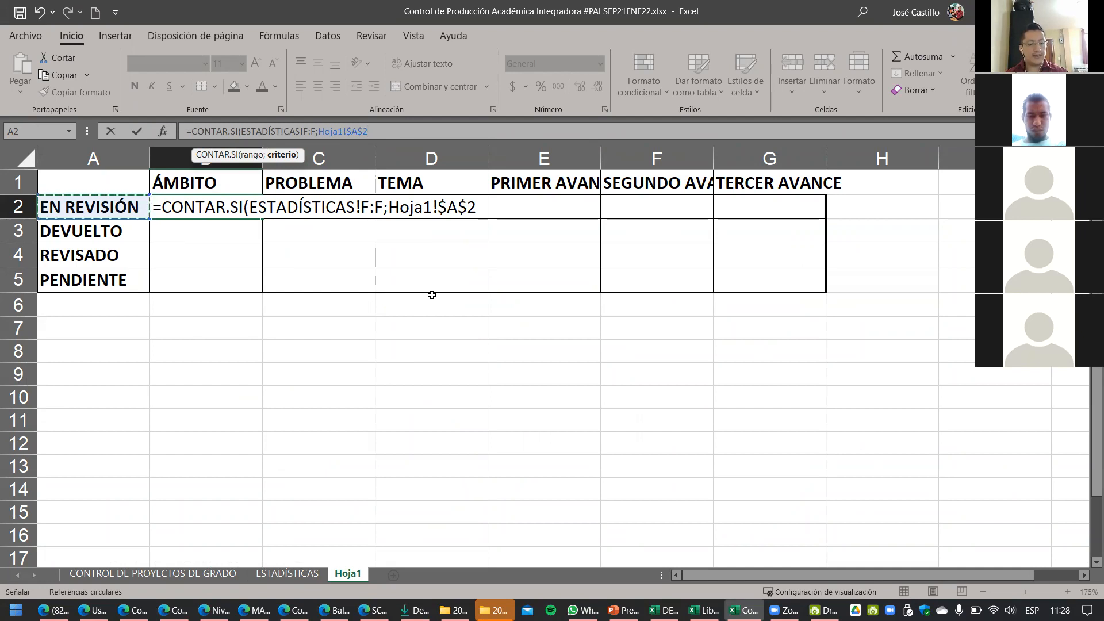
{"action": "key", "text": "F4"}
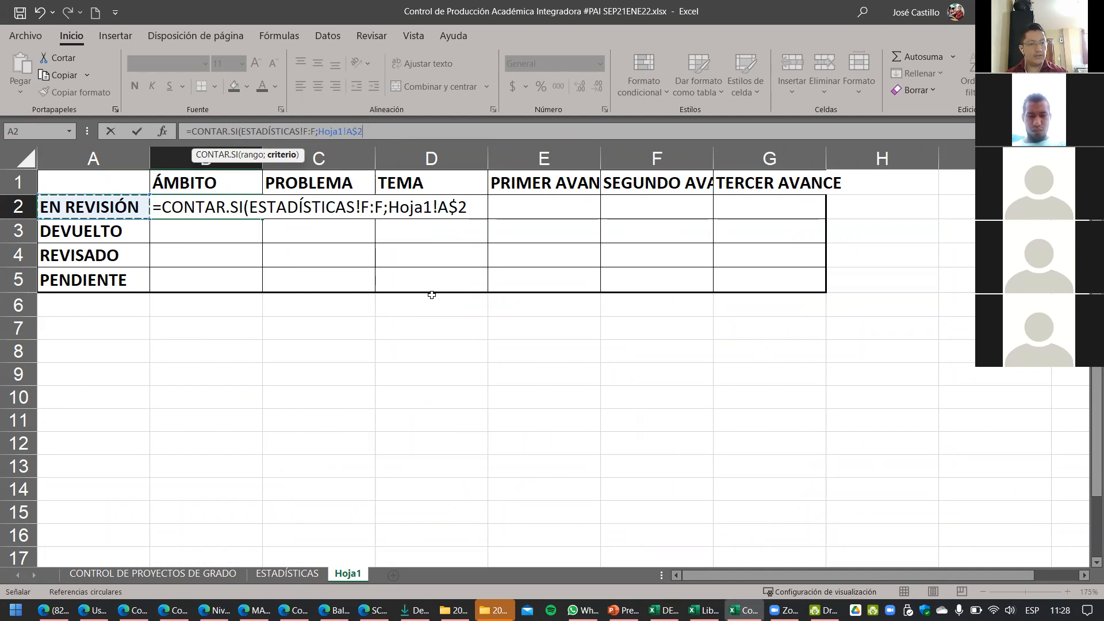
{"action": "key", "text": "F4"}
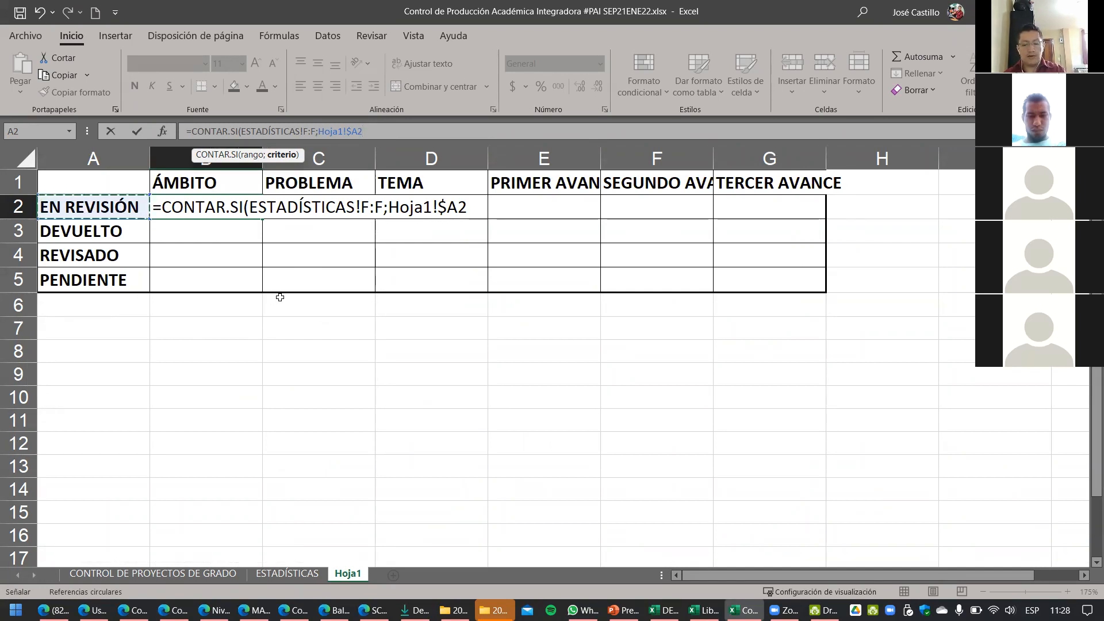
{"action": "type", "text": ")"}
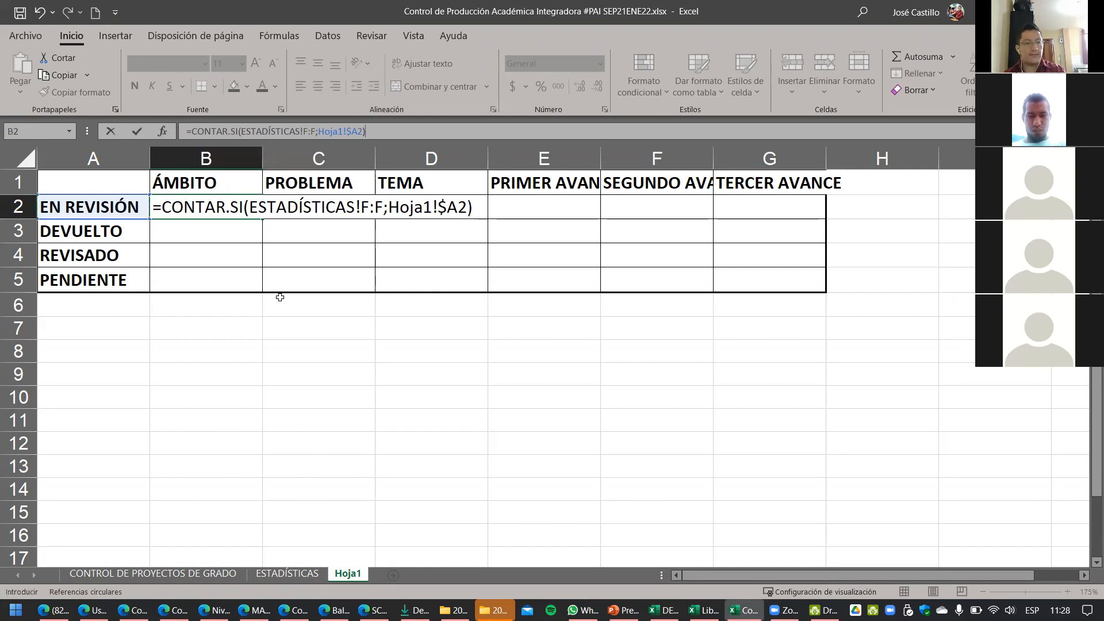
{"action": "key", "text": "Return"}
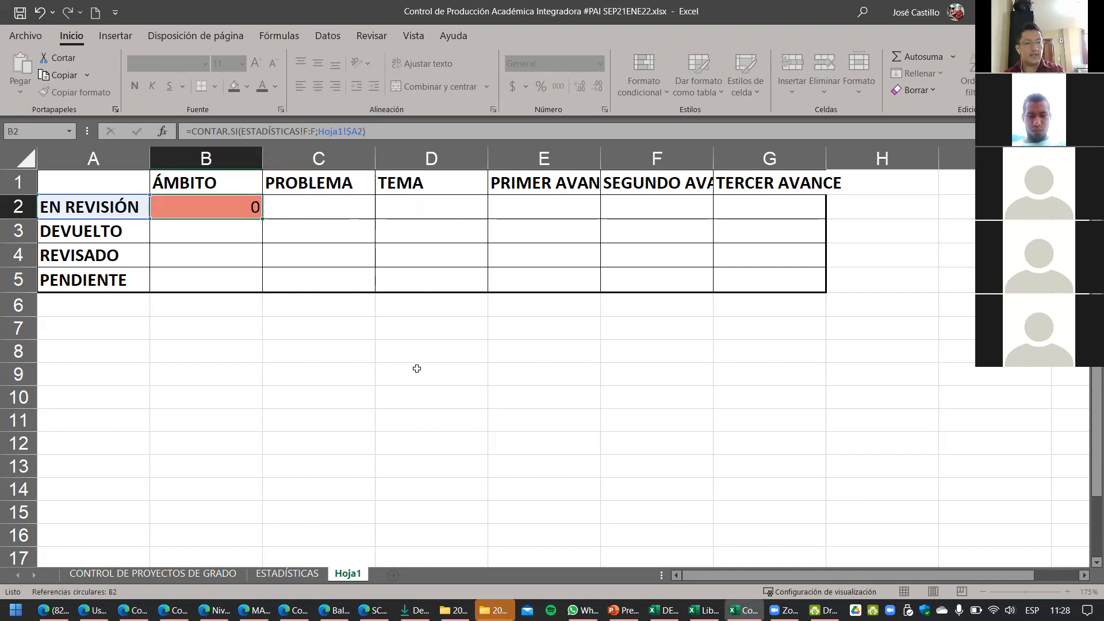
{"action": "left_click", "coordinate": [236, 211]}
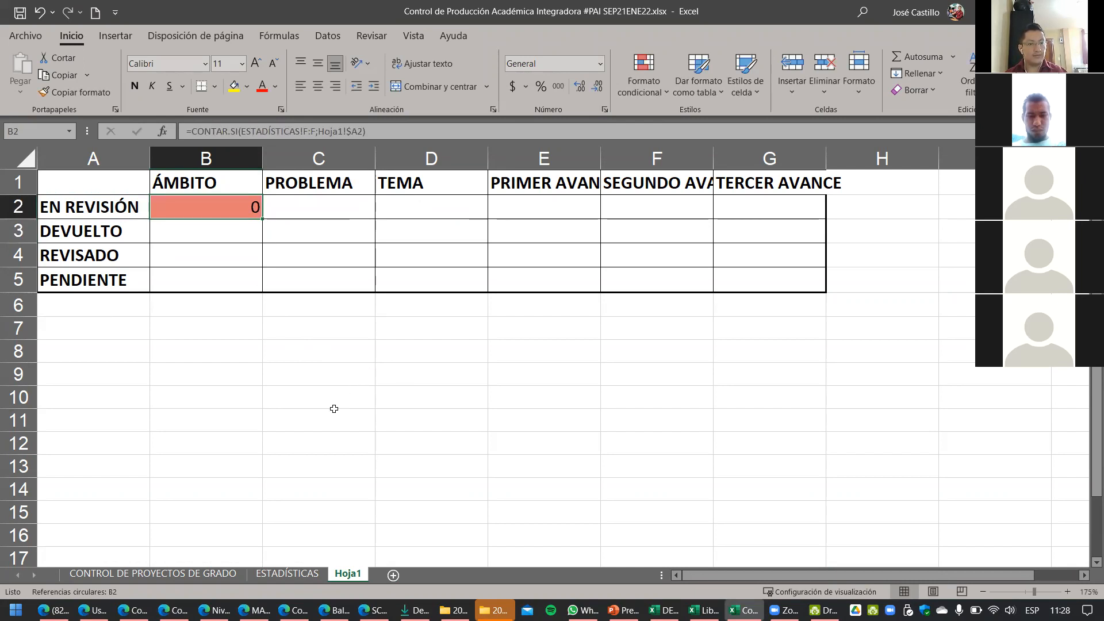
Step: Replace the formulas in F2:K170 of CONTROL DE PROYECTOS DE GRADO with their values by copying and pasting in place
{"action": "left_click", "coordinate": [153, 574]}
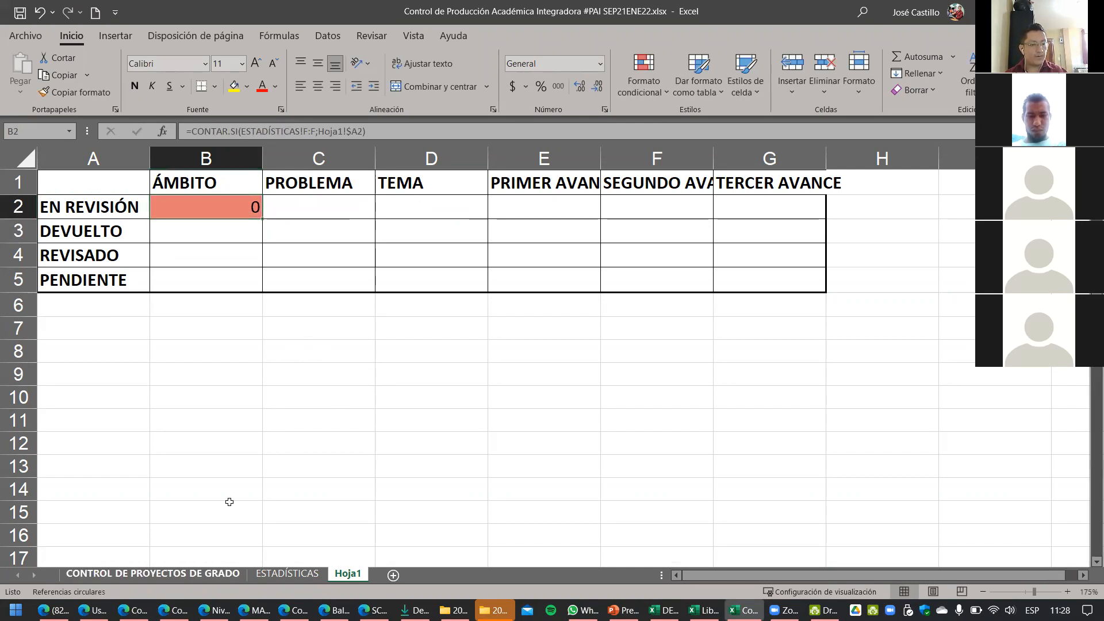
{"action": "scroll", "coordinate": [353, 281], "scroll_direction": "up", "scroll_amount": 12}
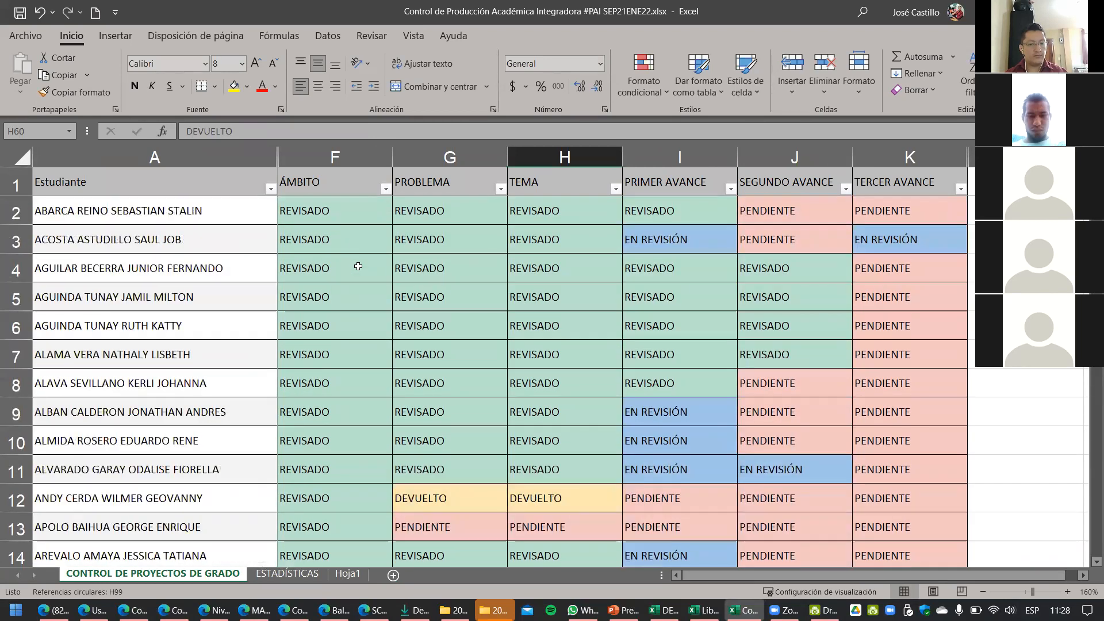
{"action": "left_click", "coordinate": [352, 213]}
{"action": "left_click_drag", "start_coordinate": [435, 217], "coordinate": [869, 216]}
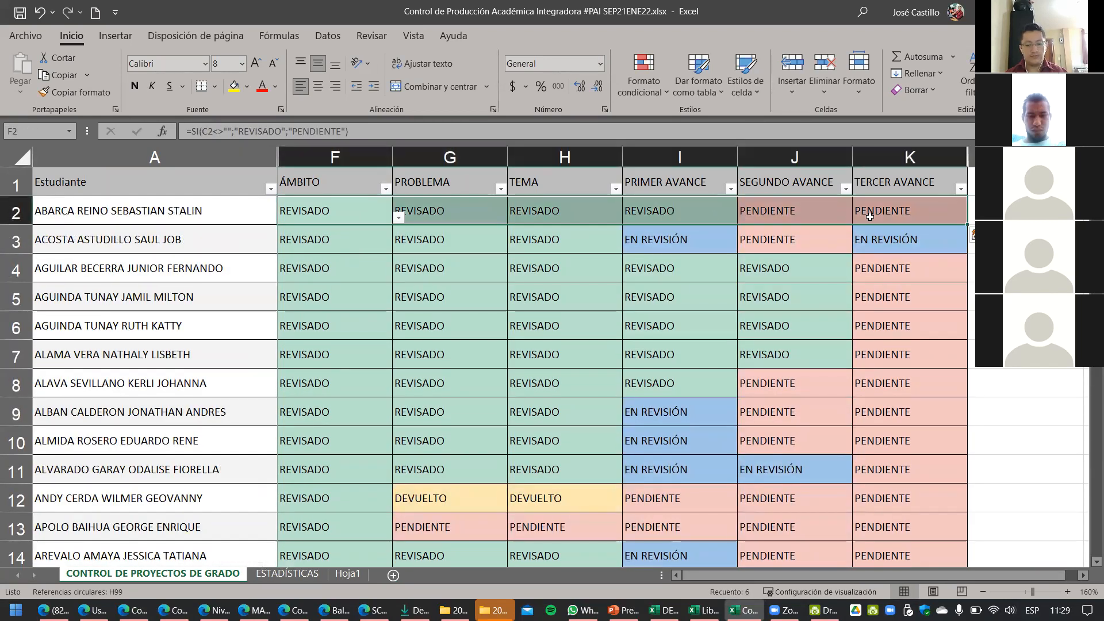
{"action": "key", "text": "ctrl+shift+Down"}
{"action": "key", "text": "ctrl+c"}
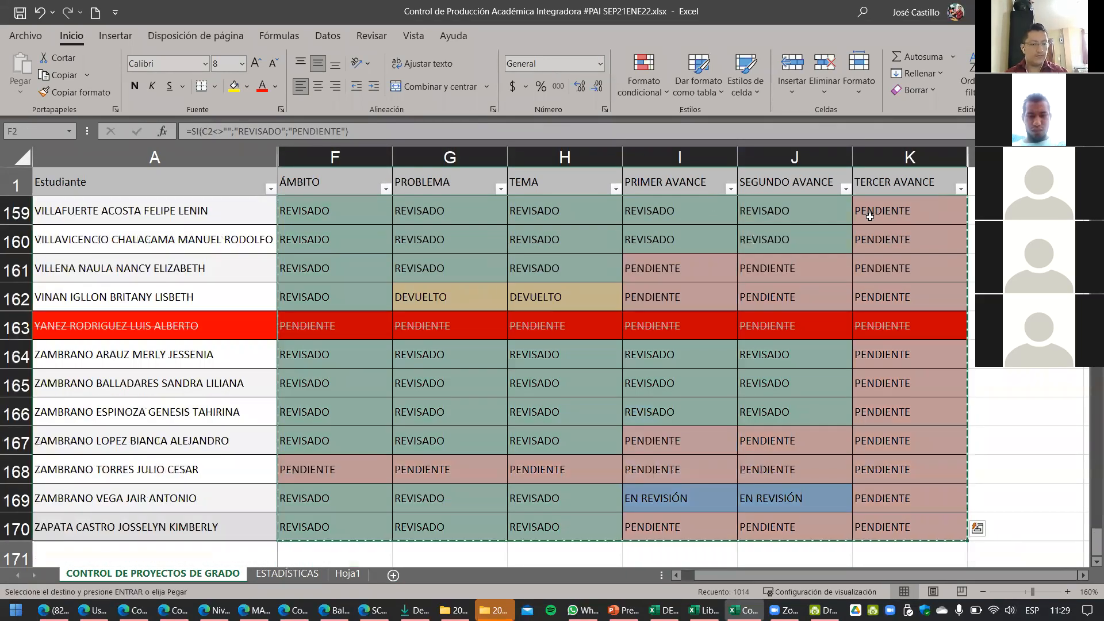
{"action": "left_click", "coordinate": [22, 92]}
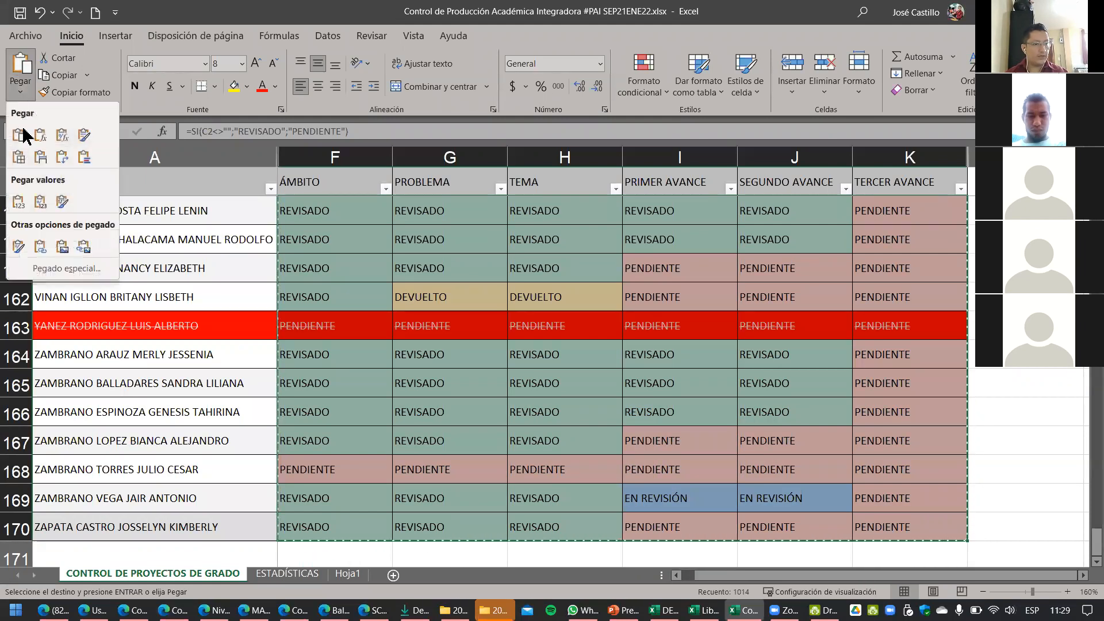
{"action": "left_click", "coordinate": [22, 205]}
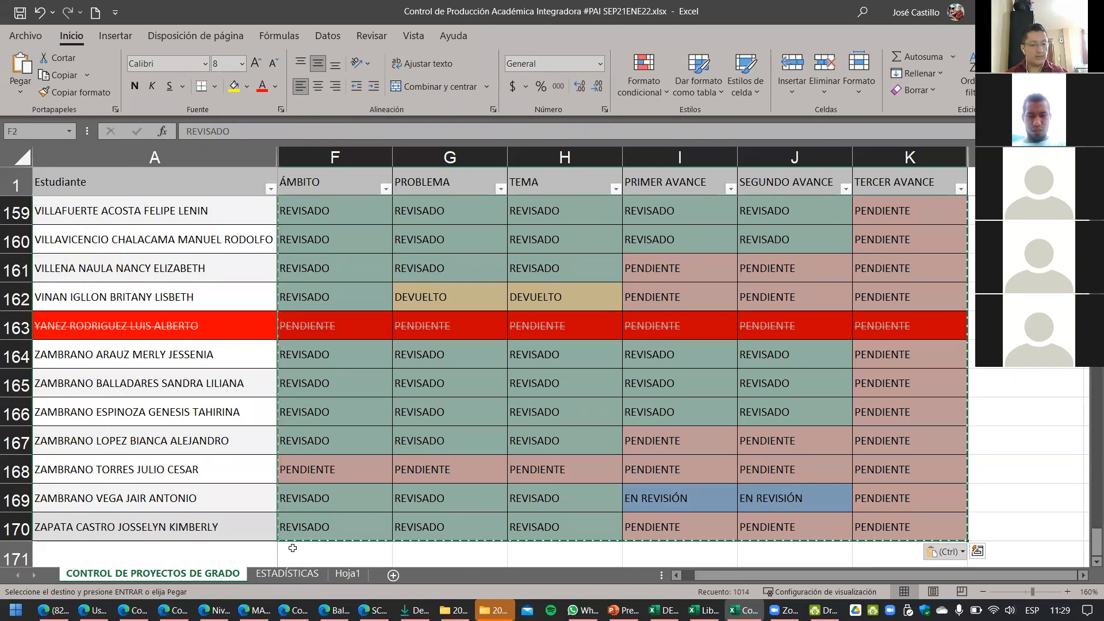
Step: Check the status columns ÁMBITO to TERCER AVANCE in CONTROL DE PROYECTOS DE GRADO against the count table on Hoja1
{"action": "left_click", "coordinate": [348, 574]}
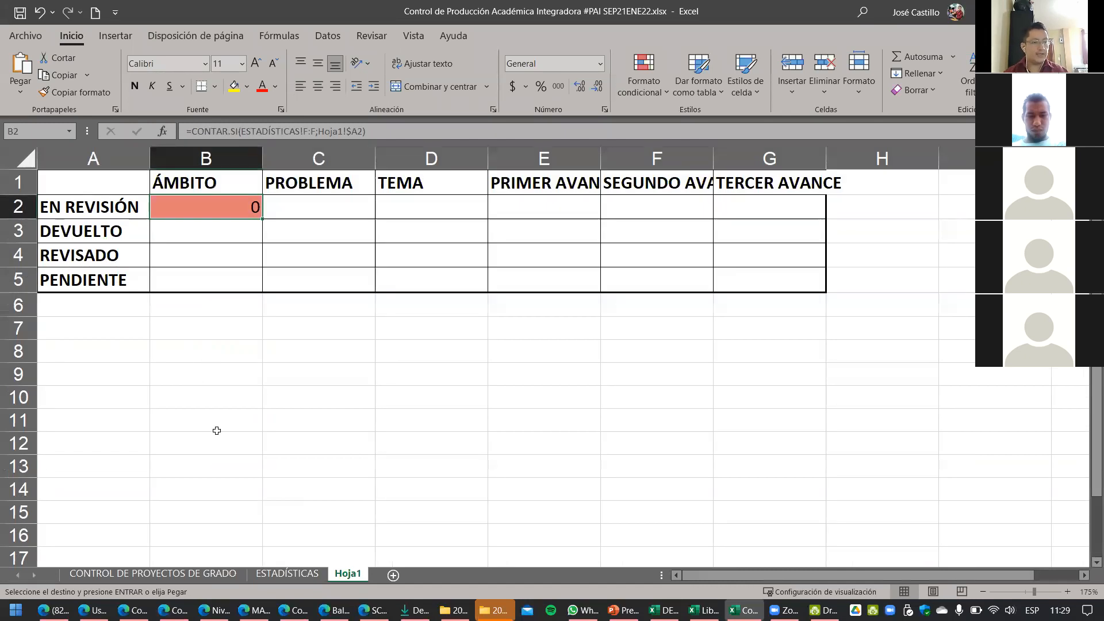
{"action": "left_click", "coordinate": [218, 574]}
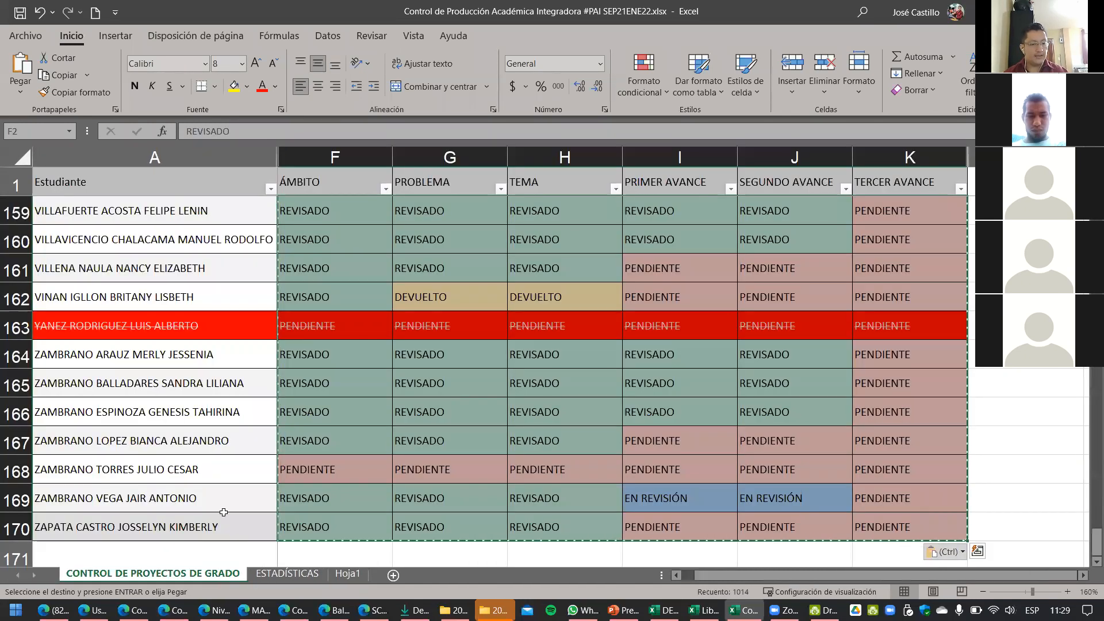
{"action": "scroll", "coordinate": [353, 342], "scroll_direction": "up", "scroll_amount": 20}
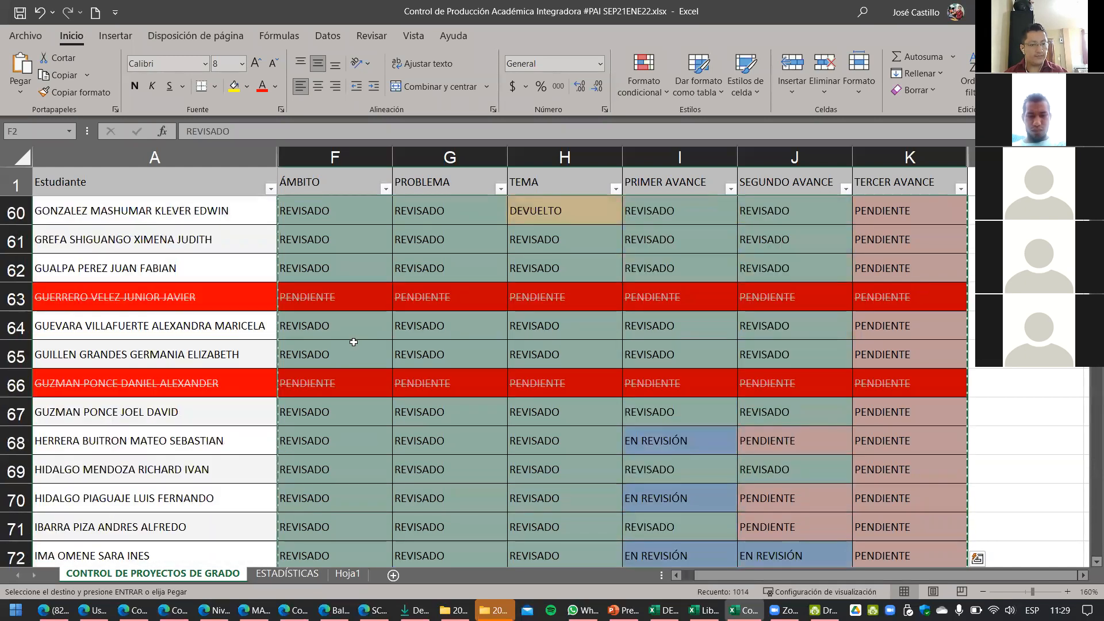
{"action": "scroll", "coordinate": [353, 342], "scroll_direction": "up", "scroll_amount": 19}
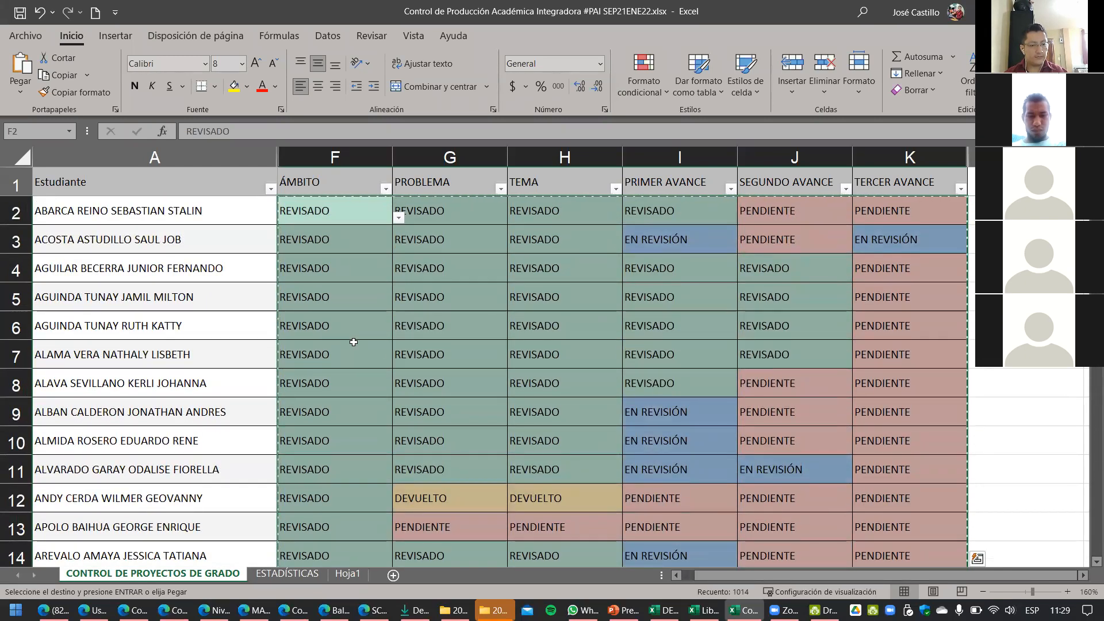
{"action": "scroll", "coordinate": [357, 424], "scroll_direction": "down", "scroll_amount": 1}
{"action": "scroll", "coordinate": [357, 424], "scroll_direction": "up", "scroll_amount": 1}
{"action": "scroll", "coordinate": [357, 424], "scroll_direction": "down", "scroll_amount": 14}
{"action": "scroll", "coordinate": [357, 423], "scroll_direction": "up", "scroll_amount": 14}
{"action": "left_click", "coordinate": [340, 575]}
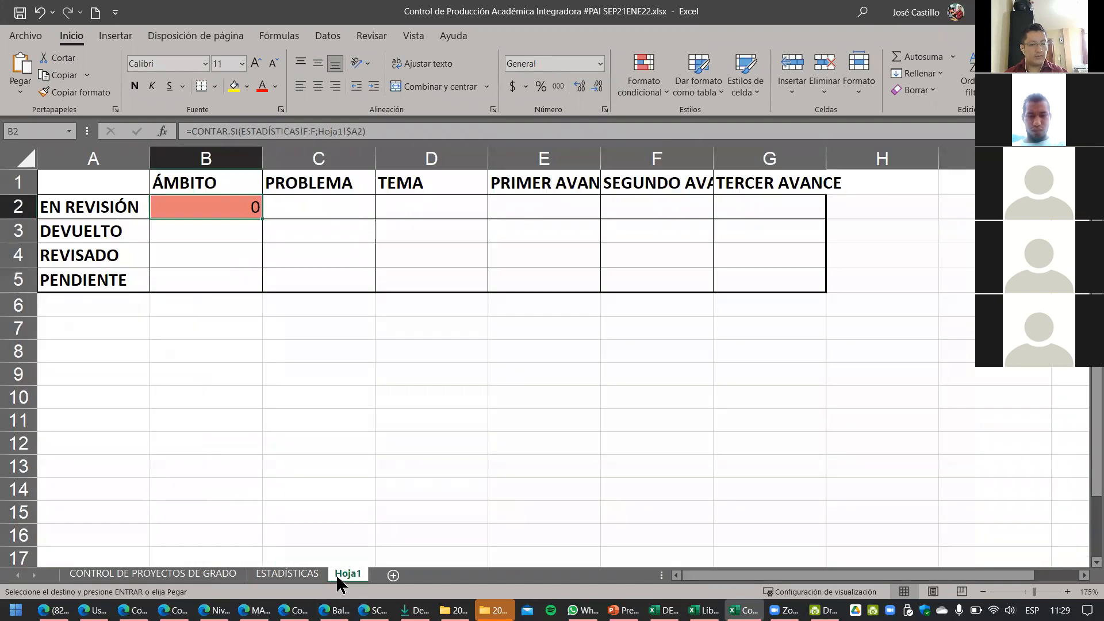
{"action": "left_click", "coordinate": [306, 209]}
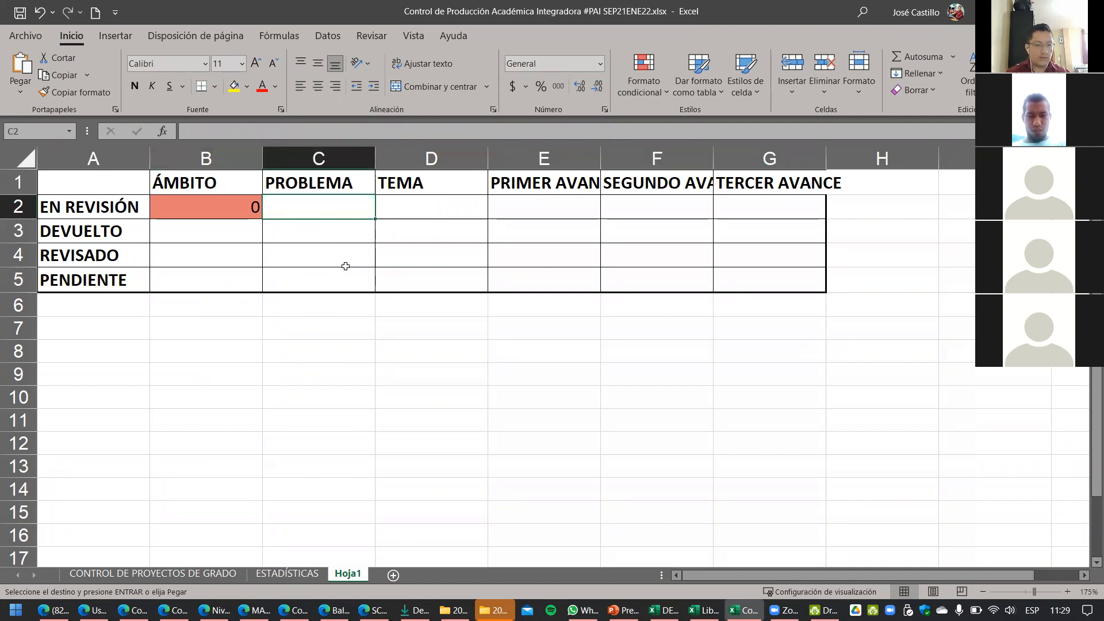
Step: In cell C2, start a CONTAR.SI formula with column G of the CONTROL DE PROYECTOS DE GRADO sheet as its range
{"action": "type", "text": "="}
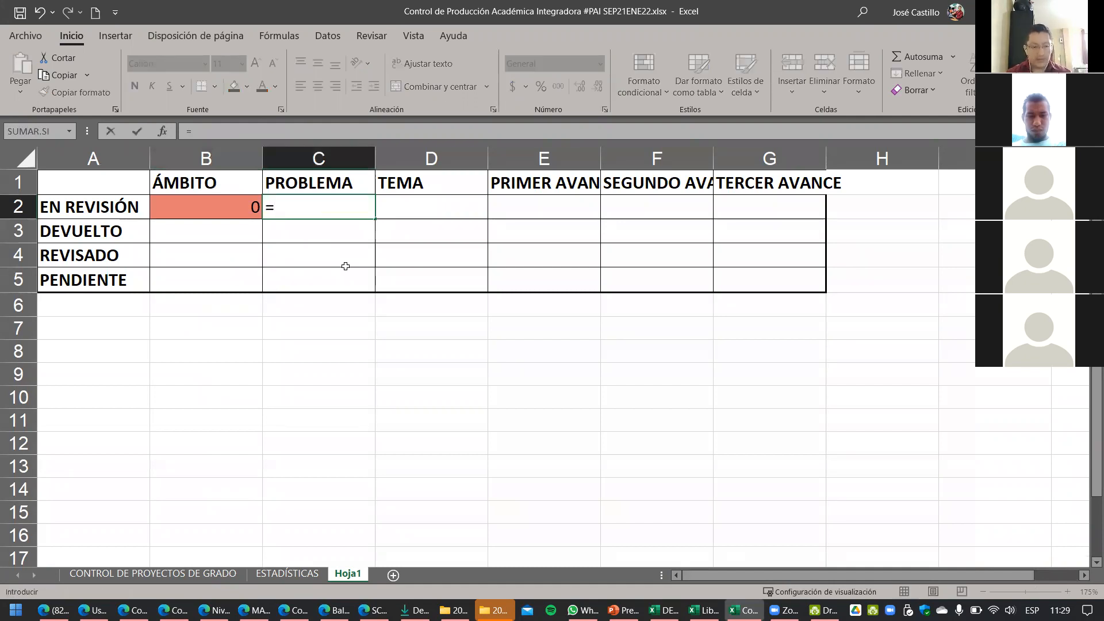
{"action": "type", "text": "contar"}
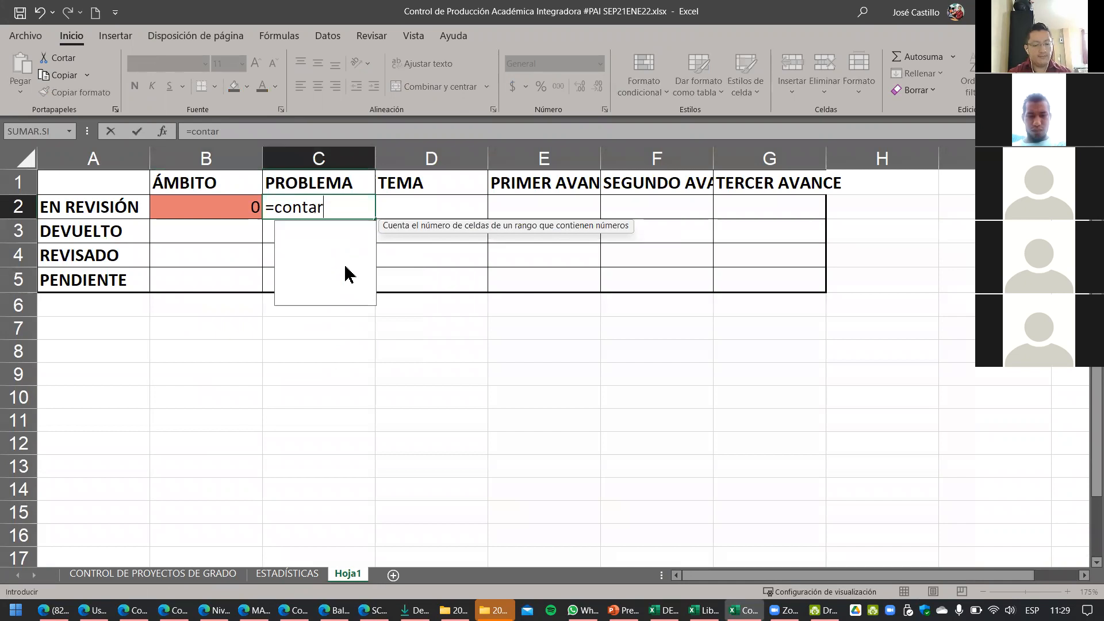
{"action": "type", "text": ".si("}
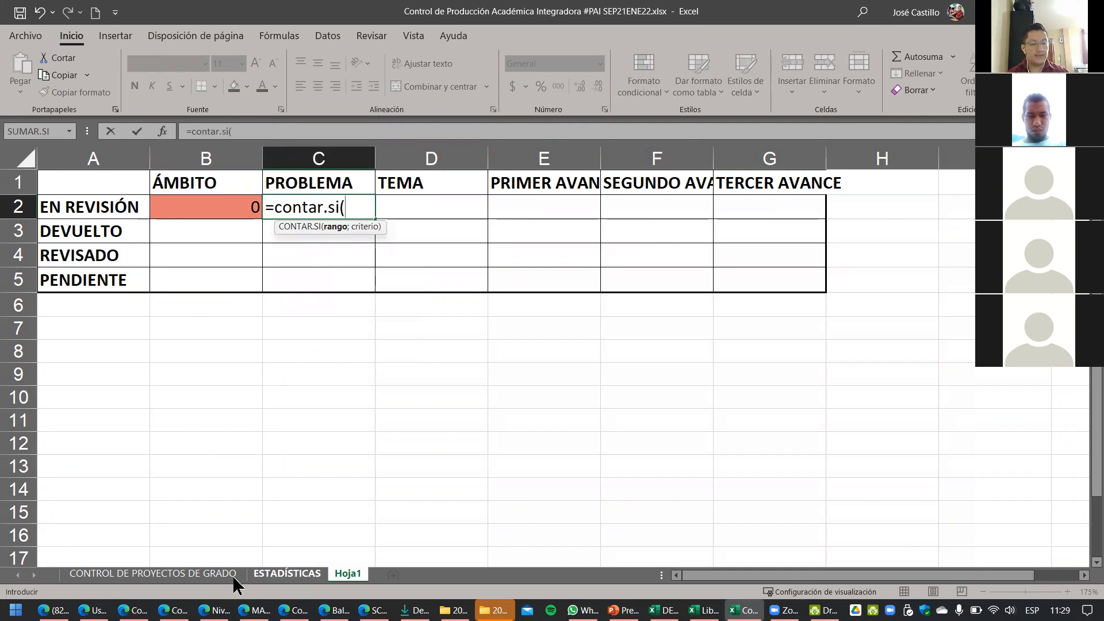
{"action": "left_click", "coordinate": [209, 575]}
{"action": "left_click", "coordinate": [351, 155]}
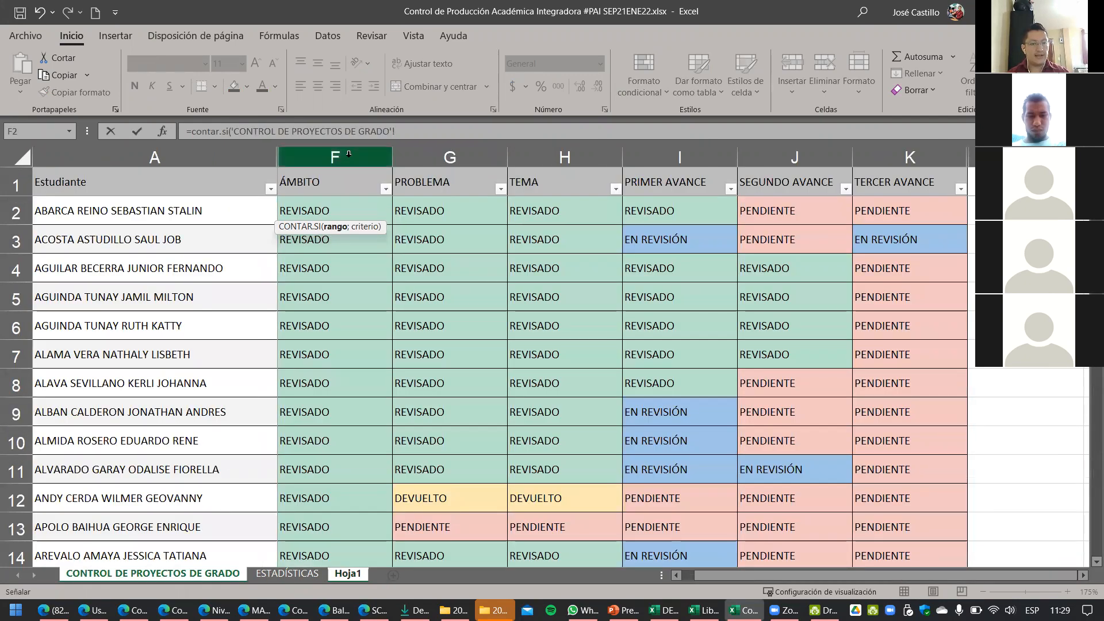
{"action": "left_click", "coordinate": [451, 155]}
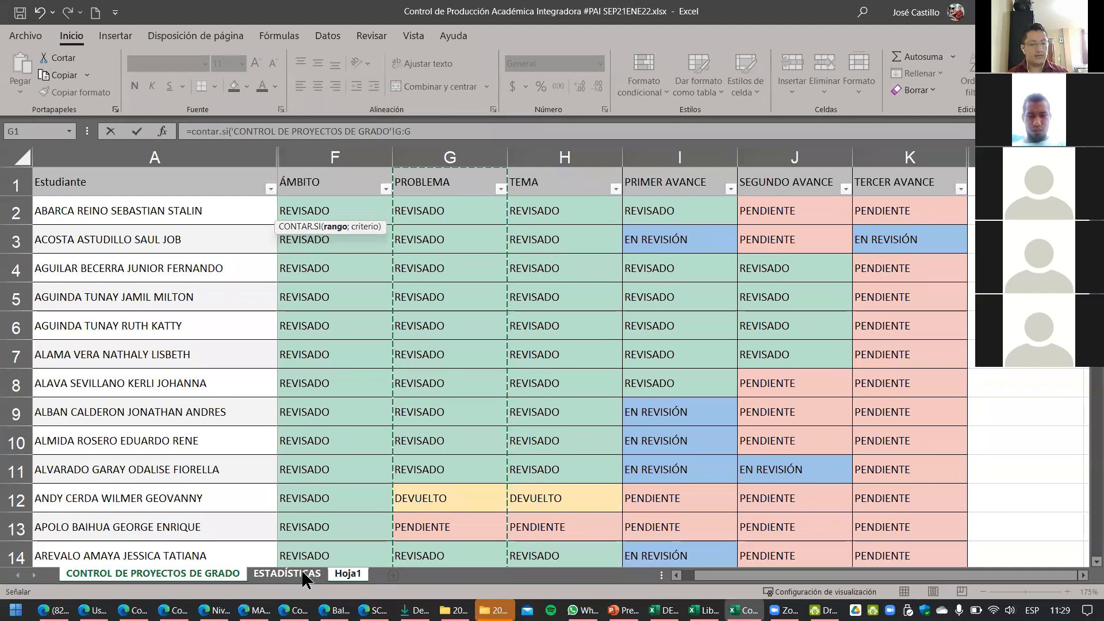
{"action": "type", "text": ";"}
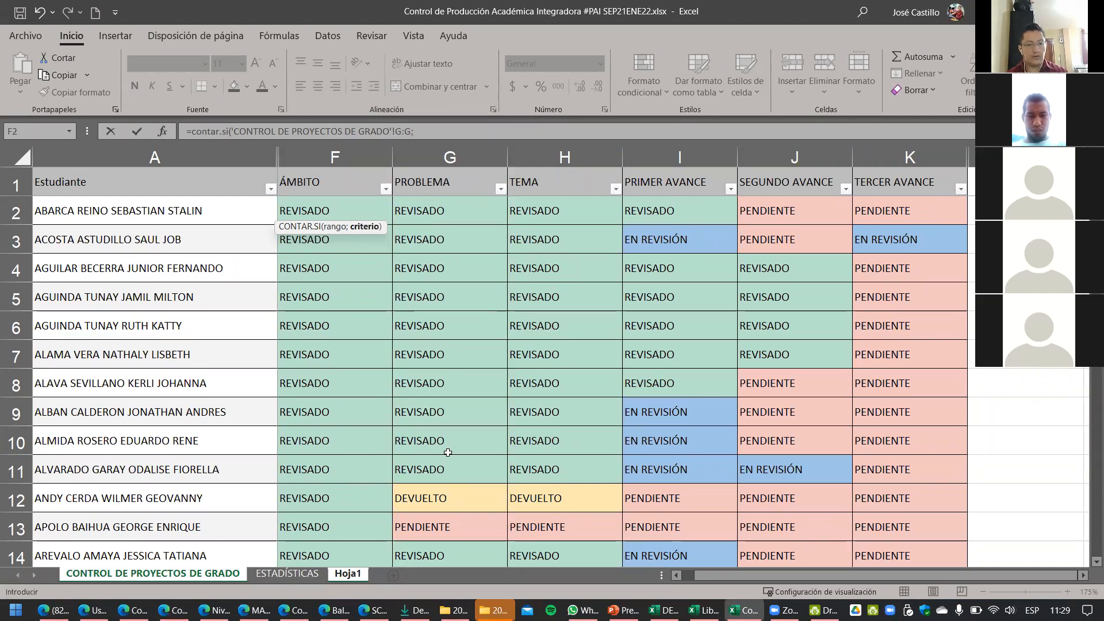
Step: Set the C2 formula's criterion to Hoja1!A2, clearing the stray sheet reference, and complete the formula
{"action": "left_click", "coordinate": [348, 573]}
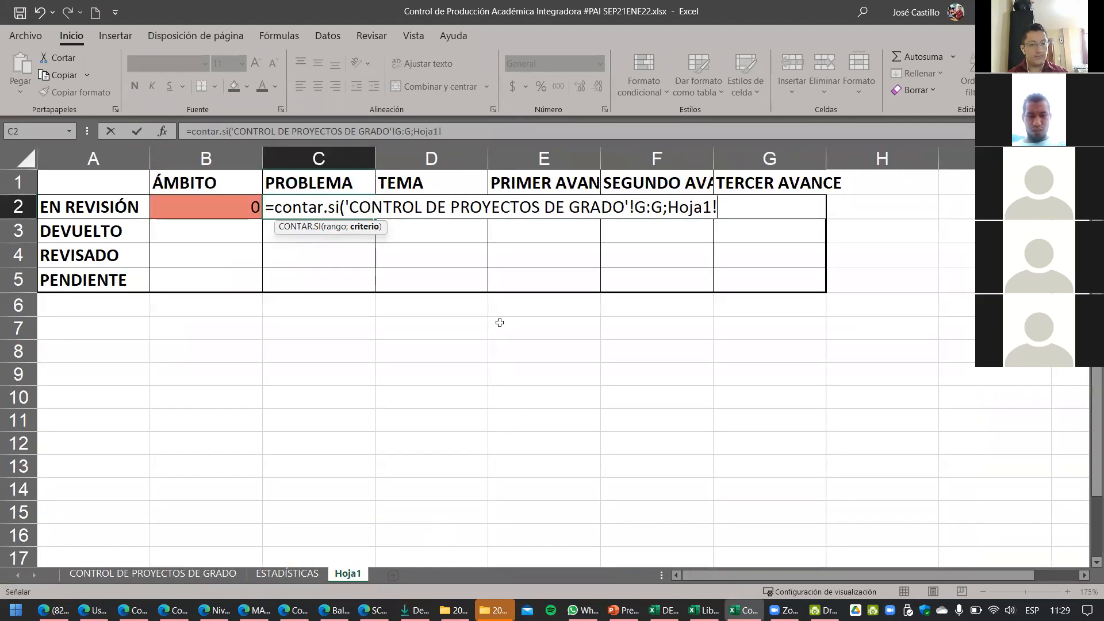
{"action": "left_click_drag", "start_coordinate": [459, 131], "coordinate": [429, 133]}
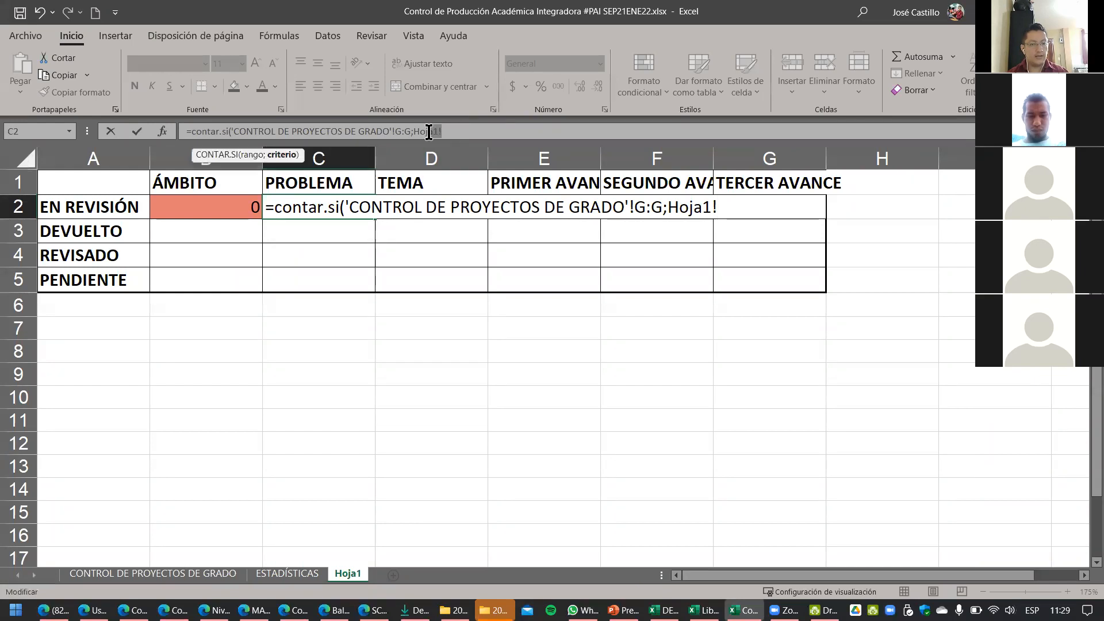
{"action": "left_click", "coordinate": [433, 131]}
{"action": "double_click", "coordinate": [432, 131]}
{"action": "key", "text": "BackSpace"}
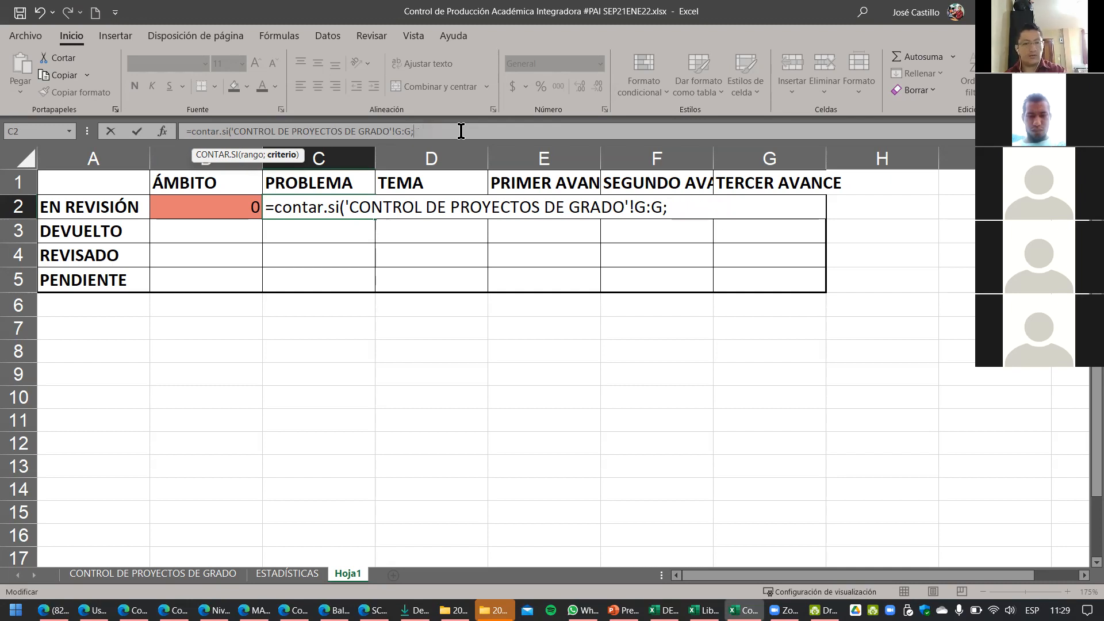
{"action": "left_click", "coordinate": [118, 208]}
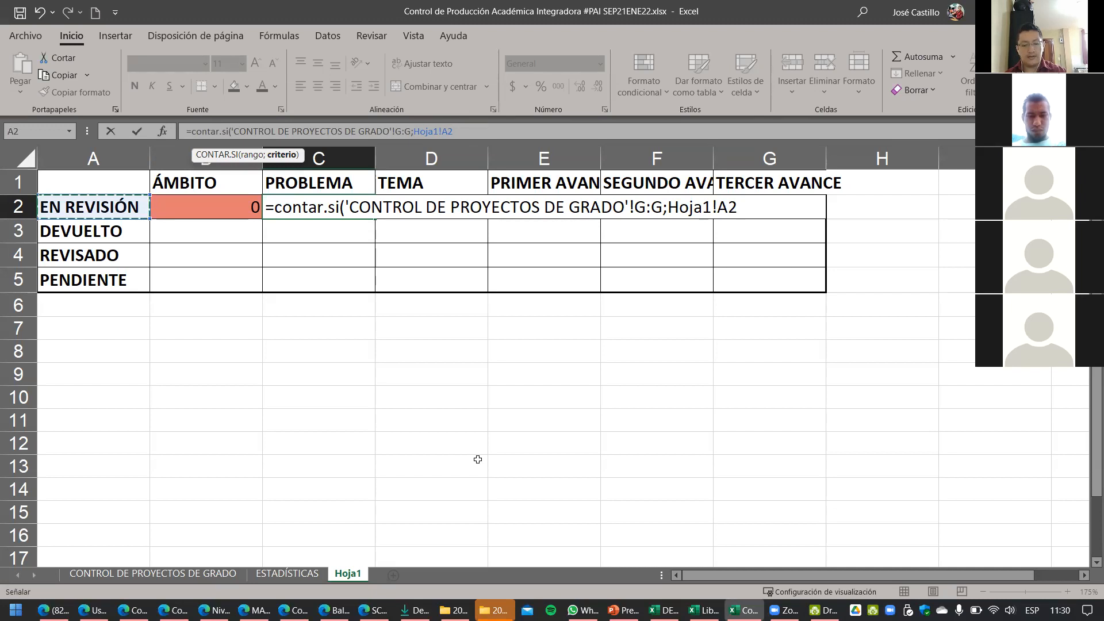
{"action": "type", "text": ")"}
{"action": "key", "text": "Return"}
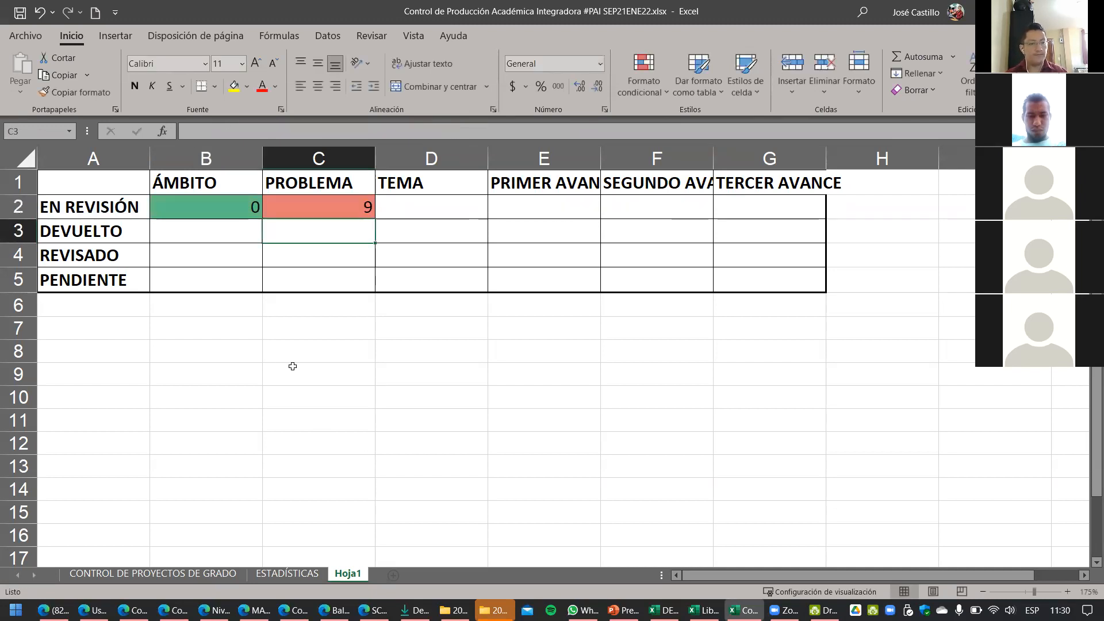
{"action": "left_click", "coordinate": [328, 211]}
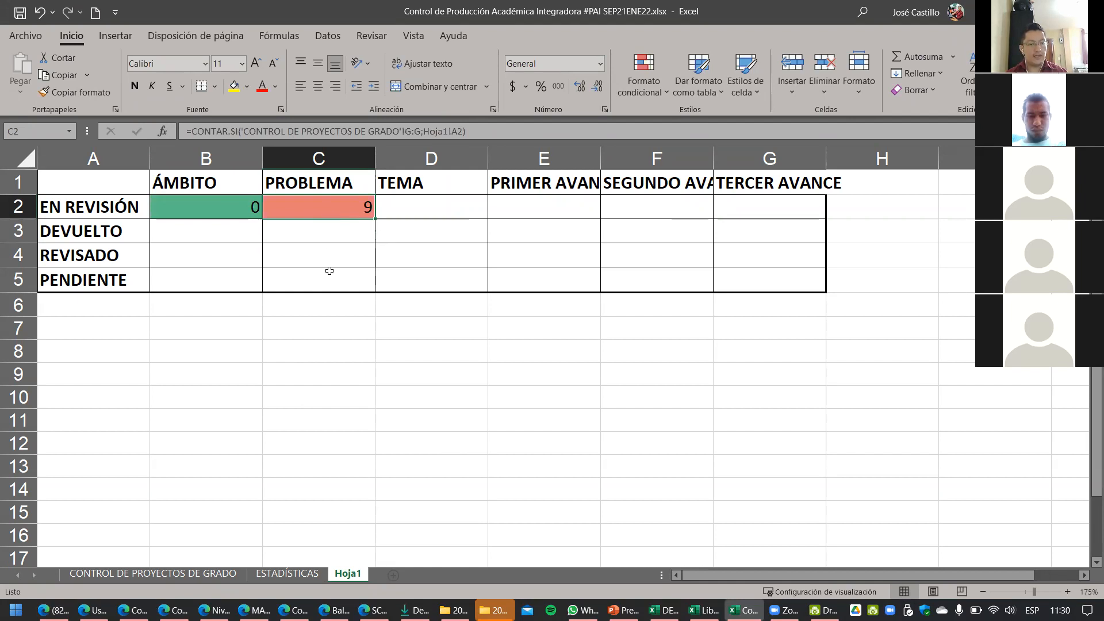
Step: Begin a CONTAR.SI formula in cell D2 for the TEMA count of EN REVISIÓN
{"action": "left_click", "coordinate": [418, 211]}
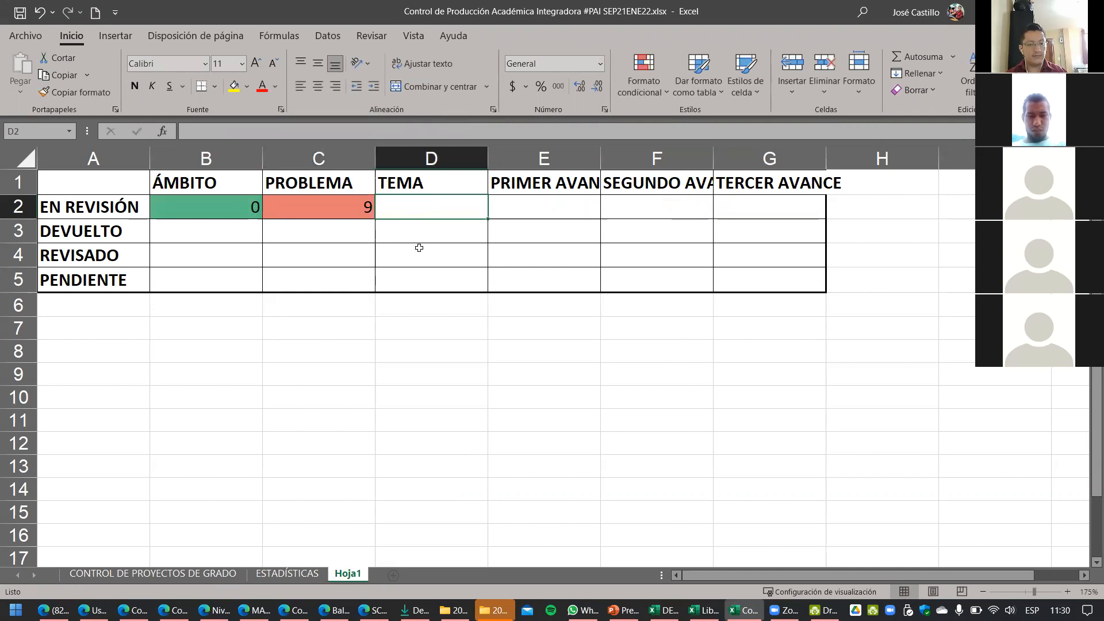
{"action": "type", "text": "="}
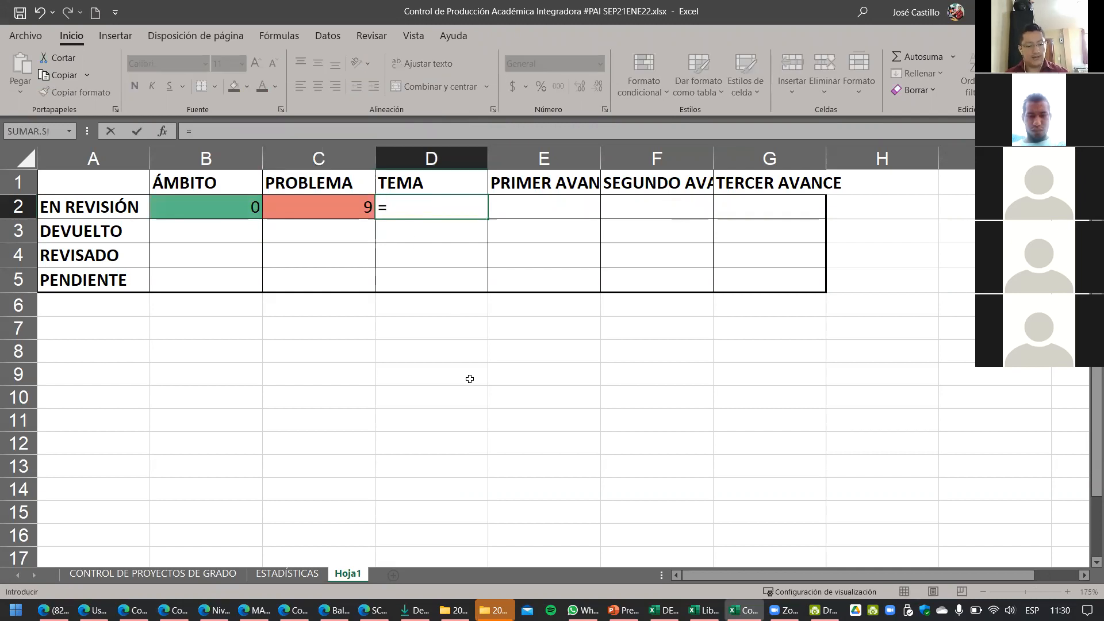
{"action": "type", "text": "contar"}
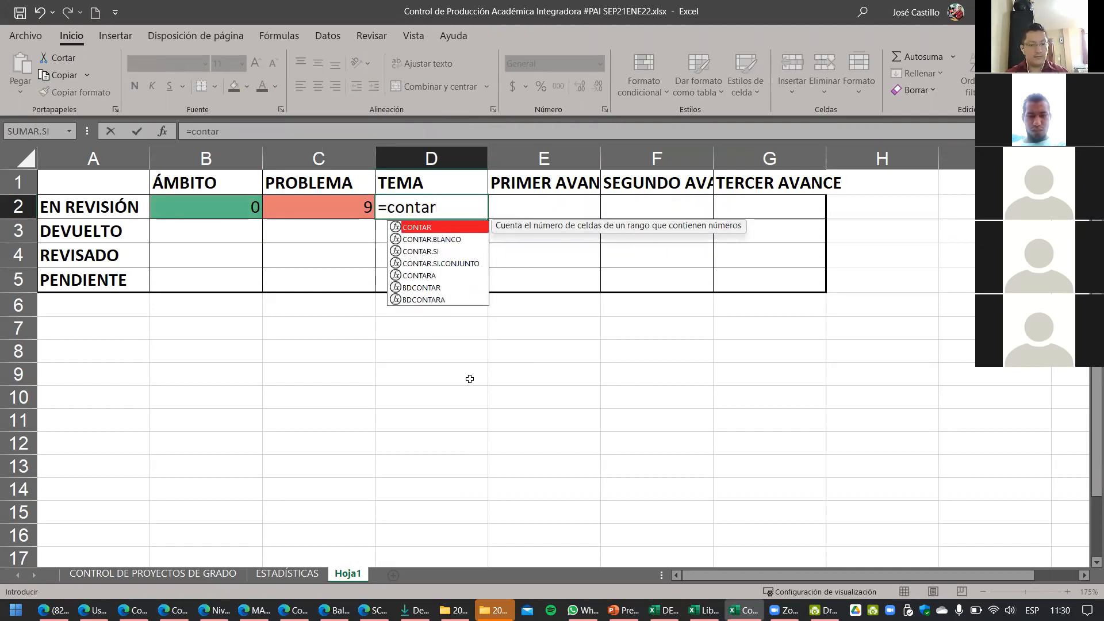
{"action": "key", "text": "Down"}
{"action": "key", "text": "Down"}
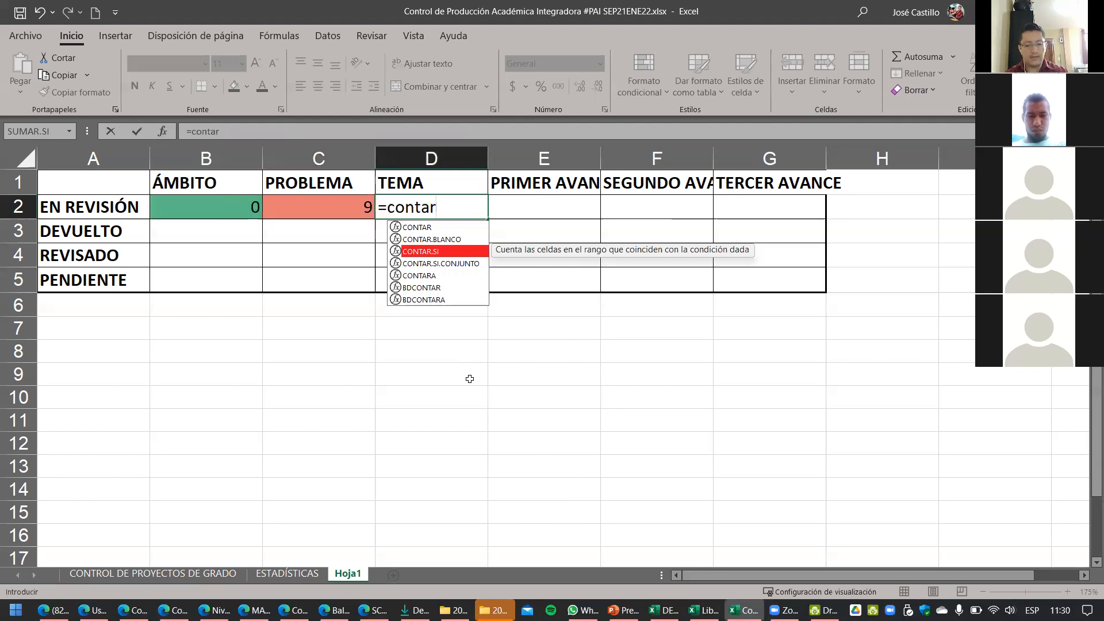
{"action": "type", "text": "("}
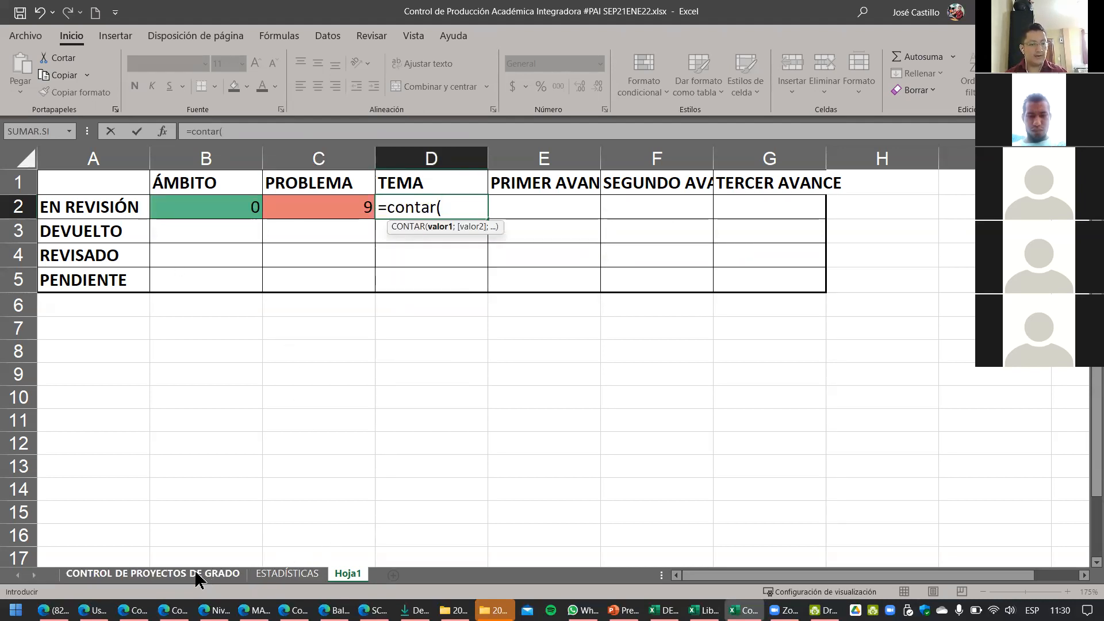
{"action": "left_click", "coordinate": [216, 133]}
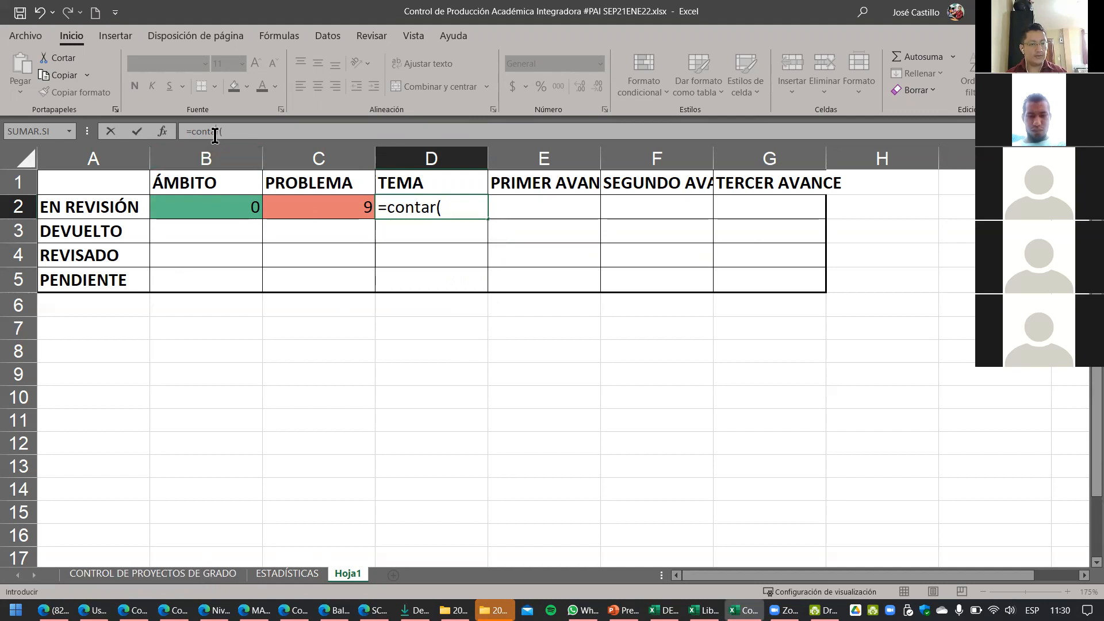
{"action": "type", "text": ".si"}
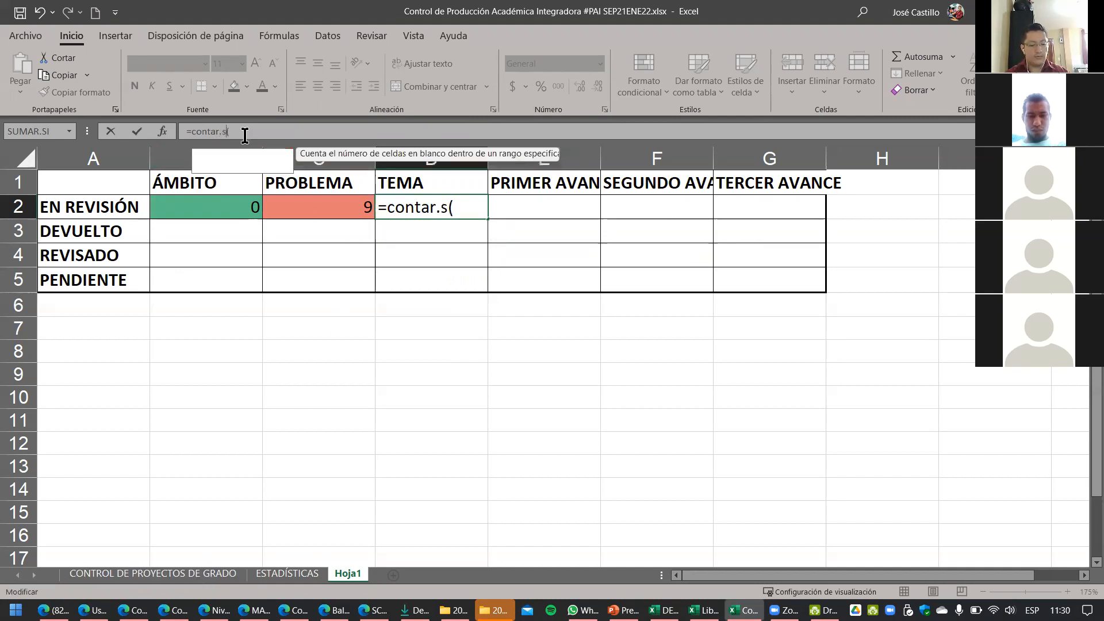
{"action": "left_click", "coordinate": [472, 210]}
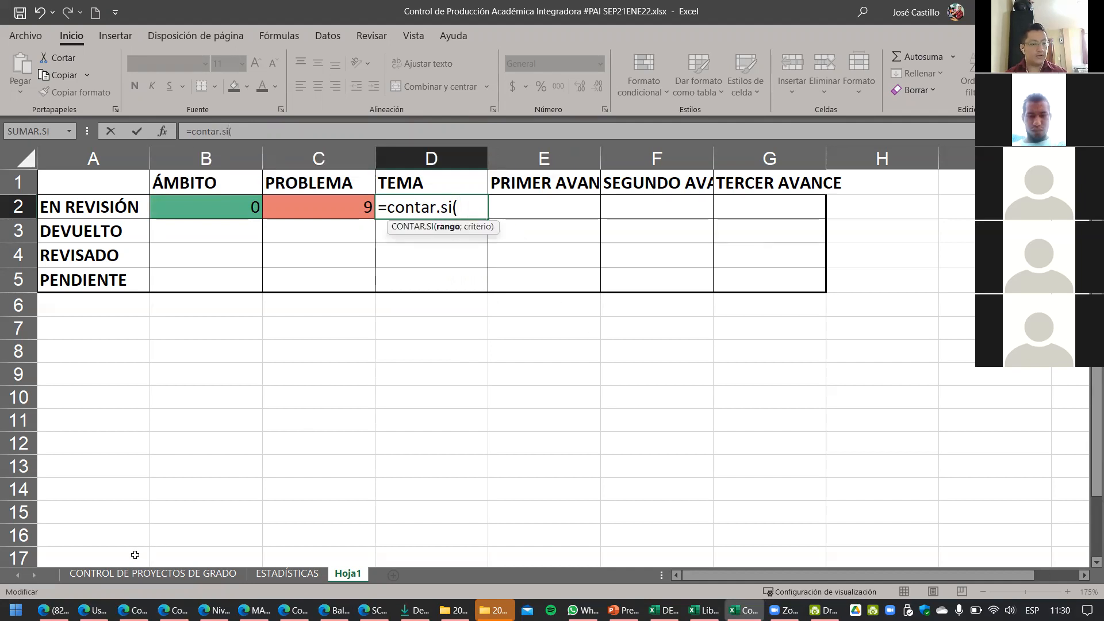
Step: Complete the D2 formula with column H of CONTROL DE PROYECTOS DE GRADO as range and Hoja1!A2 as criterion
{"action": "left_click", "coordinate": [140, 573]}
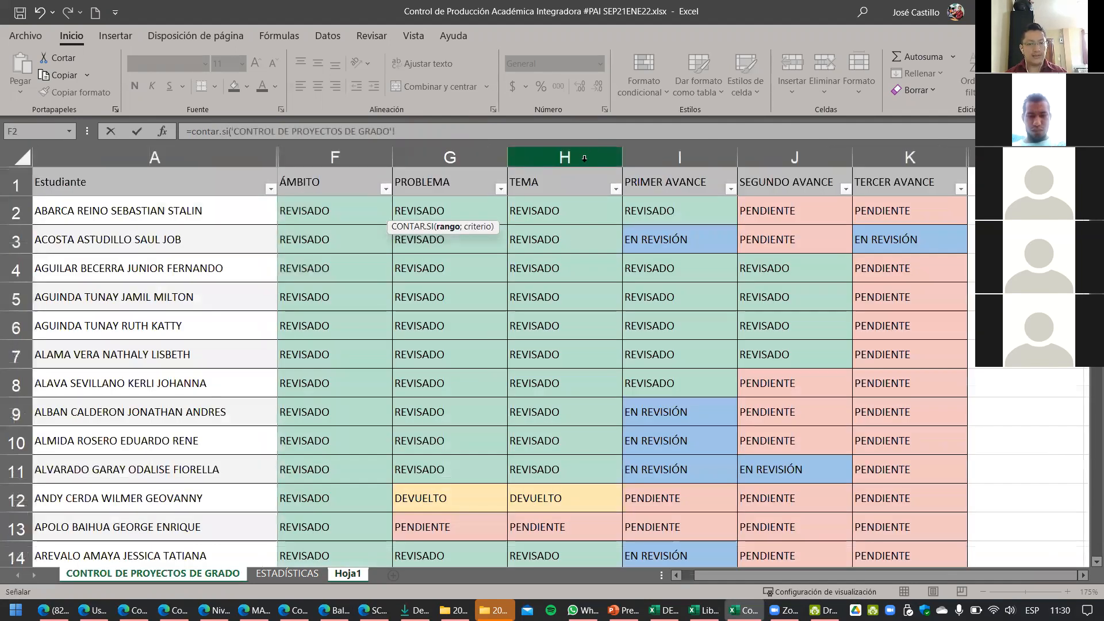
{"action": "left_click", "coordinate": [585, 158]}
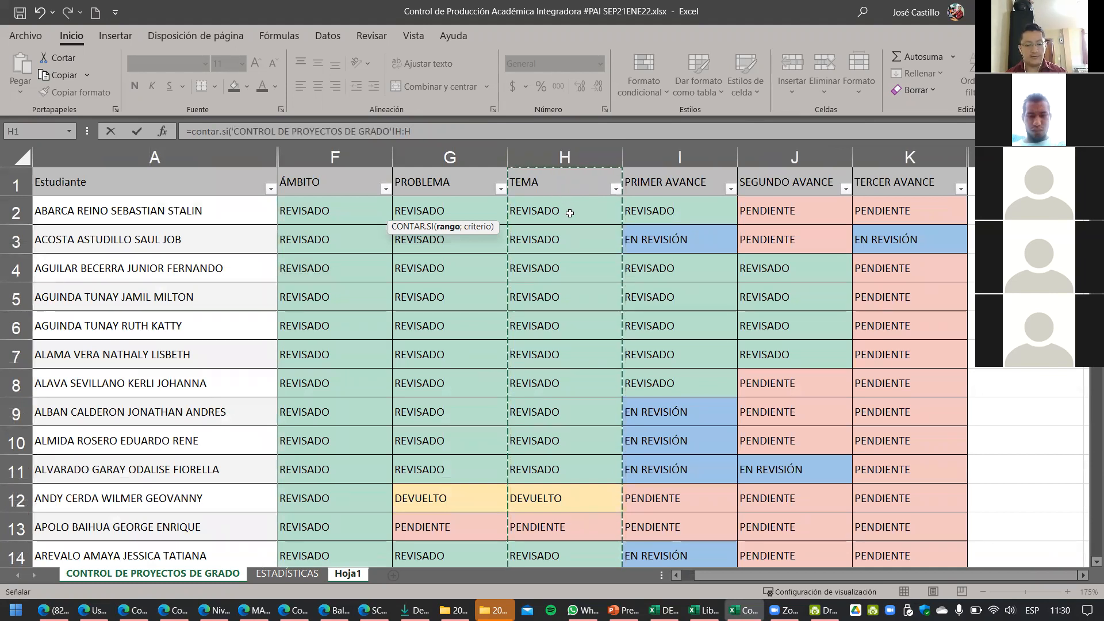
{"action": "type", "text": ";"}
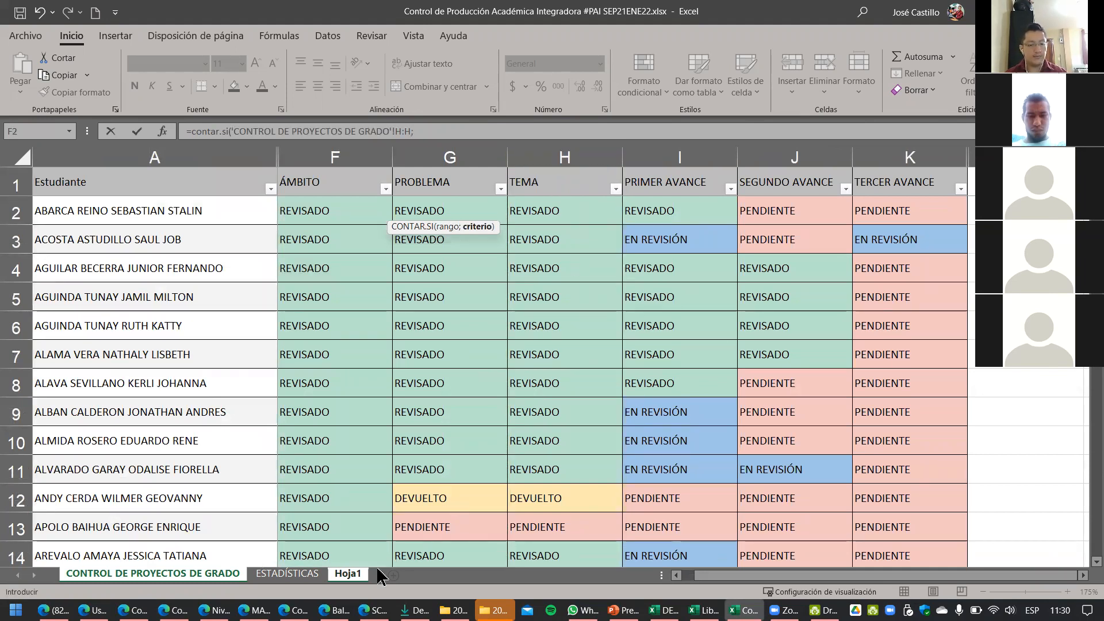
{"action": "left_click", "coordinate": [346, 573]}
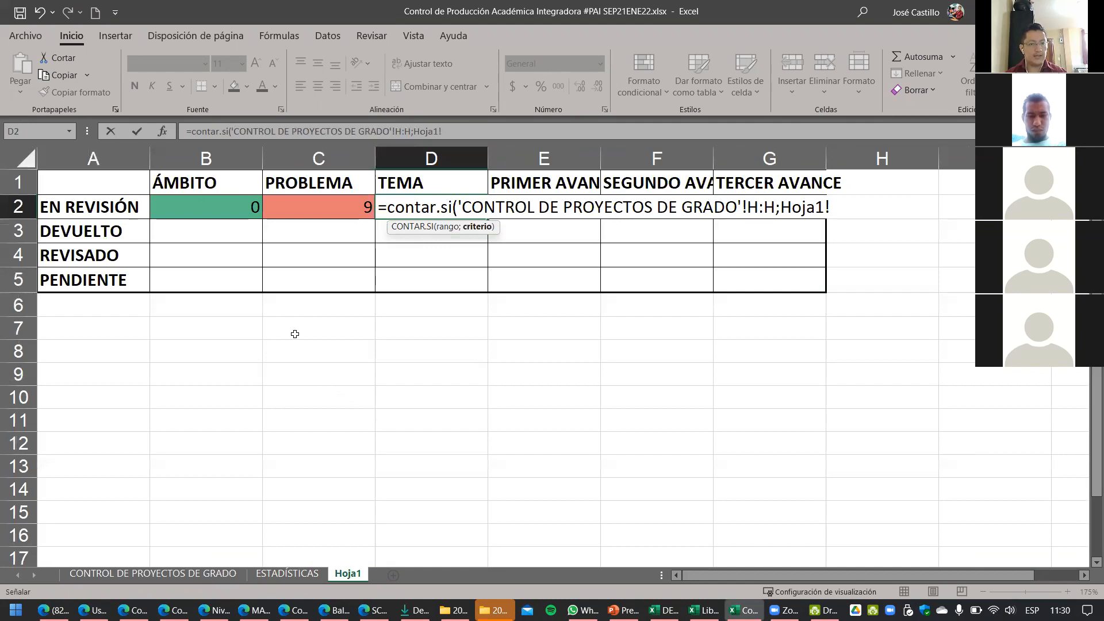
{"action": "left_click", "coordinate": [111, 214]}
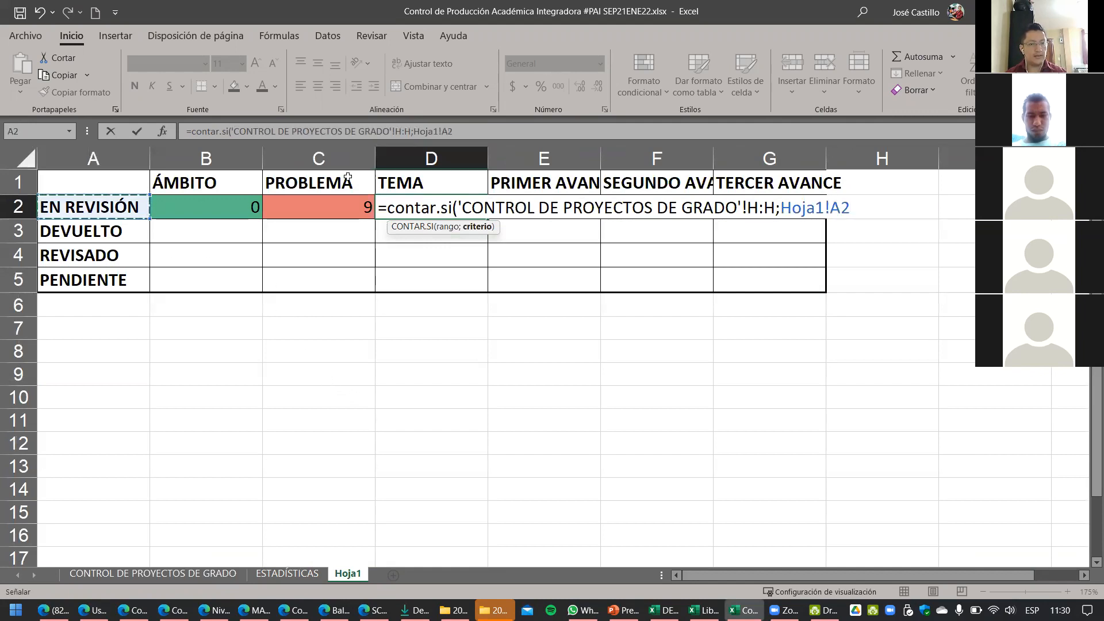
{"action": "left_click", "coordinate": [443, 132]}
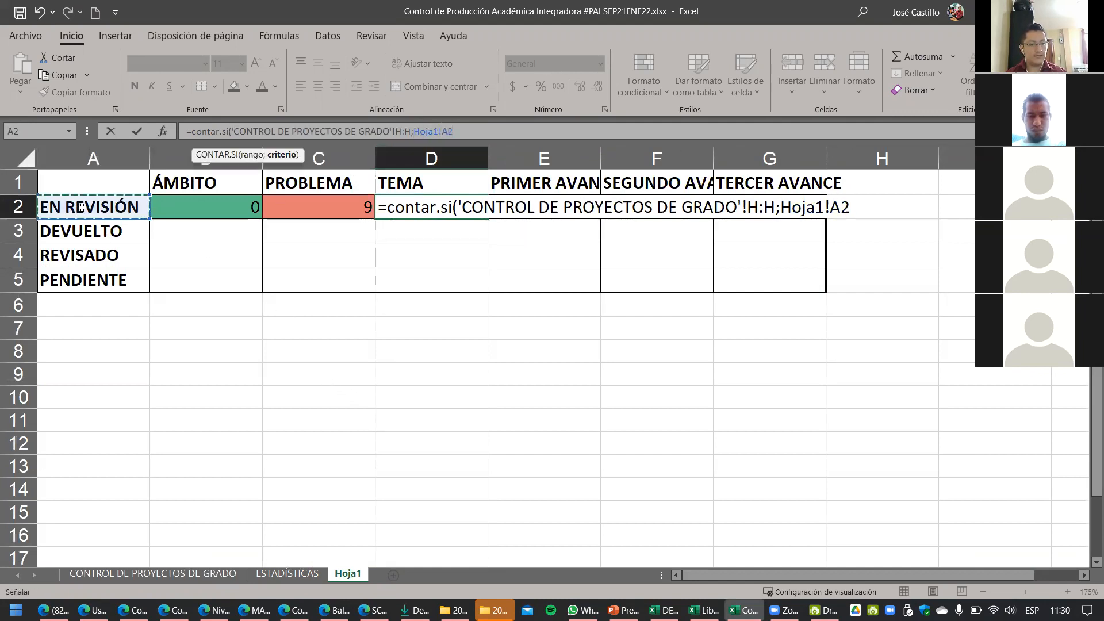
{"action": "double_click", "coordinate": [434, 131]}
{"action": "key", "text": "BackSpace"}
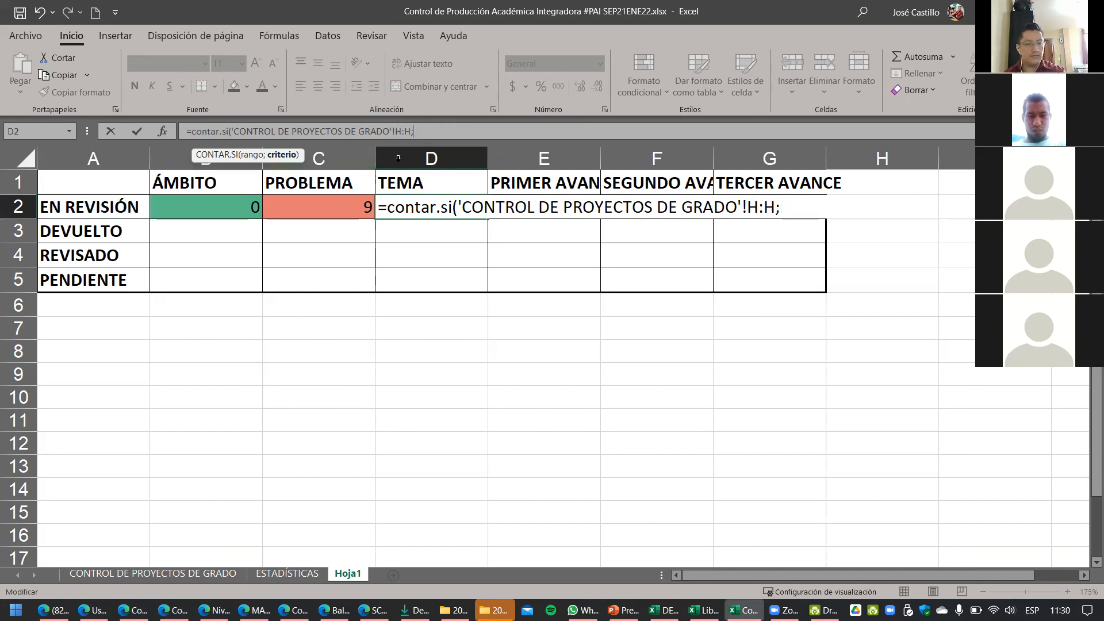
{"action": "left_click", "coordinate": [98, 213]}
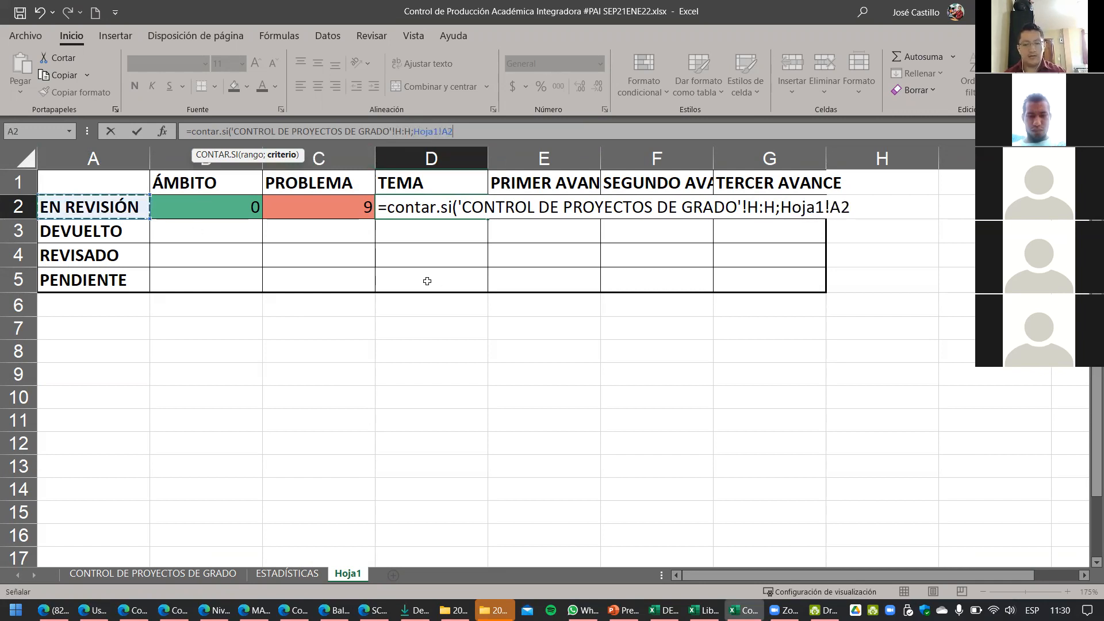
{"action": "key", "text": "Return"}
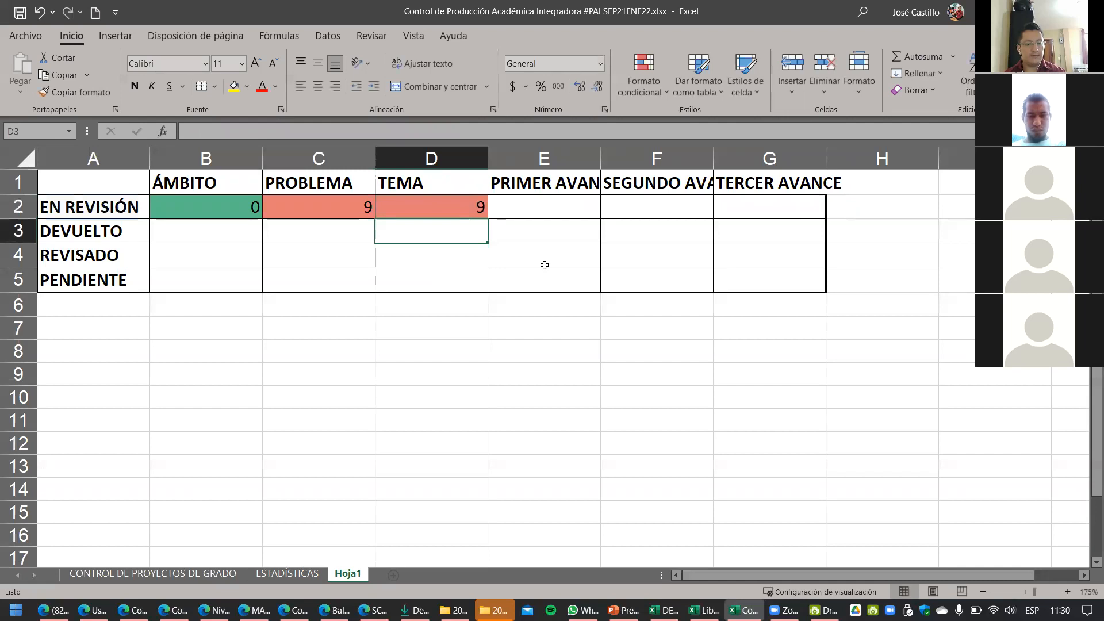
Step: Copy the EN REVISIÓN count formula for ÁMBITO from cell B2
{"action": "left_click", "coordinate": [559, 207]}
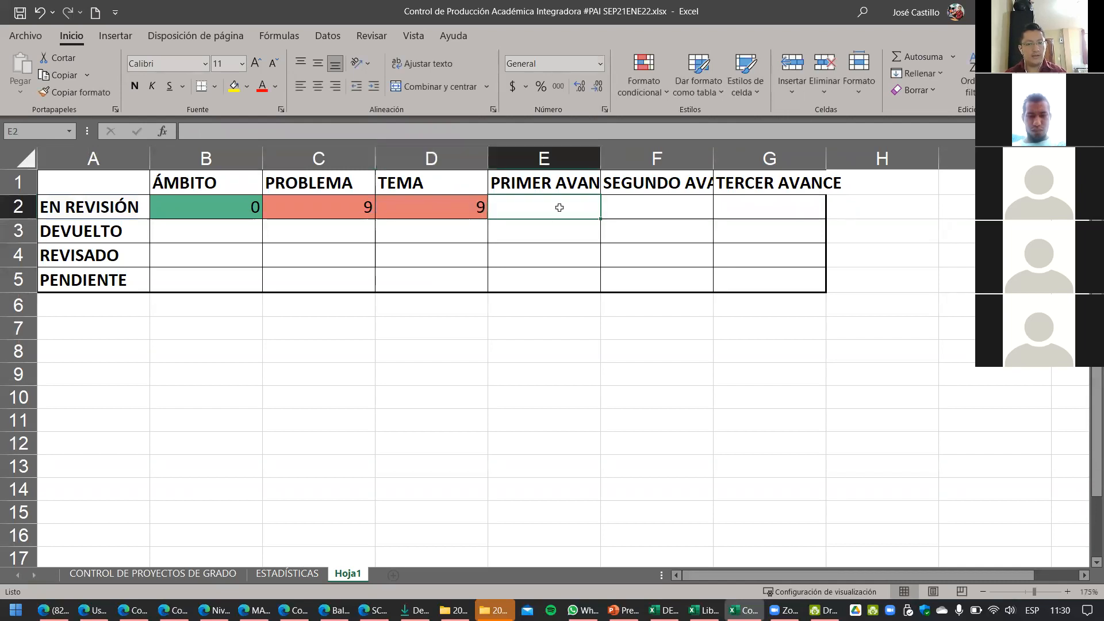
{"action": "left_click", "coordinate": [239, 210]}
{"action": "key", "text": "ctrl+c"}
{"action": "left_click_drag", "start_coordinate": [332, 211], "coordinate": [743, 210]}
{"action": "left_click", "coordinate": [468, 278]}
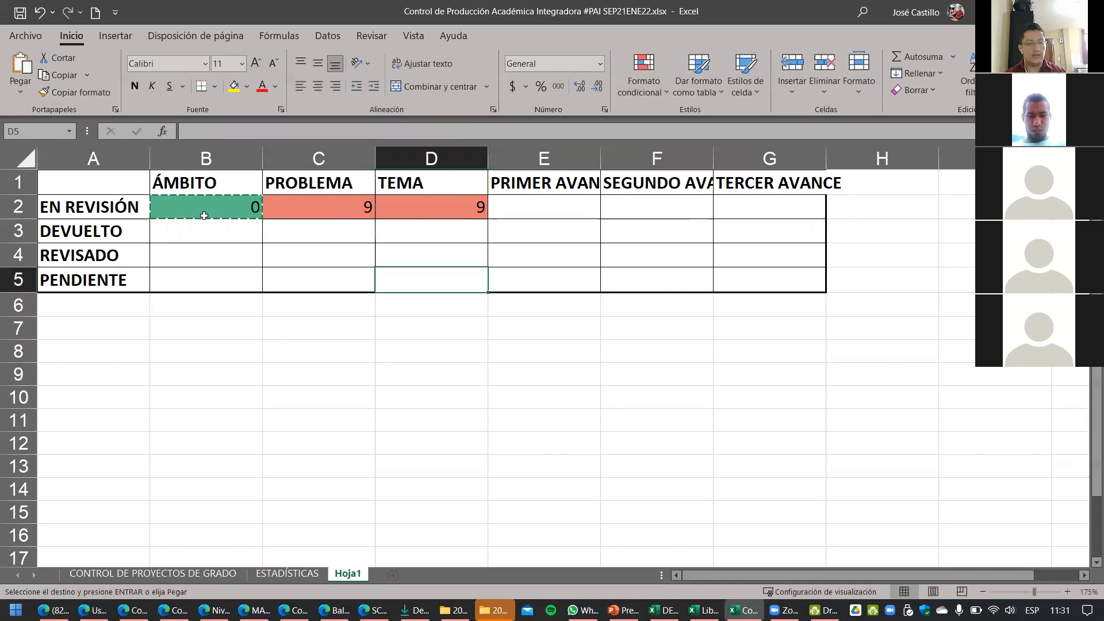
{"action": "left_click", "coordinate": [206, 210]}
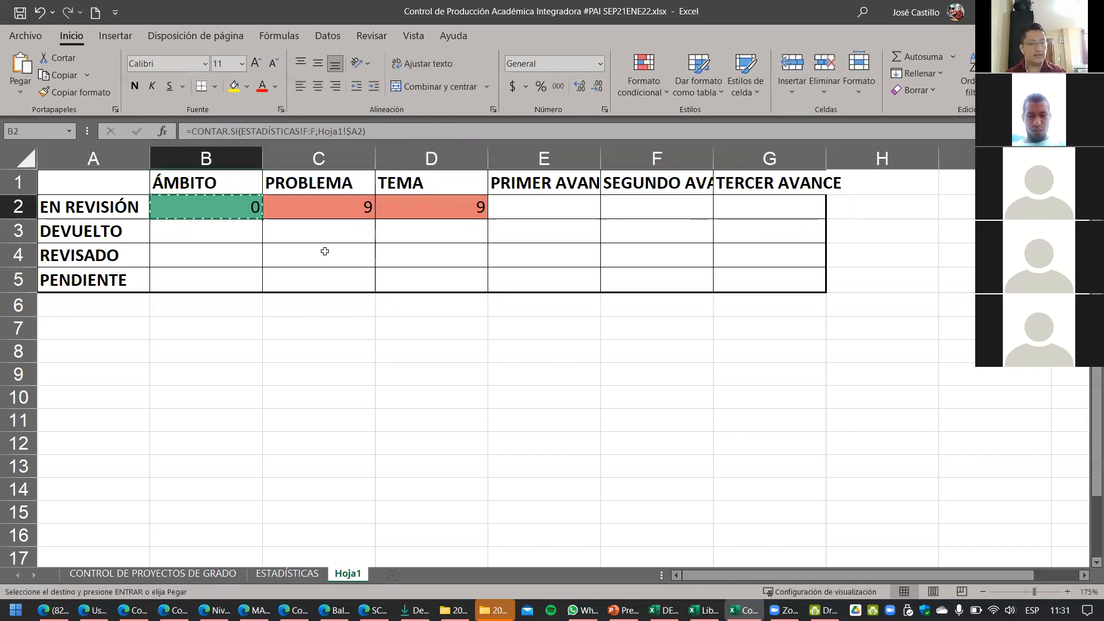
Step: Paste only the formula from B2 into C2:G2, covering the EN REVISIÓN row from PROBLEMA to TERCER AVANCE
{"action": "left_click_drag", "start_coordinate": [329, 208], "coordinate": [739, 212]}
{"action": "key", "text": "ctrl+v"}
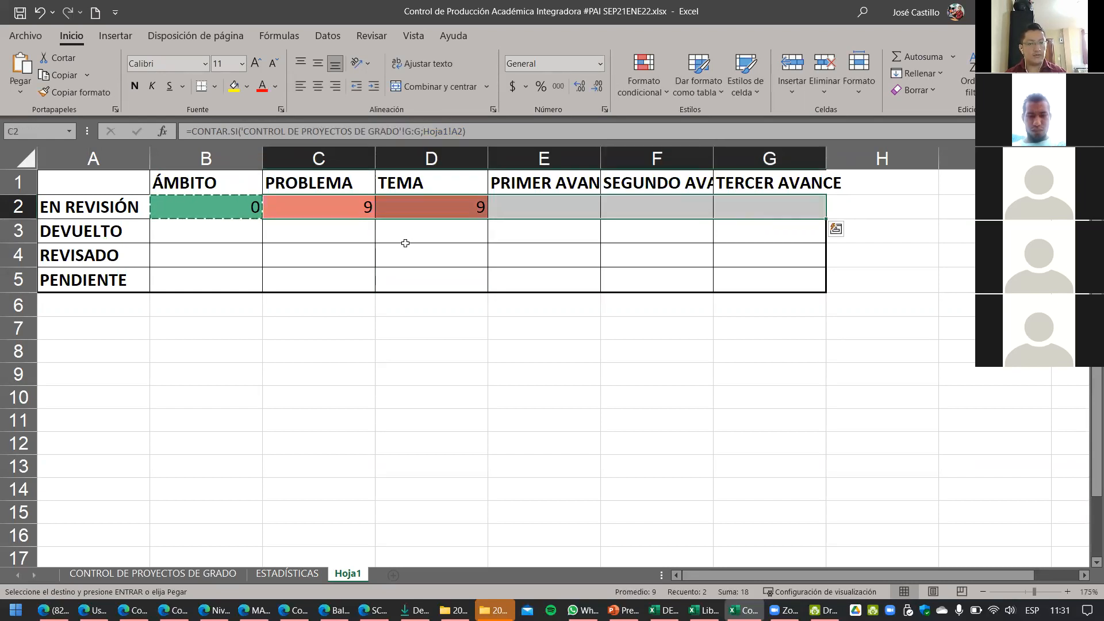
{"action": "left_click", "coordinate": [70, 38]}
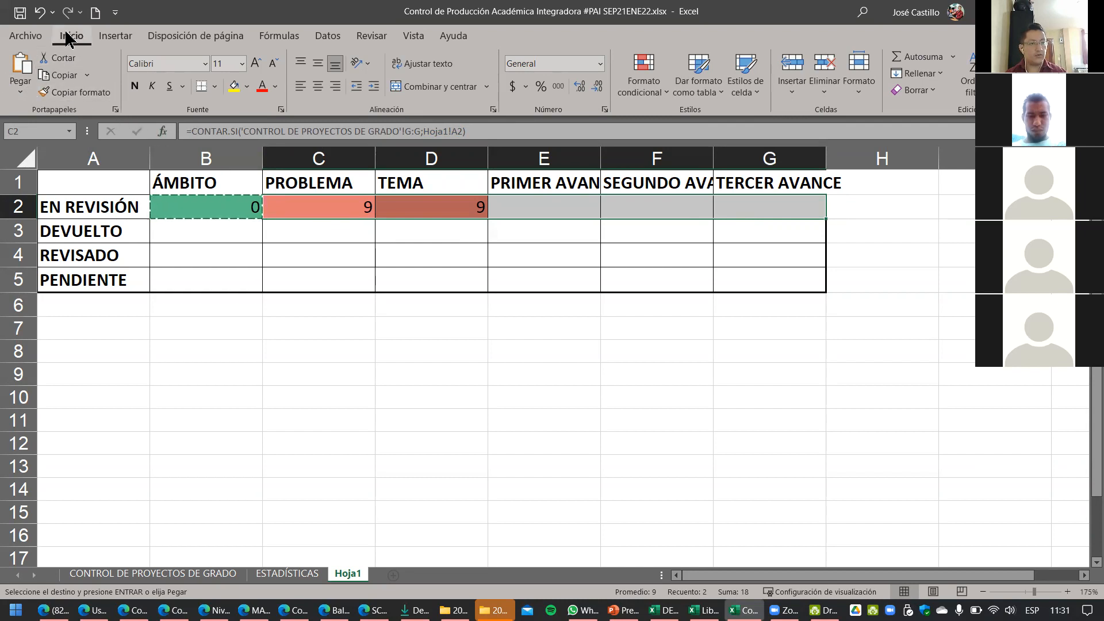
{"action": "left_click", "coordinate": [22, 97]}
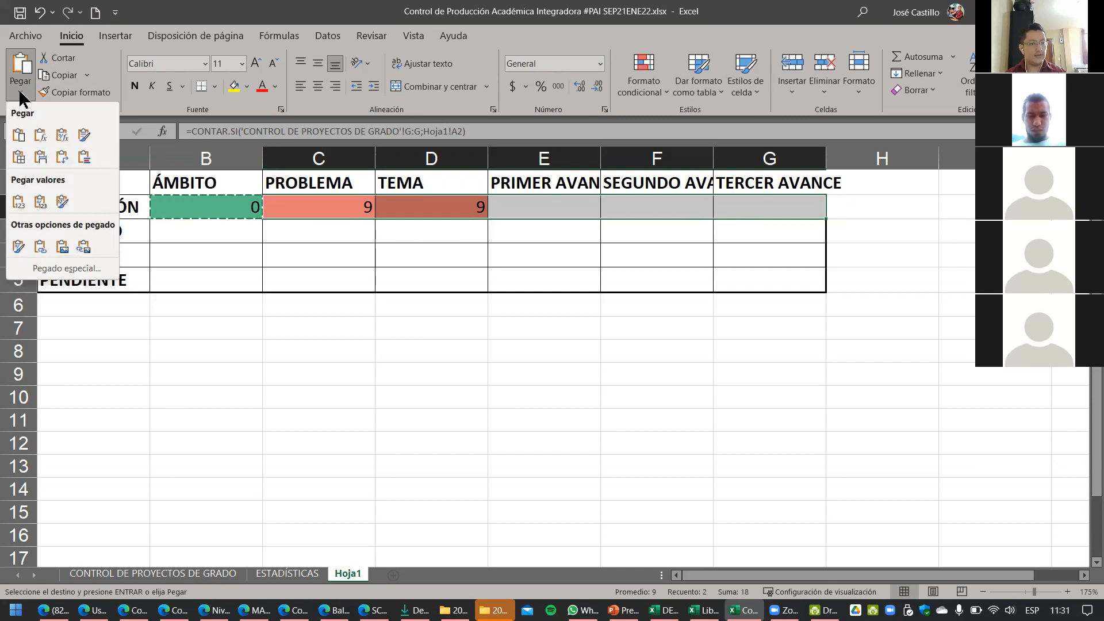
{"action": "left_click", "coordinate": [43, 137]}
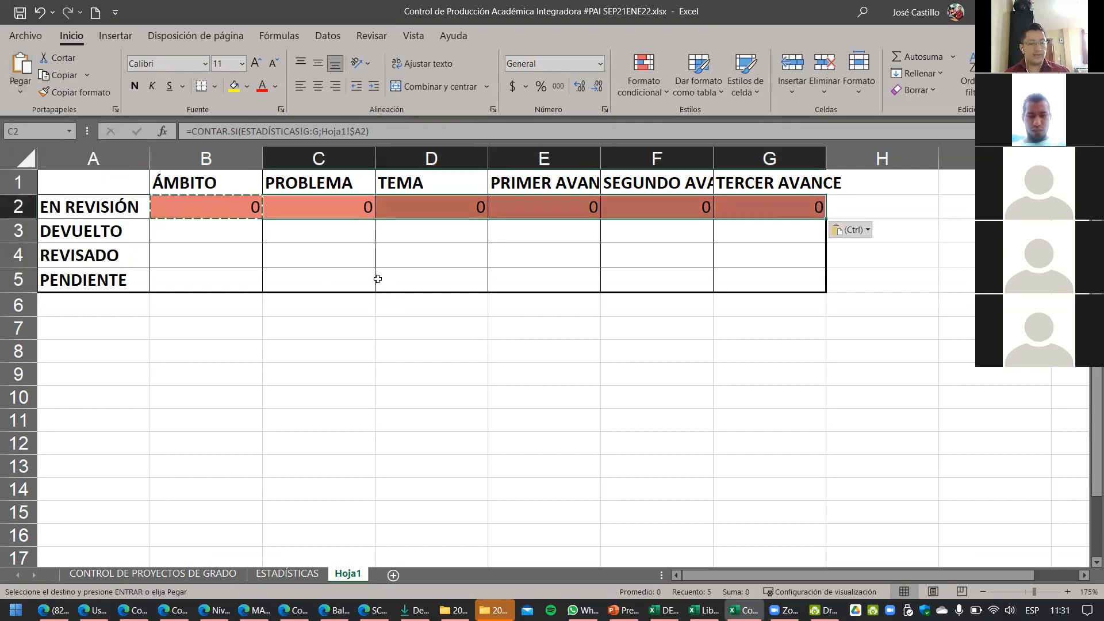
{"action": "left_click", "coordinate": [378, 277]}
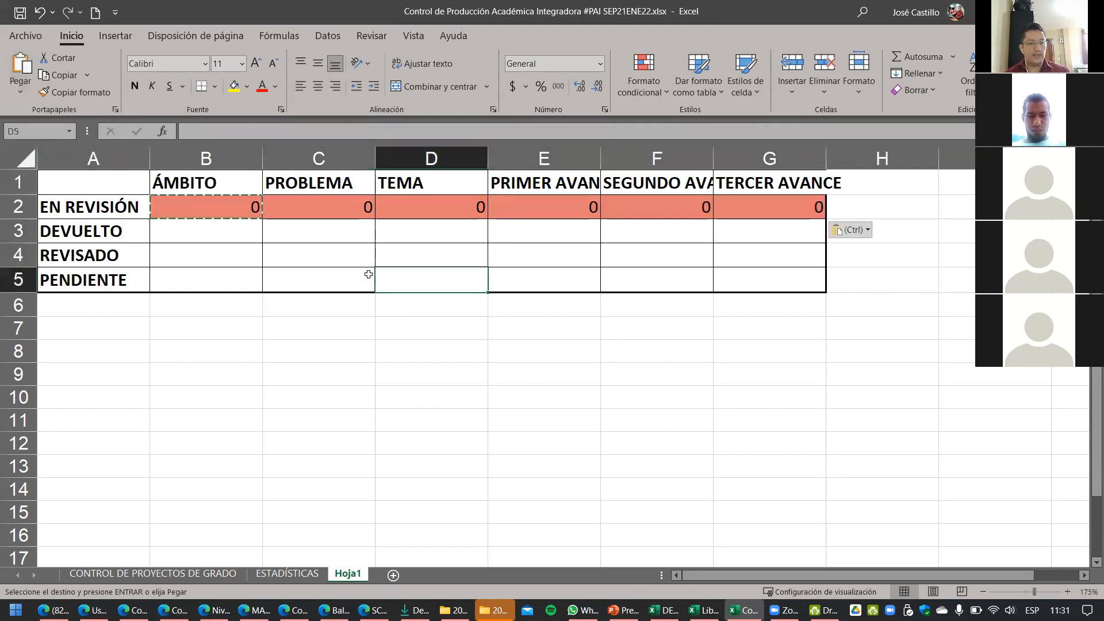
Step: Compare the sheet and column references in the EN REVISIÓN formulas with the columns of CONTROL DE PROYECTOS DE GRADO
{"action": "left_click", "coordinate": [214, 211]}
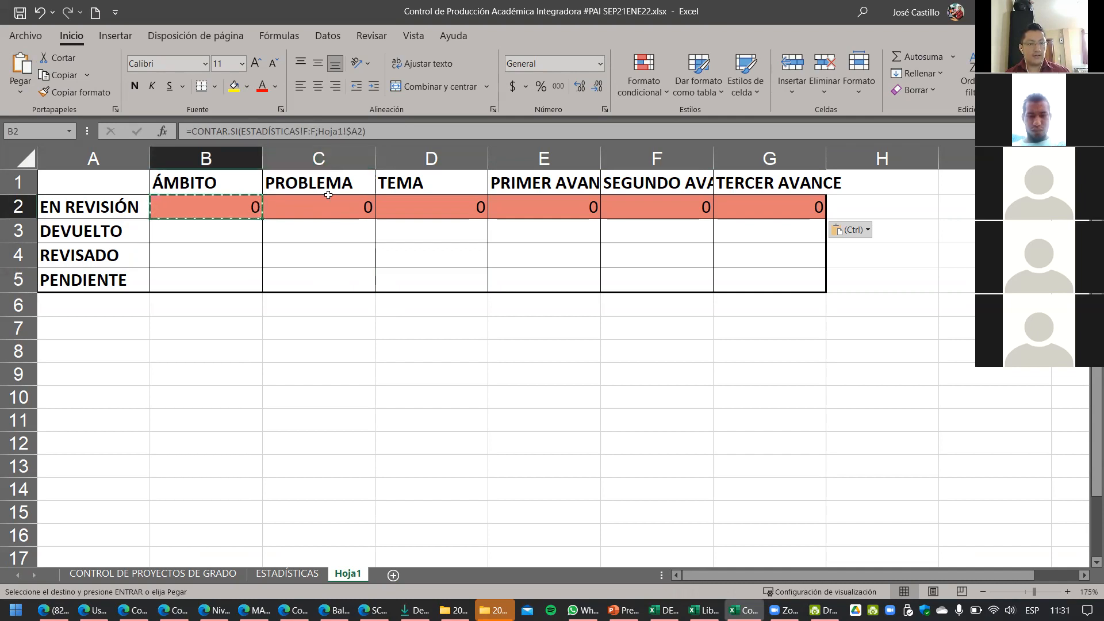
{"action": "left_click", "coordinate": [313, 216]}
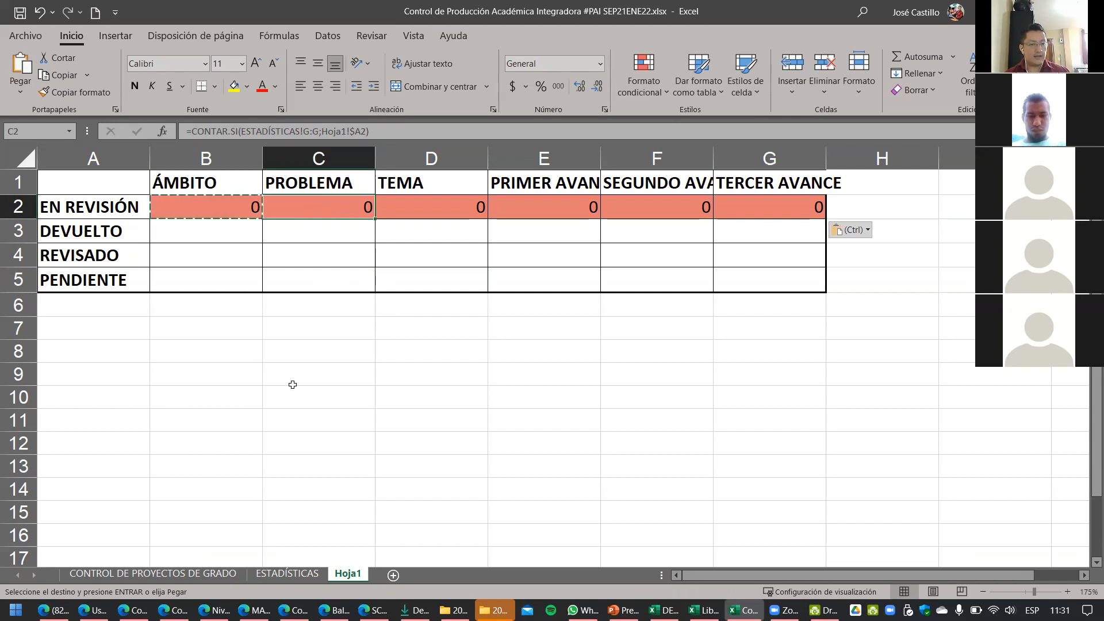
{"action": "left_click", "coordinate": [210, 573]}
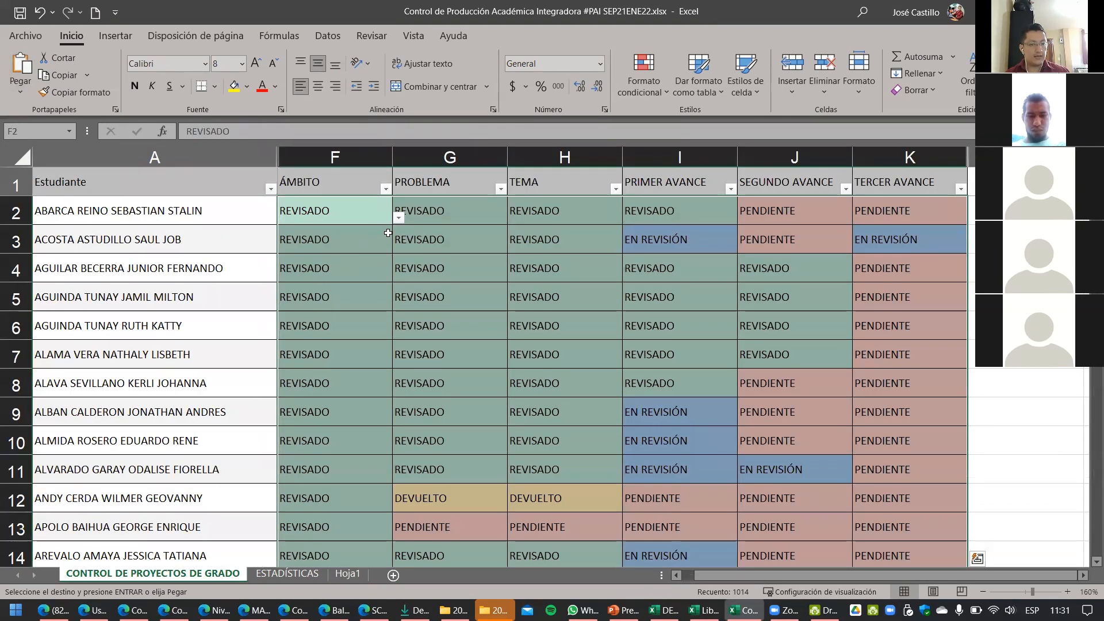
{"action": "left_click", "coordinate": [343, 575]}
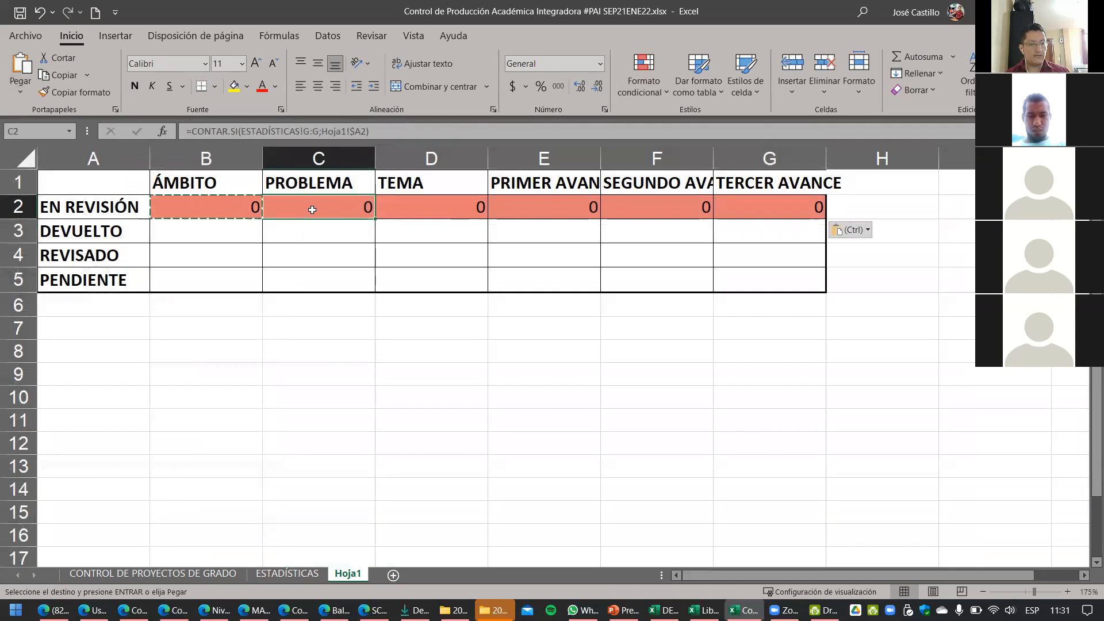
{"action": "left_click", "coordinate": [410, 202]}
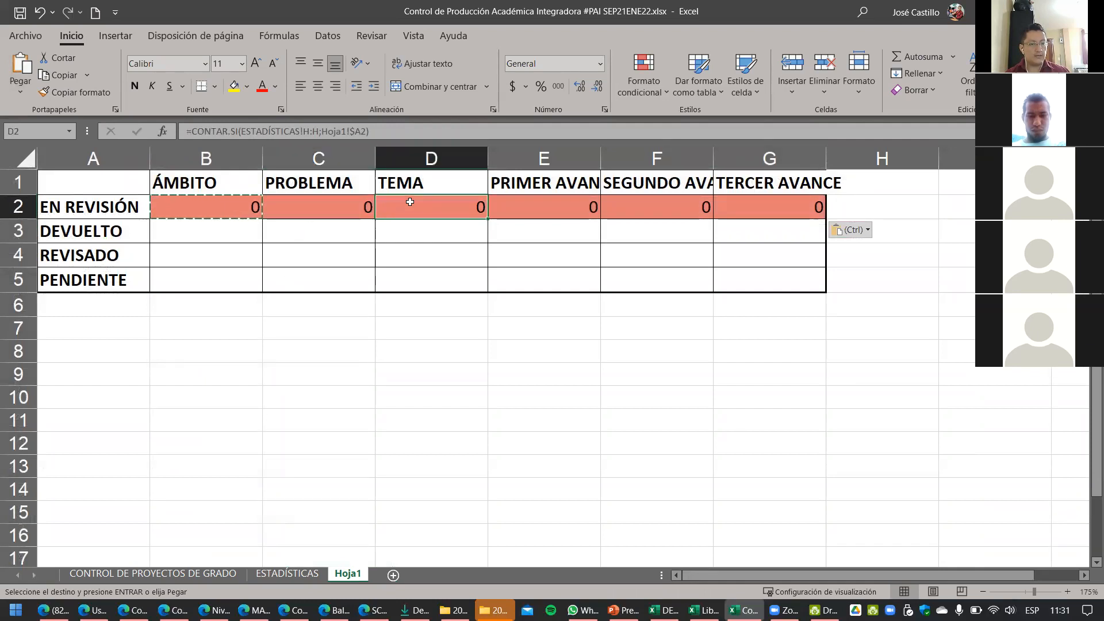
{"action": "left_click", "coordinate": [517, 205]}
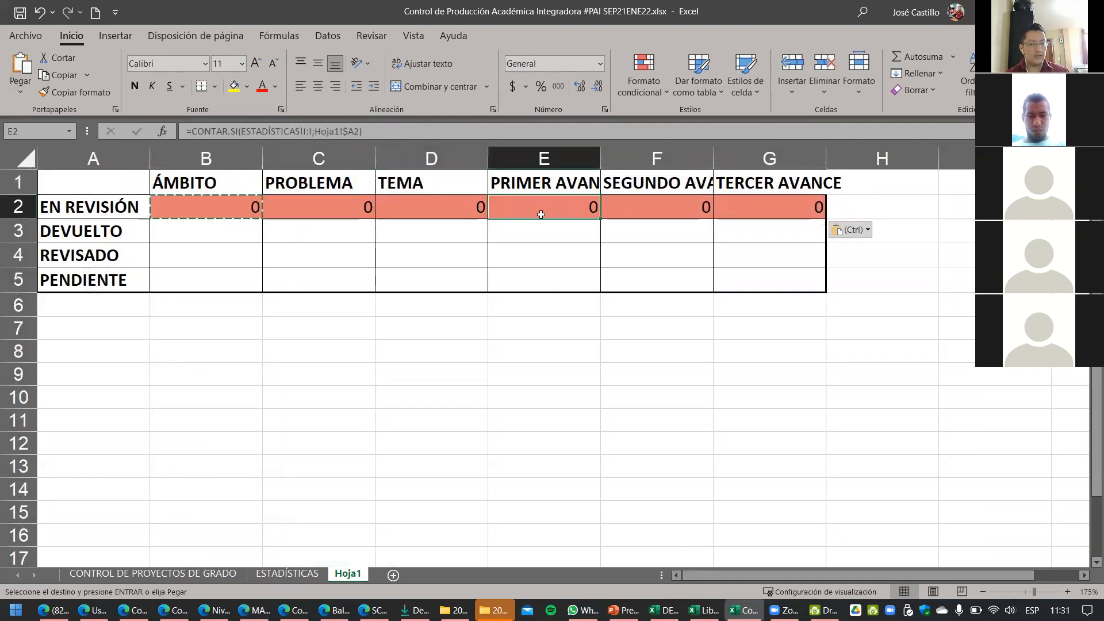
{"action": "left_click", "coordinate": [460, 212]}
{"action": "left_click", "coordinate": [340, 204]}
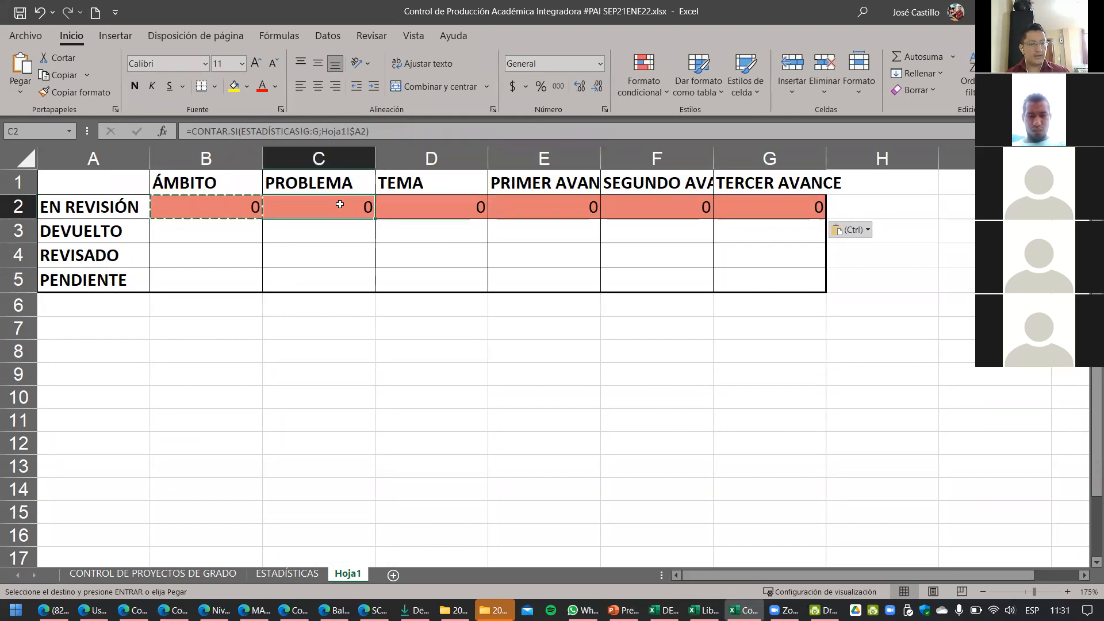
{"action": "left_click", "coordinate": [407, 204]}
{"action": "left_click", "coordinate": [526, 205]}
{"action": "left_click", "coordinate": [651, 206]}
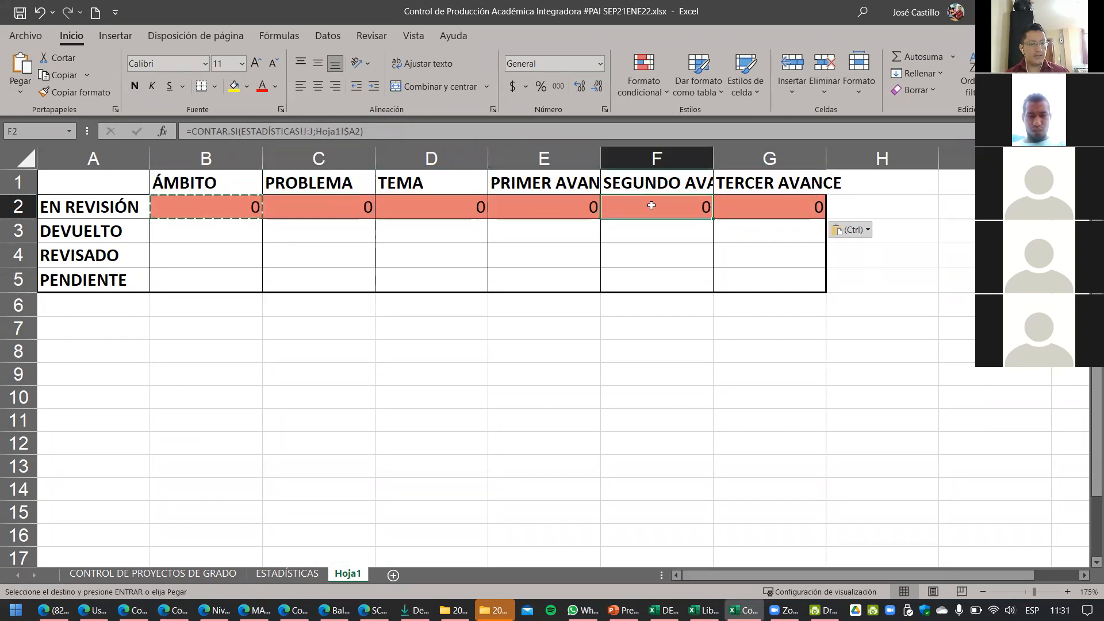
{"action": "left_click", "coordinate": [740, 208]}
{"action": "left_click", "coordinate": [361, 209]}
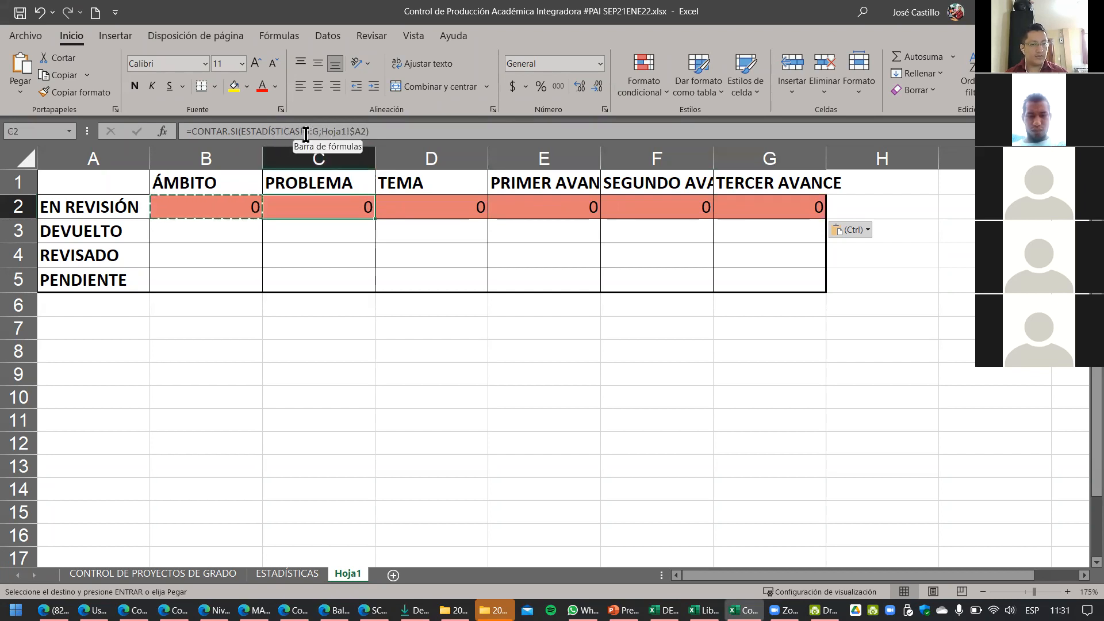
Step: Check the PROBLEMA column in CONTROL DE PROYECTOS DE GRADO, then review the B2 to E2 formulas in Hoja1
{"action": "left_click", "coordinate": [163, 574]}
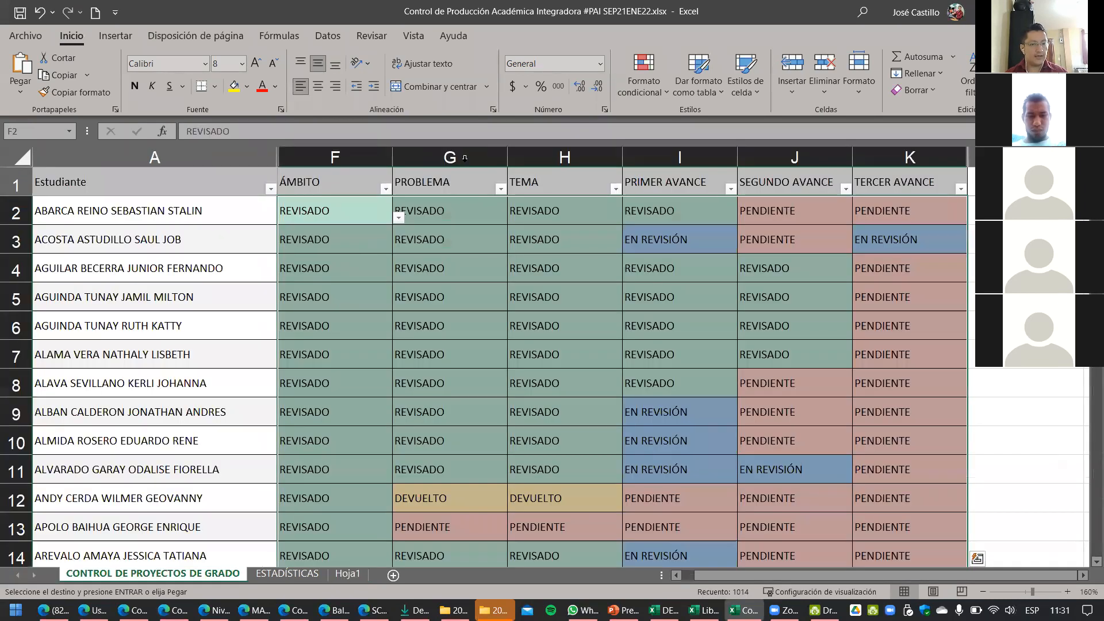
{"action": "left_click", "coordinate": [464, 158]}
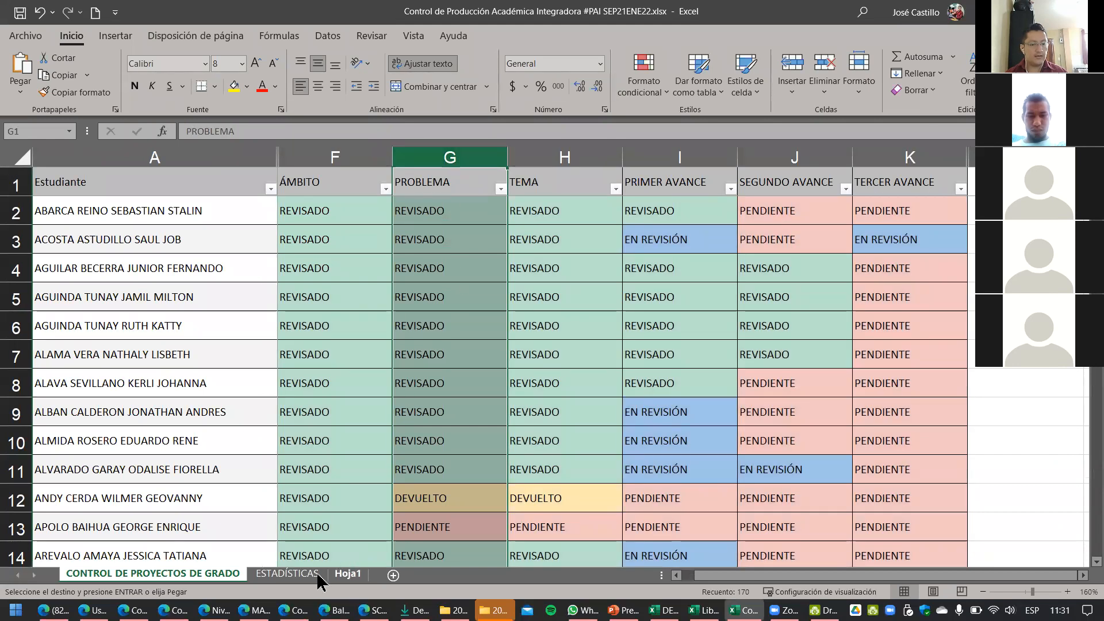
{"action": "left_click", "coordinate": [287, 573]}
{"action": "left_click", "coordinate": [347, 573]}
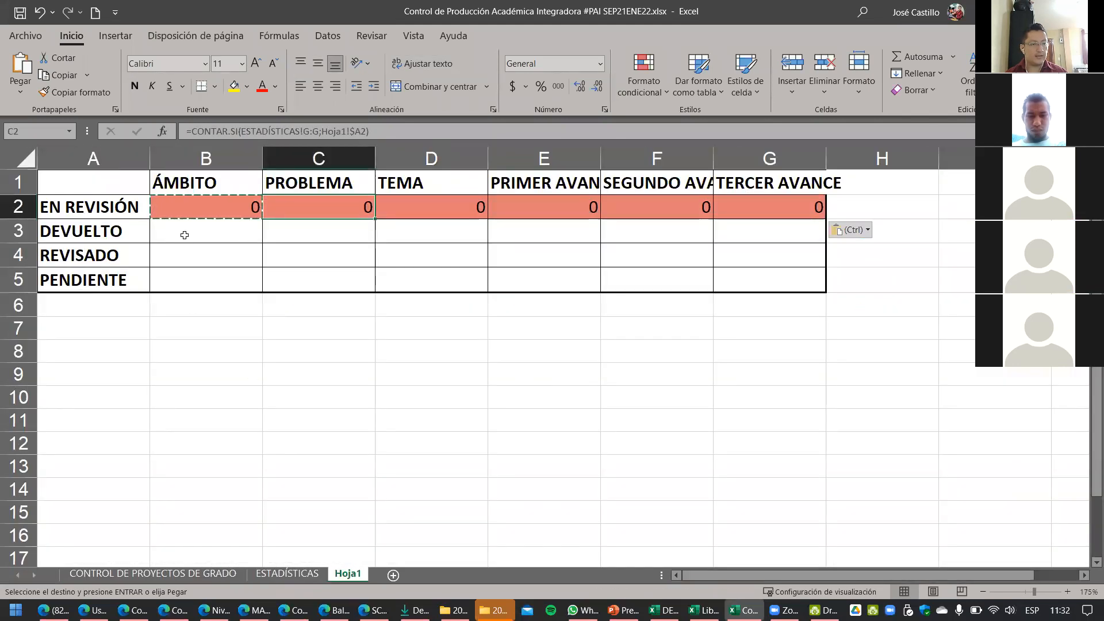
{"action": "left_click", "coordinate": [248, 207]}
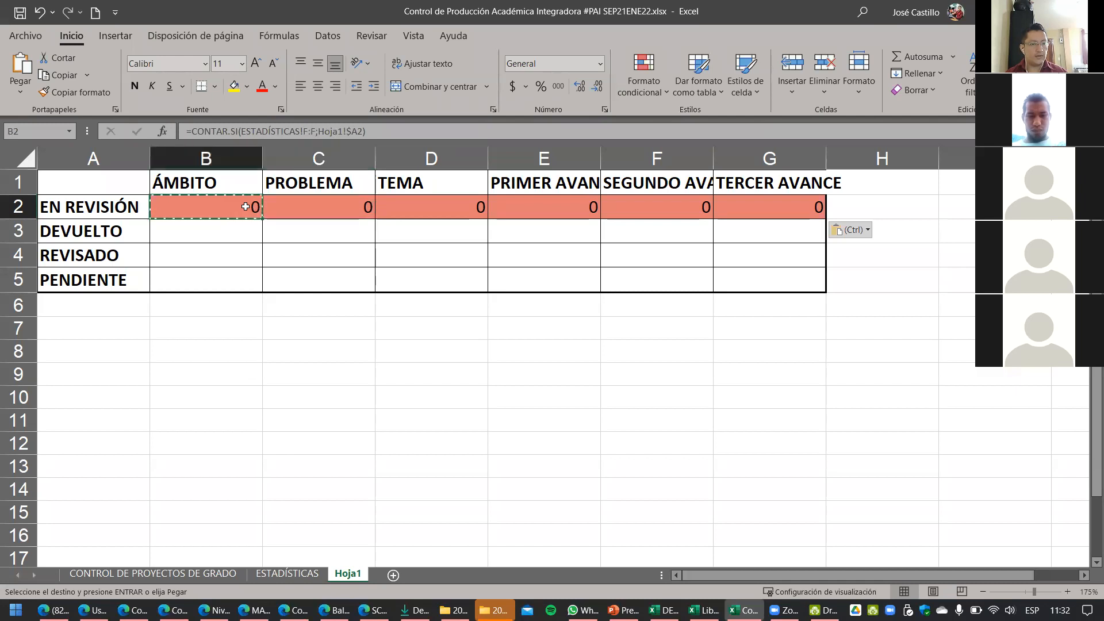
{"action": "left_click", "coordinate": [331, 209]}
{"action": "left_click", "coordinate": [432, 207]}
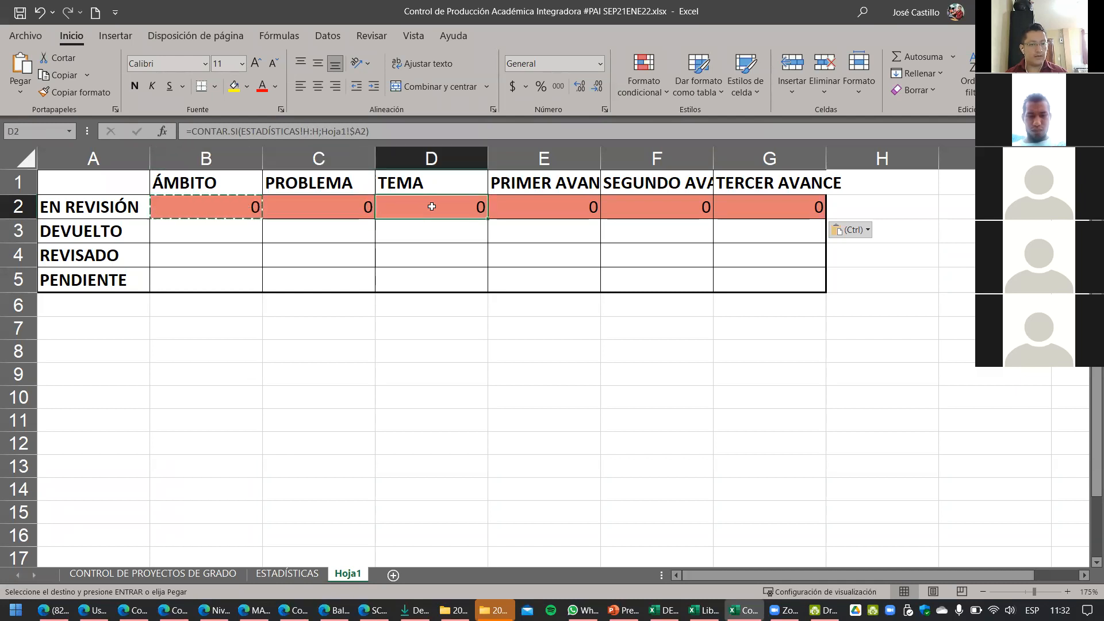
{"action": "left_click", "coordinate": [513, 205]}
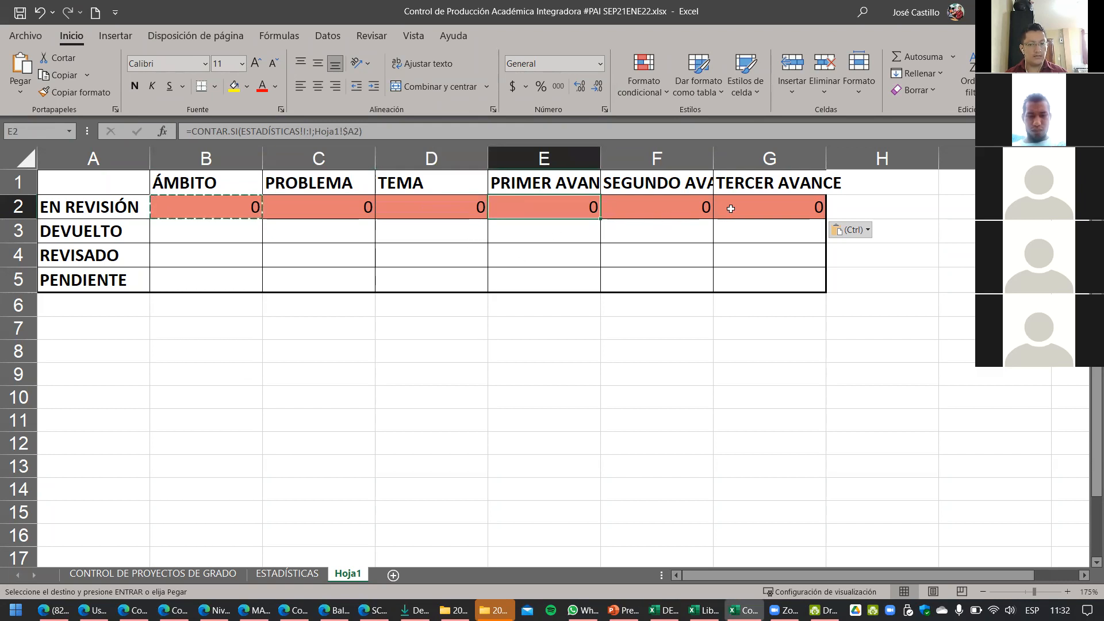
Step: Copy the EN REVISIÓN formulas in B2:G2 and paste only the formulas into B3:G5 for the remaining statuses
{"action": "left_click_drag", "start_coordinate": [219, 207], "coordinate": [739, 207]}
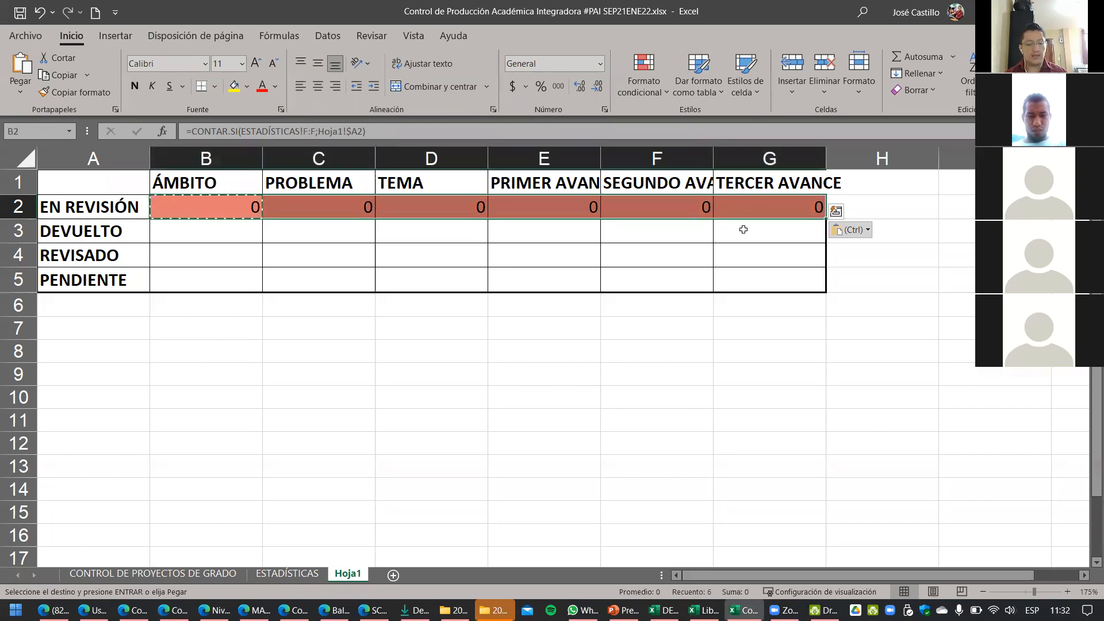
{"action": "key", "text": "ctrl+c"}
{"action": "left_click_drag", "start_coordinate": [253, 229], "coordinate": [748, 273]}
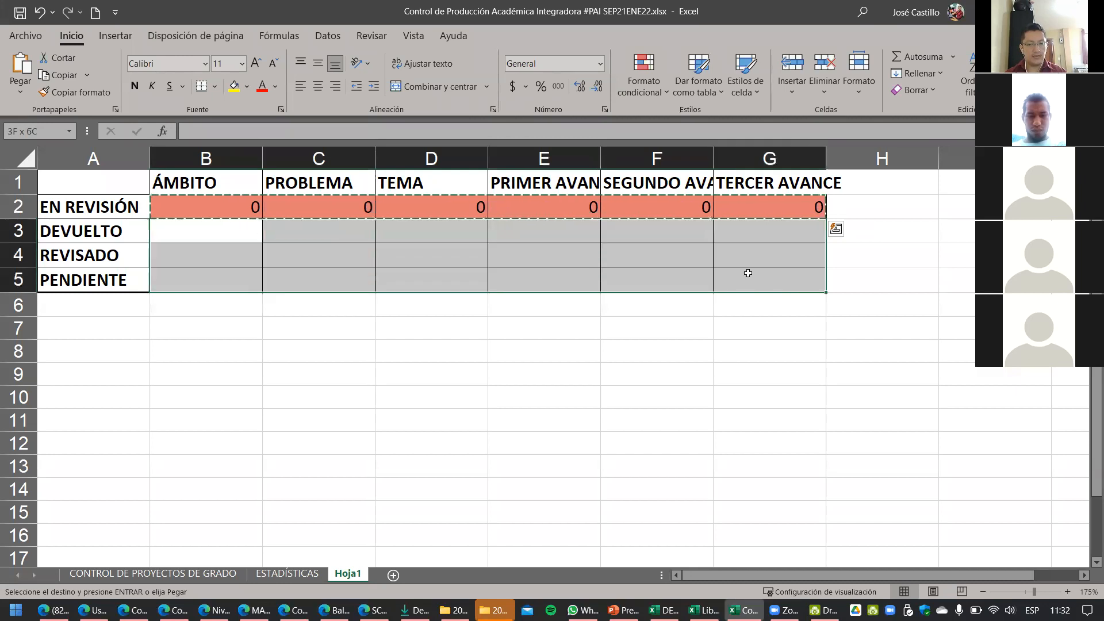
{"action": "left_click", "coordinate": [21, 88]}
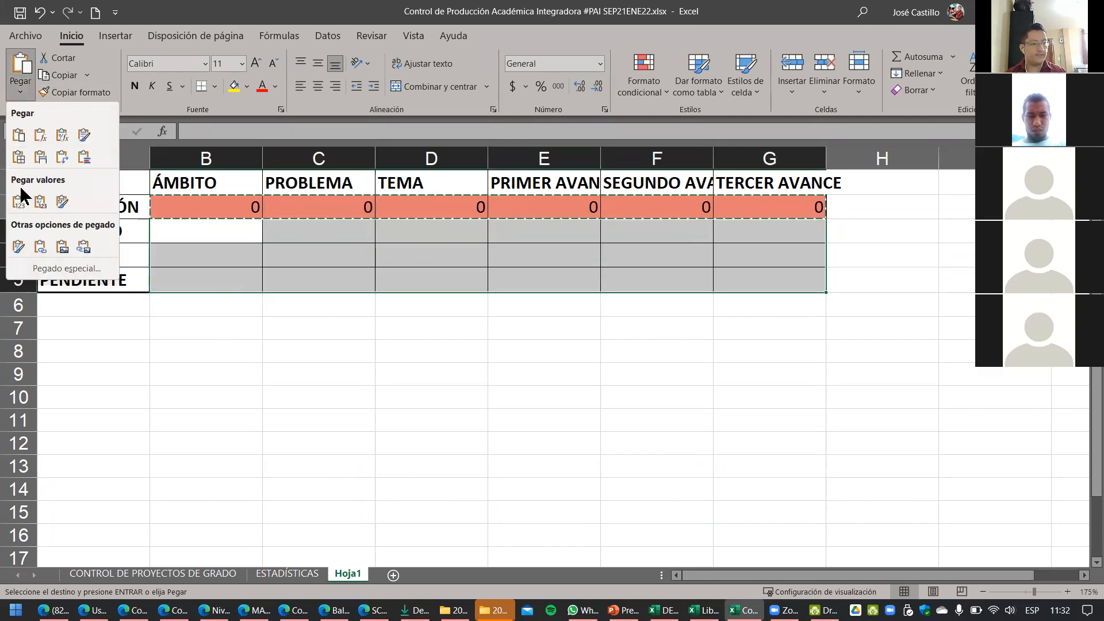
{"action": "left_click", "coordinate": [40, 135]}
Step: Inspect the column and criterion references of the ÁMBITO and PROBLEMA formulas across the status rows
{"action": "left_click", "coordinate": [360, 245]}
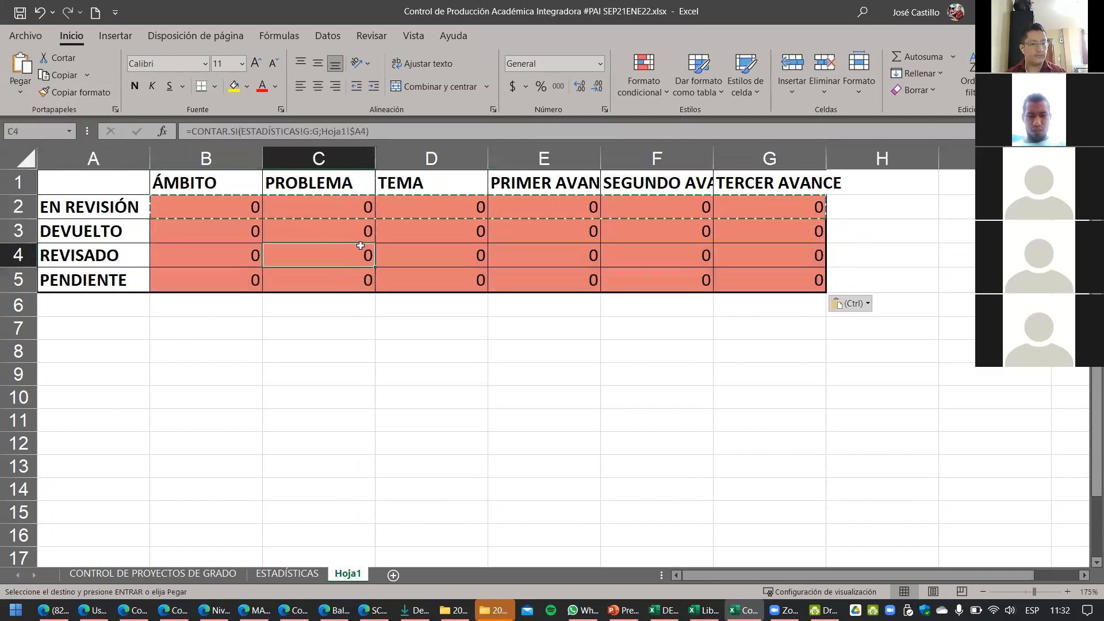
{"action": "left_click", "coordinate": [242, 216]}
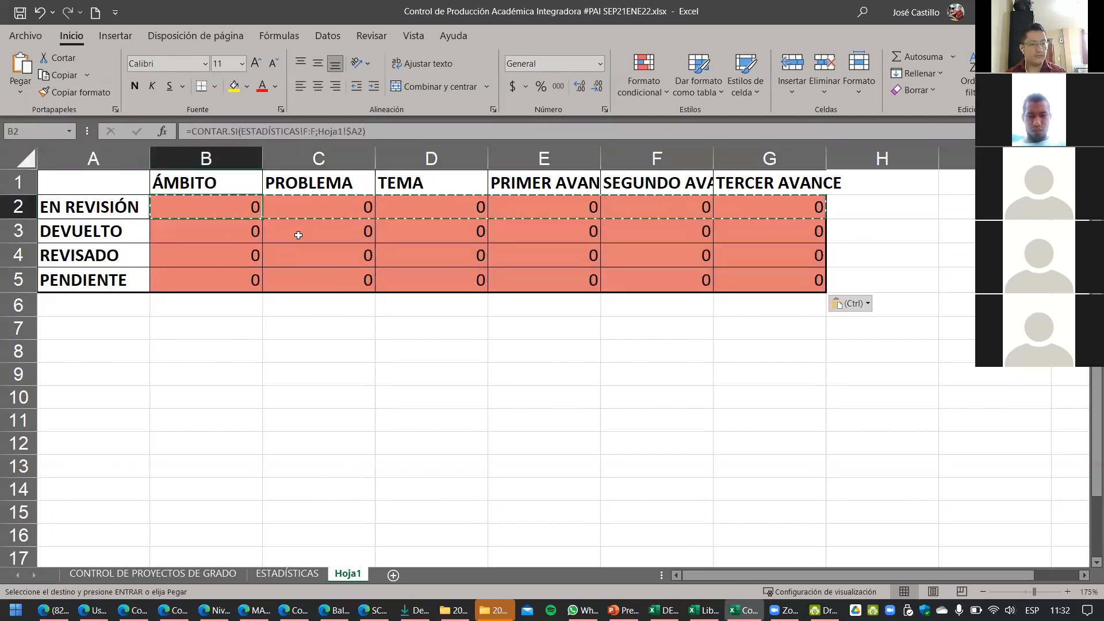
{"action": "left_click", "coordinate": [244, 236]}
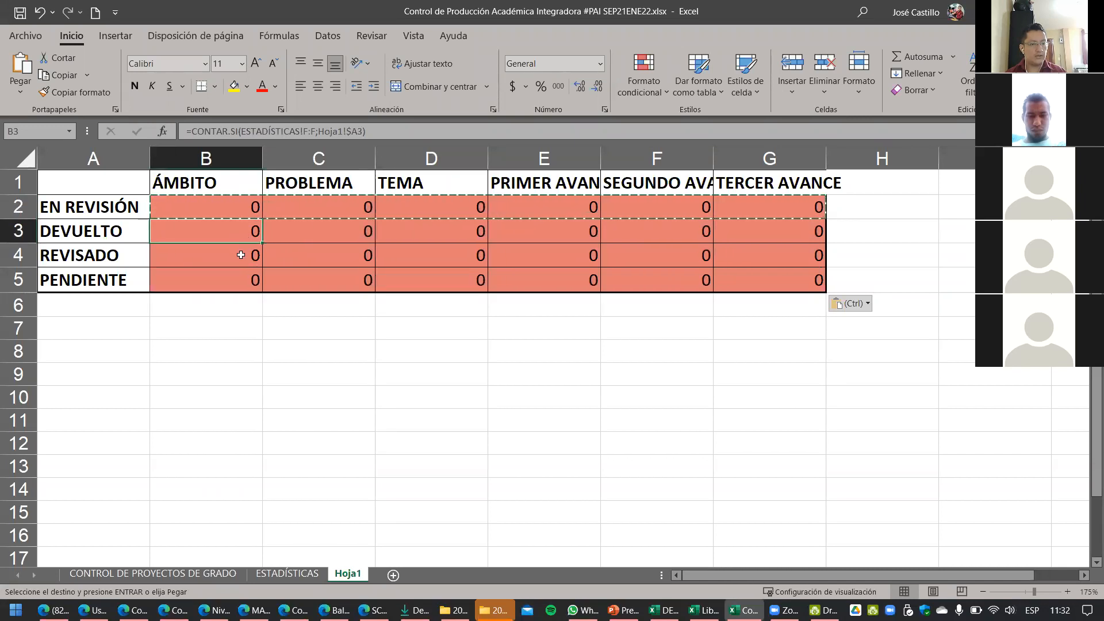
{"action": "left_click", "coordinate": [239, 253]}
{"action": "left_click", "coordinate": [320, 258]}
{"action": "left_click", "coordinate": [321, 229]}
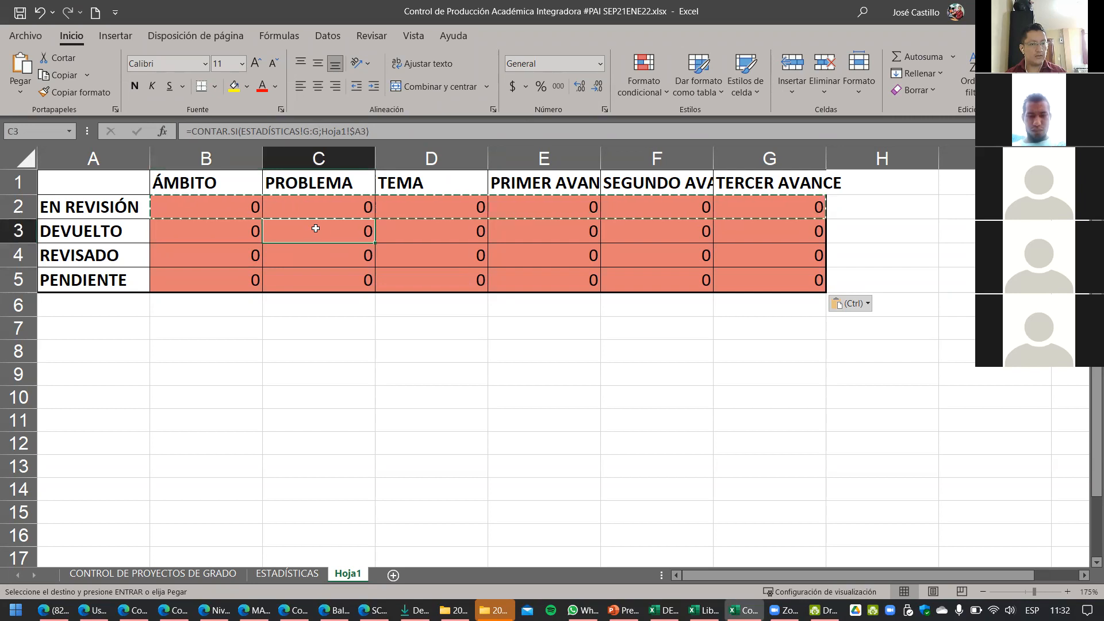
Step: Remove the Hoja1 sheet reference from the B2 formula so that its criterion is $A2
{"action": "left_click", "coordinate": [231, 210]}
{"action": "left_click", "coordinate": [330, 132]}
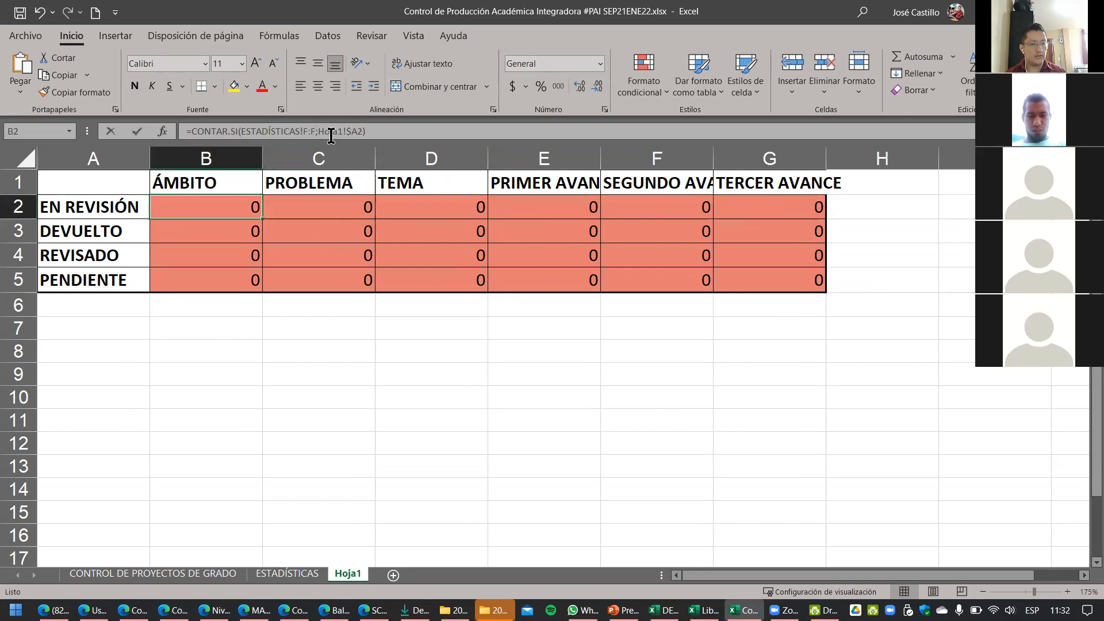
{"action": "left_click_drag", "start_coordinate": [320, 132], "coordinate": [344, 131]}
{"action": "key", "text": "BackSpace"}
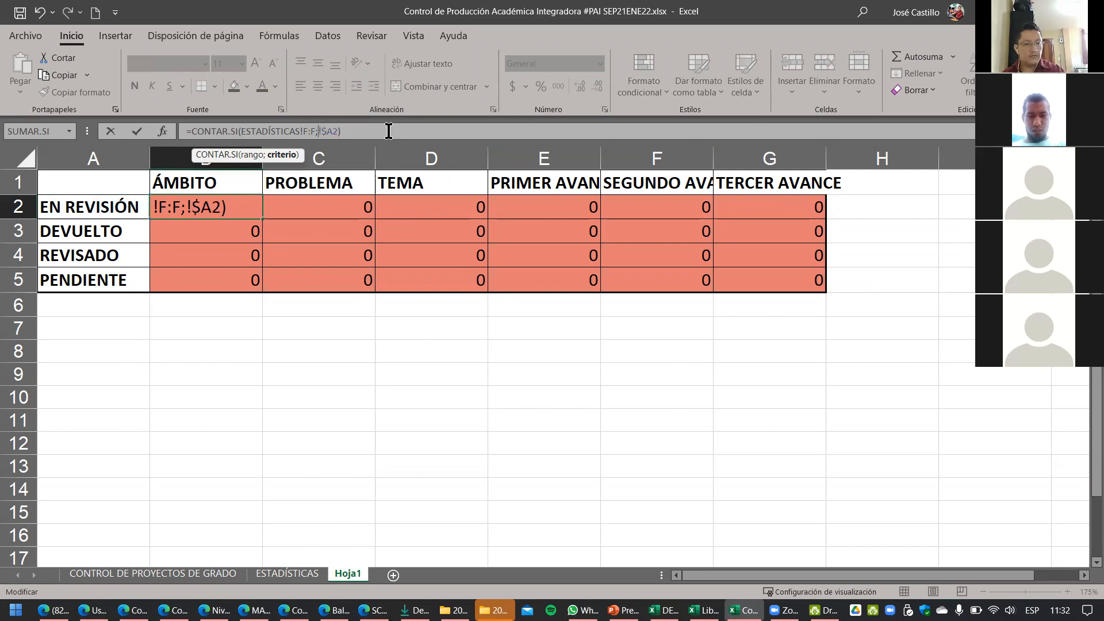
{"action": "key", "text": "Return"}
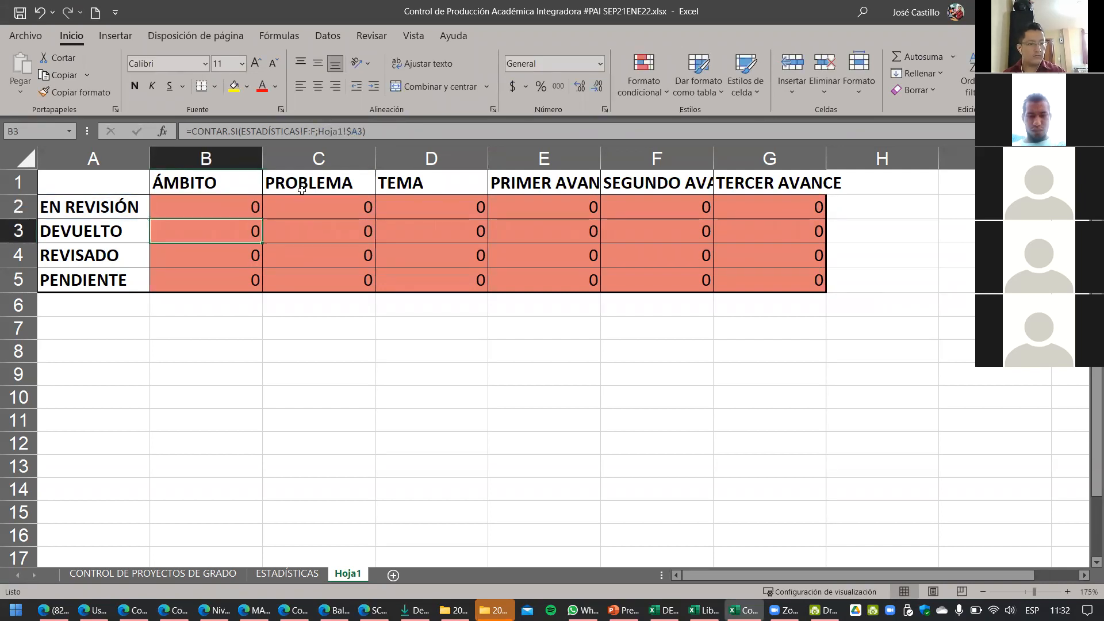
Step: Copy the B2 formula and paste only the formula into the whole count range B2:G5
{"action": "left_click", "coordinate": [222, 210]}
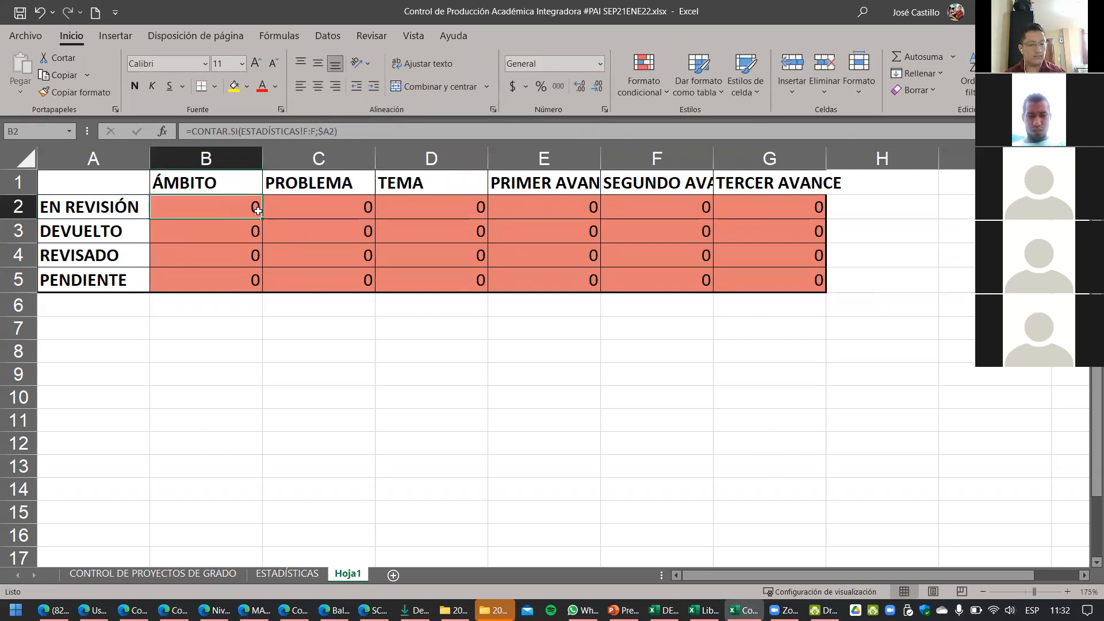
{"action": "key", "text": "ctrl+c"}
{"action": "left_click_drag", "start_coordinate": [239, 210], "coordinate": [799, 280]}
{"action": "key", "text": "ctrl+v"}
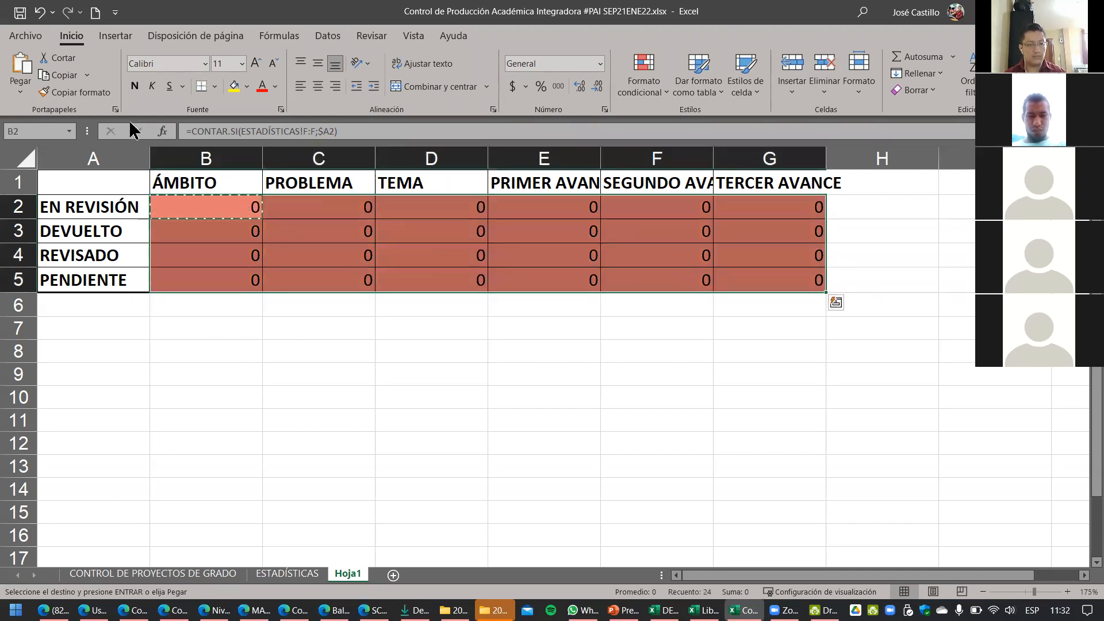
{"action": "left_click", "coordinate": [23, 89]}
{"action": "left_click", "coordinate": [42, 139]}
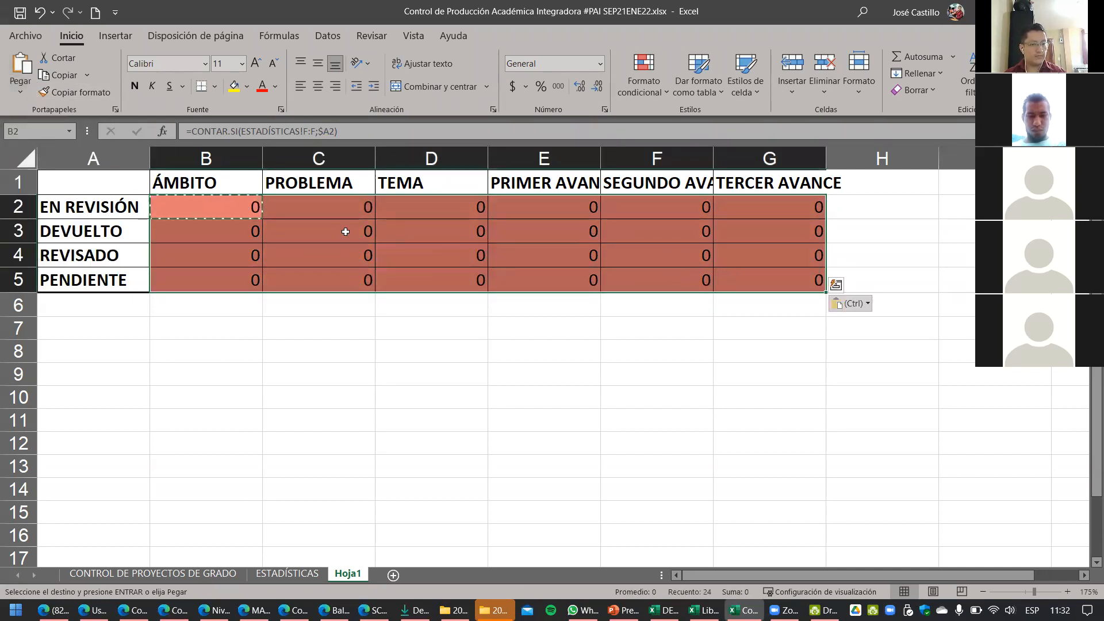
Step: Start a CONTAR.SI formula in C2 using column G of CONTROL DE PROYECTOS DE GRADO as its range
{"action": "left_click", "coordinate": [335, 211]}
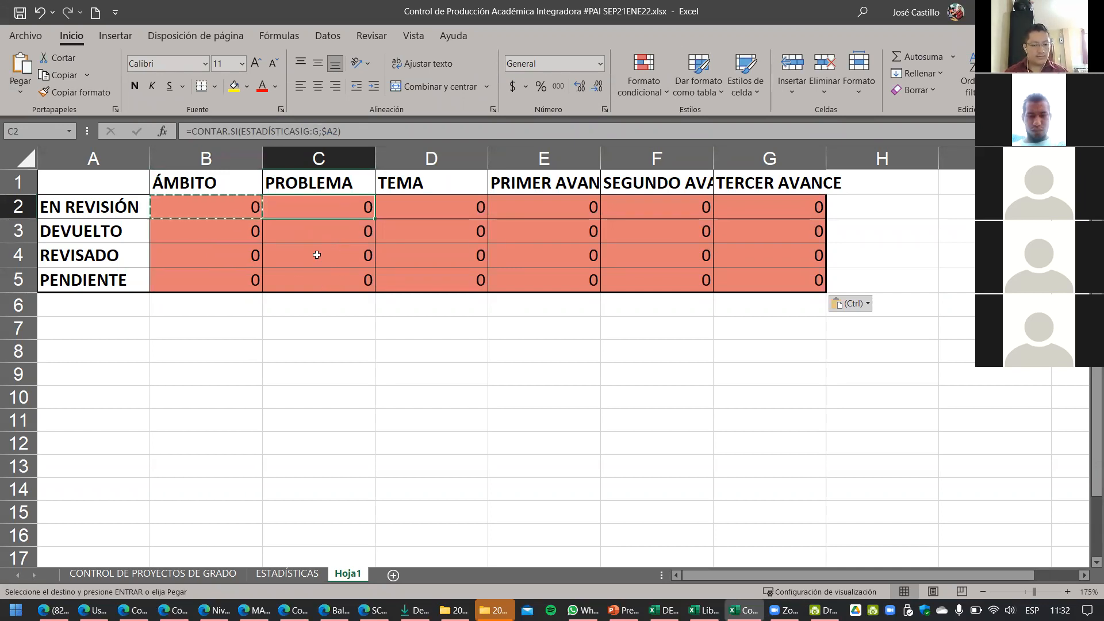
{"action": "type", "text": "=contar"}
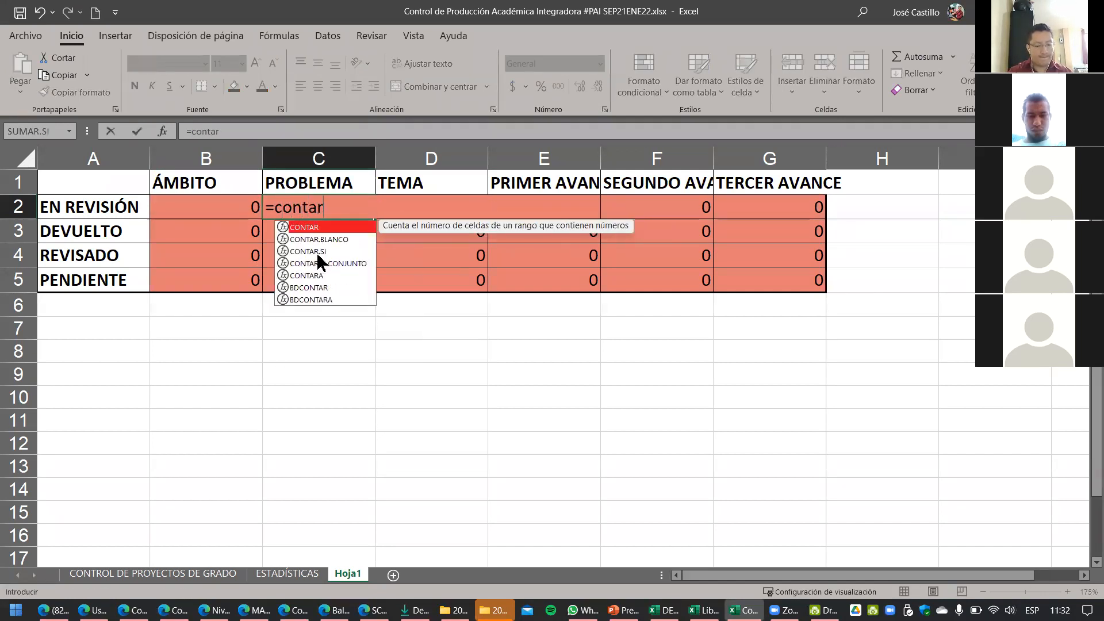
{"action": "type", "text": ".si"}
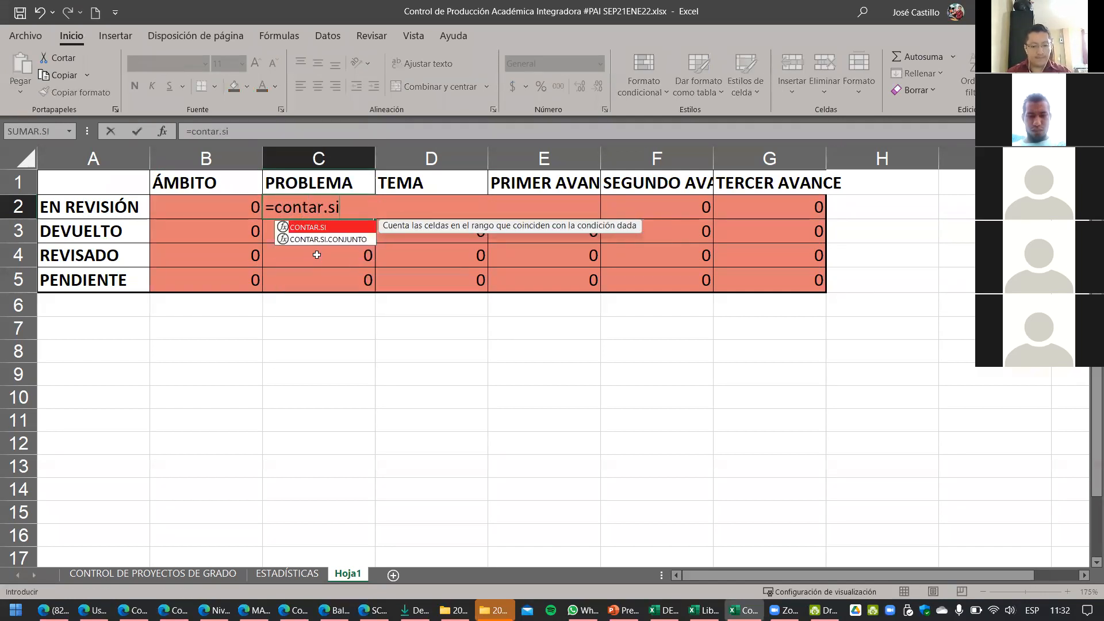
{"action": "type", "text": "("}
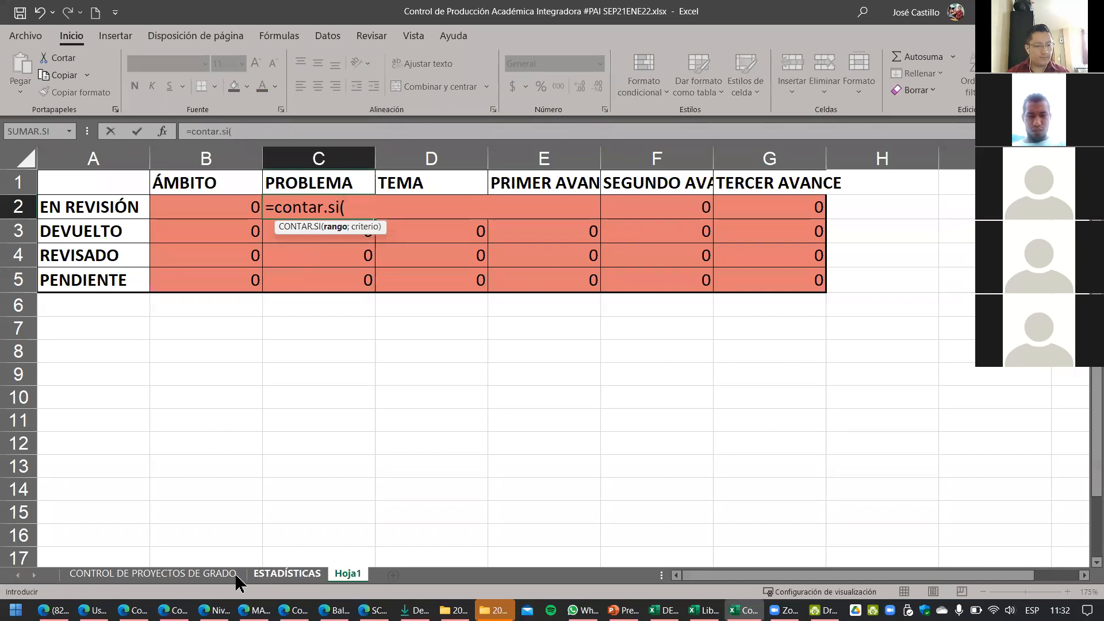
{"action": "left_click", "coordinate": [213, 574]}
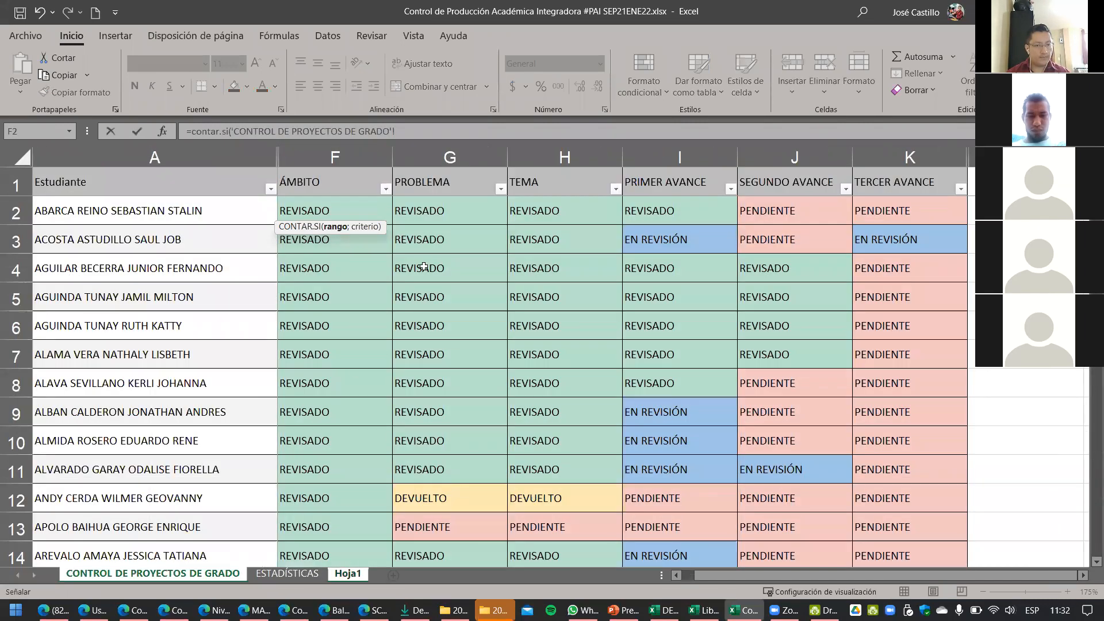
{"action": "left_click", "coordinate": [438, 165]}
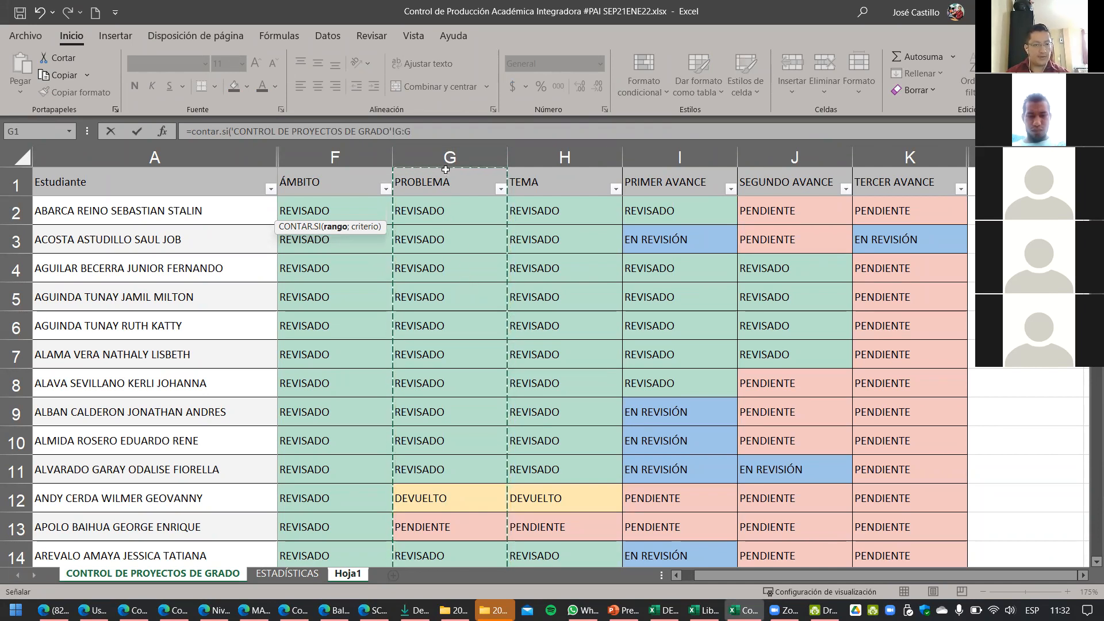
{"action": "left_click", "coordinate": [433, 133]}
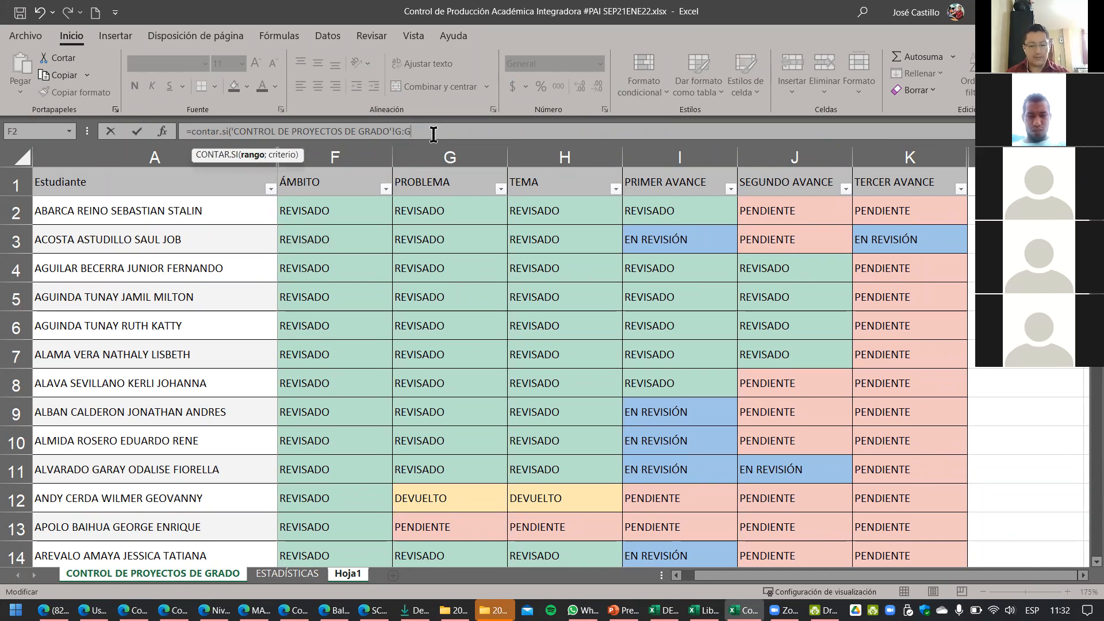
{"action": "type", "text": ";"}
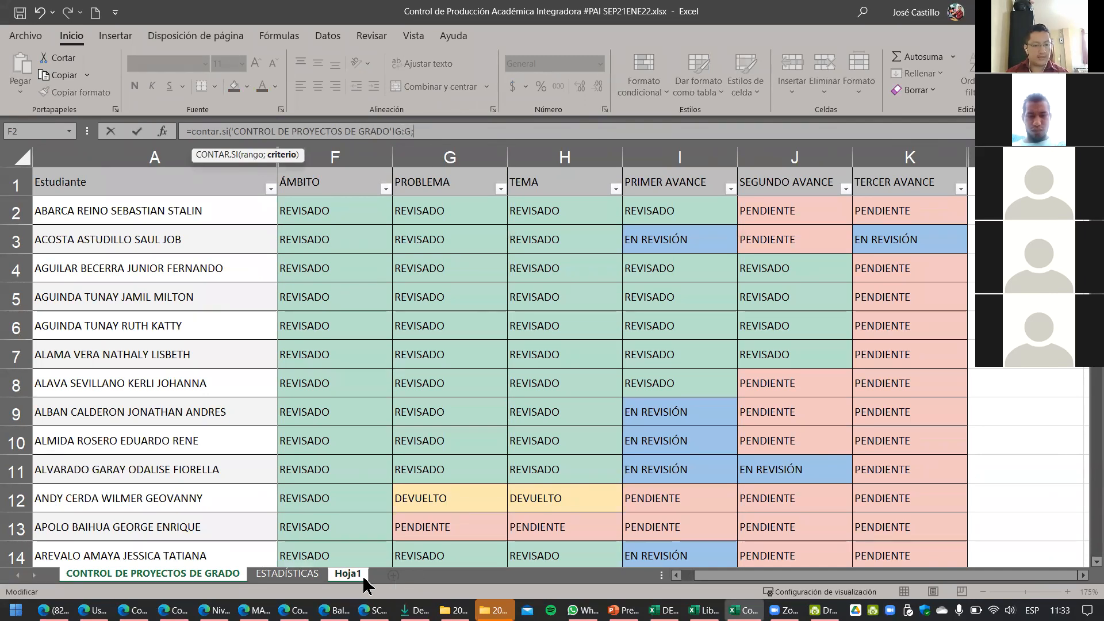
Step: Complete the C2 formula with cell A2 of Hoja1 (EN REVISIÓN) as its criterion
{"action": "left_click", "coordinate": [345, 574]}
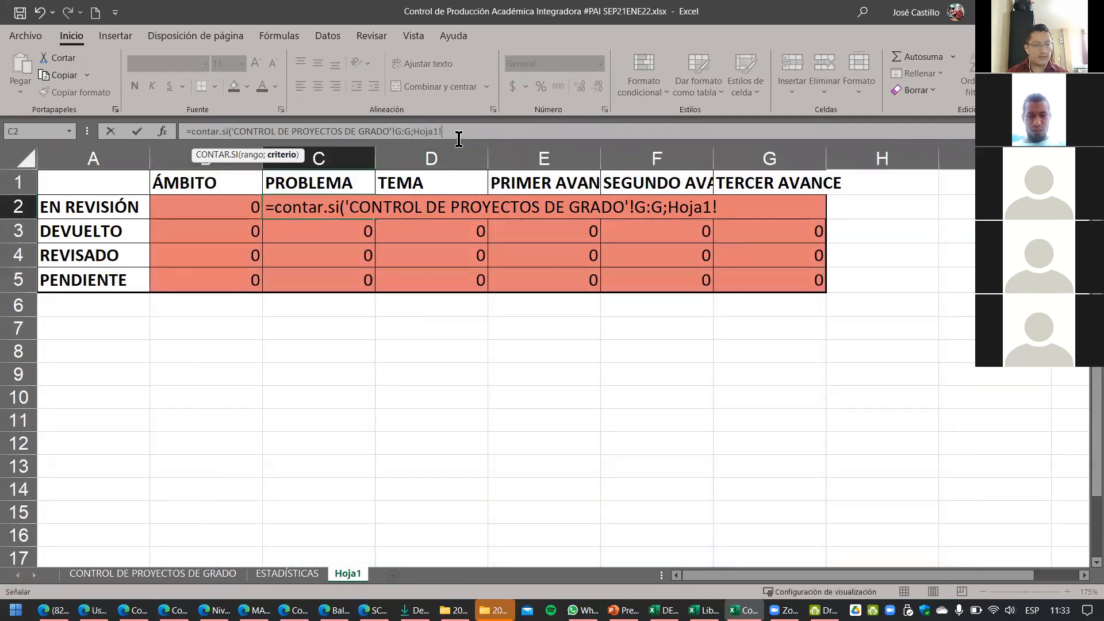
{"action": "left_click_drag", "start_coordinate": [411, 132], "coordinate": [446, 136]}
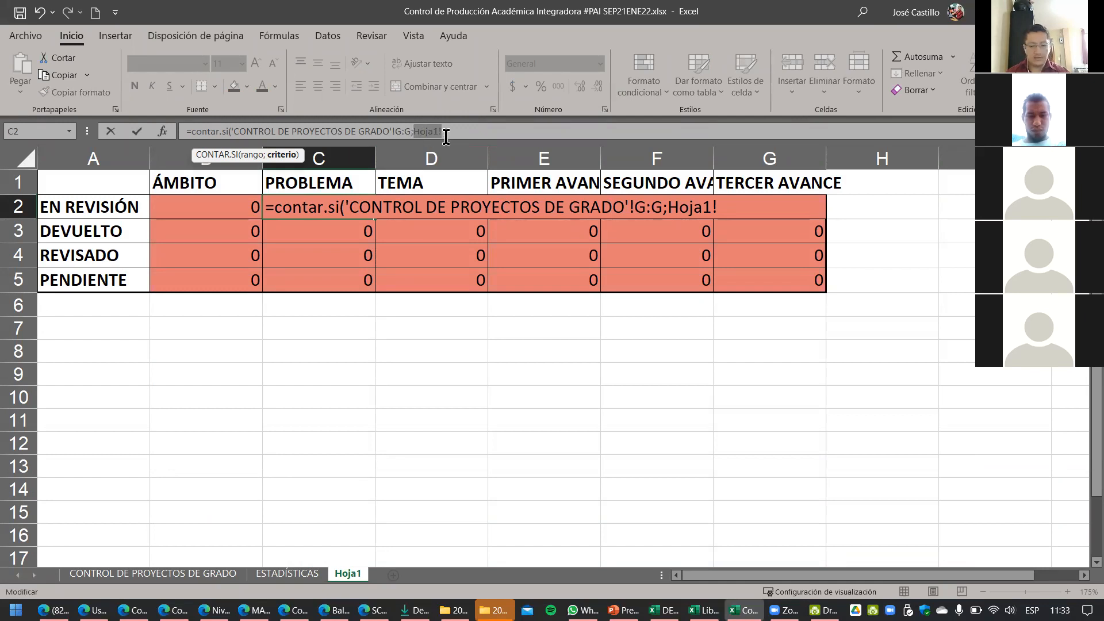
{"action": "key", "text": "BackSpace"}
{"action": "left_click", "coordinate": [101, 208]}
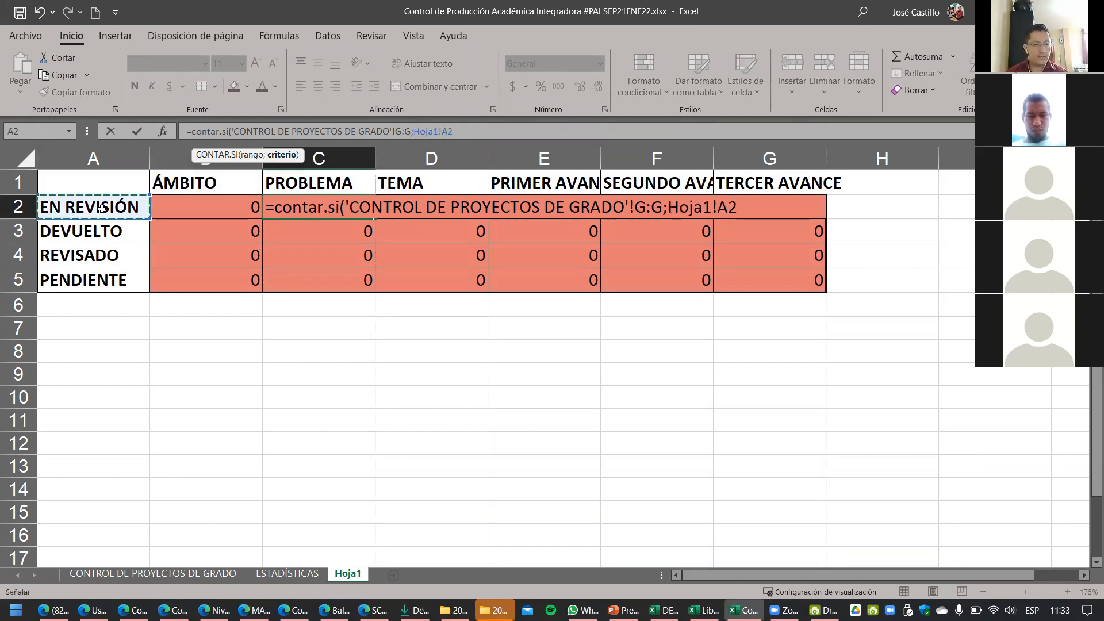
{"action": "type", "text": ")"}
{"action": "key", "text": "Return"}
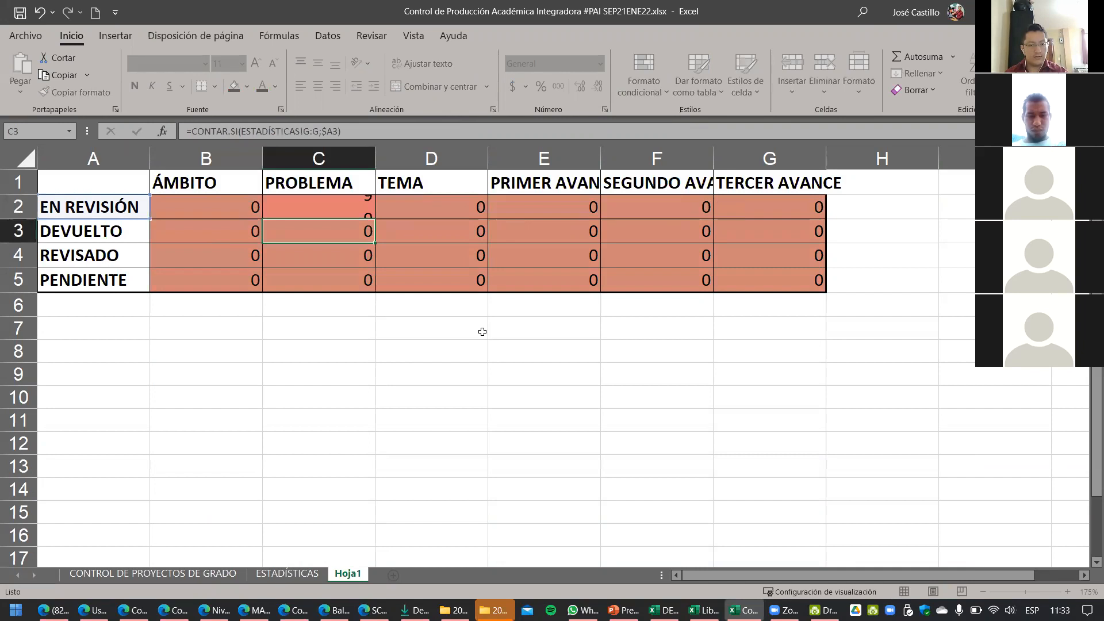
Step: Compare the sheet references in the C2 formula with those in C3, B2 and B3
{"action": "left_click", "coordinate": [339, 213]}
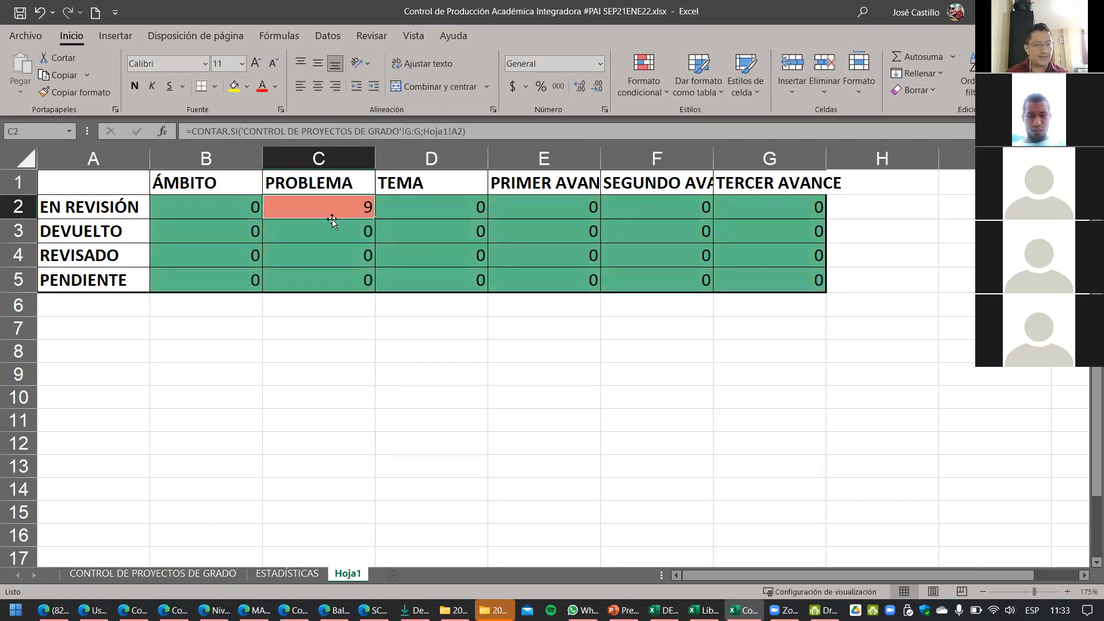
{"action": "key", "text": "Down"}
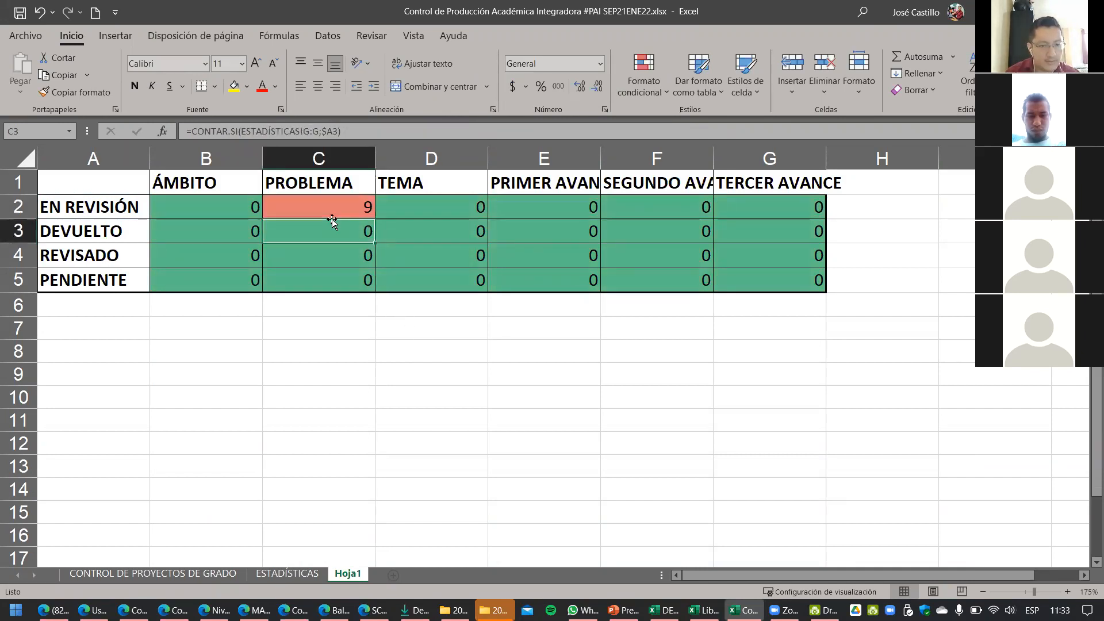
{"action": "key", "text": "Up"}
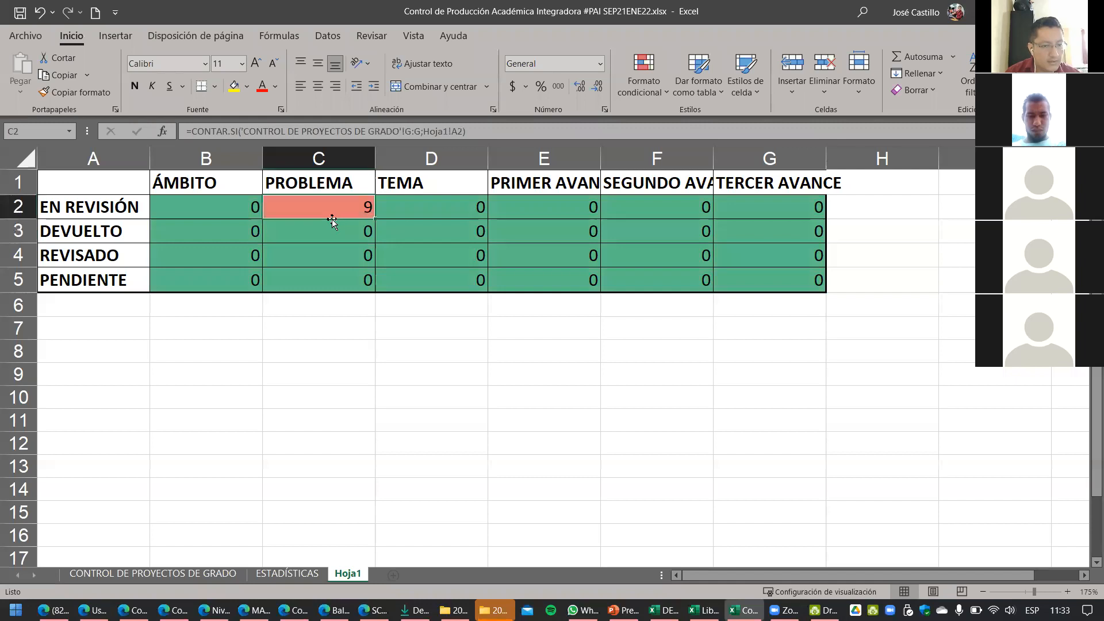
{"action": "key", "text": "Down"}
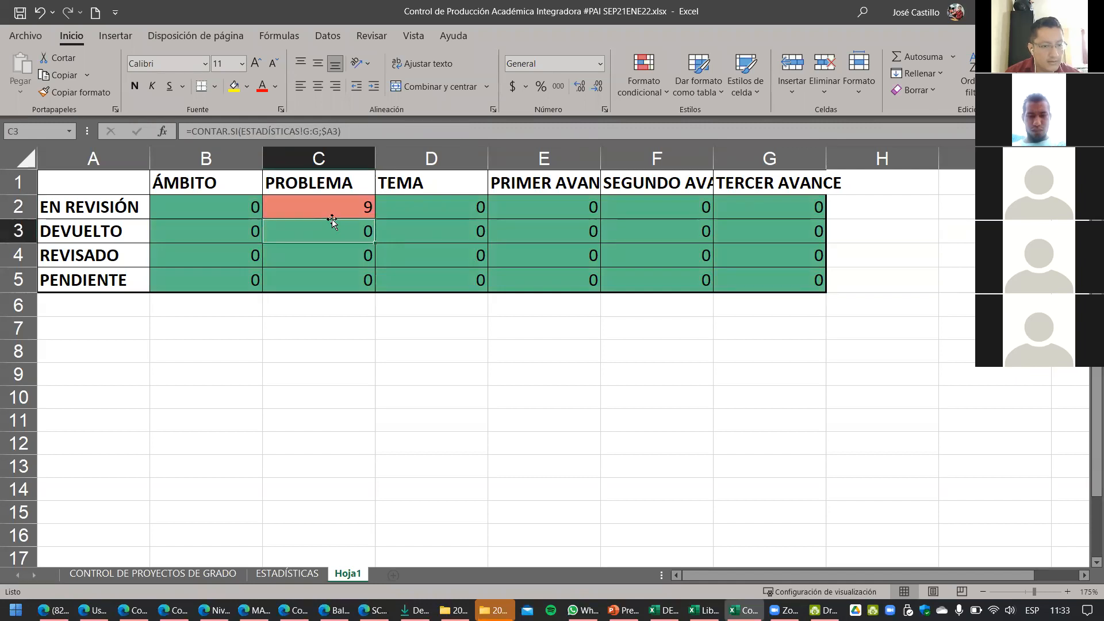
{"action": "key", "text": "Up"}
{"action": "key", "text": "Left"}
{"action": "key", "text": "Down"}
{"action": "key", "text": "Up"}
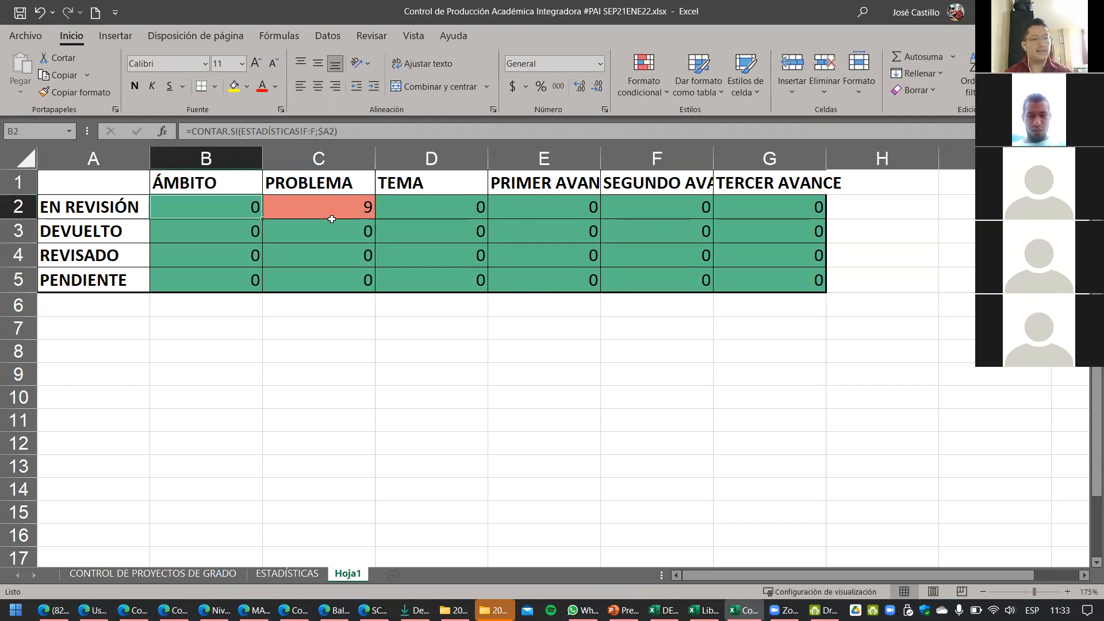
{"action": "left_click", "coordinate": [263, 132]}
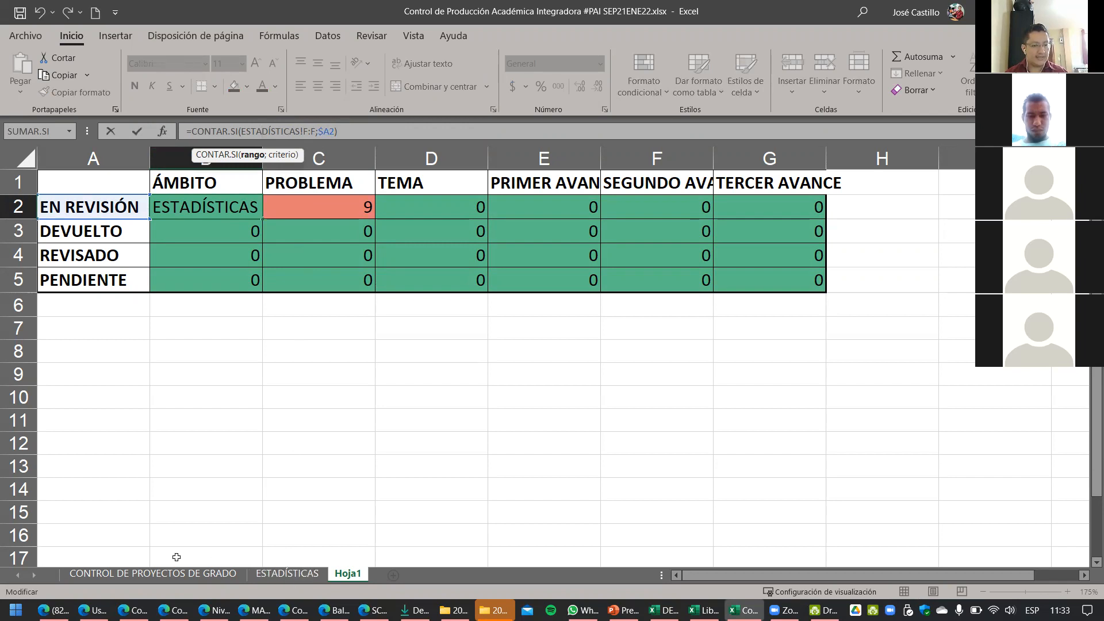
{"action": "left_click", "coordinate": [153, 575]}
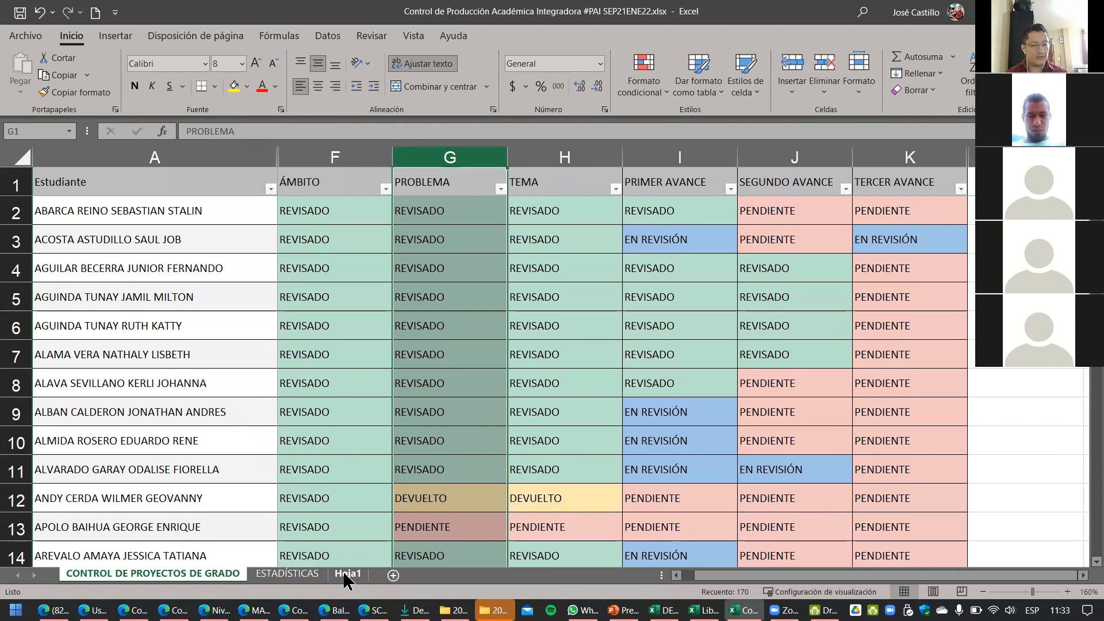
{"action": "left_click", "coordinate": [348, 574]}
Step: Replace the range in the B2 formula with column F of CONTROL DE PROYECTOS DE GRADO, using criterion $A2
{"action": "left_click", "coordinate": [273, 131]}
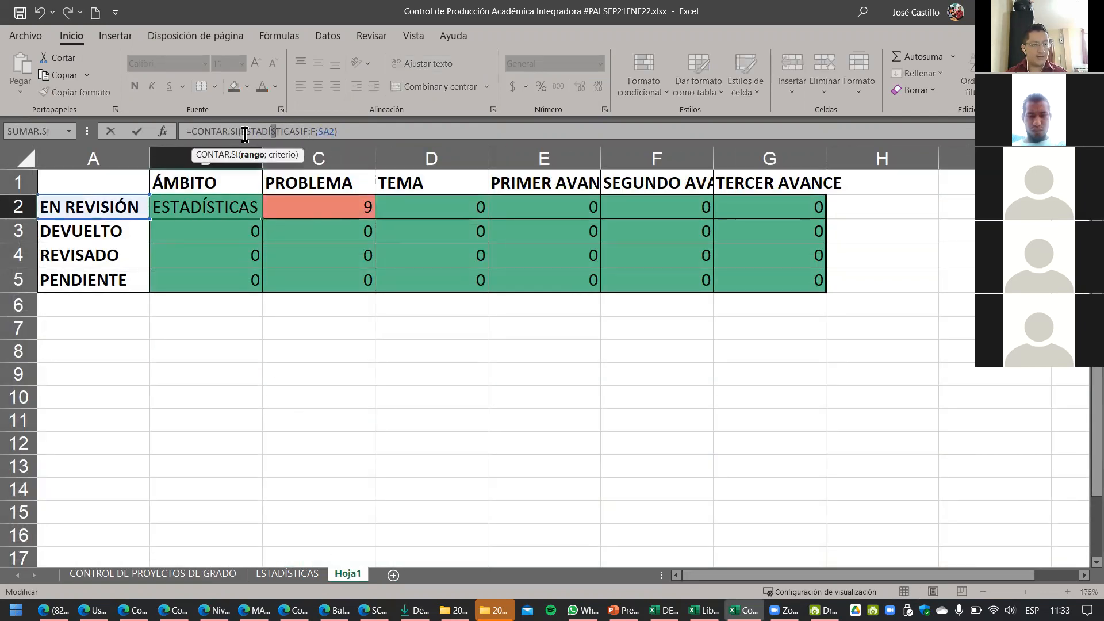
{"action": "left_click_drag", "start_coordinate": [241, 131], "coordinate": [316, 131]}
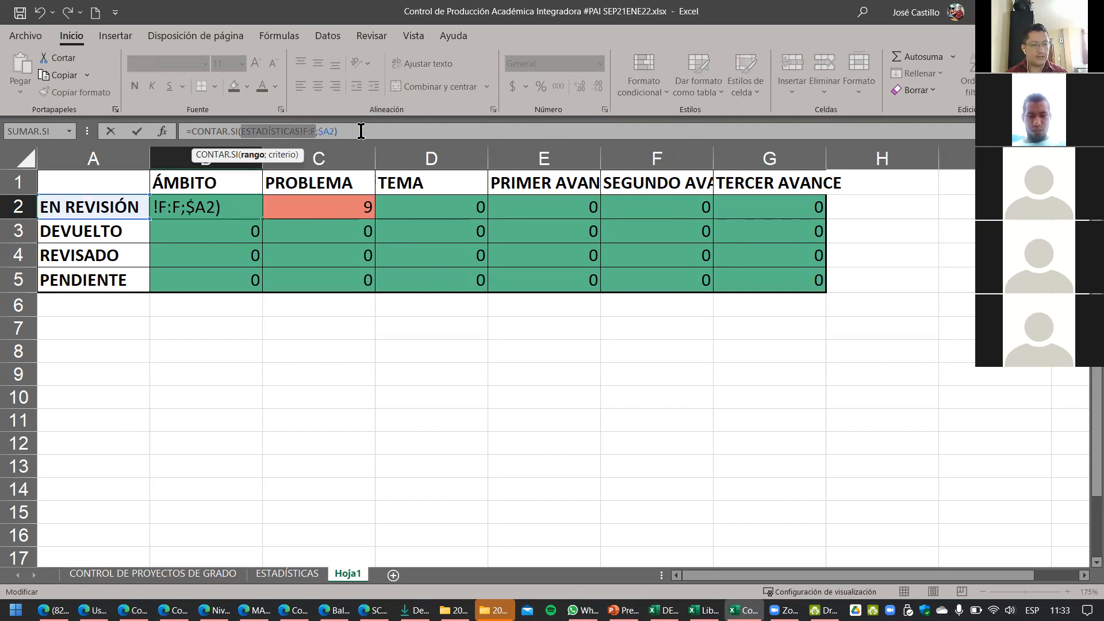
{"action": "key", "text": "BackSpace"}
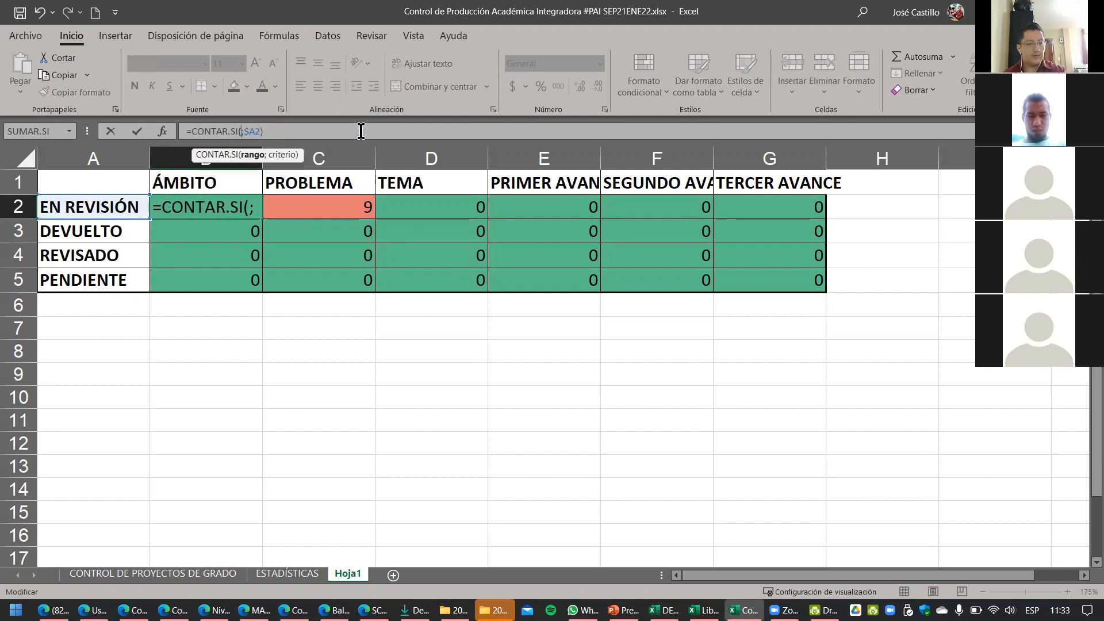
{"action": "left_click", "coordinate": [158, 575]}
{"action": "left_click", "coordinate": [371, 160]}
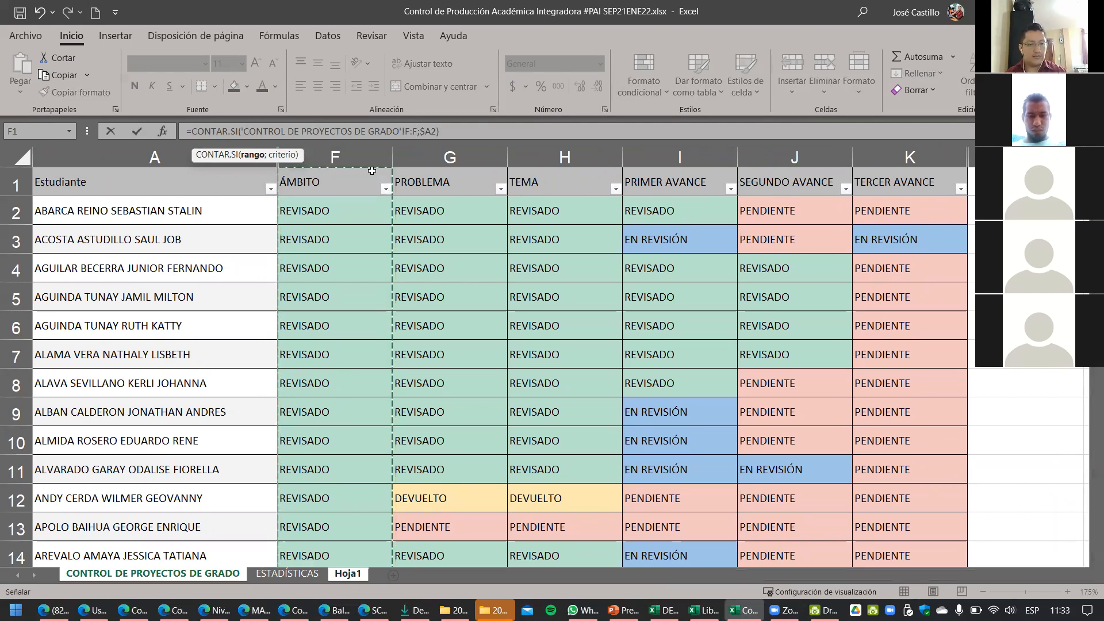
{"action": "key", "text": "Return"}
Step: Copy the corrected B2 formula and paste only the formula across B2:G5
{"action": "left_click", "coordinate": [259, 204]}
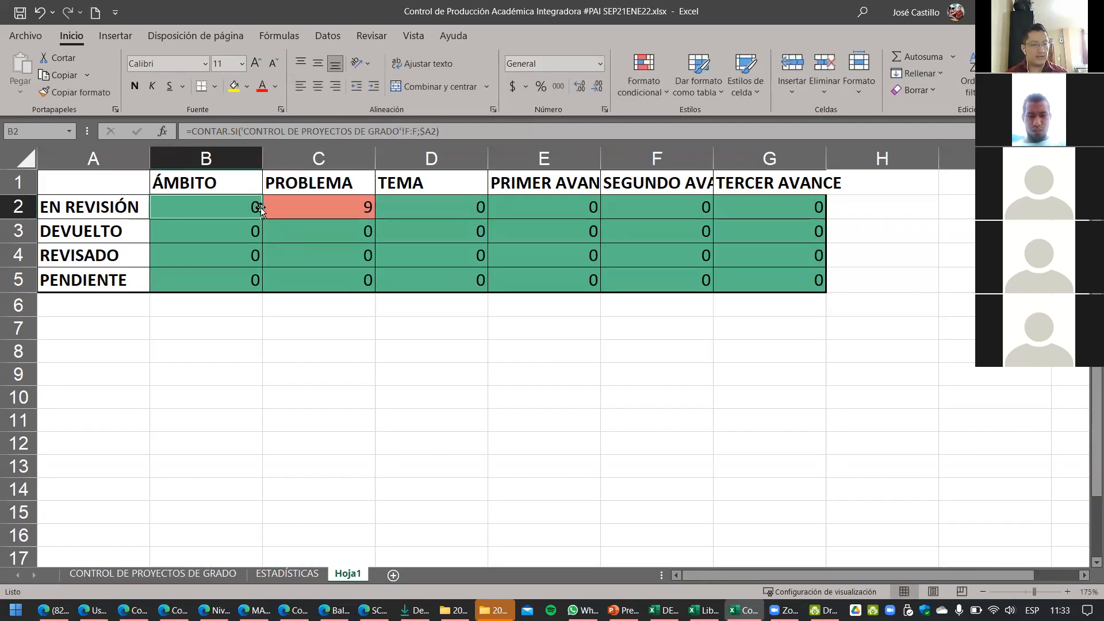
{"action": "key", "text": "ctrl+c"}
{"action": "left_click_drag", "start_coordinate": [247, 211], "coordinate": [575, 235]}
{"action": "left_click_drag", "start_coordinate": [684, 255], "coordinate": [771, 276]}
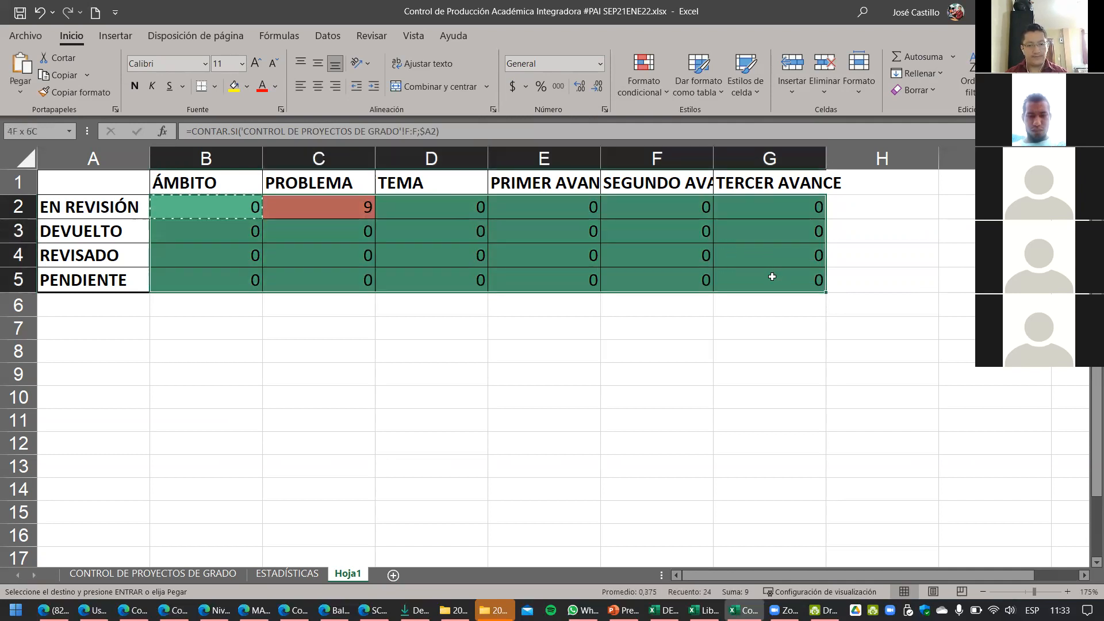
{"action": "left_click", "coordinate": [22, 92]}
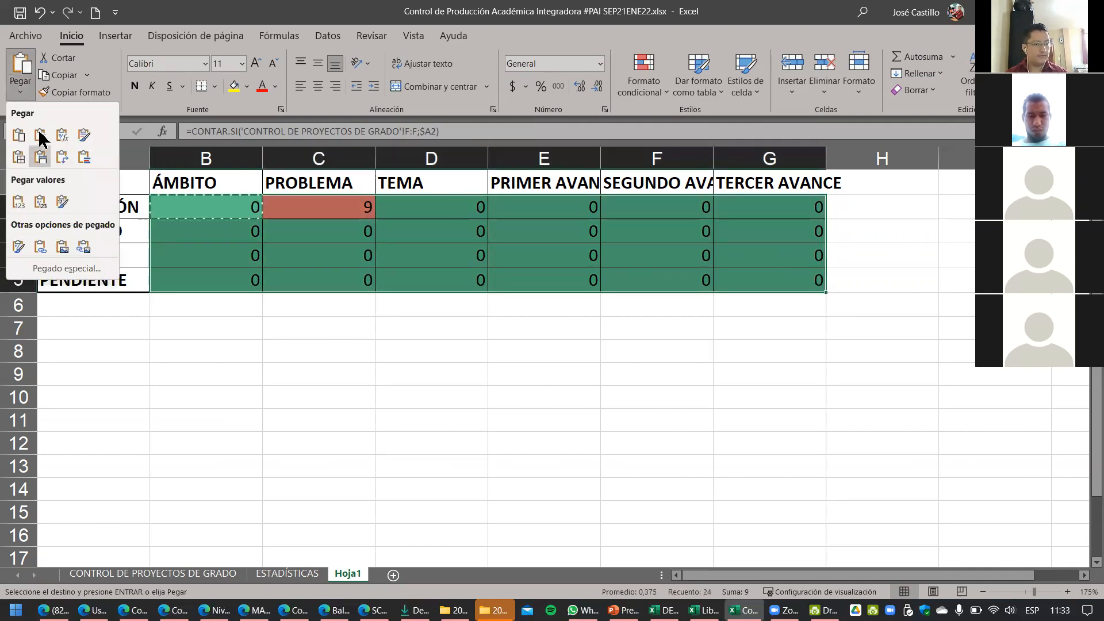
{"action": "left_click", "coordinate": [40, 136]}
{"action": "left_click", "coordinate": [521, 379]}
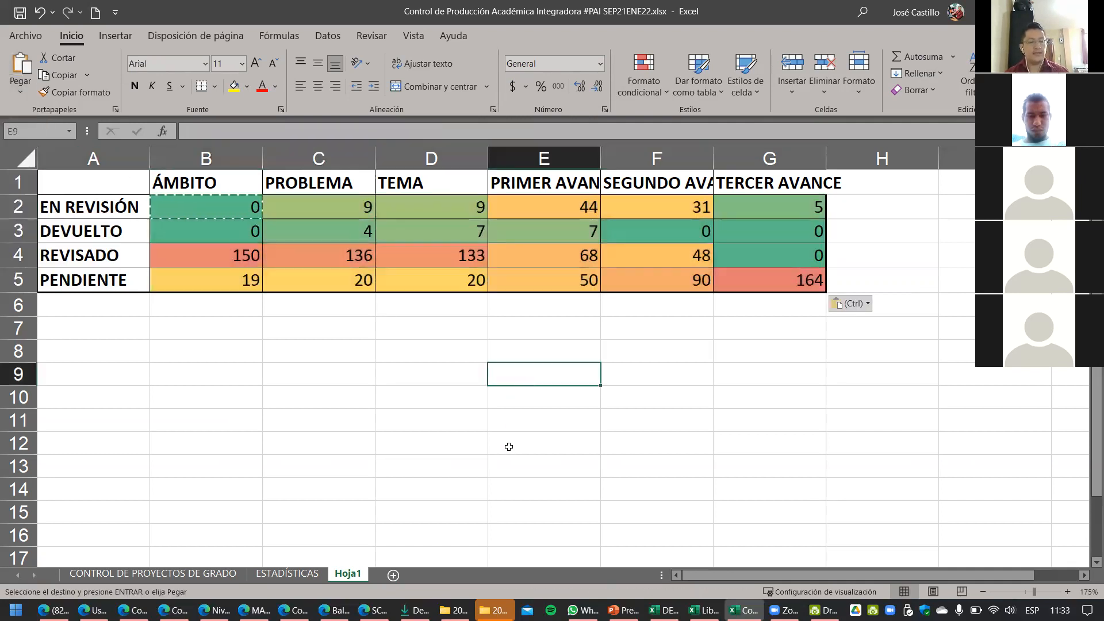
{"action": "key", "text": "Escape"}
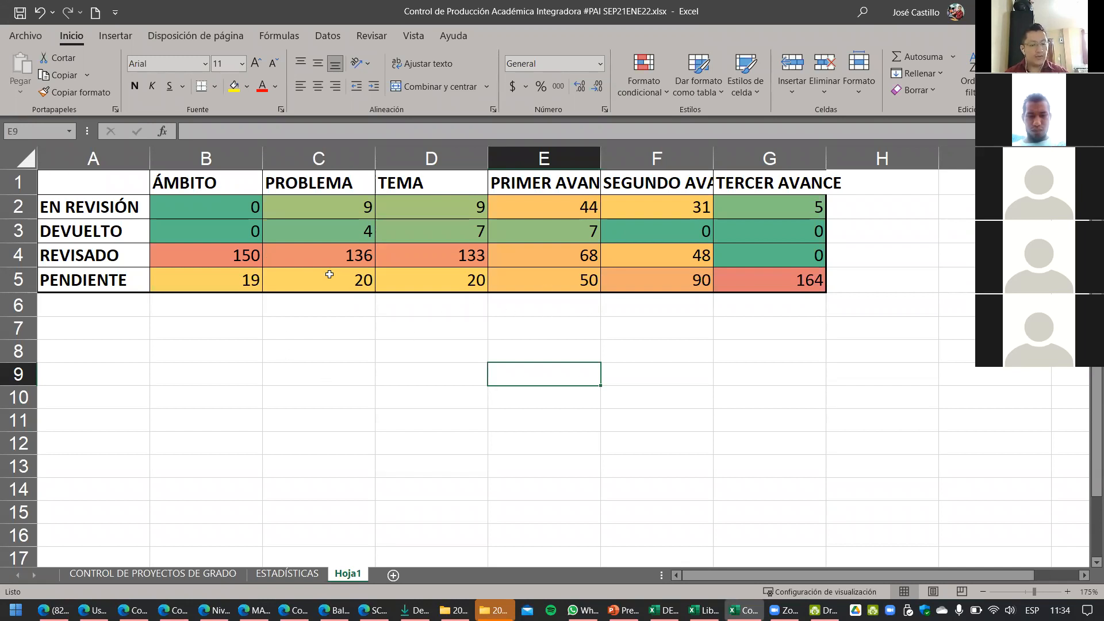
Step: Undo the formula paste across B2:G5 and the range change in B2
{"action": "key", "text": "ctrl+z"}
{"action": "left_click", "coordinate": [380, 365]}
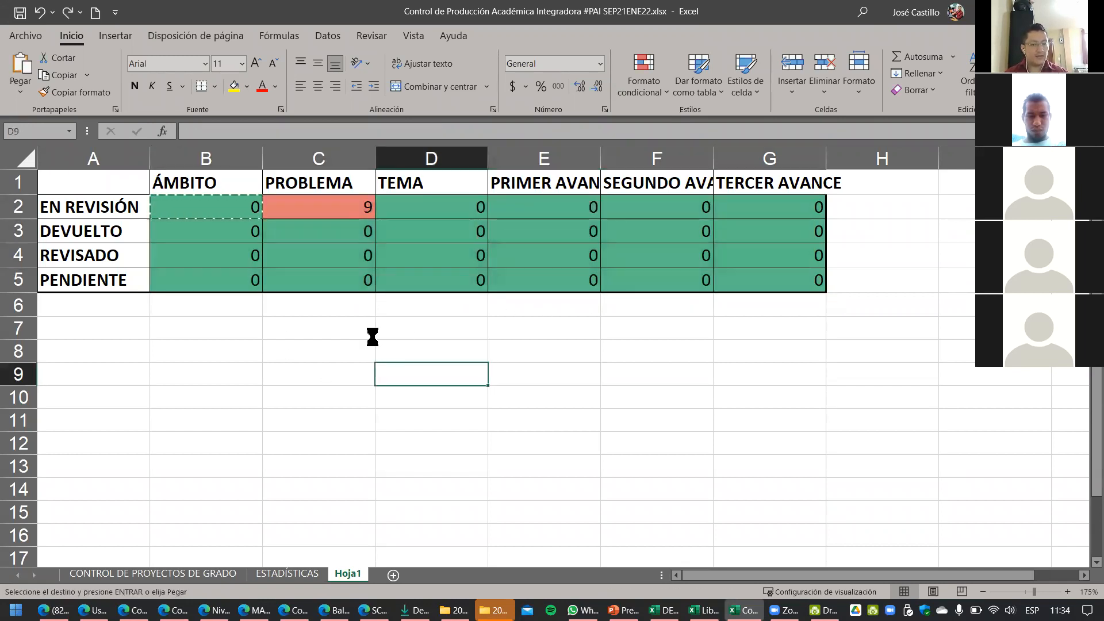
{"action": "key", "text": "ctrl+z"}
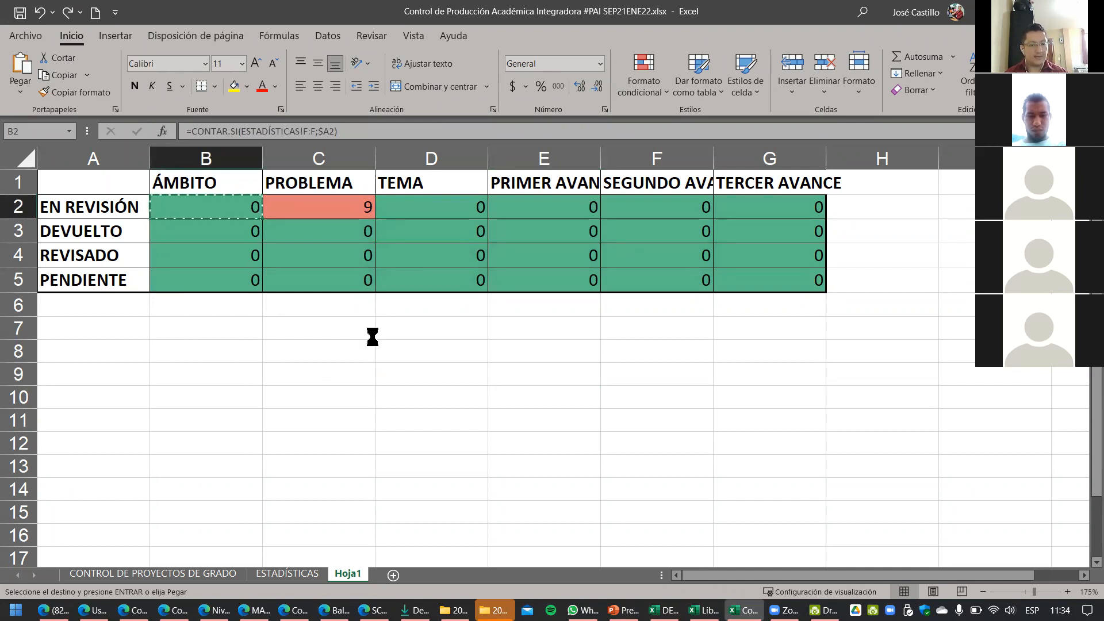
{"action": "left_click", "coordinate": [323, 254]}
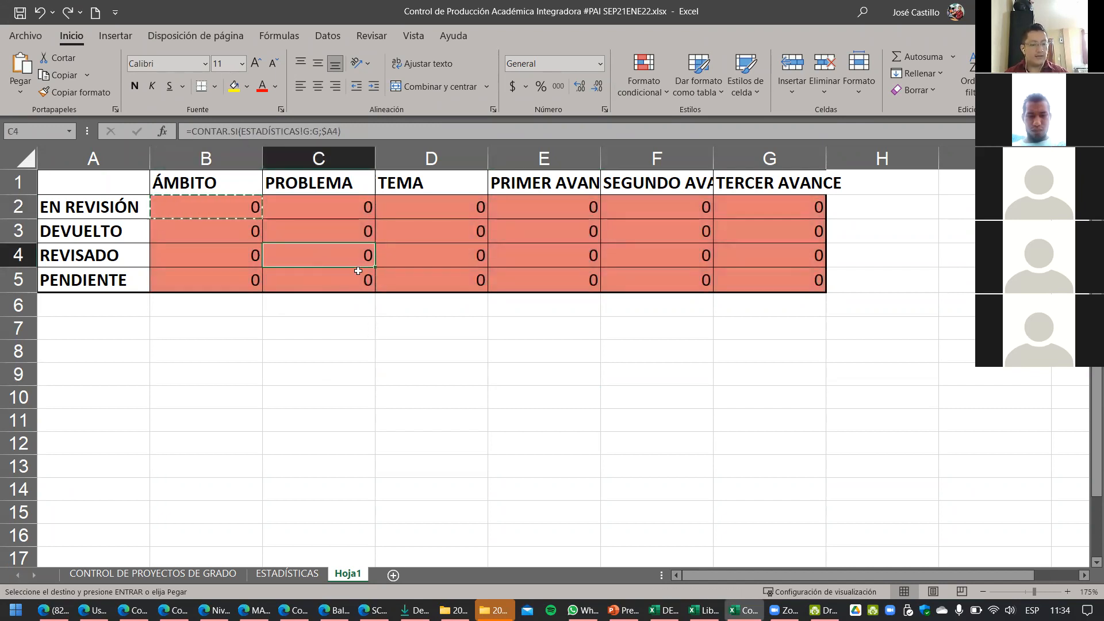
{"action": "key", "text": "ctrl+z"}
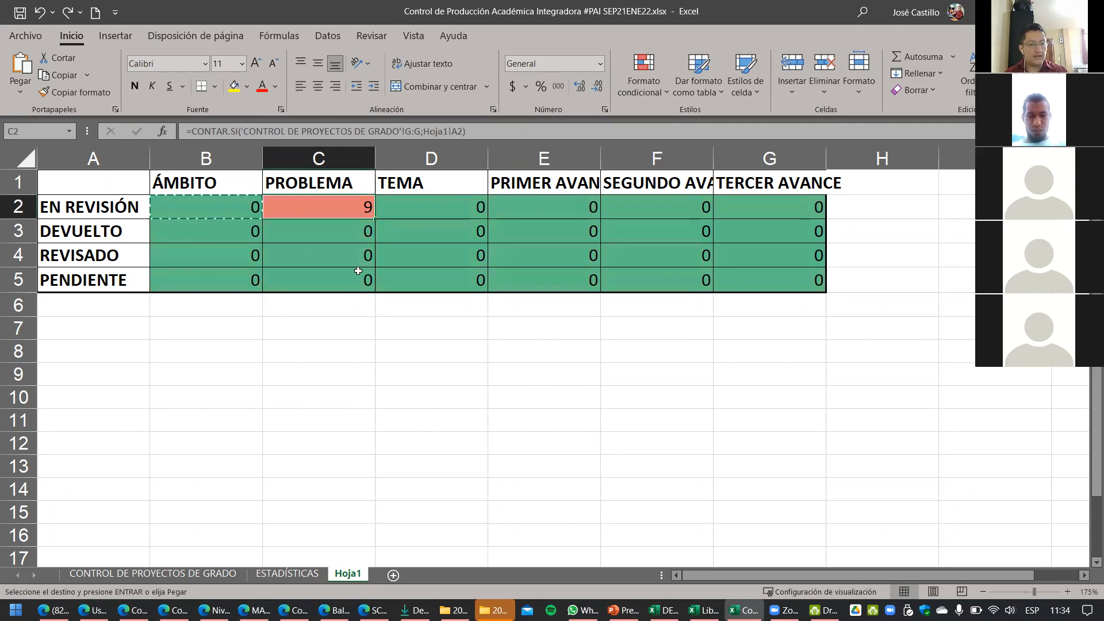
Step: Examine the sheet and column references in the TEMA formulas in D2, D3 and D4
{"action": "left_click", "coordinate": [404, 212]}
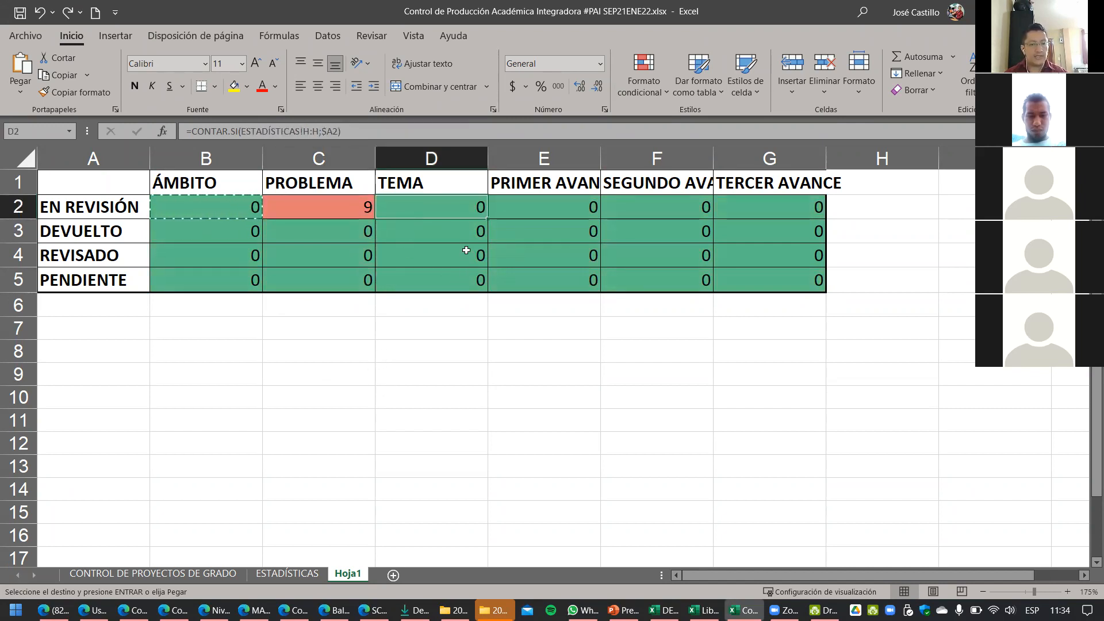
{"action": "left_click", "coordinate": [463, 230]}
{"action": "left_click", "coordinate": [473, 259]}
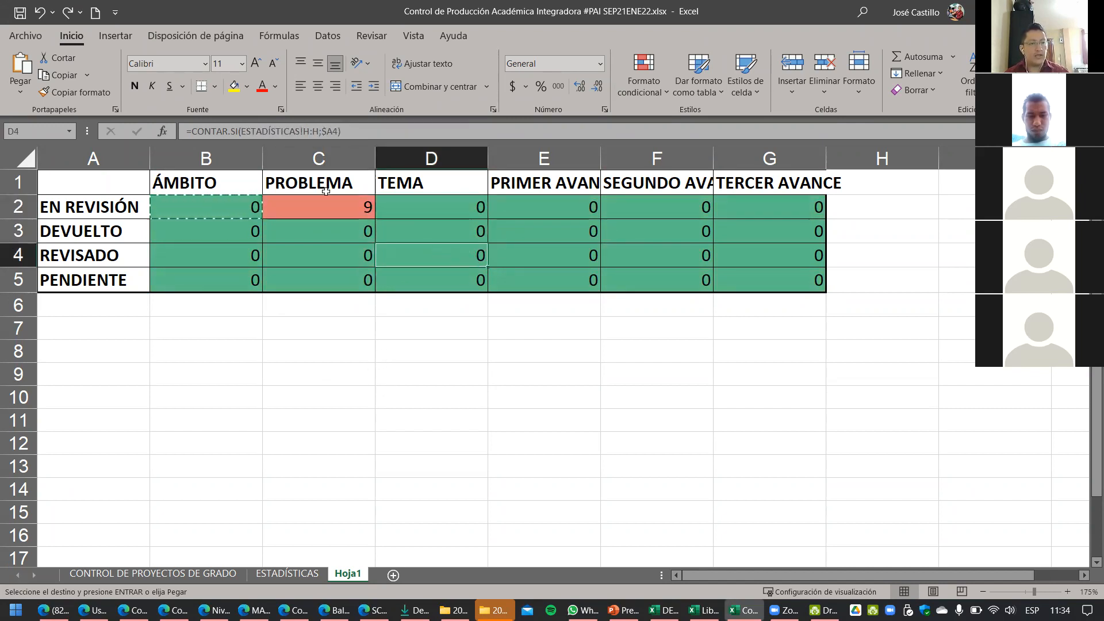
{"action": "left_click", "coordinate": [257, 131]}
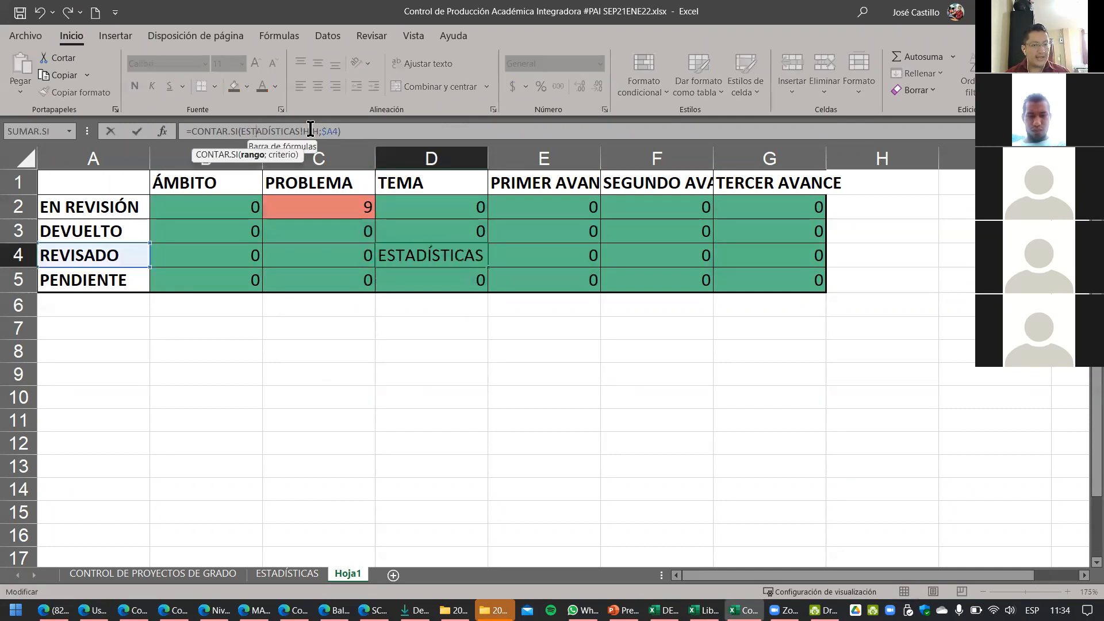
{"action": "left_click_drag", "start_coordinate": [241, 131], "coordinate": [296, 131]}
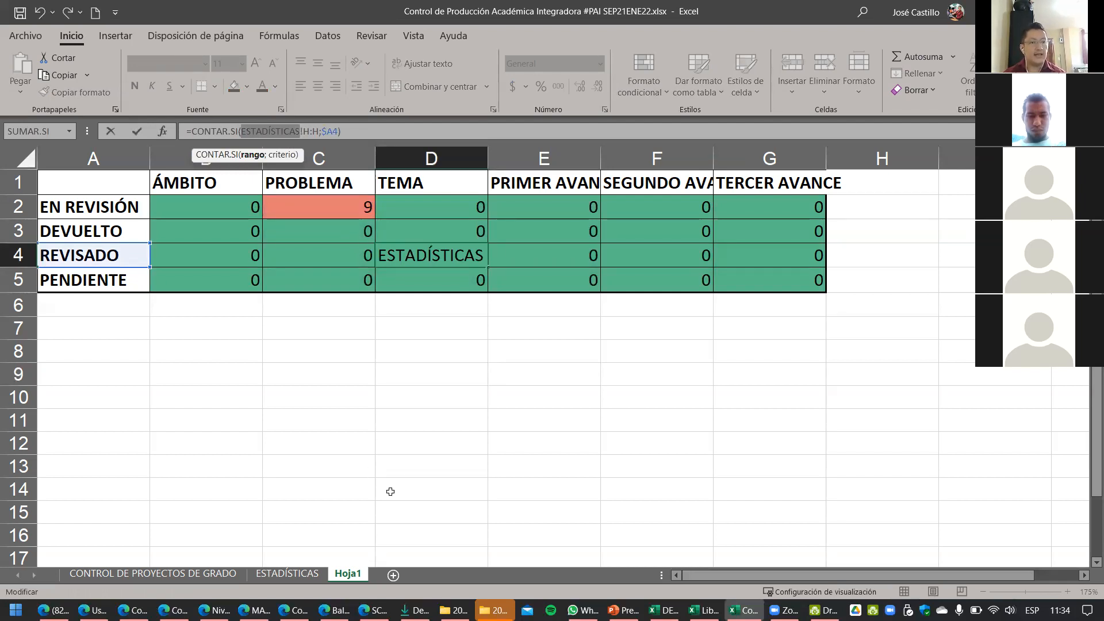
{"action": "key", "text": "Escape"}
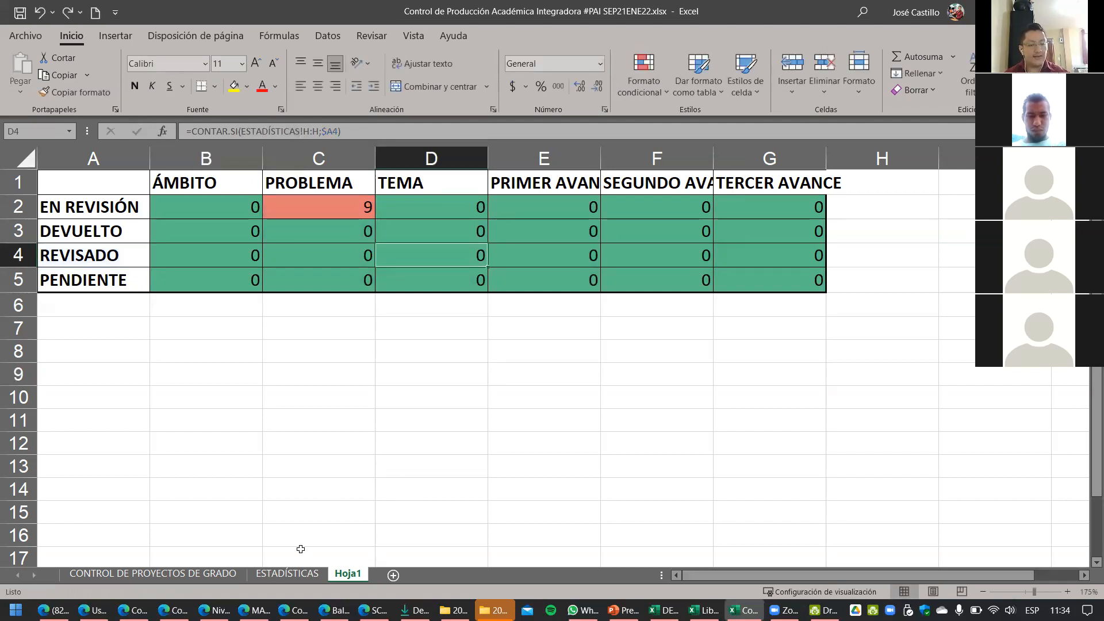
Step: Compare the TEMA data in CONTROL DE PROYECTOS DE GRADO with column H of ESTADÍSTICAS, which the D3 formula references
{"action": "left_click", "coordinate": [154, 573]}
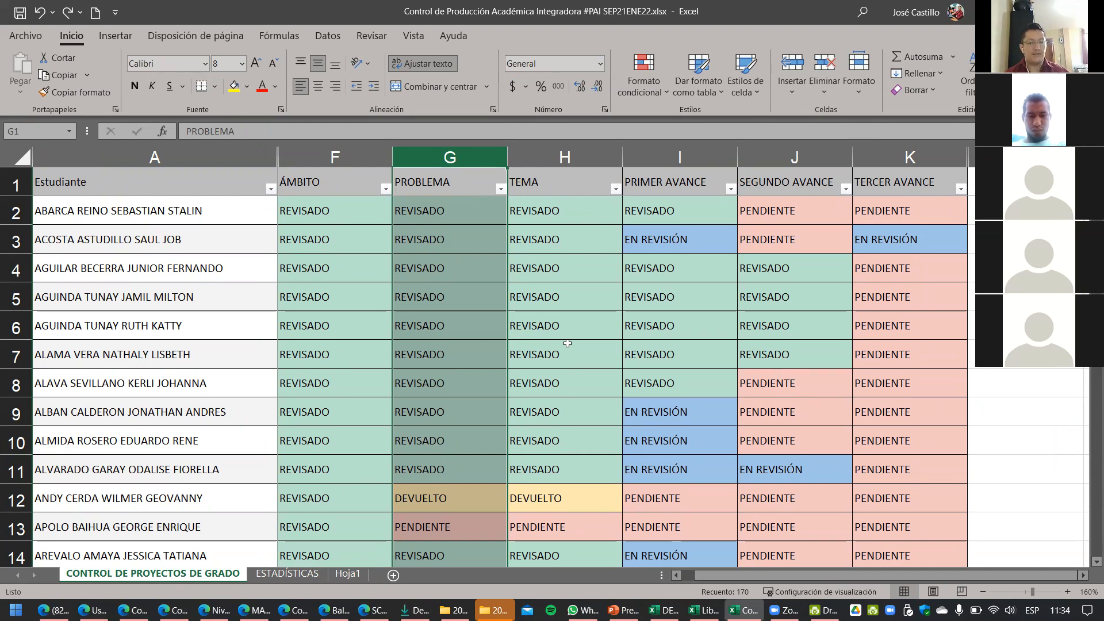
{"action": "scroll", "coordinate": [568, 343], "scroll_direction": "down", "scroll_amount": 5}
{"action": "scroll", "coordinate": [570, 342], "scroll_direction": "up", "scroll_amount": 5}
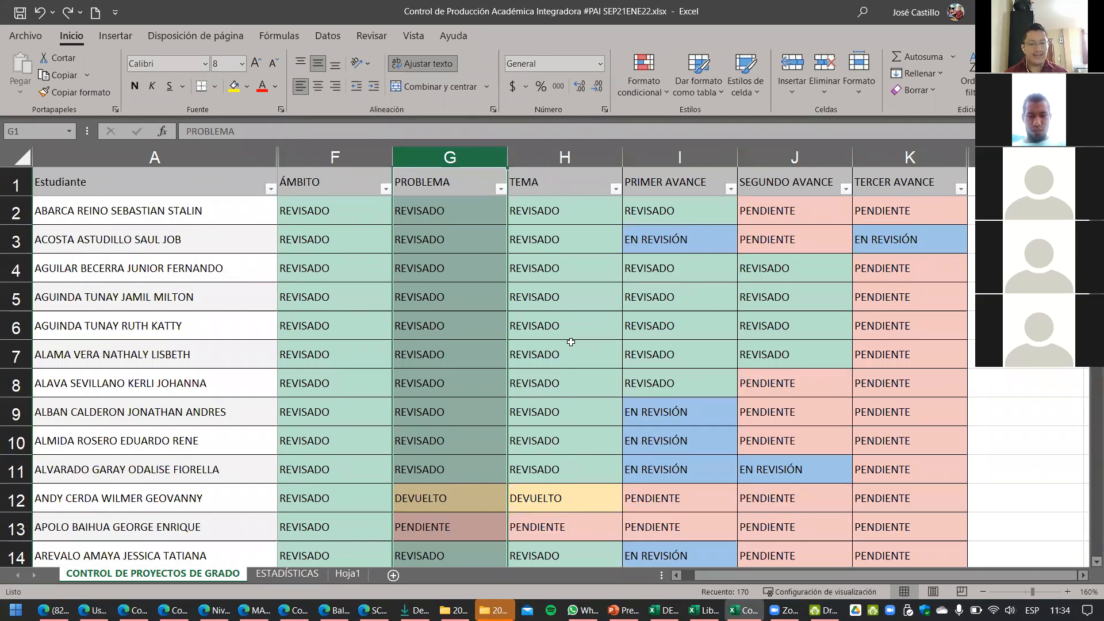
{"action": "left_click", "coordinate": [347, 573]}
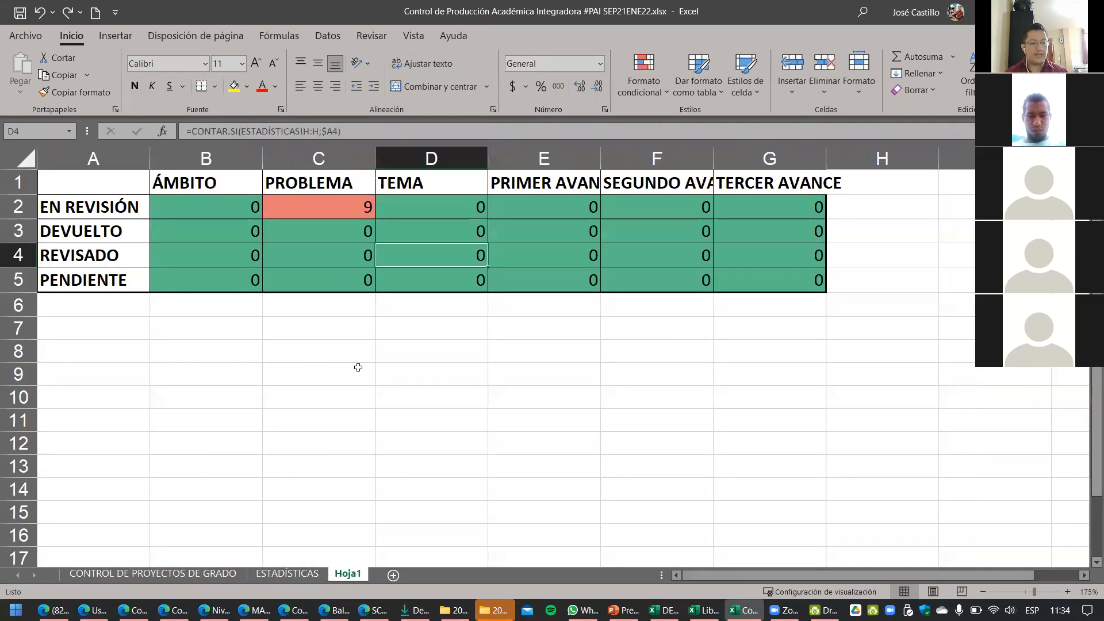
{"action": "left_click", "coordinate": [430, 233]}
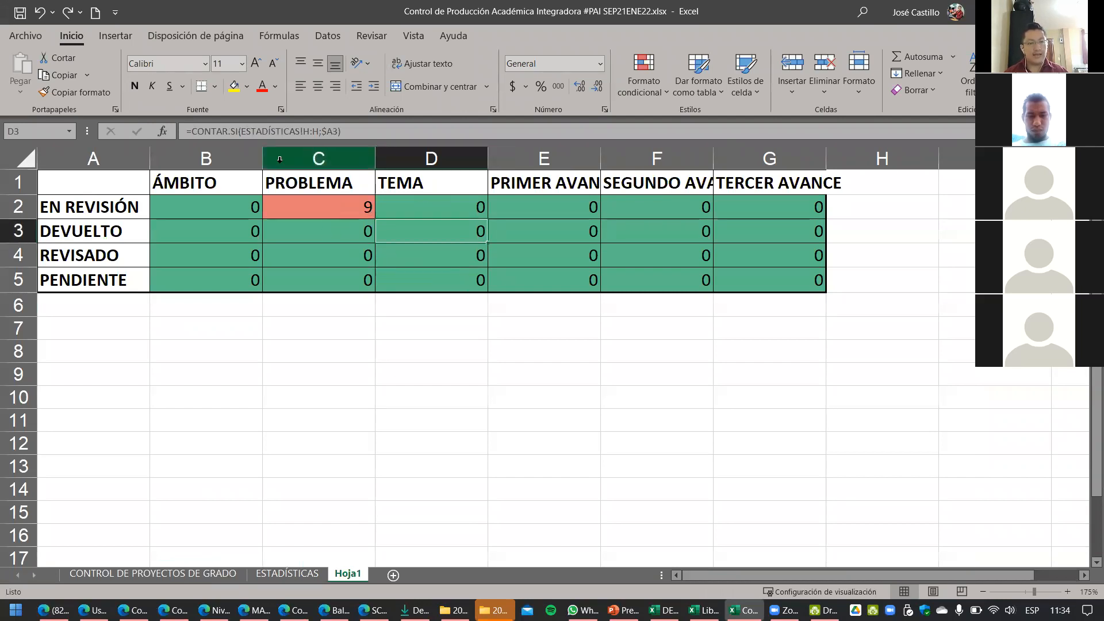
{"action": "left_click", "coordinate": [287, 574]}
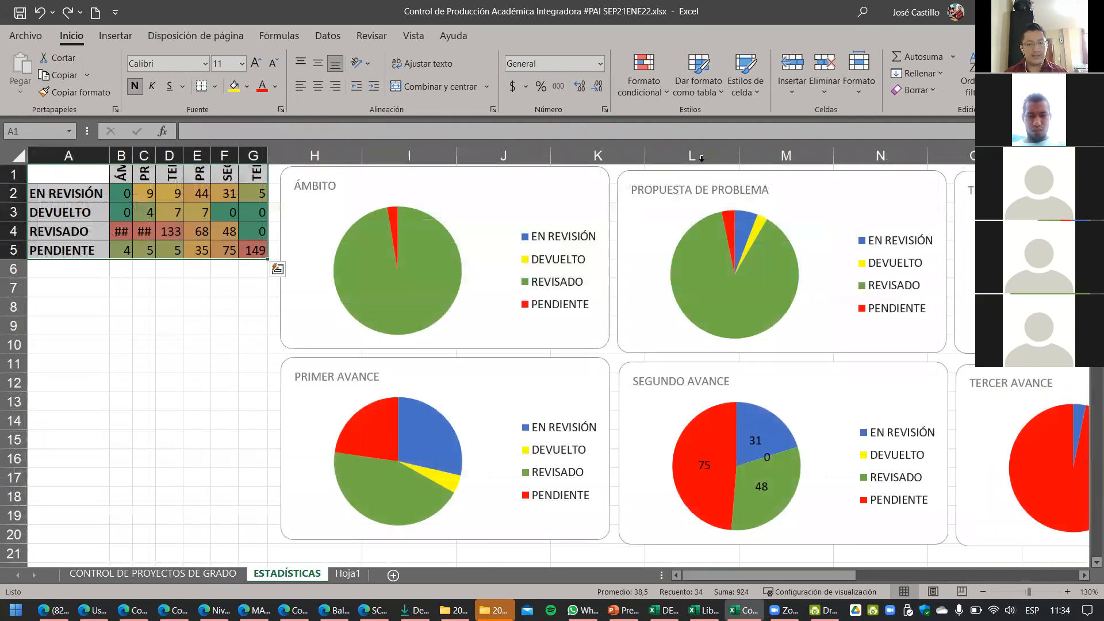
{"action": "left_click", "coordinate": [322, 155]}
{"action": "scroll", "coordinate": [299, 420], "scroll_direction": "down", "scroll_amount": 5}
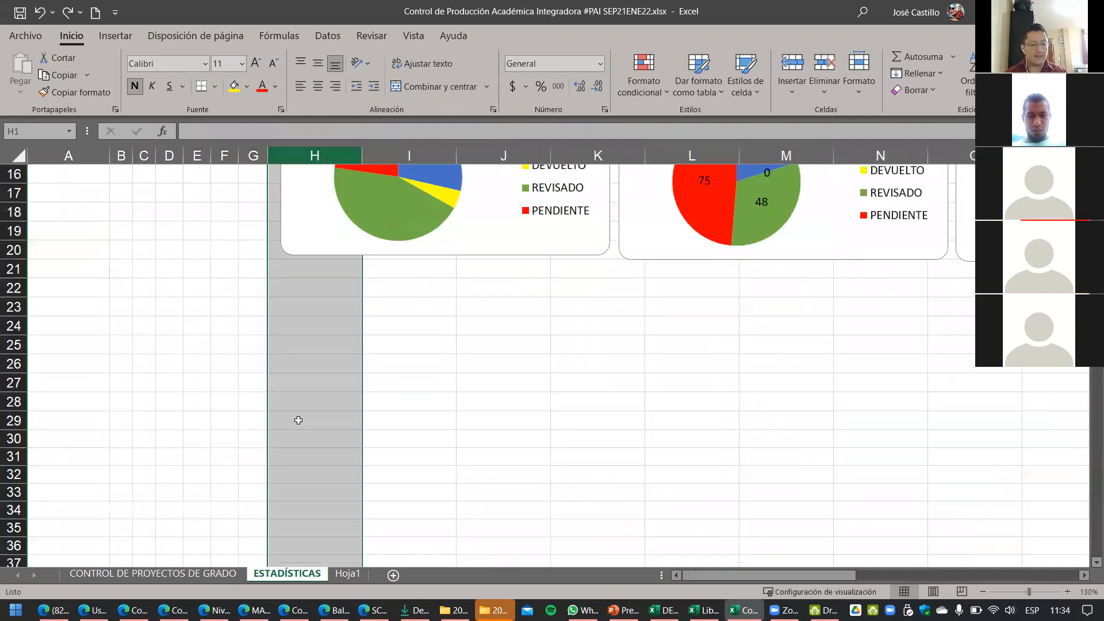
{"action": "scroll", "coordinate": [299, 420], "scroll_direction": "down", "scroll_amount": 8}
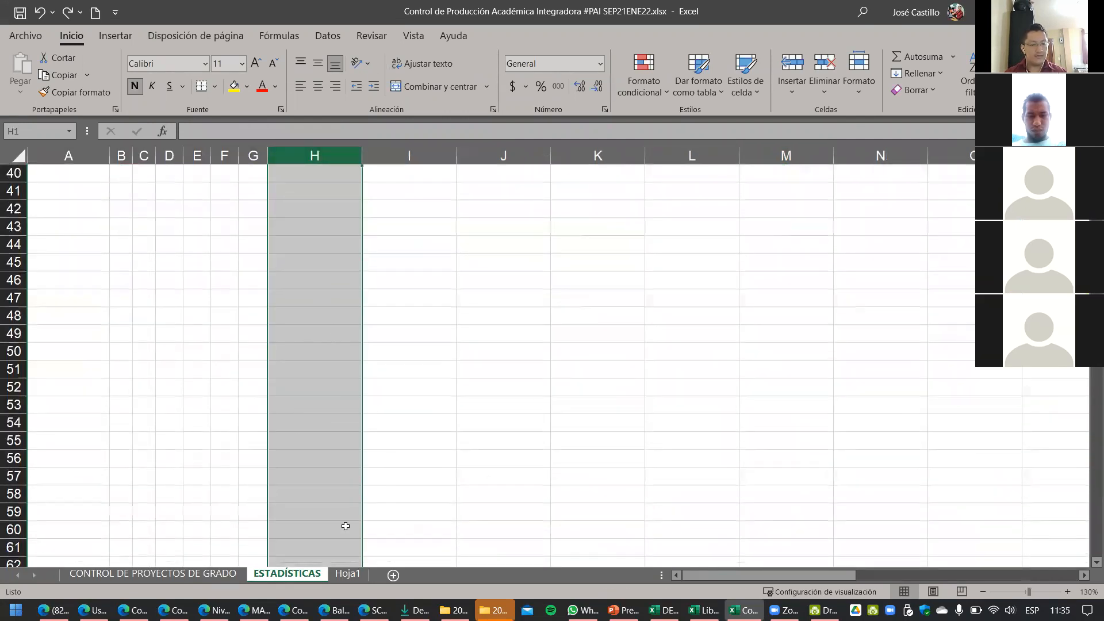
{"action": "left_click", "coordinate": [347, 573]}
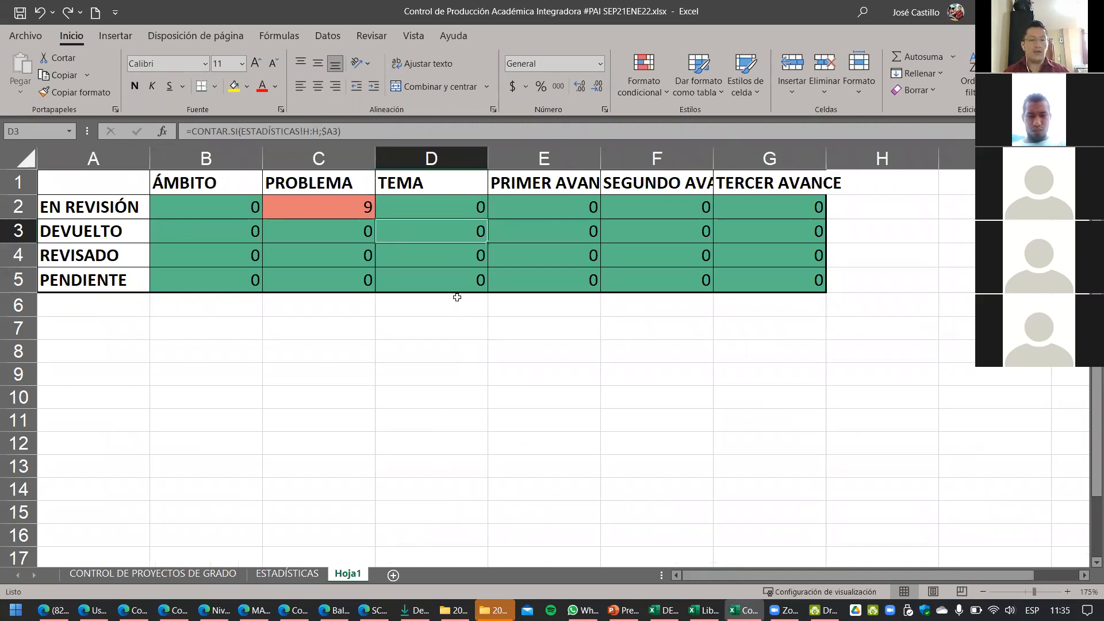
Step: Redo the B2 range correction to column F of CONTROL DE PROYECTOS DE GRADO and the formula paste across B2:G5
{"action": "left_click", "coordinate": [457, 209]}
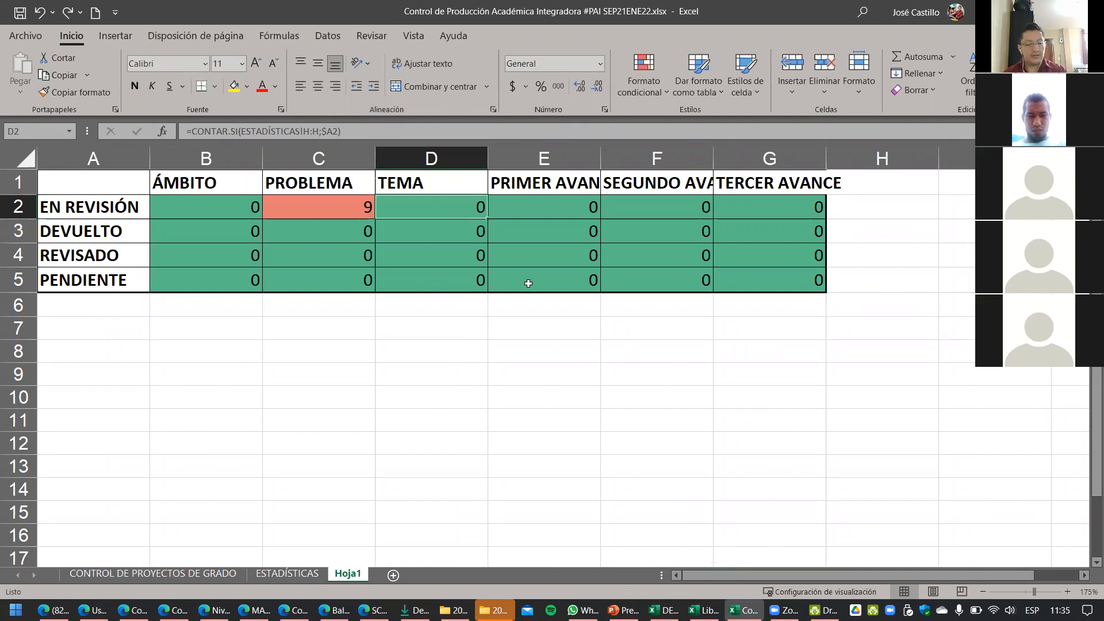
{"action": "key", "text": "ctrl+y"}
{"action": "key", "text": "ctrl+y"}
{"action": "key", "text": "ctrl+y"}
{"action": "key", "text": "ctrl+y"}
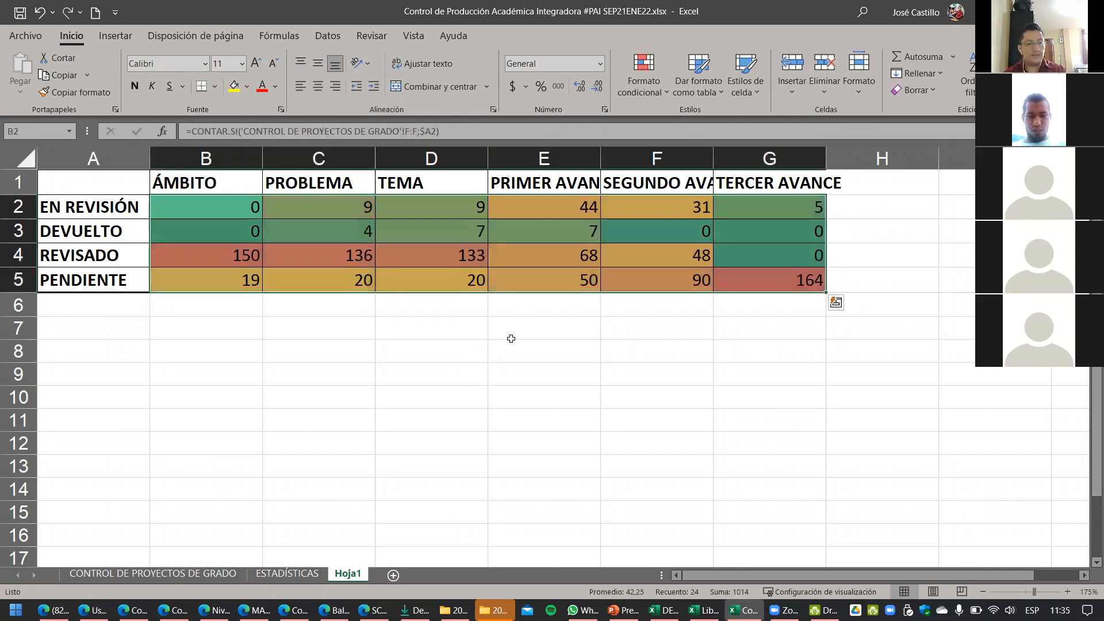
{"action": "left_click", "coordinate": [513, 368]}
{"action": "left_click", "coordinate": [248, 208]}
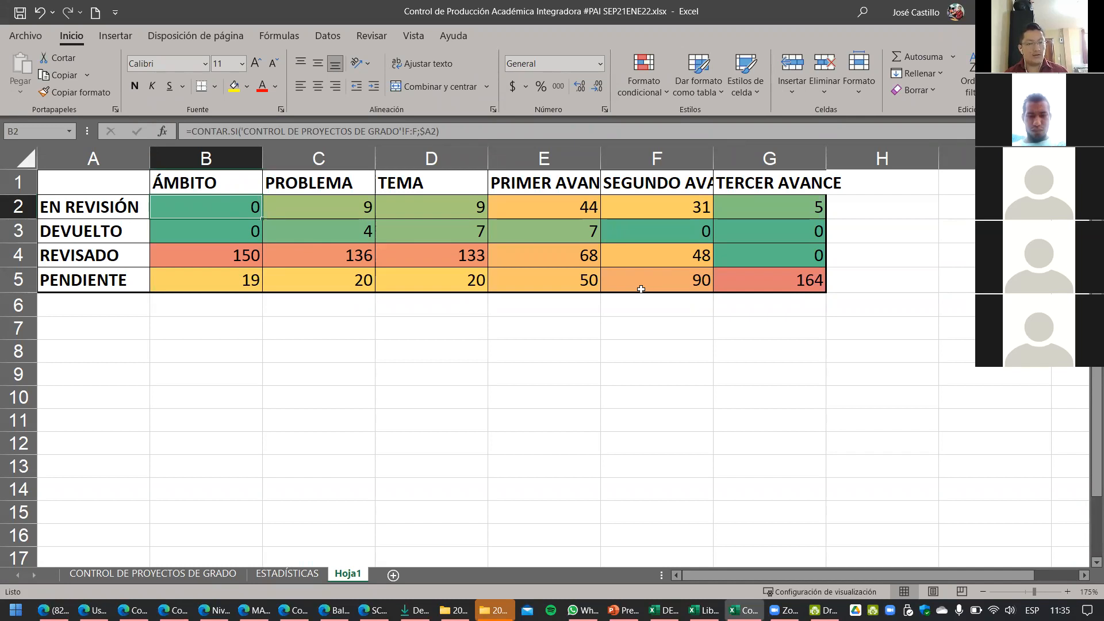
{"action": "left_click", "coordinate": [471, 371]}
{"action": "left_click_drag", "start_coordinate": [87, 187], "coordinate": [784, 275]}
{"action": "left_click", "coordinate": [502, 424]}
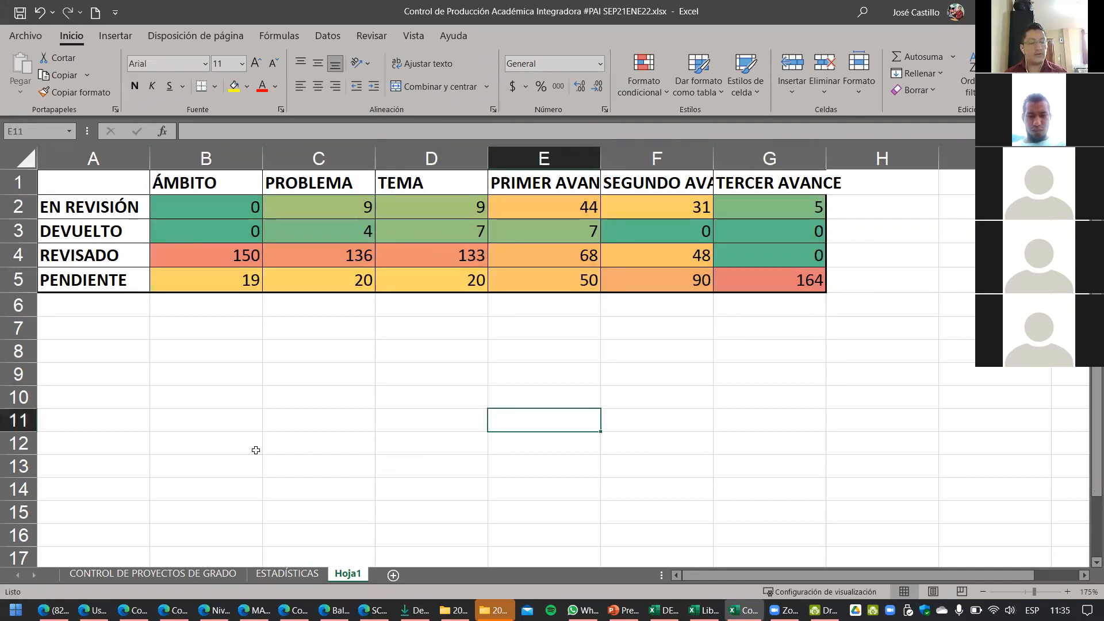
{"action": "left_click_drag", "start_coordinate": [105, 182], "coordinate": [200, 283]}
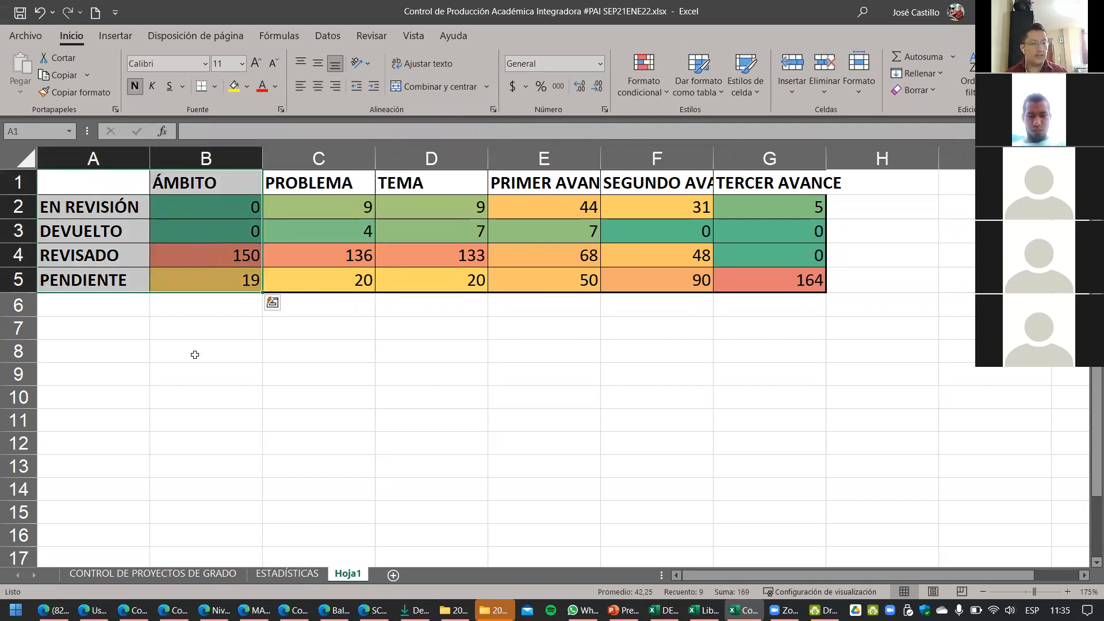
{"action": "left_click", "coordinate": [195, 355]}
{"action": "left_click_drag", "start_coordinate": [118, 190], "coordinate": [191, 274]}
Step: Enter the heading ESTADO in cell A1 in capitals
{"action": "left_click", "coordinate": [104, 179]}
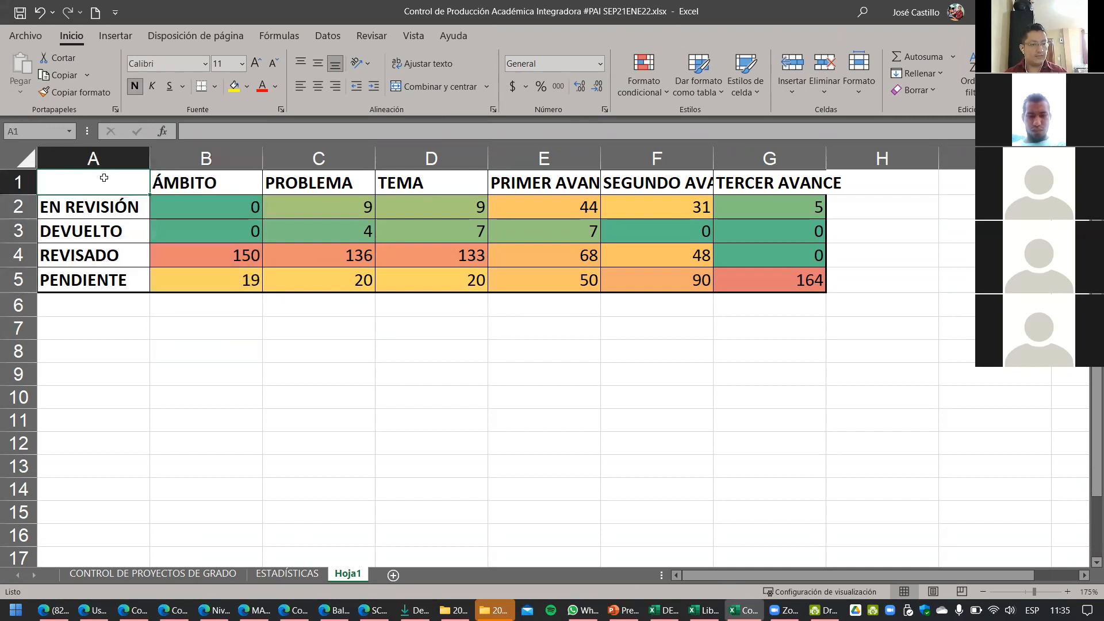
{"action": "type", "text": "estado"}
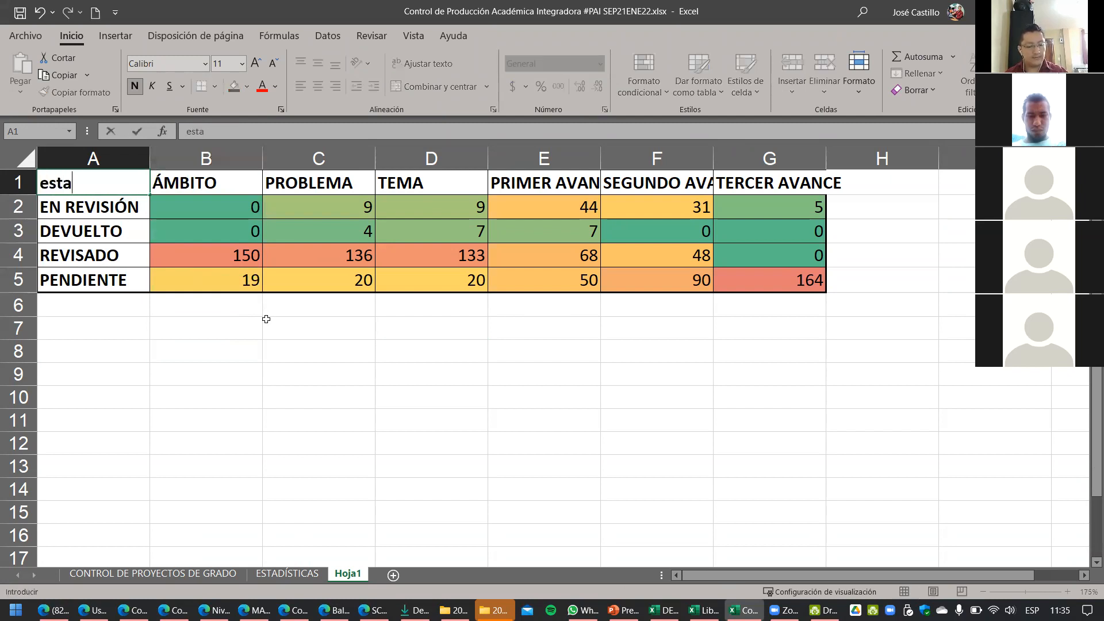
{"action": "key", "text": "BackSpace"}
{"action": "key", "text": "BackSpace"}
{"action": "key", "text": "BackSpace"}
{"action": "key", "text": "BackSpace"}
{"action": "key", "text": "BackSpace"}
{"action": "key", "text": "BackSpace"}
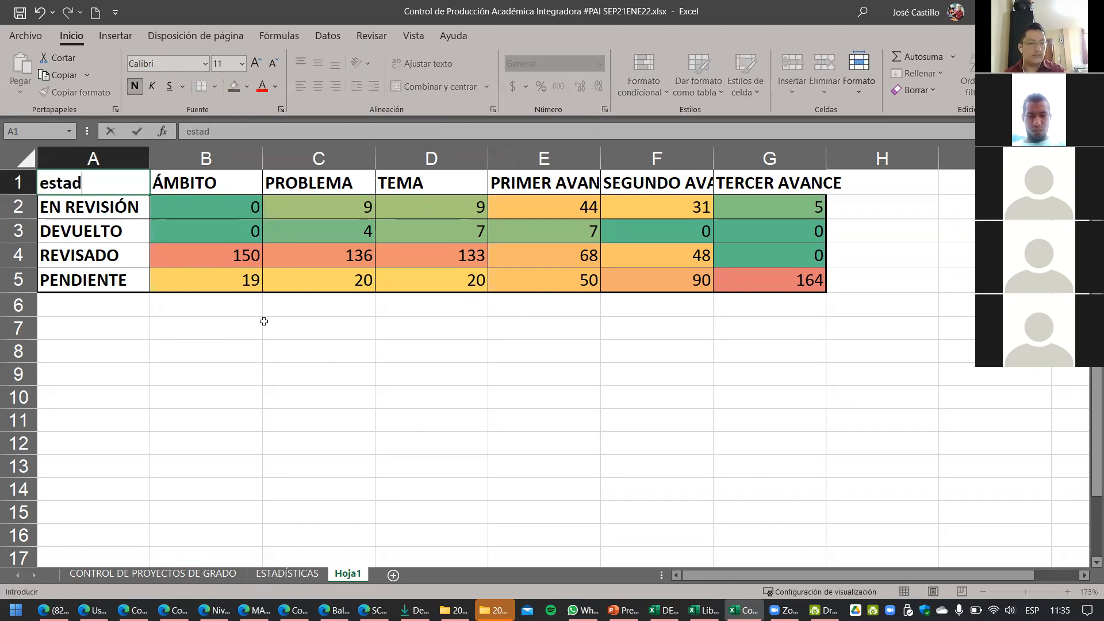
{"action": "type", "text": "ESTADO"}
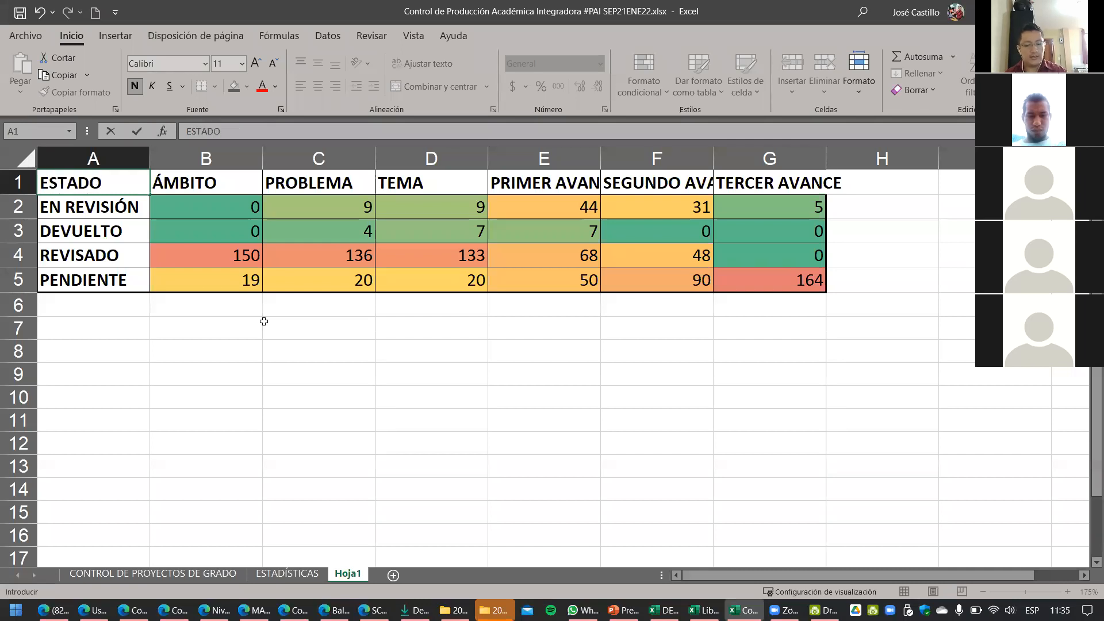
{"action": "key", "text": "Return"}
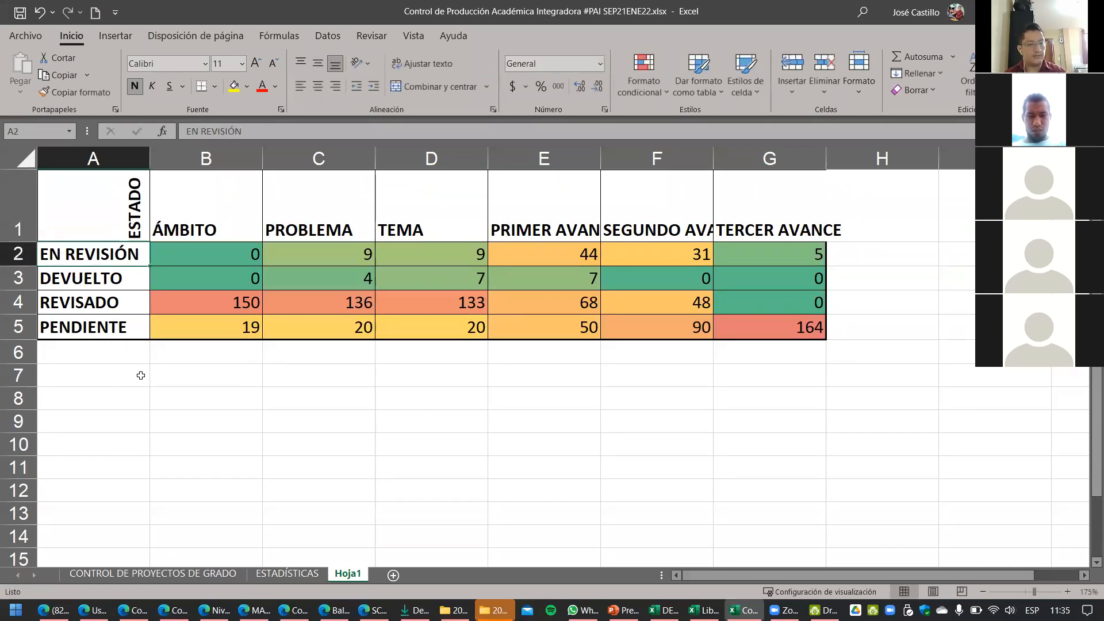
Step: Remove the upward text rotation from the ESTADO heading in A1
{"action": "left_click", "coordinate": [128, 226]}
{"action": "left_click", "coordinate": [352, 65]}
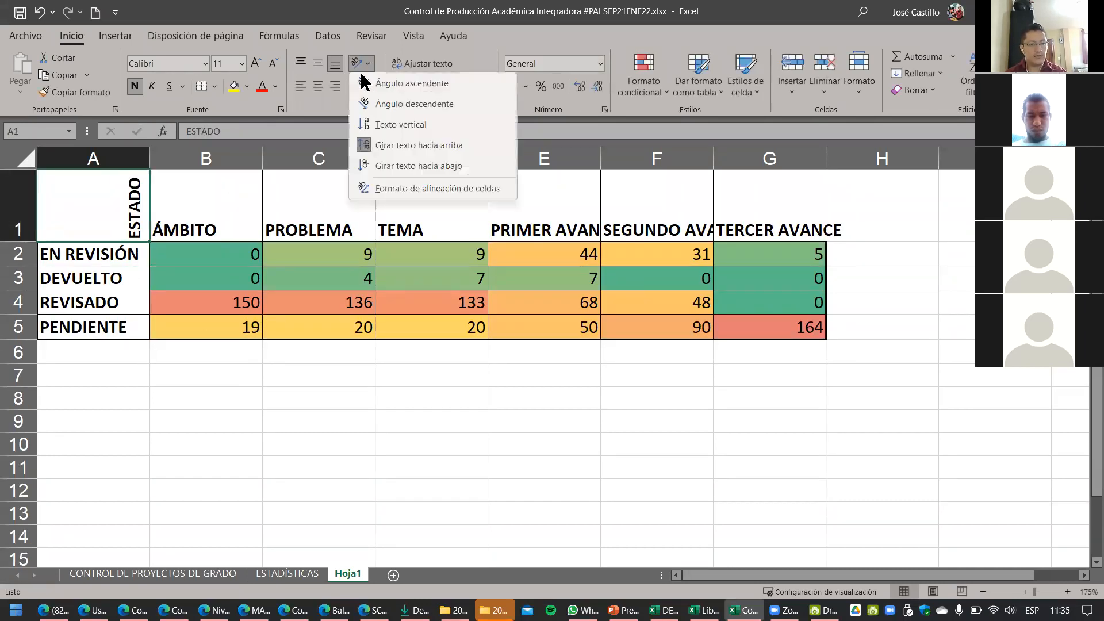
{"action": "left_click", "coordinate": [375, 146]}
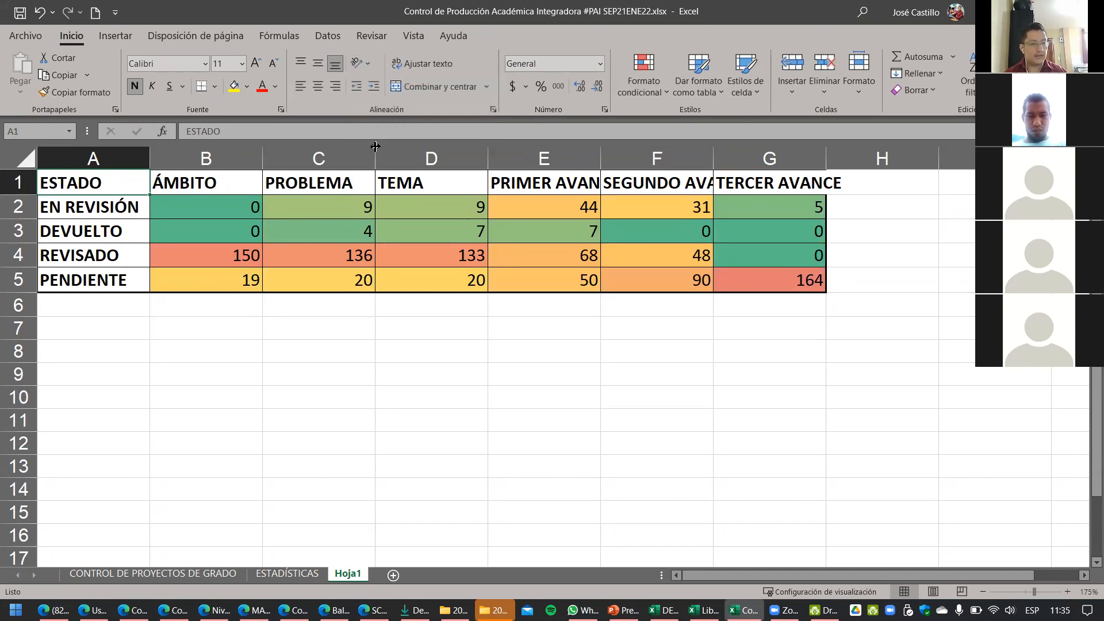
{"action": "left_click", "coordinate": [343, 374]}
Step: Preview the column, bar, line and area chart types for A1:B5, and insert a 3D pie chart of the ÁMBITO counts
{"action": "left_click_drag", "start_coordinate": [92, 186], "coordinate": [192, 286]}
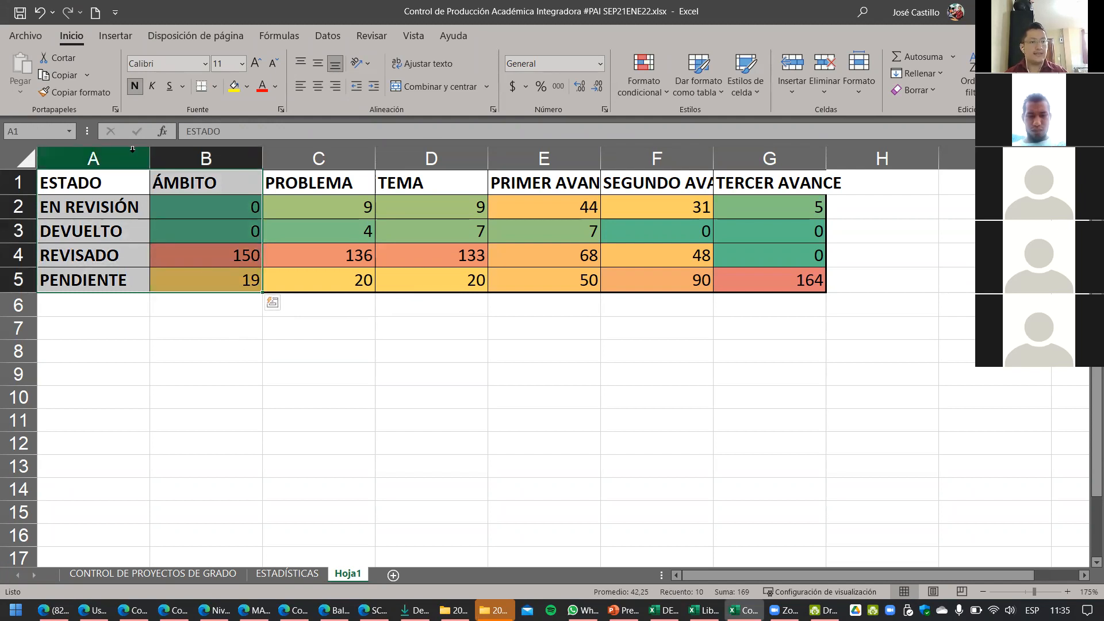
{"action": "left_click", "coordinate": [115, 37]}
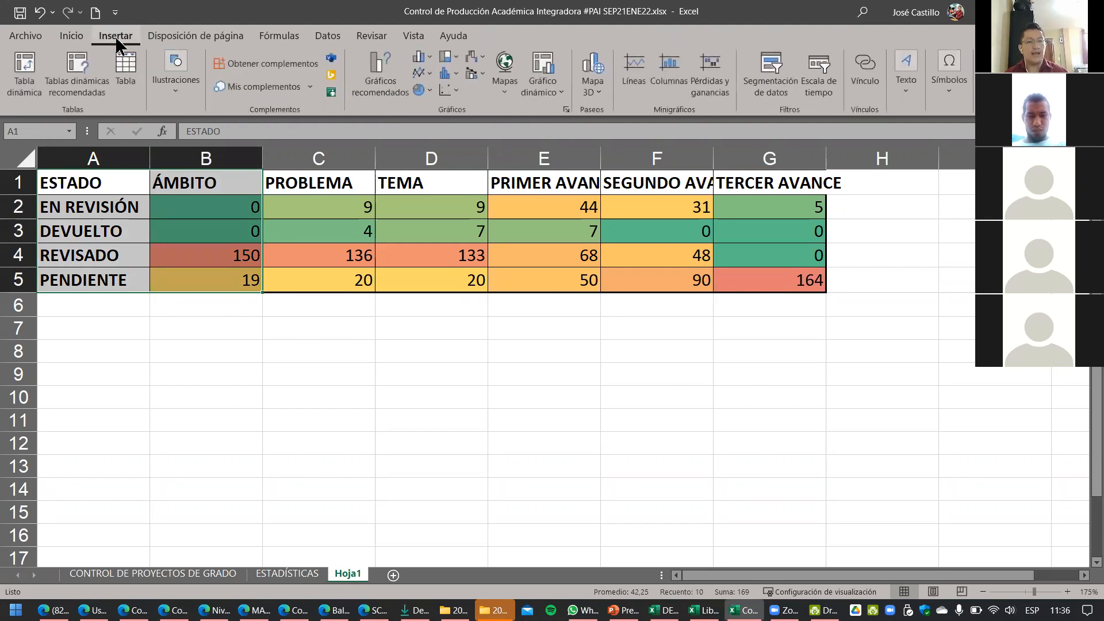
{"action": "left_click", "coordinate": [192, 102]}
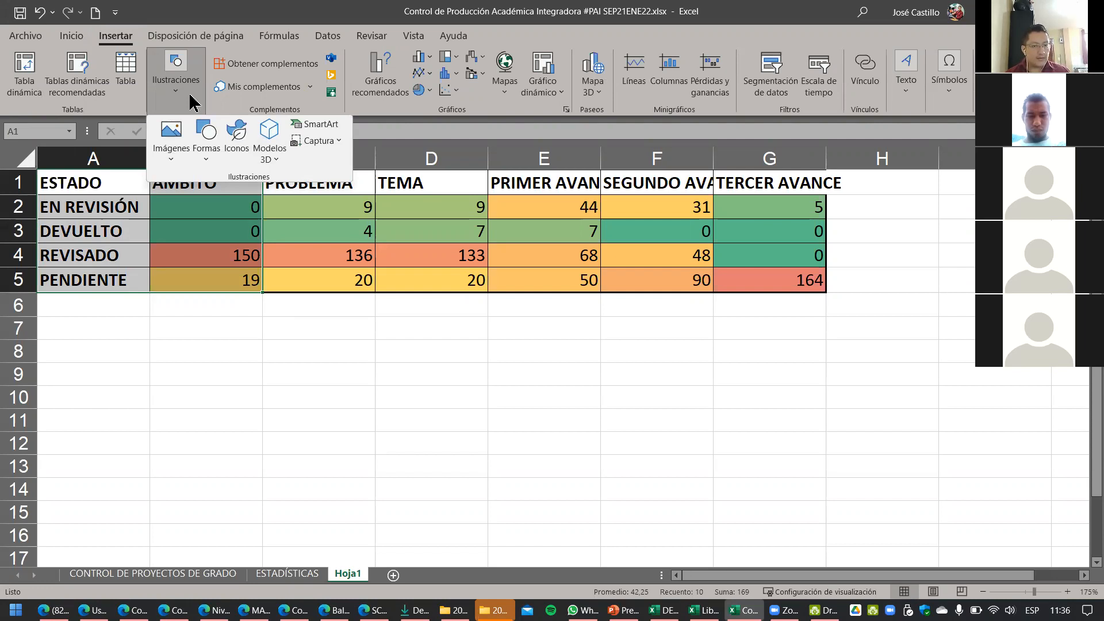
{"action": "left_click", "coordinate": [526, 31]}
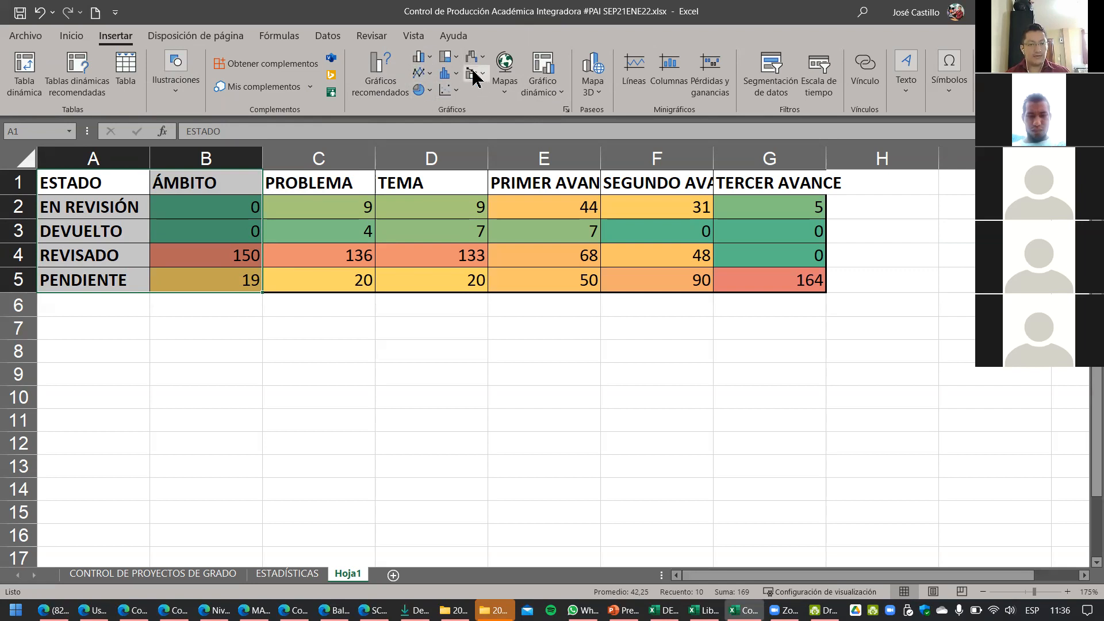
{"action": "left_click", "coordinate": [430, 57]}
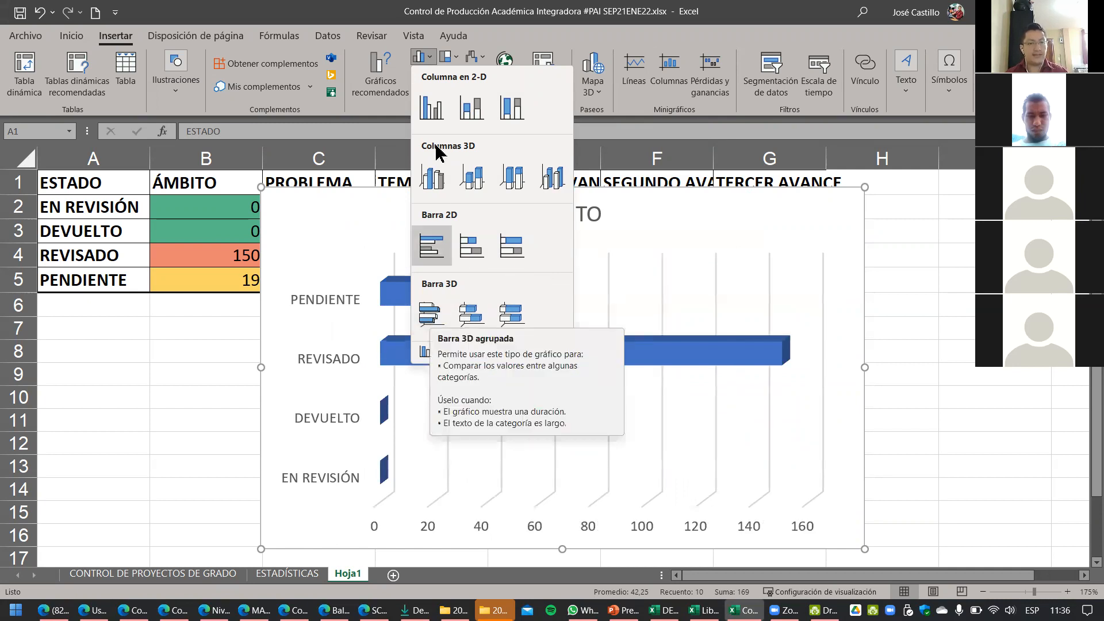
{"action": "left_click", "coordinate": [432, 64]}
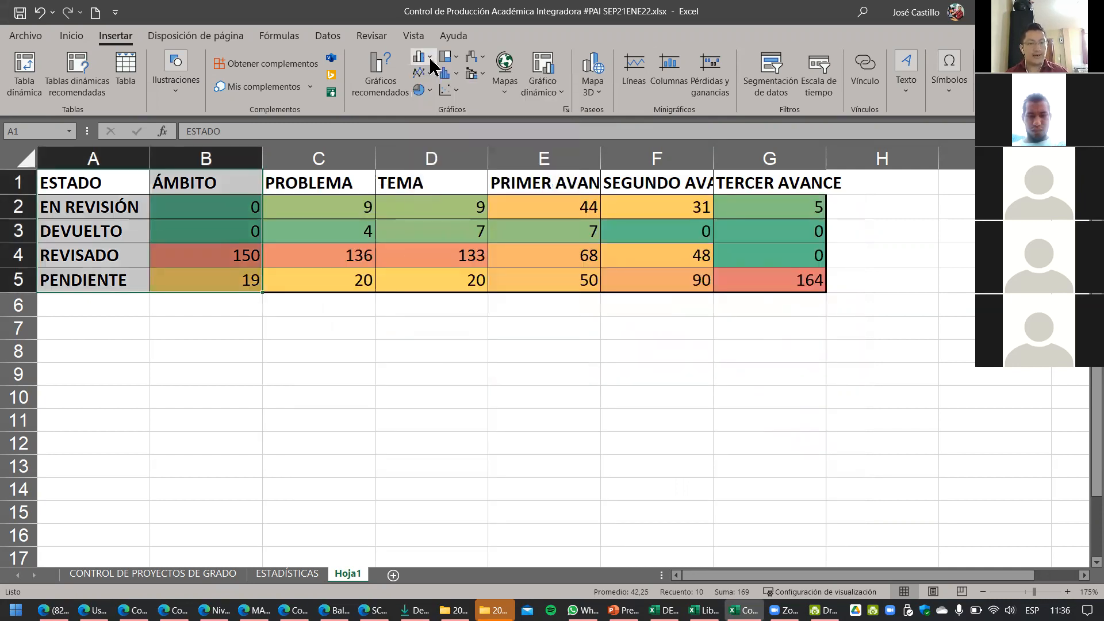
{"action": "left_click", "coordinate": [429, 75]}
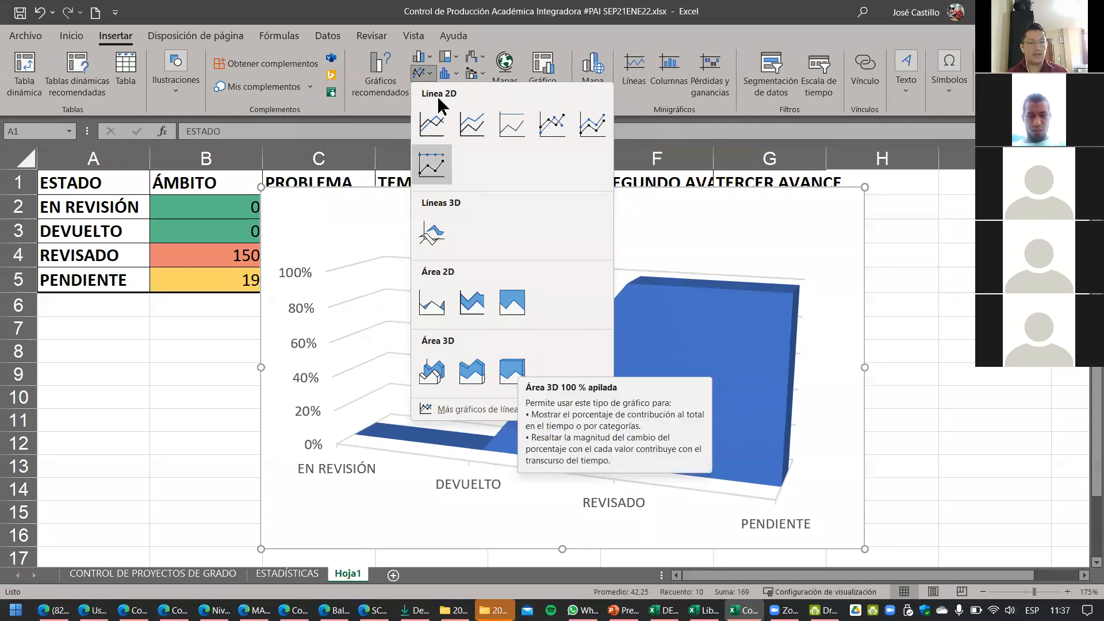
{"action": "left_click", "coordinate": [424, 75]}
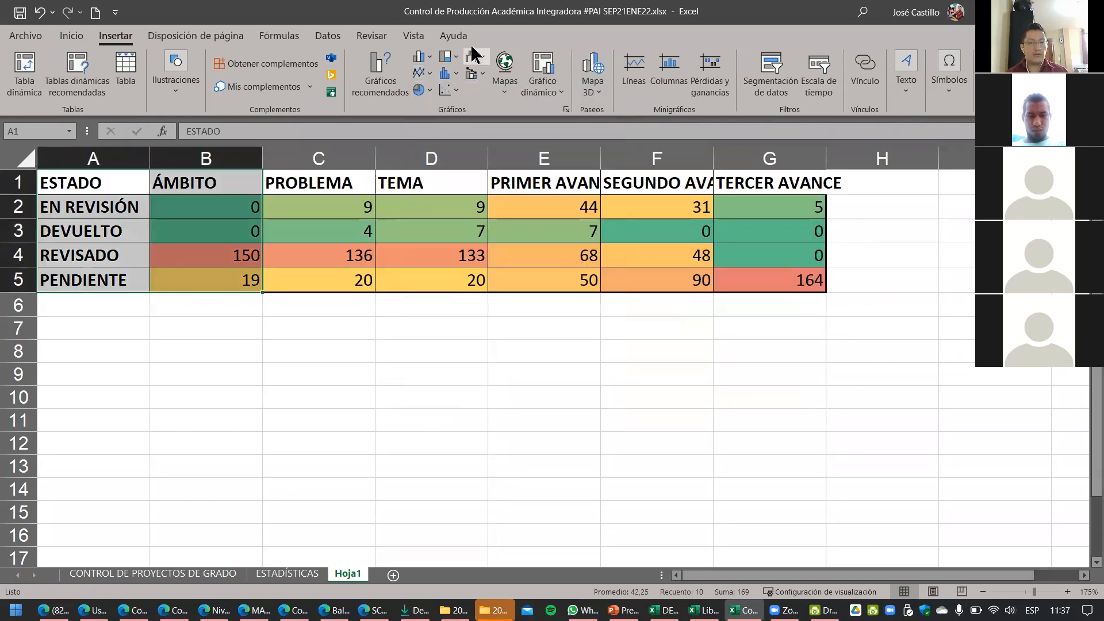
{"action": "left_click", "coordinate": [429, 91]}
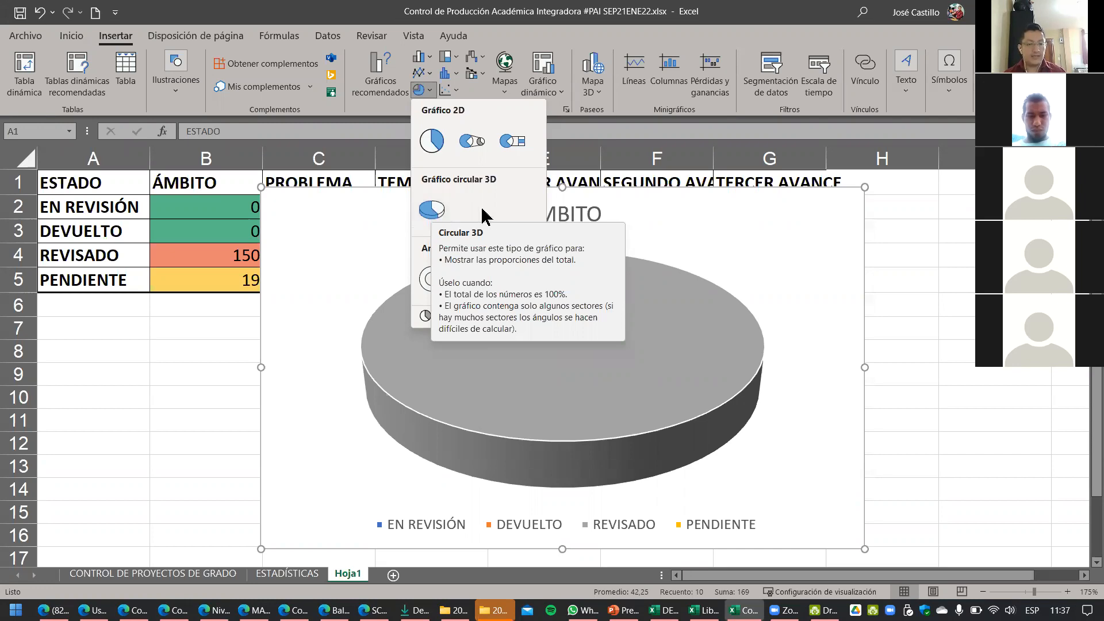
{"action": "left_click", "coordinate": [434, 215]}
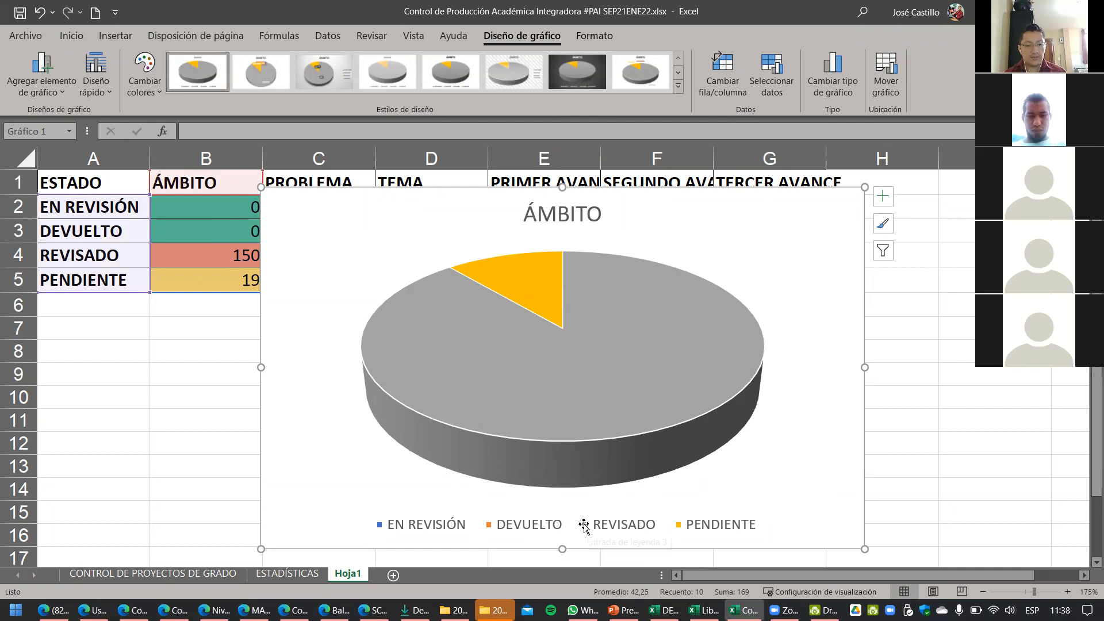
Step: Give the REVISADO slice of the ÁMBITO pie chart a solid fill in the theme green
{"action": "left_click", "coordinate": [584, 525]}
{"action": "double_click", "coordinate": [584, 523]}
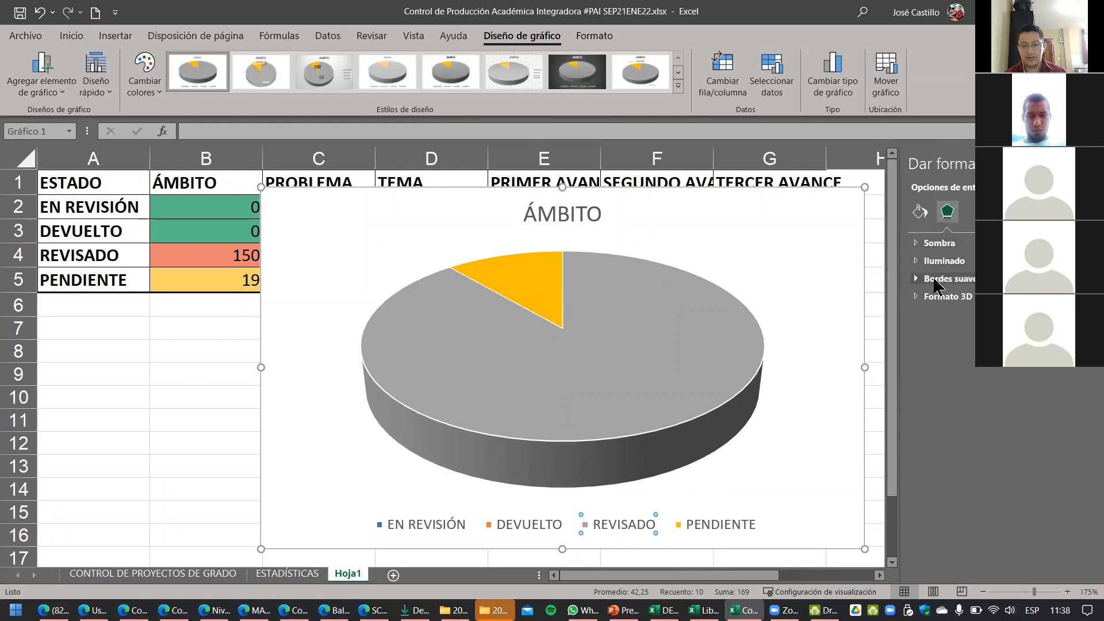
{"action": "left_click", "coordinate": [926, 209]}
{"action": "left_click", "coordinate": [930, 243]}
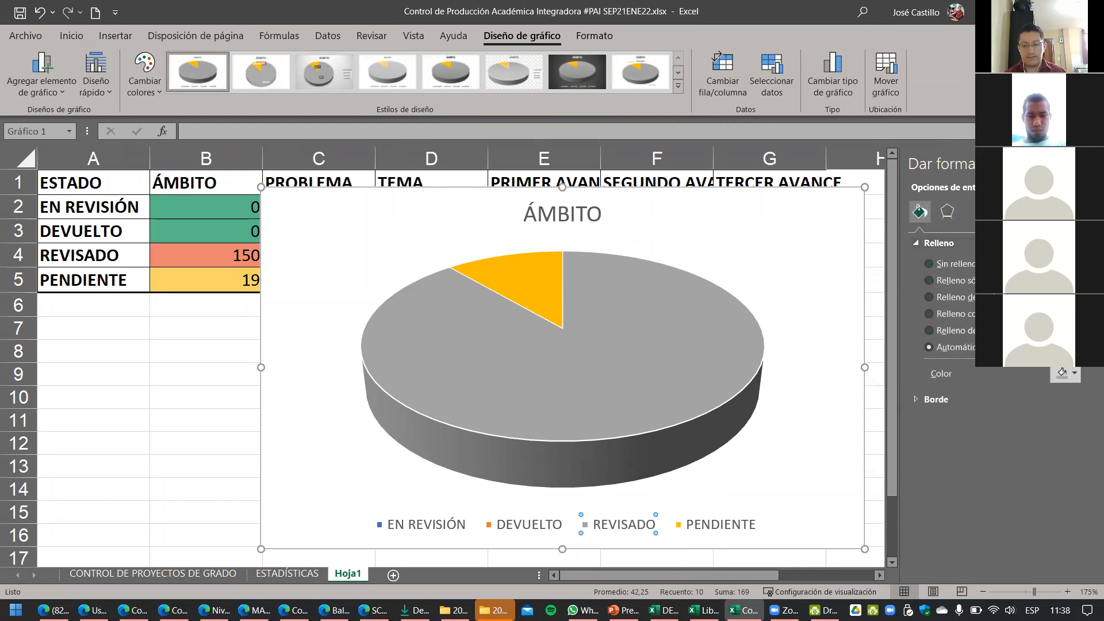
{"action": "left_click", "coordinate": [966, 281]}
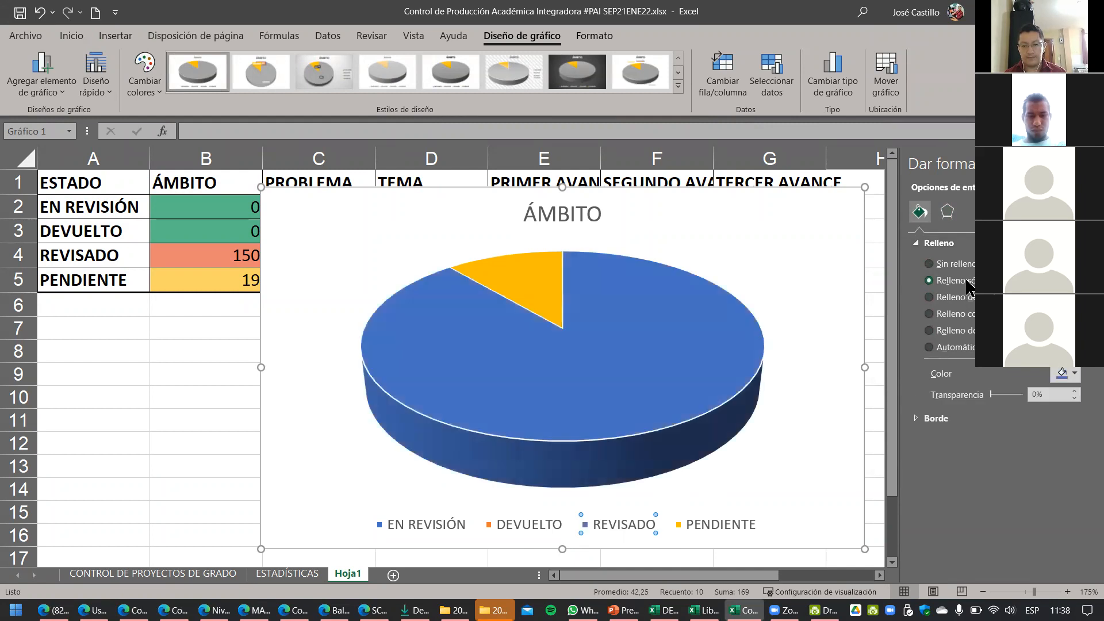
{"action": "left_click", "coordinate": [1067, 374]}
{"action": "left_click", "coordinate": [1050, 508]}
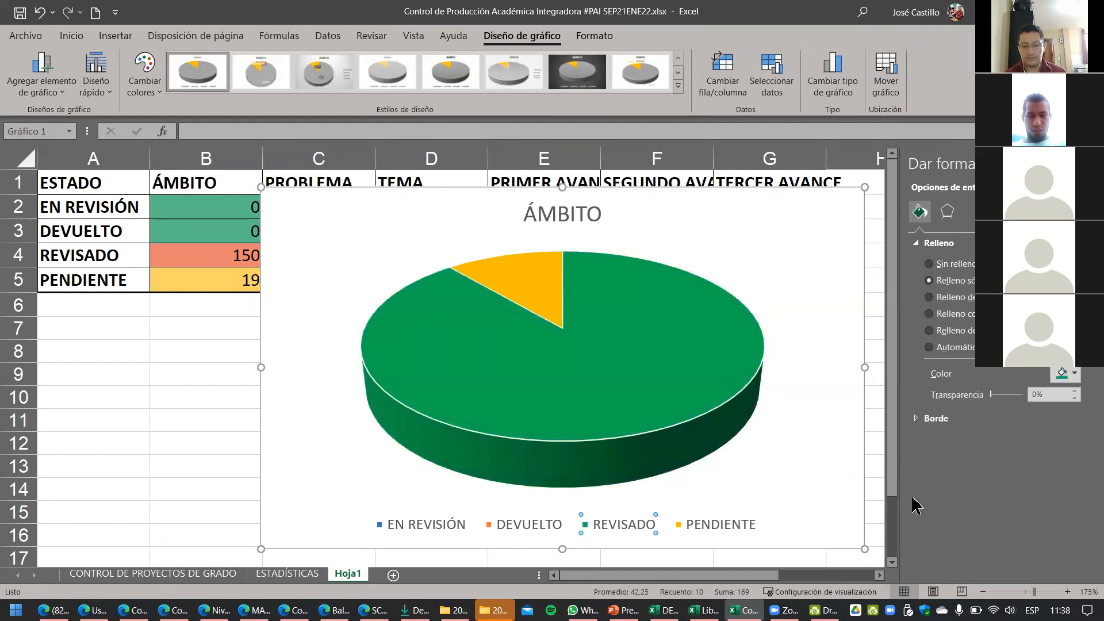
{"action": "left_click", "coordinate": [1068, 374]}
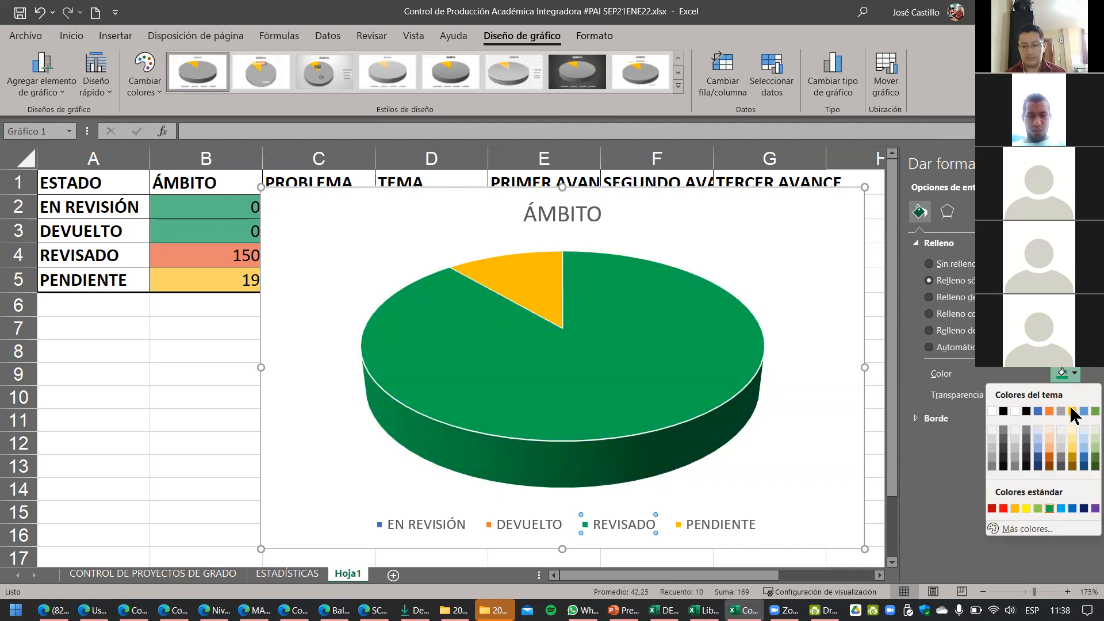
{"action": "left_click", "coordinate": [1095, 411]}
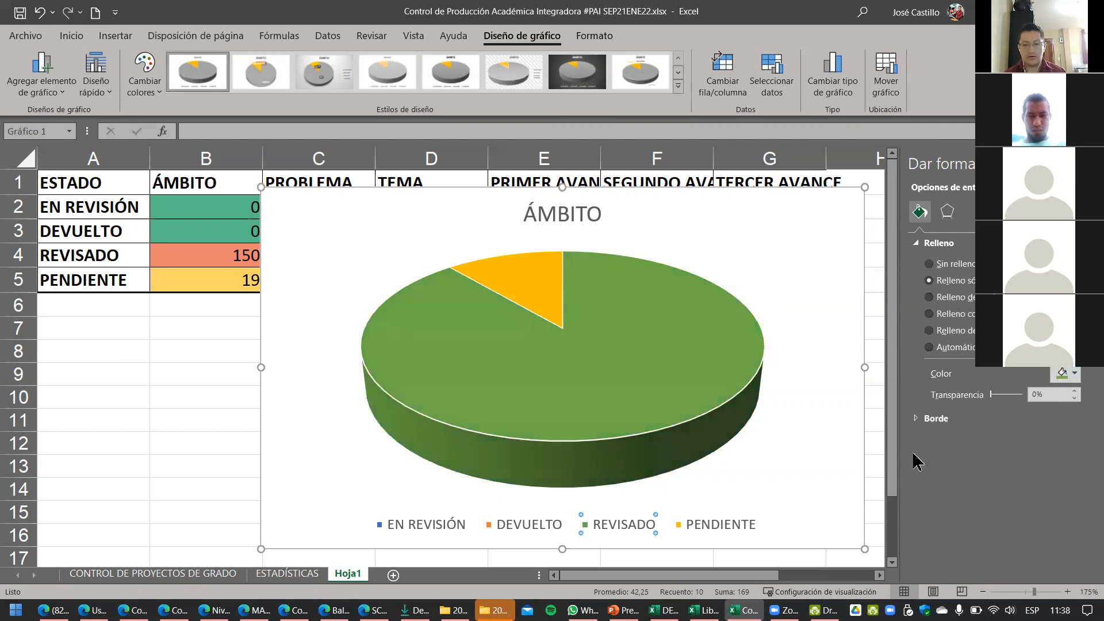
Step: Give the PENDIENTE slice of the pie chart a solid fill in the theme gold
{"action": "left_click", "coordinate": [684, 524]}
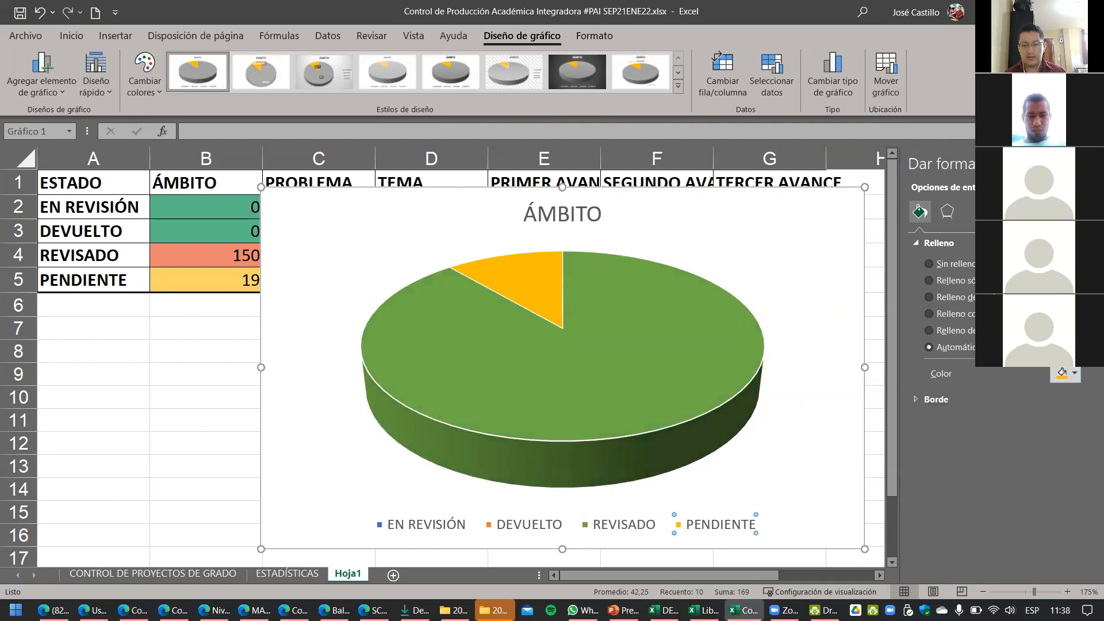
{"action": "left_click", "coordinate": [929, 280]}
{"action": "left_click", "coordinate": [1073, 373]}
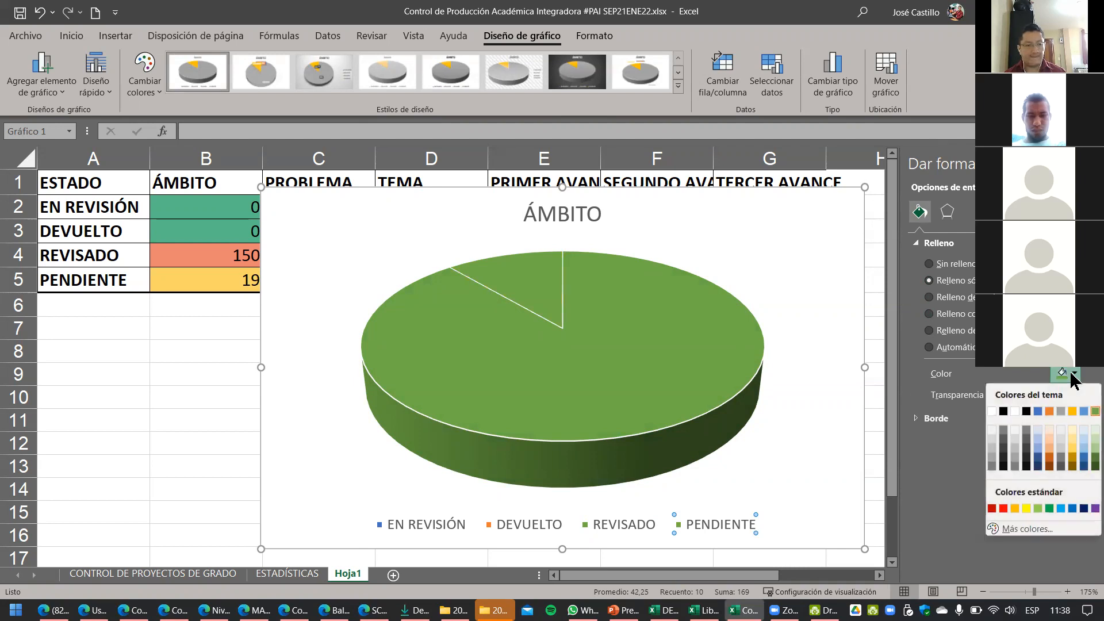
{"action": "left_click", "coordinate": [1073, 413]}
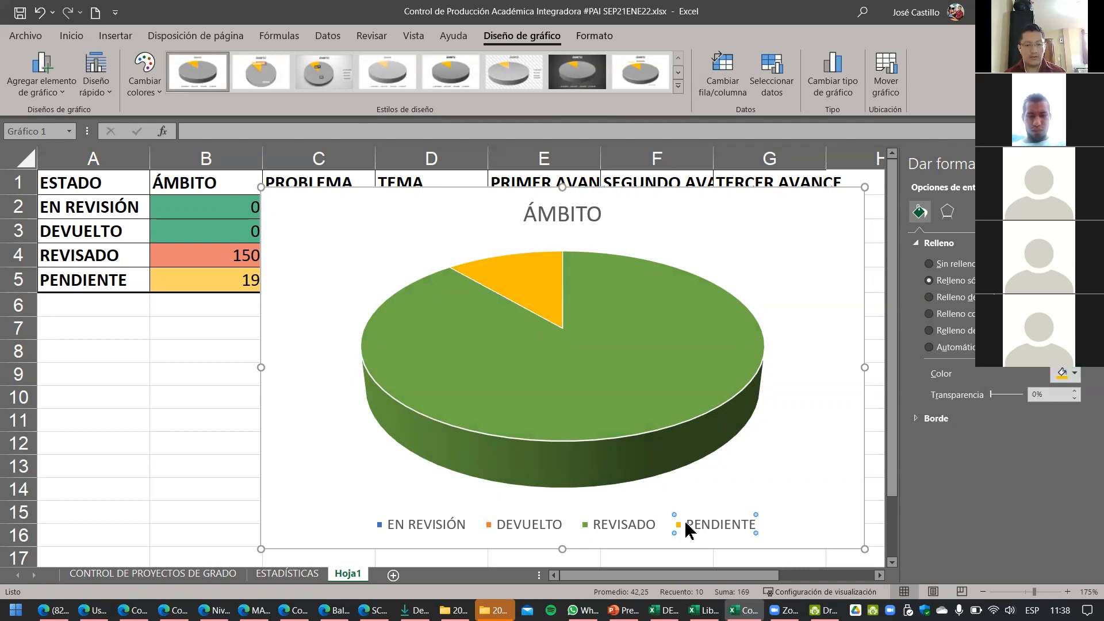
Step: Recolour the DEVUELTO entry of the pie chart with the standard red
{"action": "left_click", "coordinate": [490, 523]}
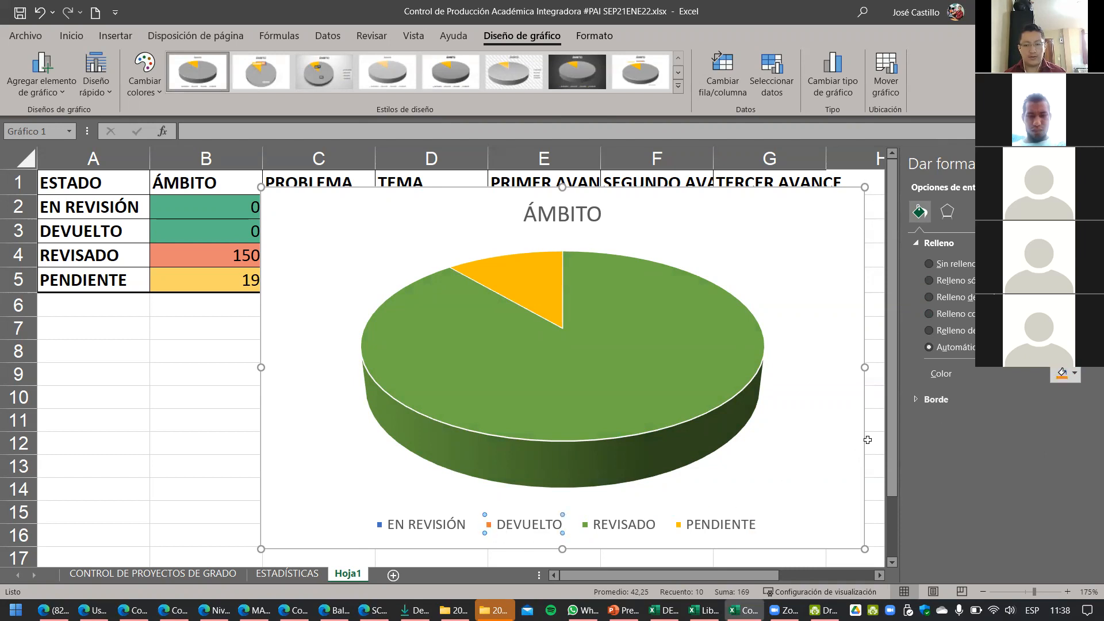
{"action": "left_click", "coordinate": [1063, 372]}
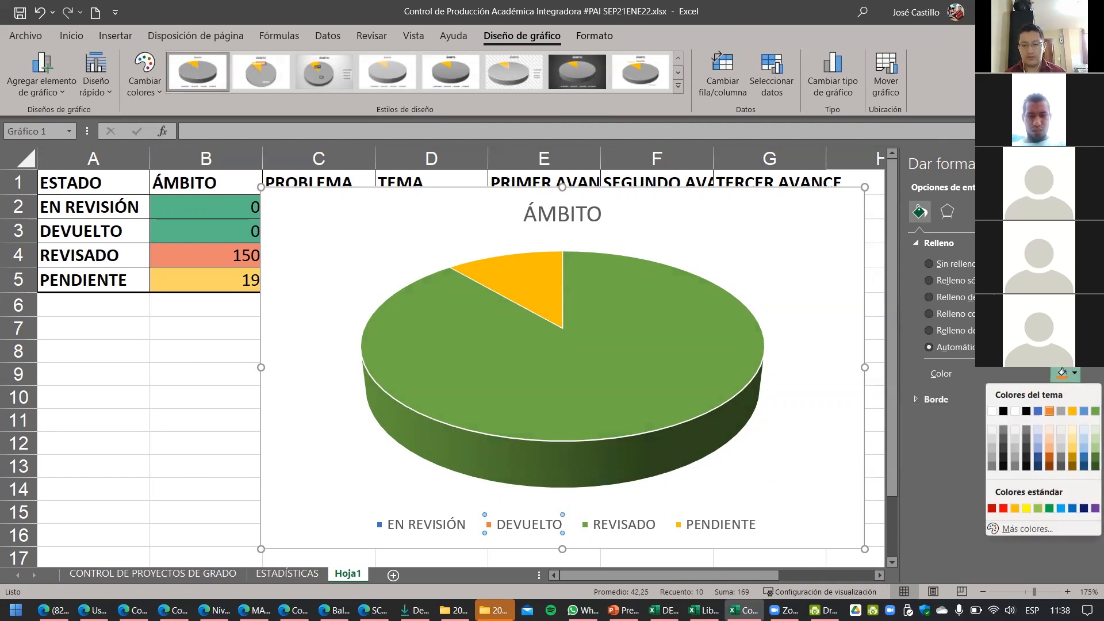
{"action": "left_click", "coordinate": [1004, 510]}
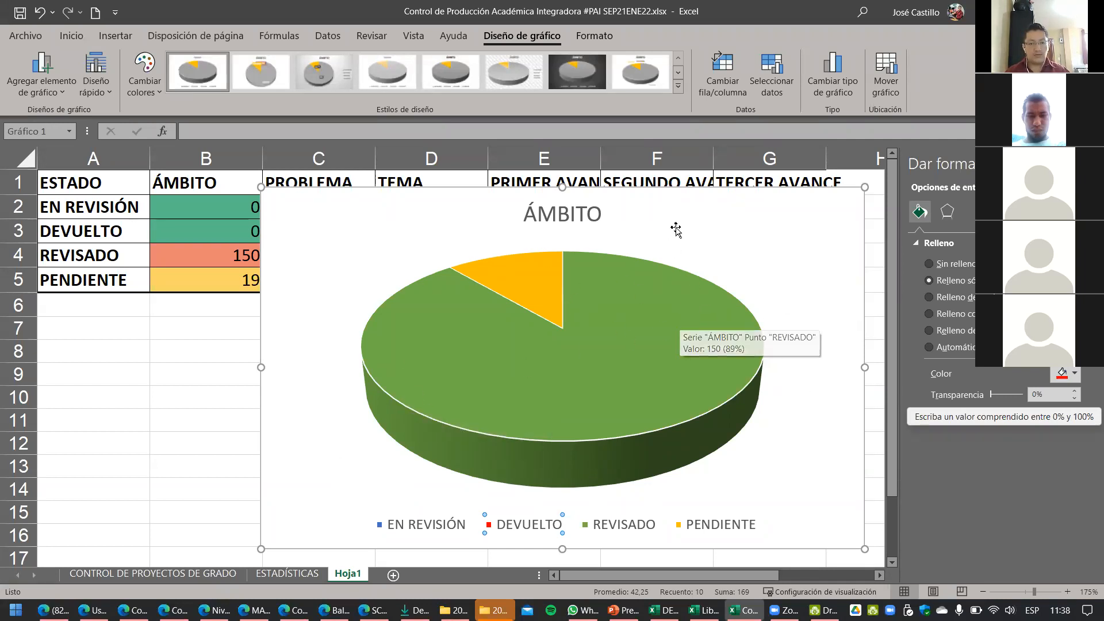
{"action": "left_click", "coordinate": [715, 241]}
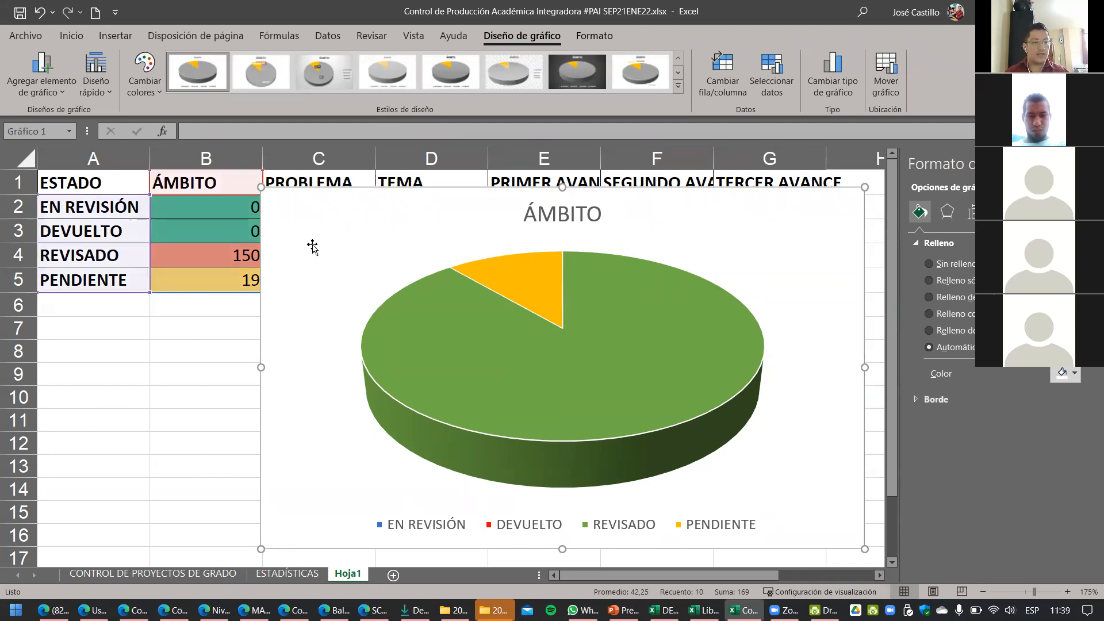
Step: Add centred data labels to the pie chart and place its legend to the right of the plot
{"action": "left_click", "coordinate": [62, 103]}
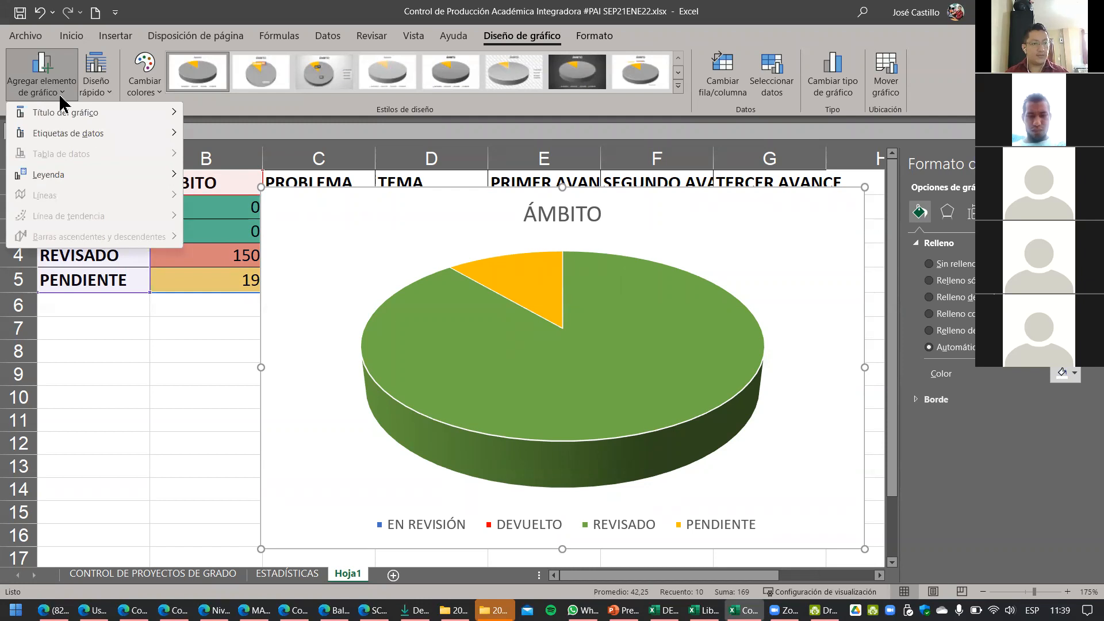
{"action": "mouse_move", "coordinate": [86, 134]}
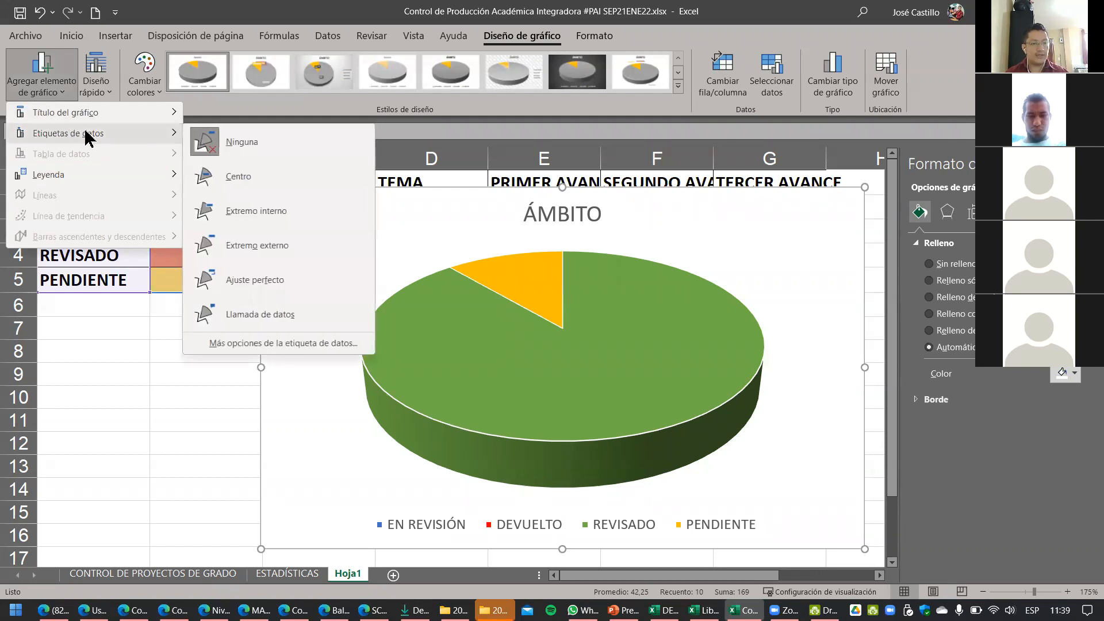
{"action": "left_click", "coordinate": [267, 185]}
{"action": "left_click", "coordinate": [24, 93]}
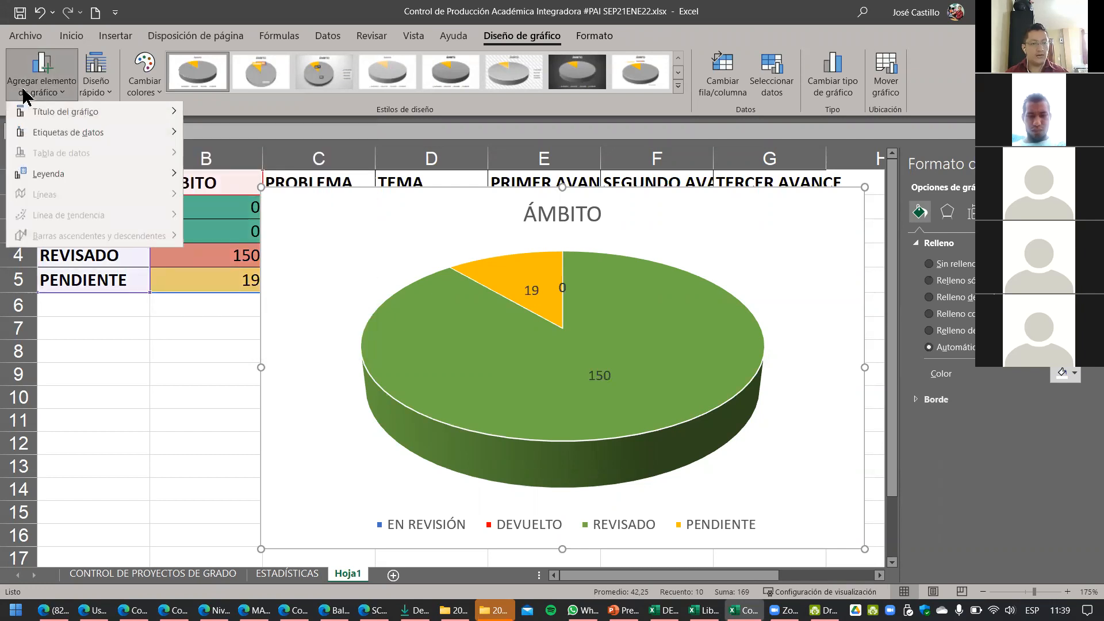
{"action": "mouse_move", "coordinate": [143, 175]}
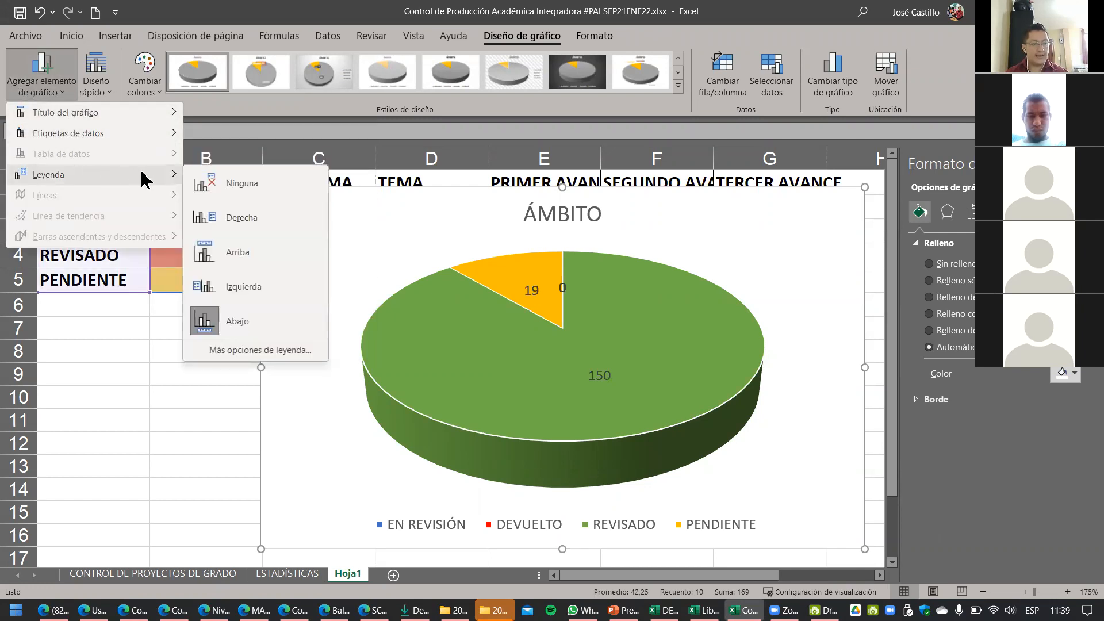
{"action": "left_click", "coordinate": [269, 222]}
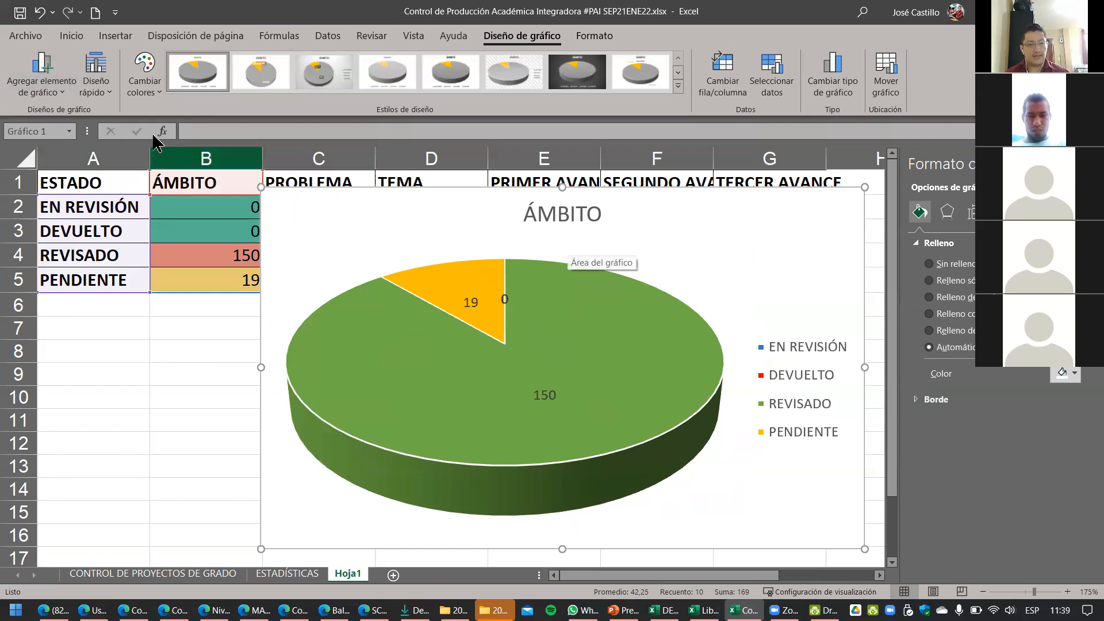
{"action": "left_click", "coordinate": [102, 92]}
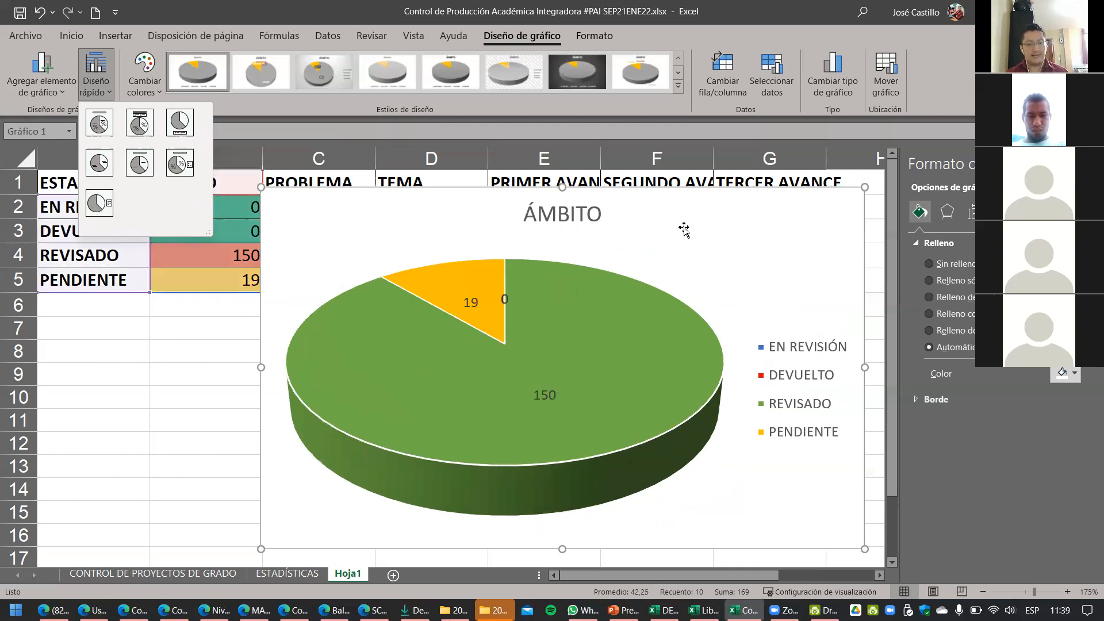
{"action": "left_click", "coordinate": [684, 230]}
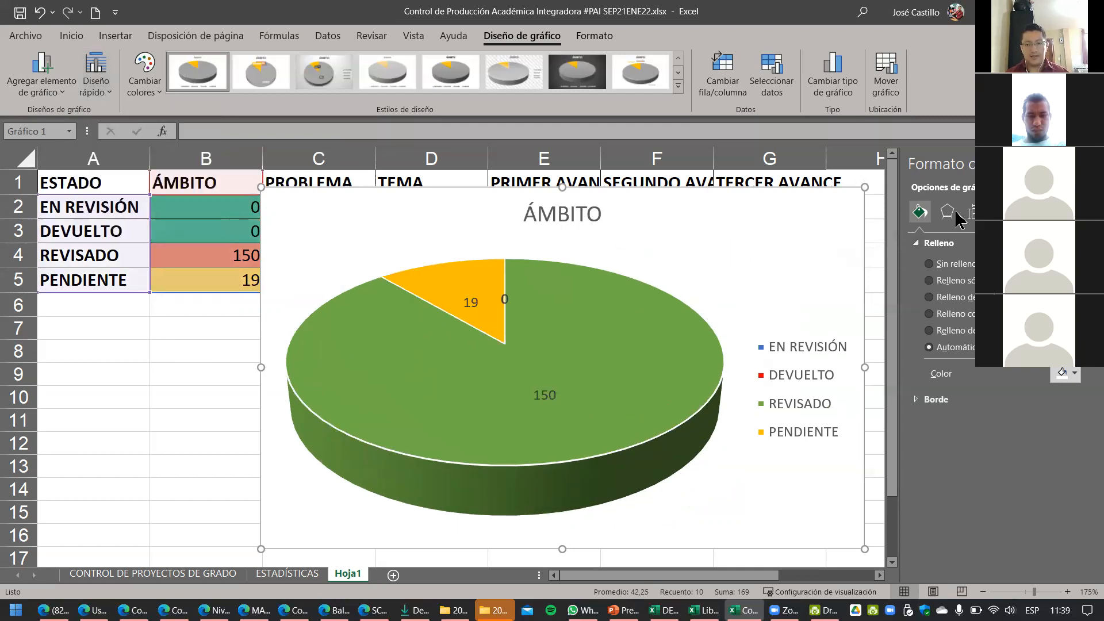
{"action": "left_click", "coordinate": [1089, 164]}
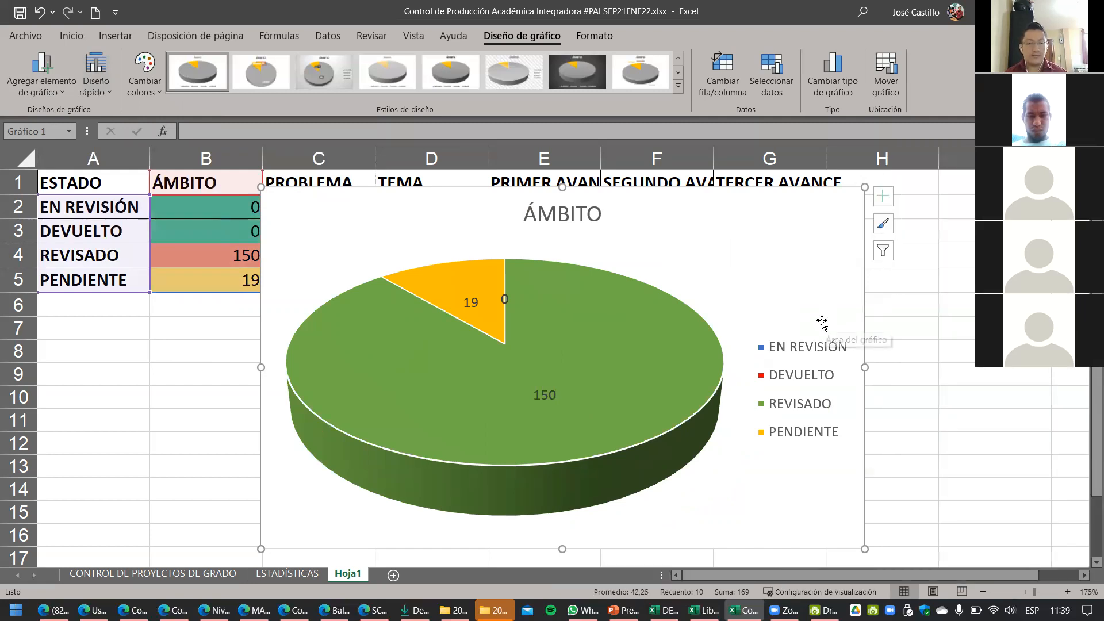
Step: Move the pie chart off the PROBLEMA and TEMA columns and highlight its source range A1:B5
{"action": "left_click_drag", "start_coordinate": [670, 234], "coordinate": [935, 234]}
{"action": "left_click", "coordinate": [309, 235]}
{"action": "left_click_drag", "start_coordinate": [123, 196], "coordinate": [218, 275]}
{"action": "left_click", "coordinate": [311, 276]}
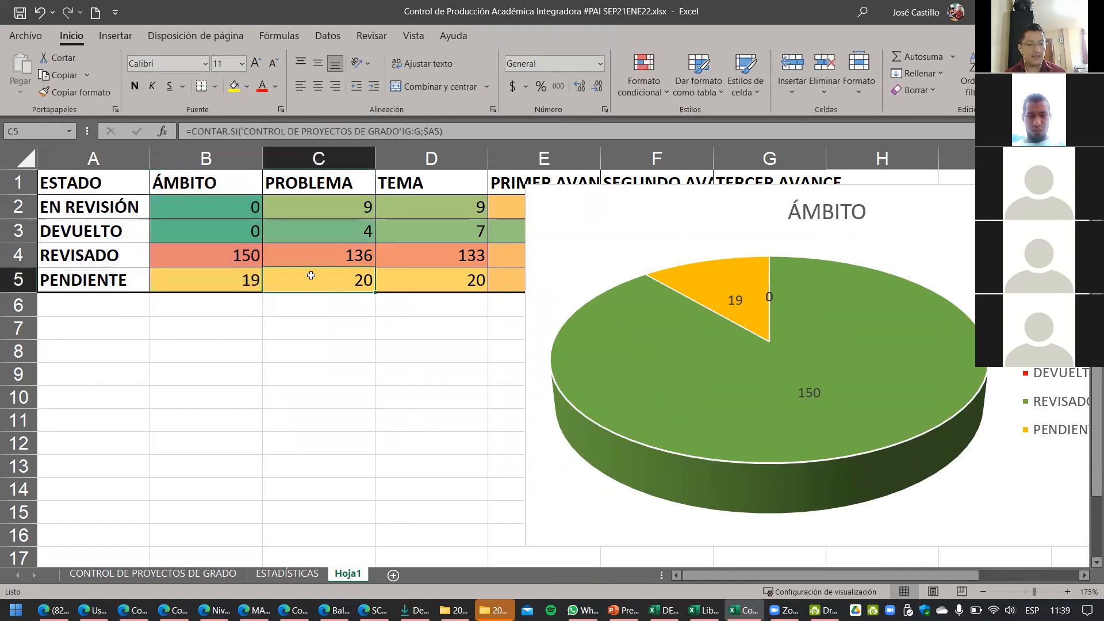
{"action": "left_click_drag", "start_coordinate": [104, 187], "coordinate": [248, 274]}
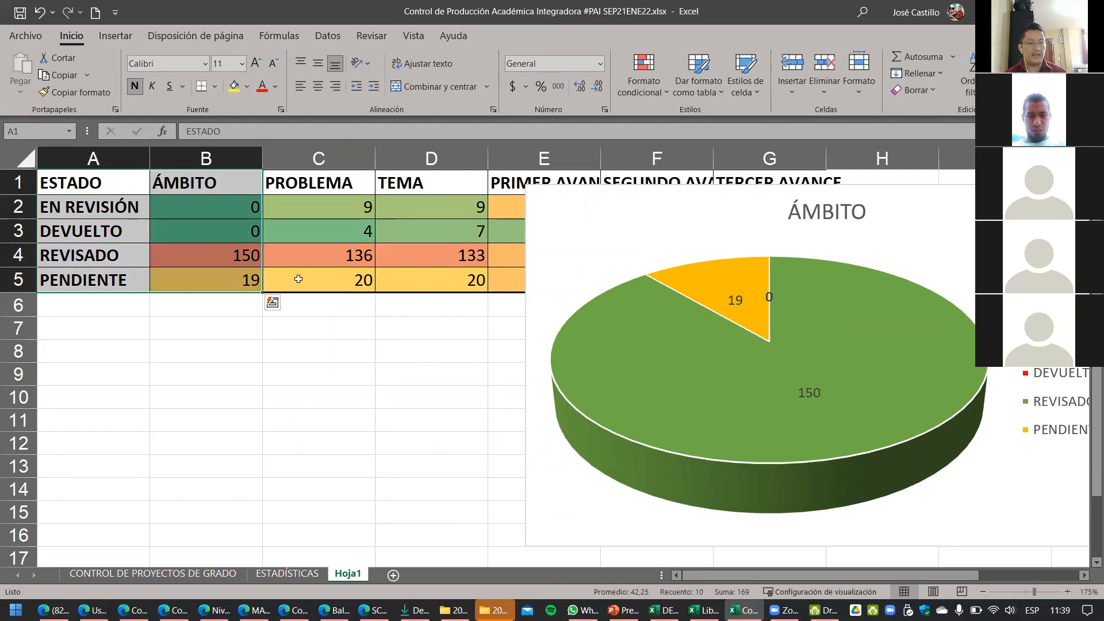
{"action": "left_click", "coordinate": [355, 273]}
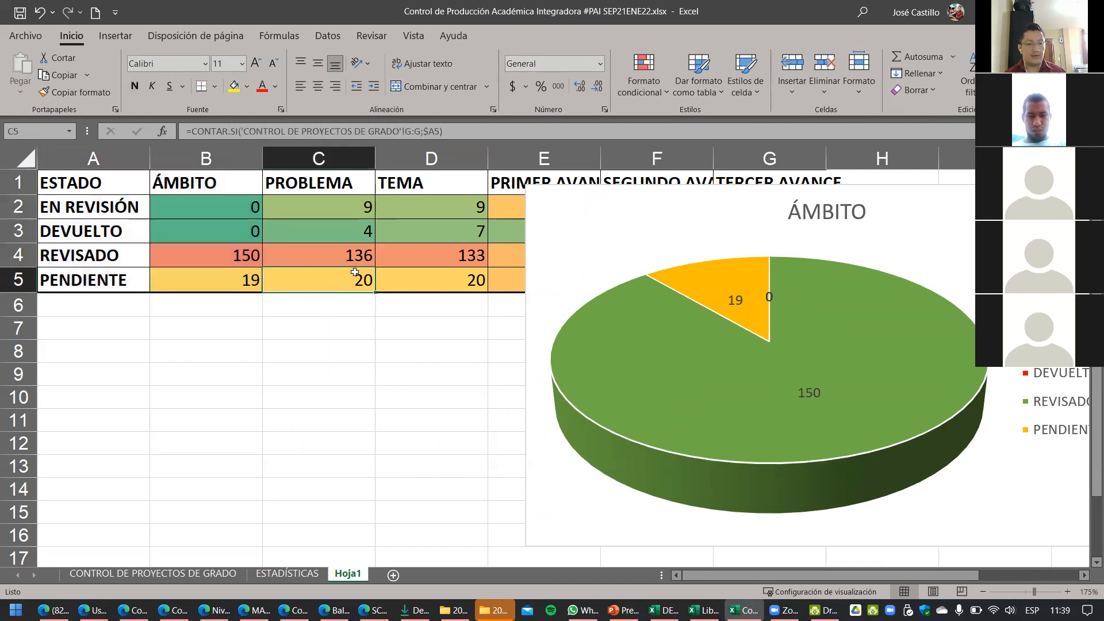
Step: Delete the ÁMBITO pie chart covering the summary table
{"action": "left_click_drag", "start_coordinate": [107, 187], "coordinate": [746, 270]}
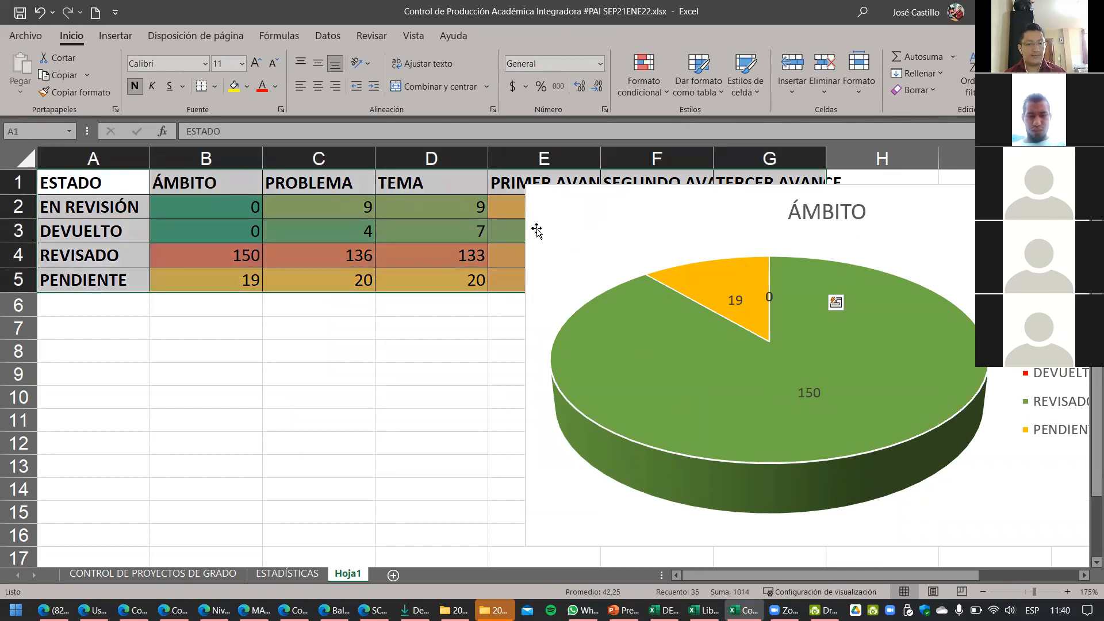
{"action": "left_click", "coordinate": [618, 214]}
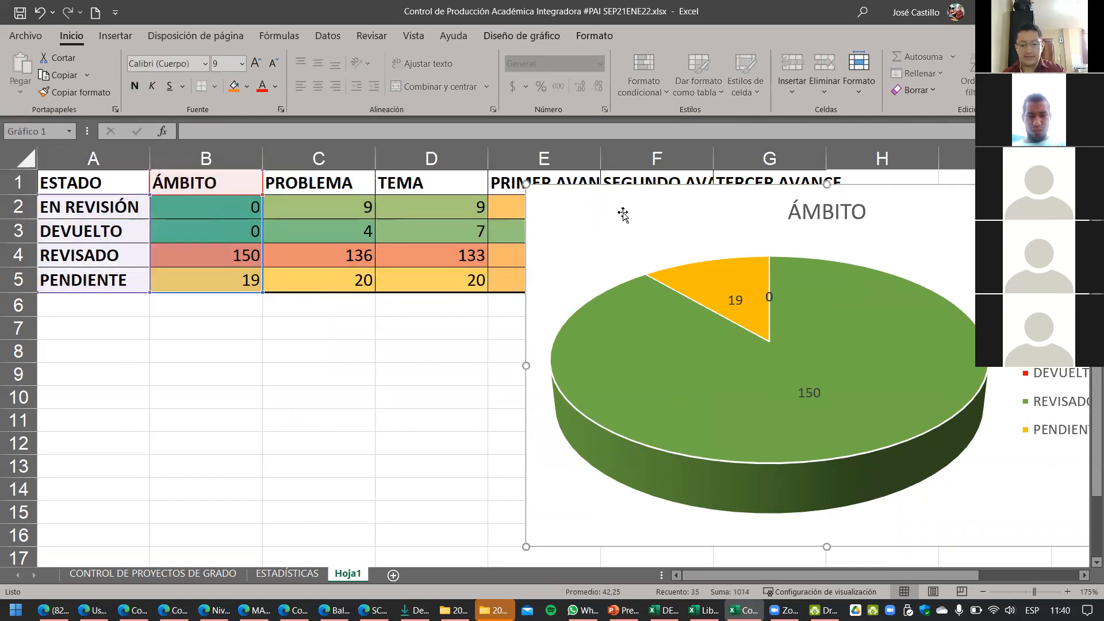
{"action": "key", "text": "Delete"}
Step: Insert a 3D clustered column chart of the whole summary table A1:G5
{"action": "left_click_drag", "start_coordinate": [102, 181], "coordinate": [752, 285]}
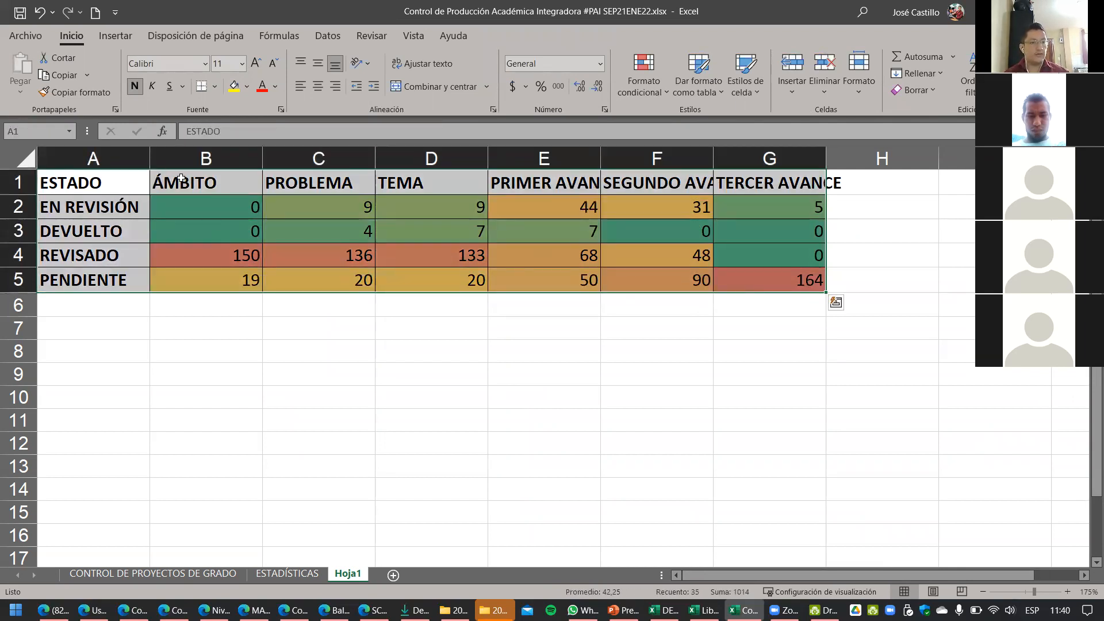
{"action": "left_click", "coordinate": [128, 41]}
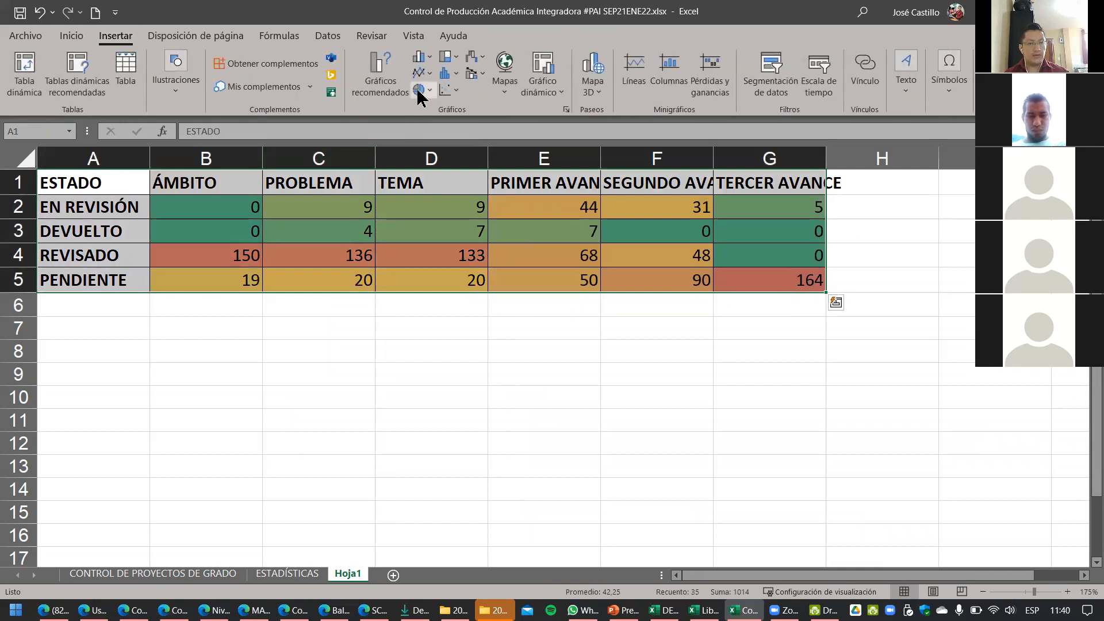
{"action": "left_click", "coordinate": [420, 57]}
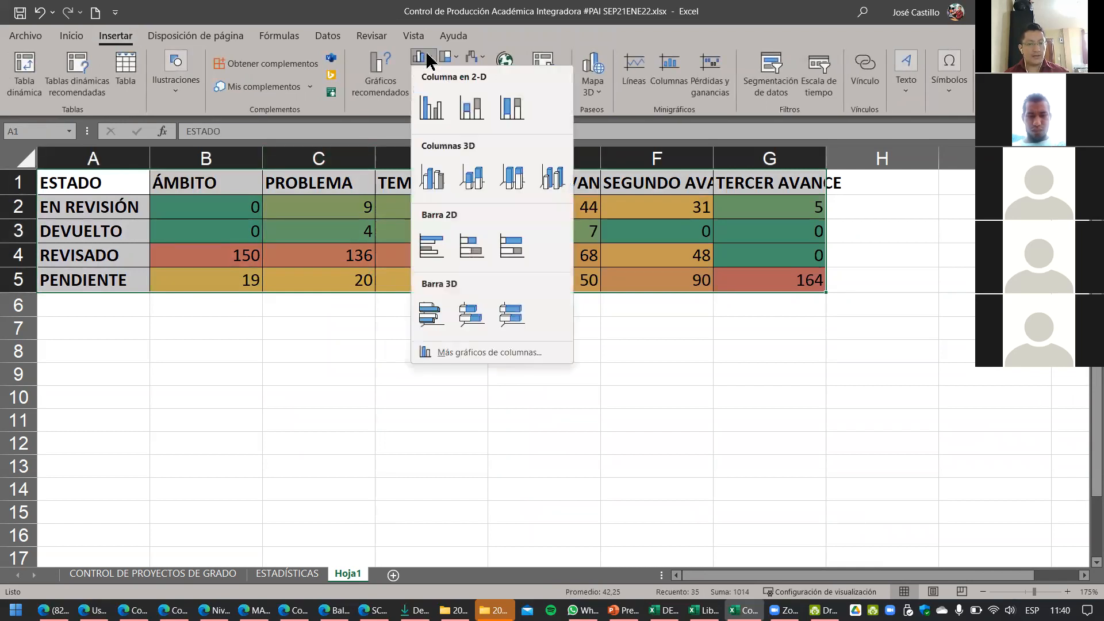
{"action": "left_click", "coordinate": [434, 178]}
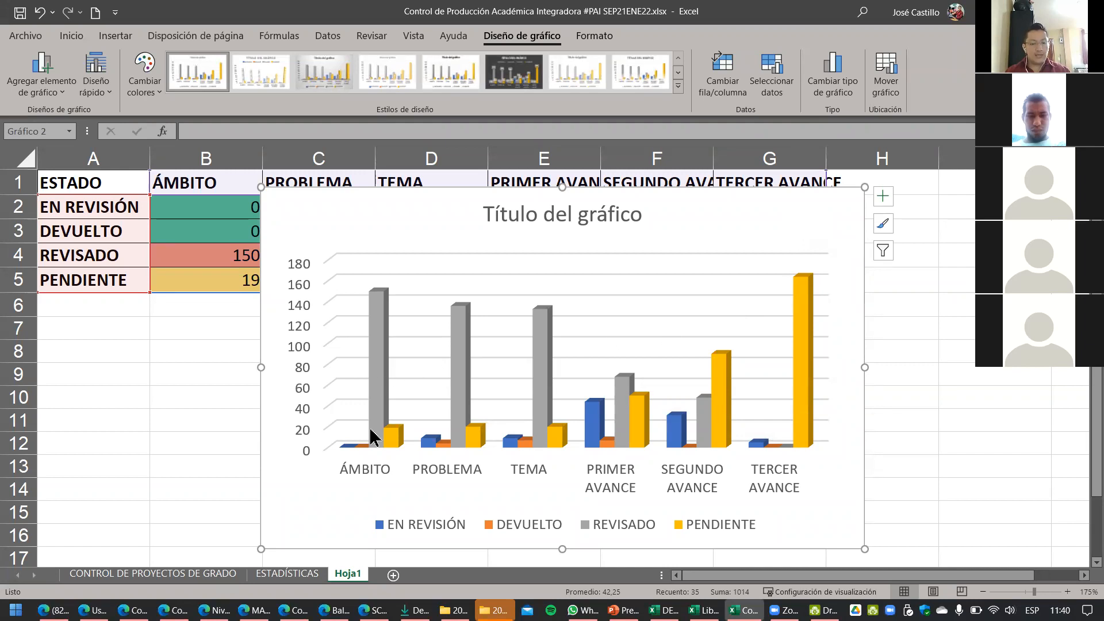
Step: Compare the pie charts on the ESTADÍSTICAS sheet with the new Hoja1 column chart, examining the PENDIENTE columns
{"action": "left_click", "coordinate": [298, 573]}
{"action": "scroll", "coordinate": [463, 463], "scroll_direction": "up", "scroll_amount": 13}
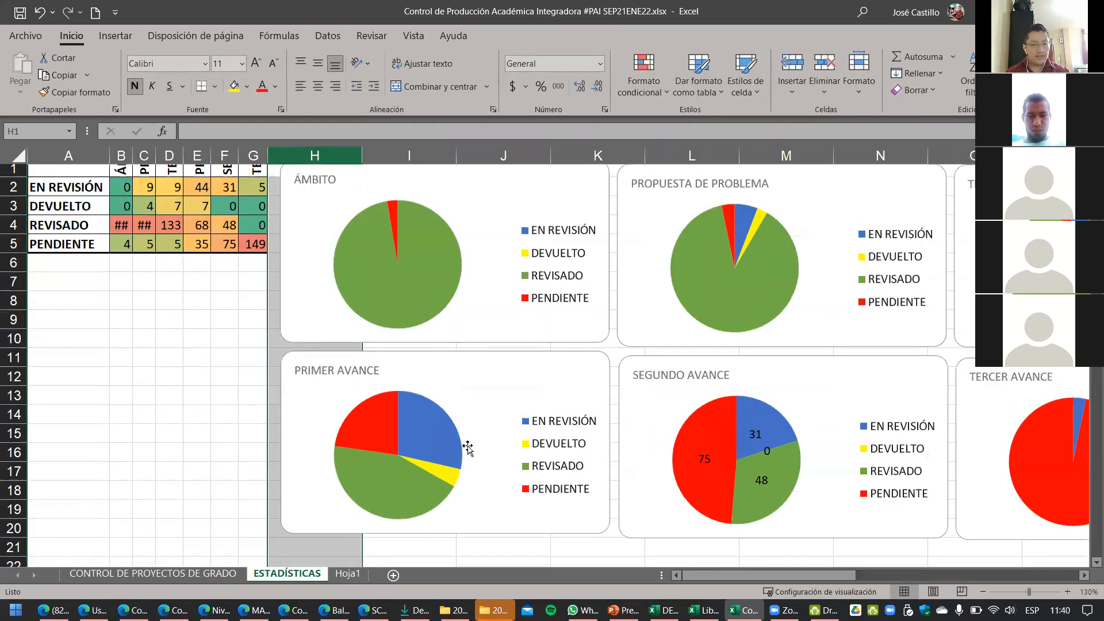
{"action": "left_click_drag", "start_coordinate": [747, 577], "coordinate": [840, 582]}
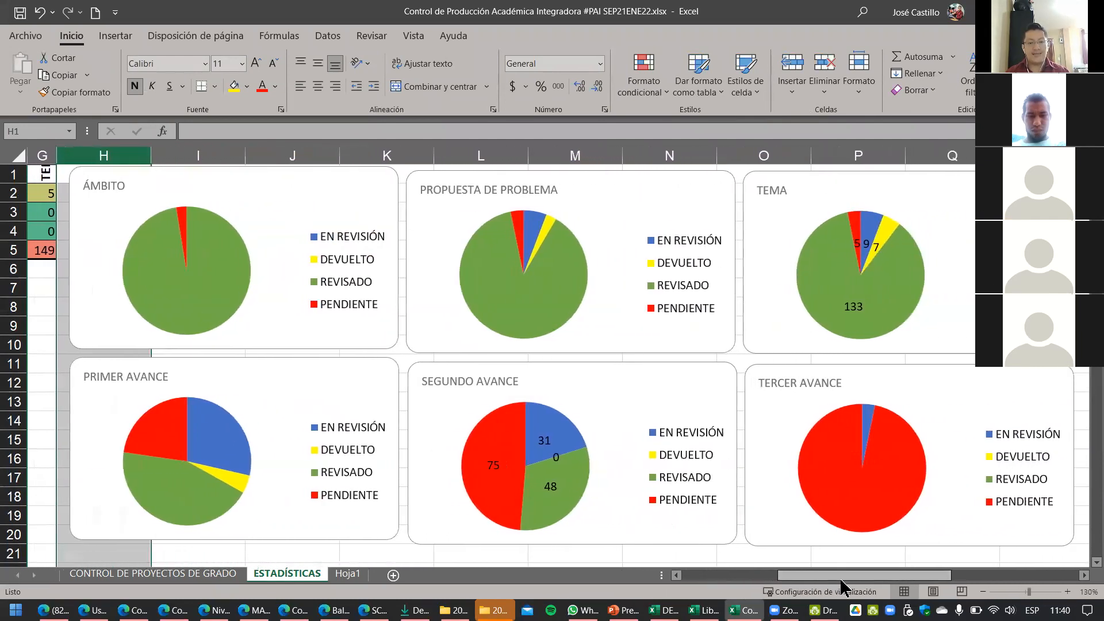
{"action": "left_click", "coordinate": [353, 578]}
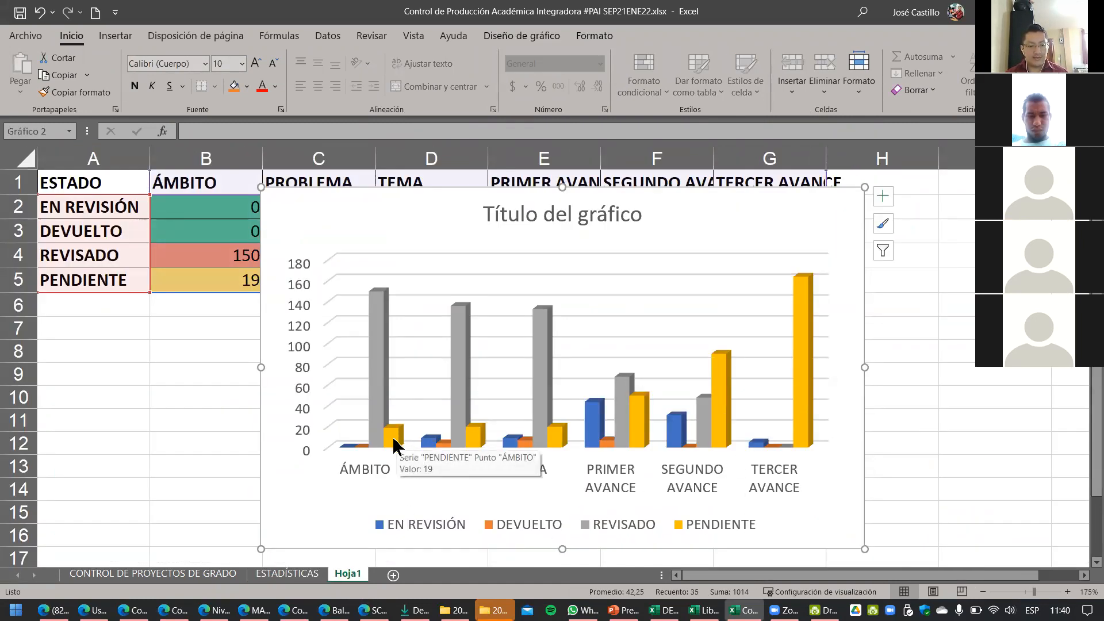
{"action": "mouse_move", "coordinate": [396, 445]}
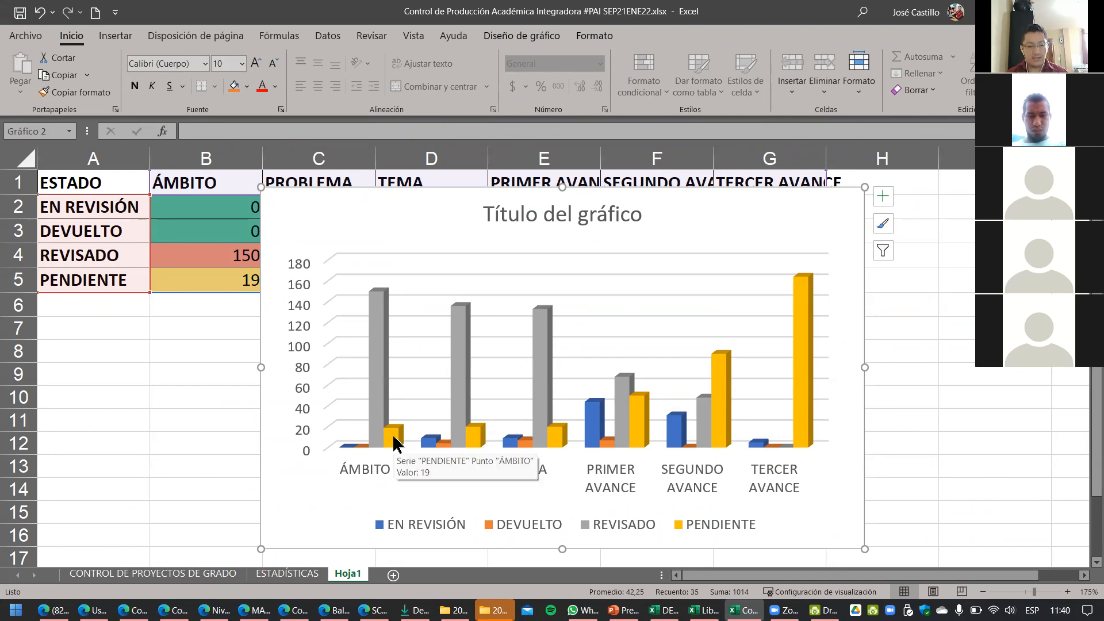
{"action": "mouse_move", "coordinate": [472, 445]}
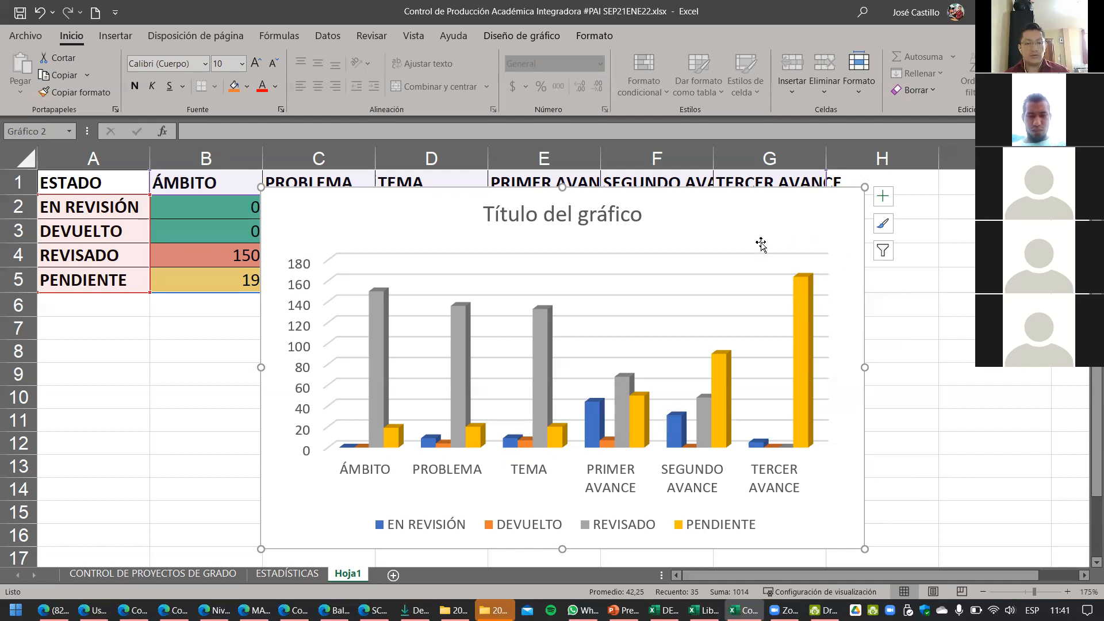
Step: Apply the Estilo 6 chart style to the 3D column chart, and replace it with the dark gradient style that has gridlines
{"action": "left_click", "coordinate": [524, 39]}
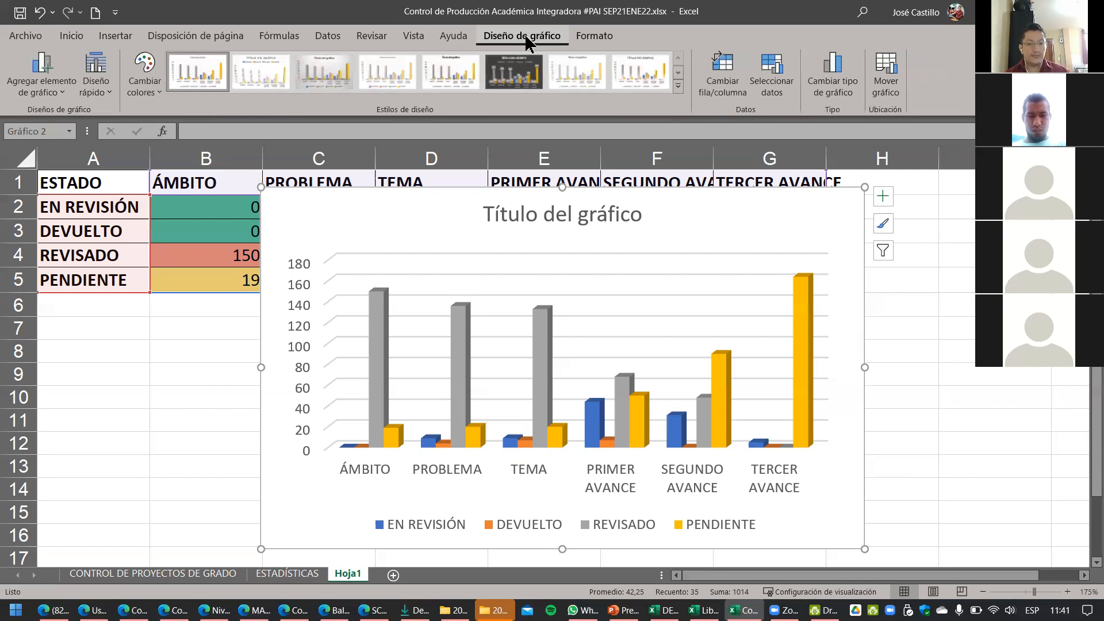
{"action": "left_click", "coordinate": [679, 87]}
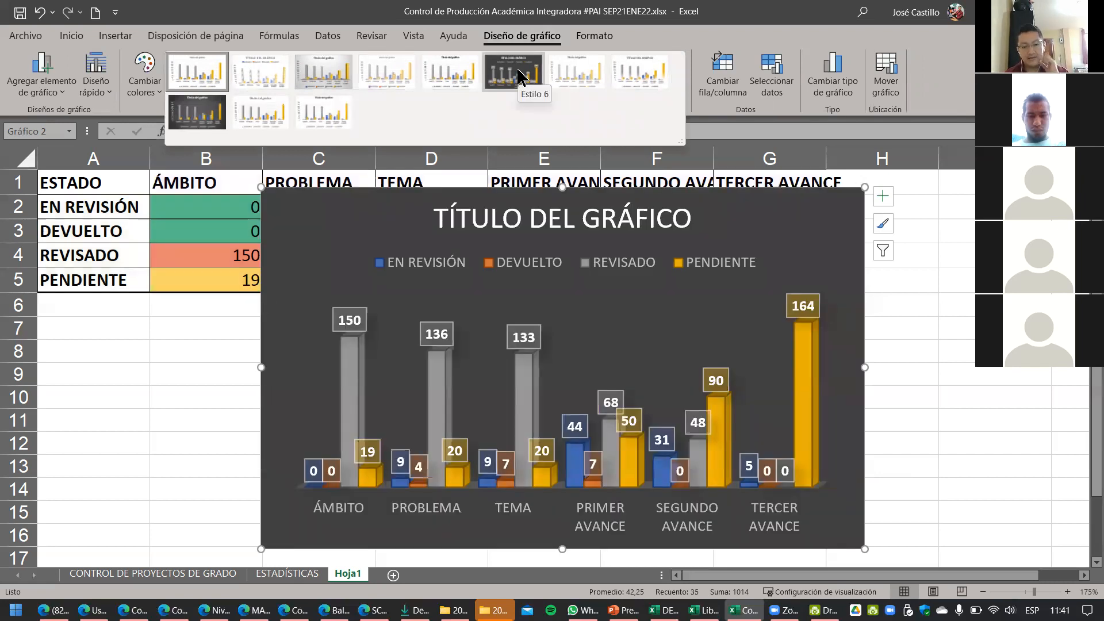
{"action": "left_click", "coordinate": [519, 76]}
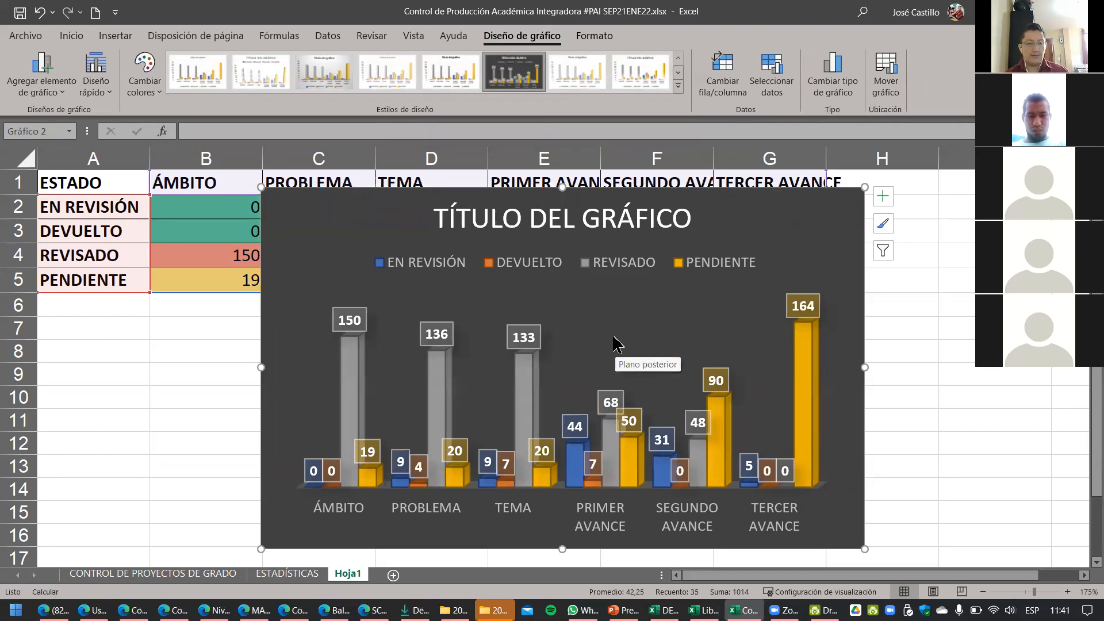
{"action": "left_click", "coordinate": [678, 86]}
{"action": "left_click", "coordinate": [199, 112]}
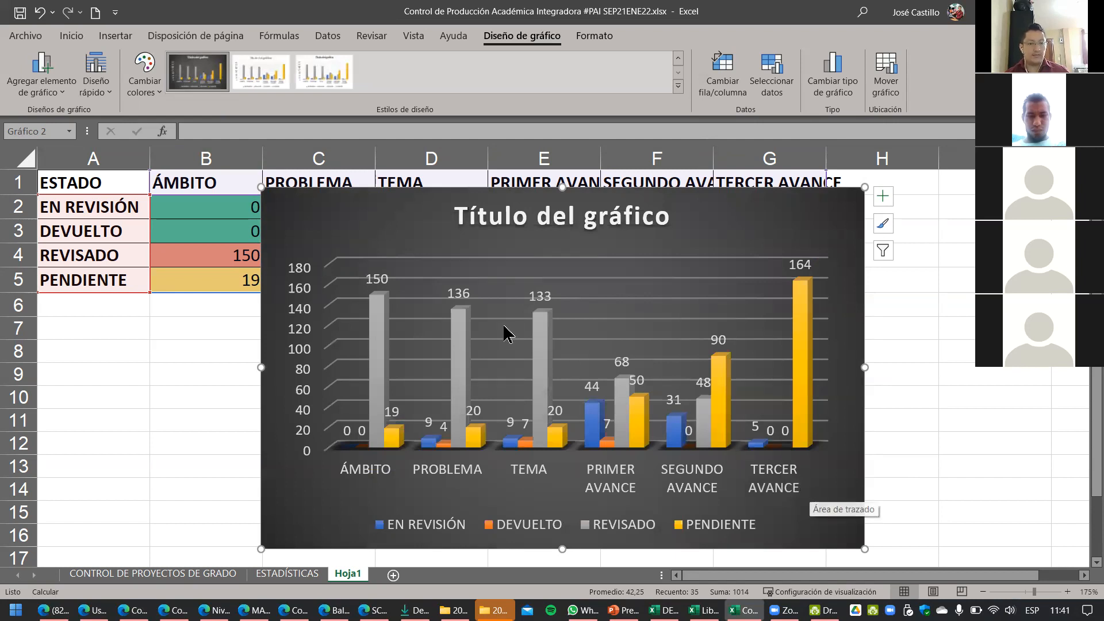
Step: Preview alternative styles for the column chart and apply the plain white first style
{"action": "left_click", "coordinate": [679, 86]}
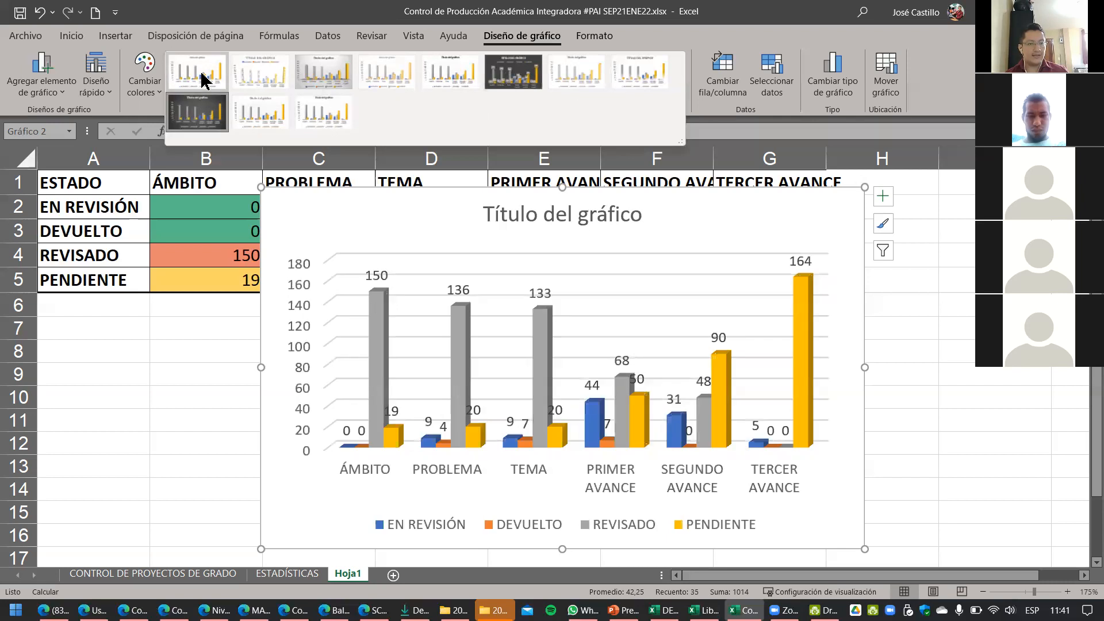
{"action": "key", "text": "Right"}
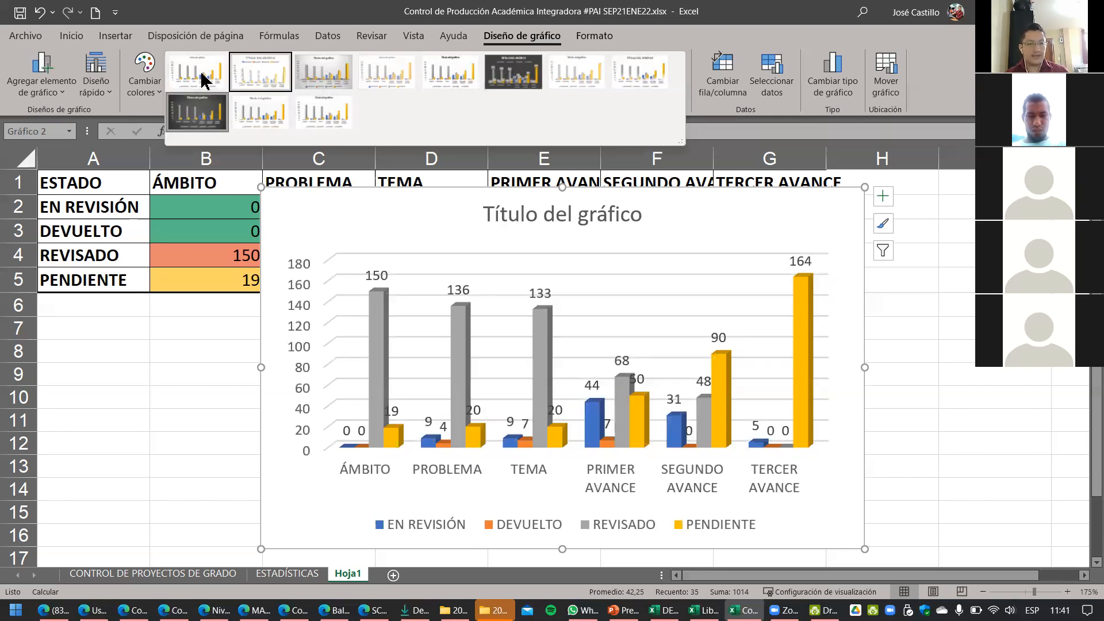
{"action": "key", "text": "Right"}
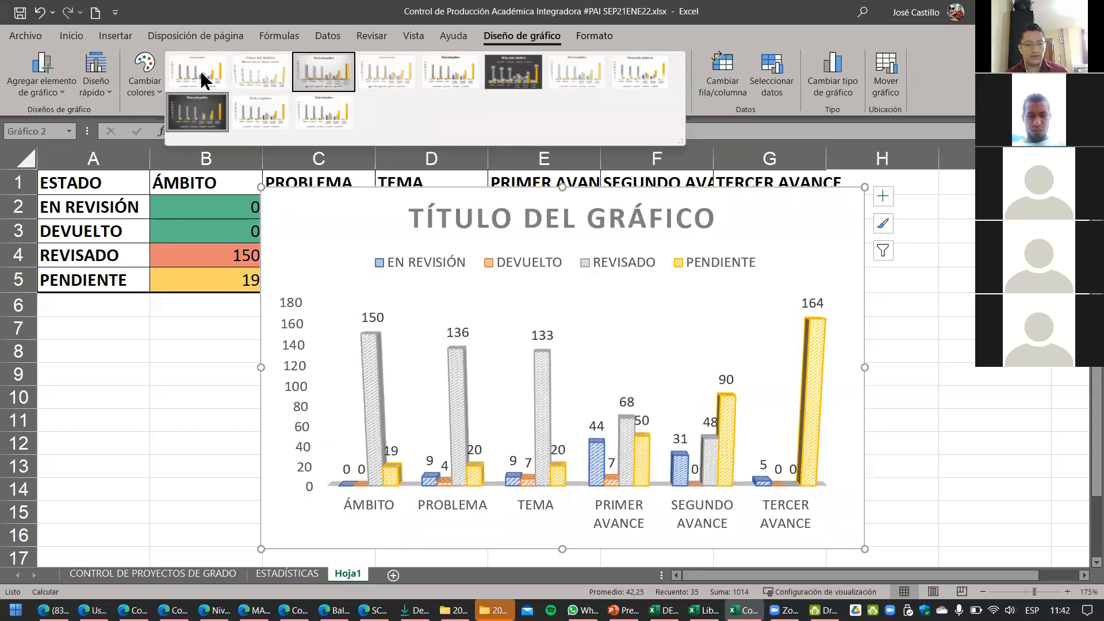
{"action": "key", "text": "Right"}
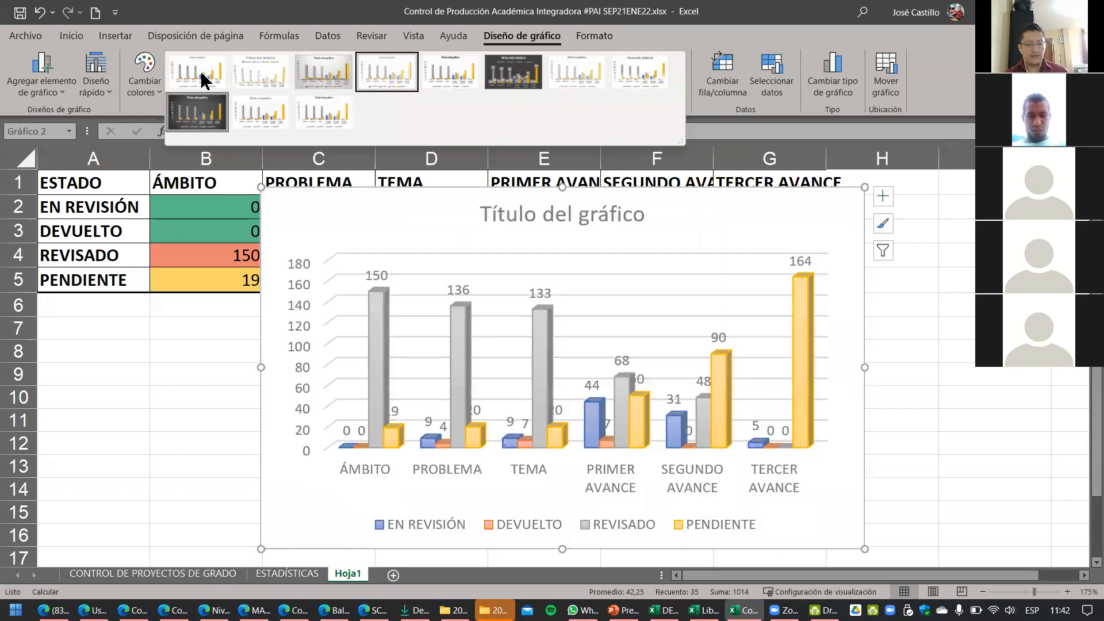
{"action": "key", "text": "Right"}
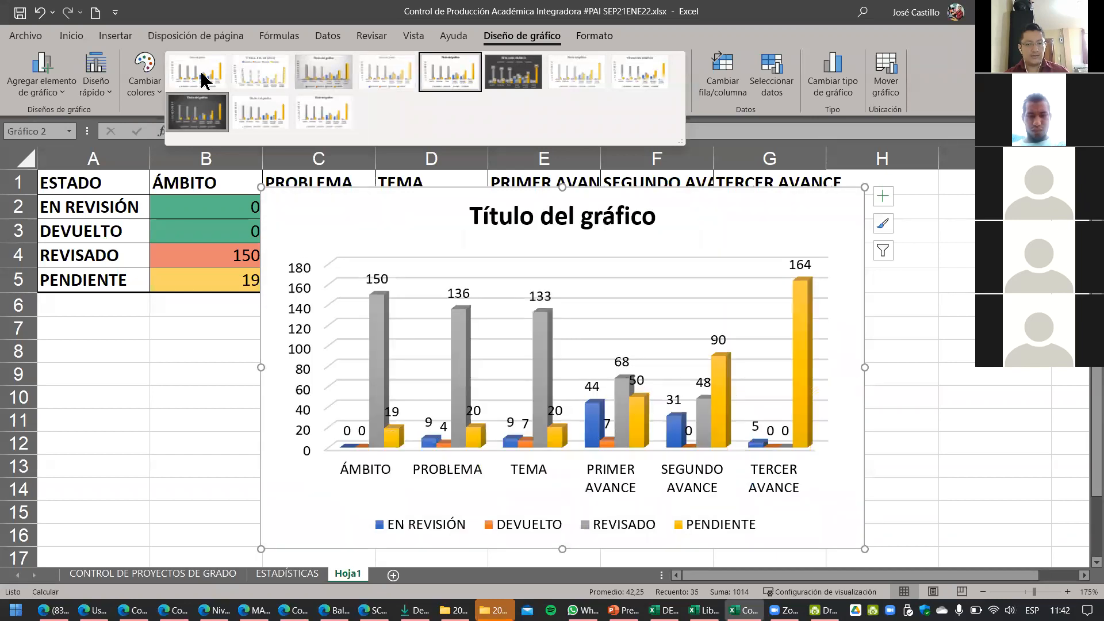
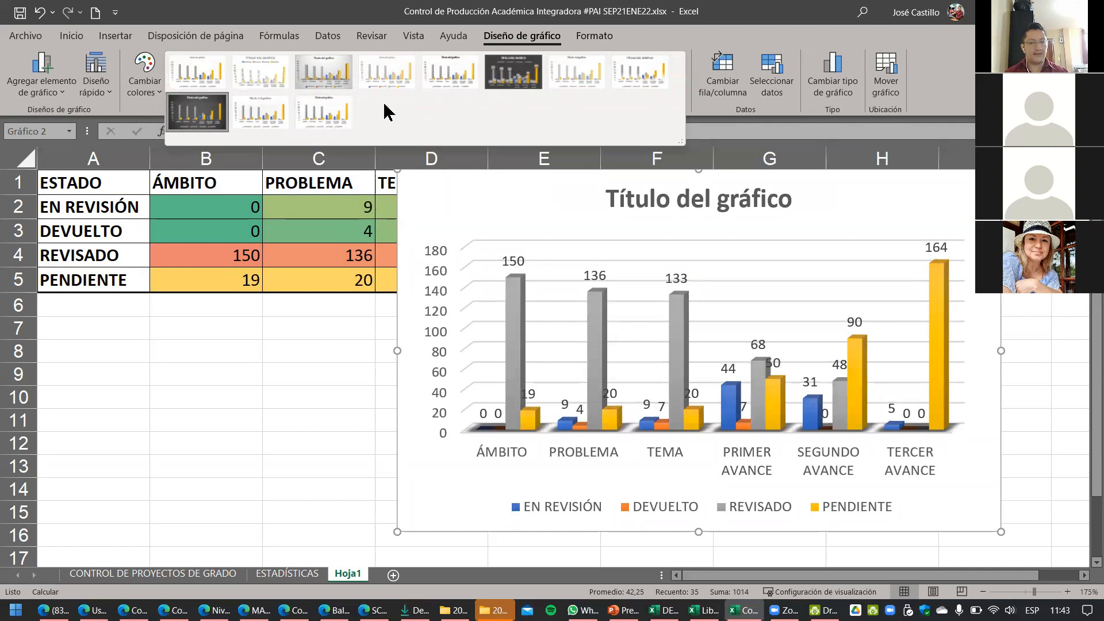
{"action": "left_click", "coordinate": [197, 72]}
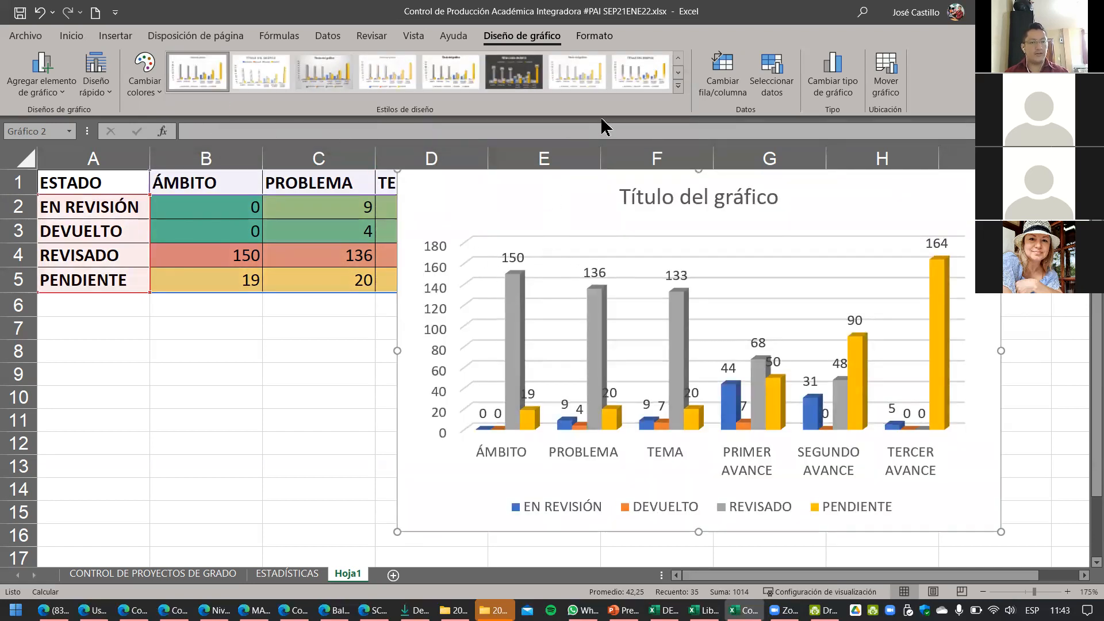
Step: Give the column chart the dark gradient style and move it below the summary table so all stage columns are uncovered
{"action": "left_click", "coordinate": [678, 90]}
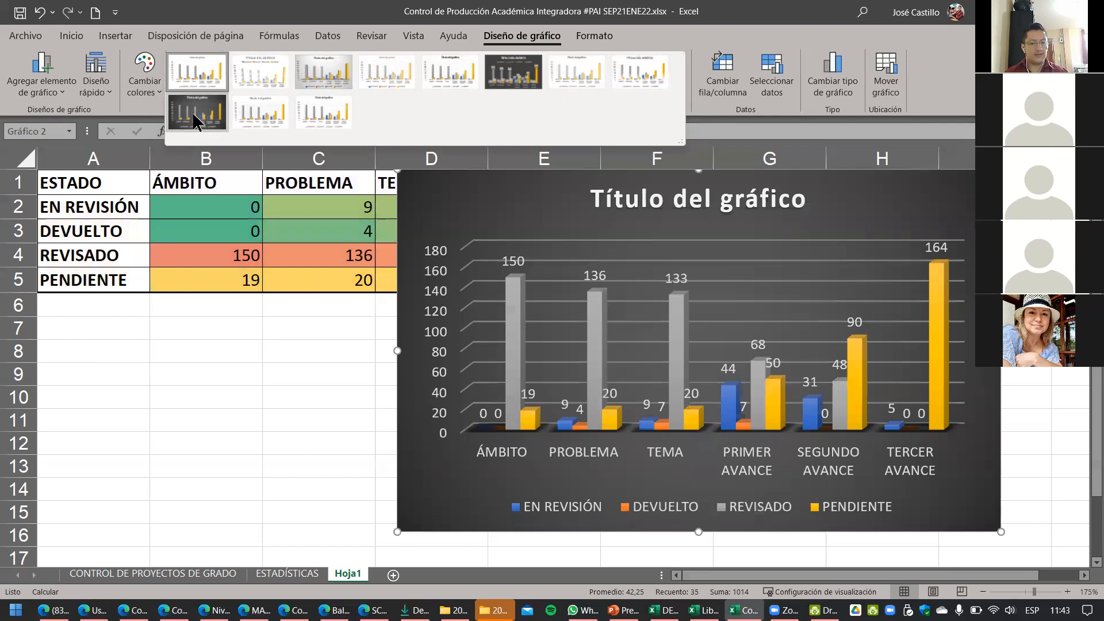
{"action": "left_click", "coordinate": [195, 115]}
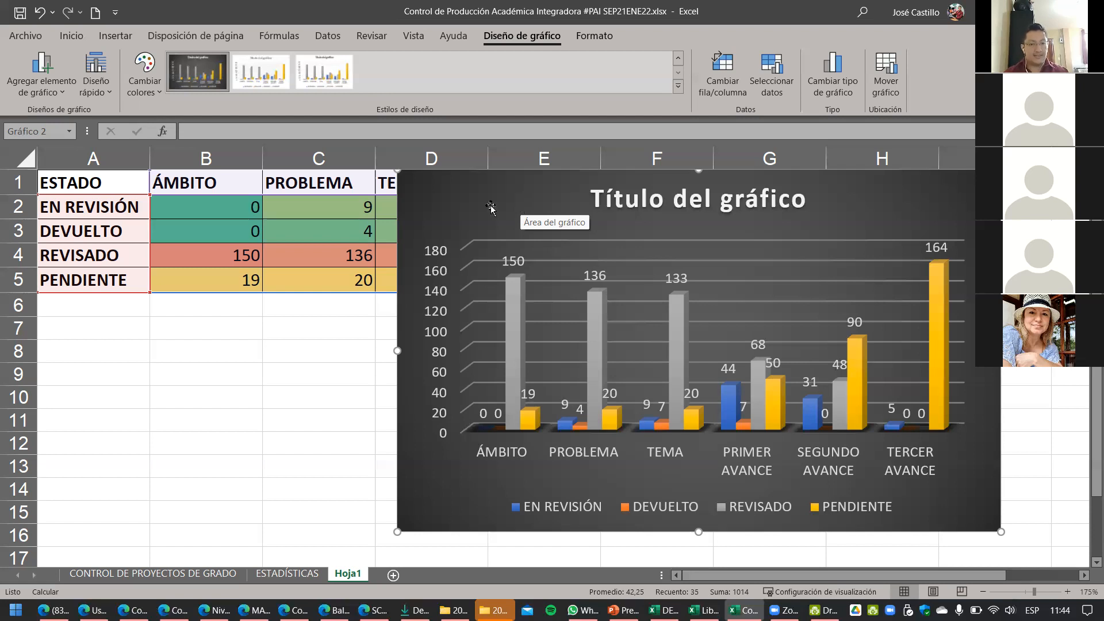
{"action": "mouse_move", "coordinate": [455, 190]}
{"action": "left_mouse_down"}
{"action": "mouse_move", "coordinate": [444, 227]}
{"action": "mouse_move", "coordinate": [419, 234]}
{"action": "mouse_move", "coordinate": [414, 220]}
{"action": "mouse_move", "coordinate": [465, 320]}
{"action": "mouse_move", "coordinate": [465, 187]}
{"action": "mouse_move", "coordinate": [445, 189]}
{"action": "left_mouse_up"}
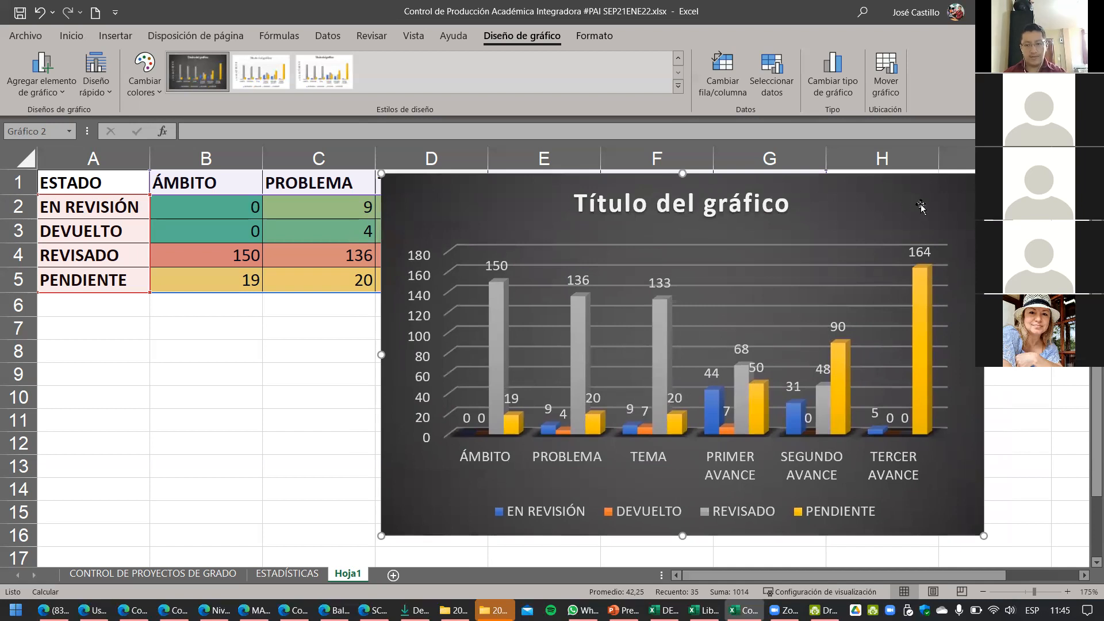
{"action": "mouse_move", "coordinate": [926, 199]}
{"action": "left_mouse_down"}
{"action": "mouse_move", "coordinate": [934, 310]}
{"action": "mouse_move", "coordinate": [927, 183]}
{"action": "left_mouse_up"}
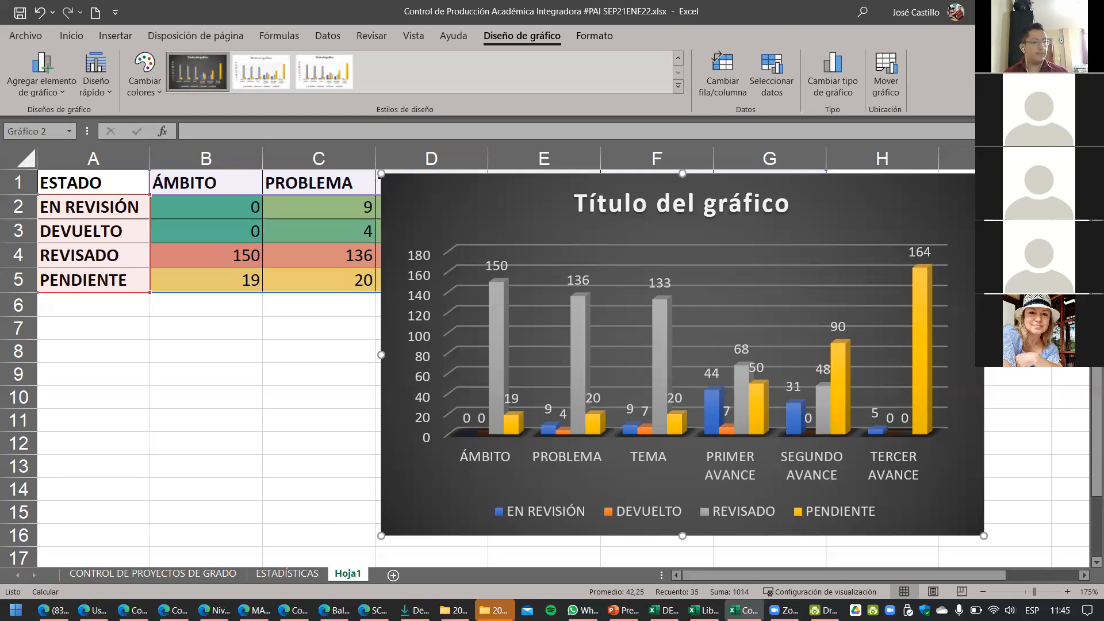
{"action": "left_click", "coordinate": [274, 375]}
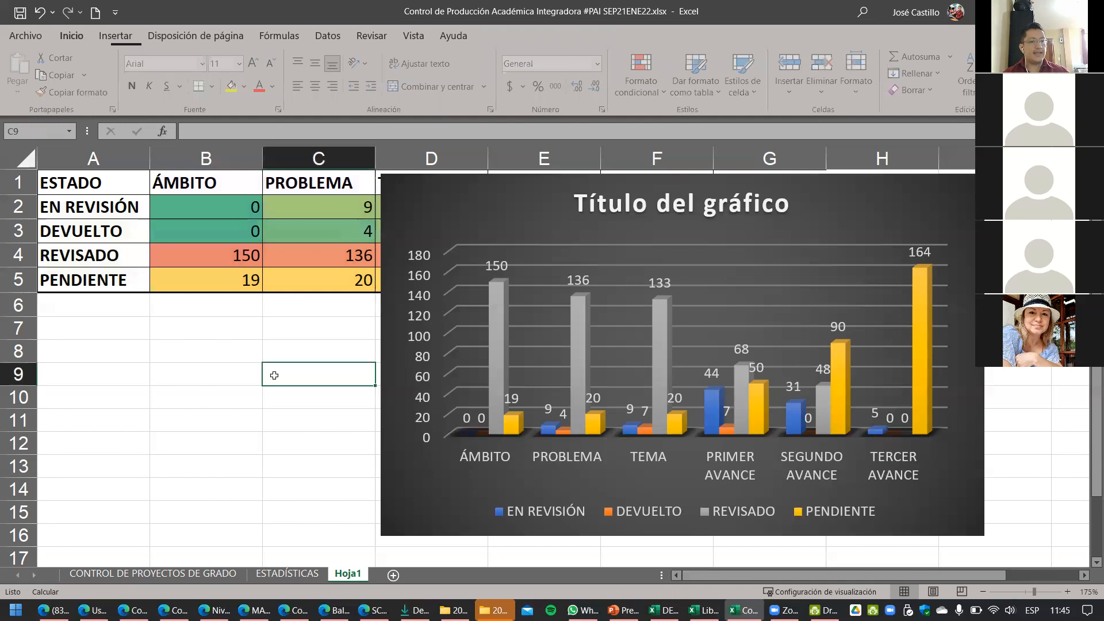
{"action": "left_click_drag", "start_coordinate": [467, 208], "coordinate": [582, 390]}
{"action": "left_click", "coordinate": [545, 338]}
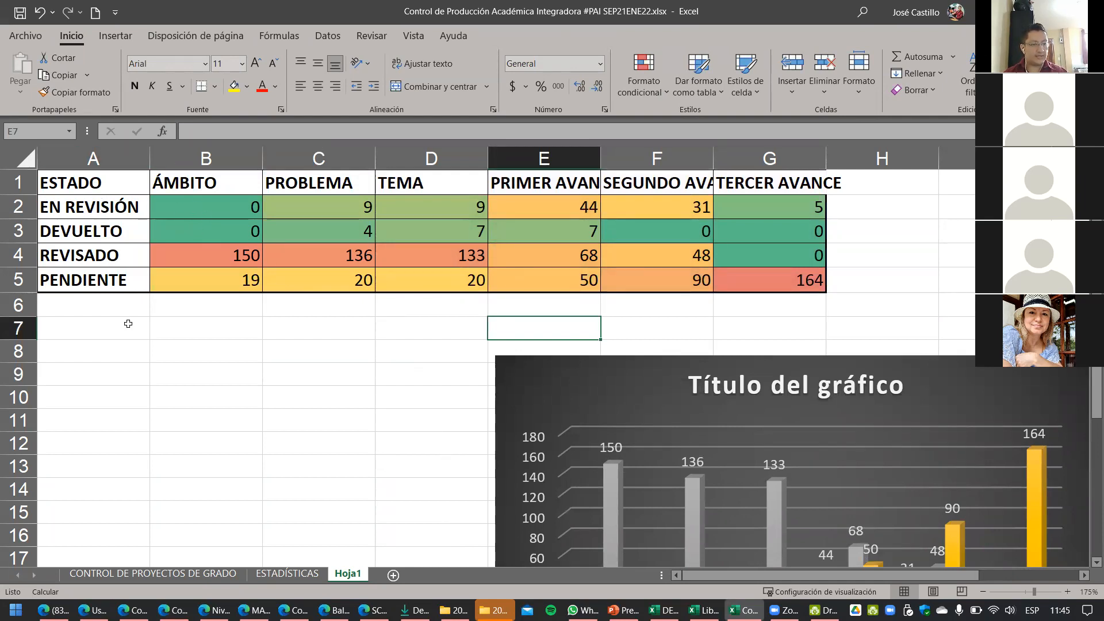
Step: Copy the summary table range A1:D5 and paste it starting at cell A7
{"action": "left_click_drag", "start_coordinate": [115, 188], "coordinate": [424, 287]}
{"action": "key", "text": "ctrl+c"}
{"action": "left_click", "coordinate": [109, 322]}
{"action": "key", "text": "ctrl+v"}
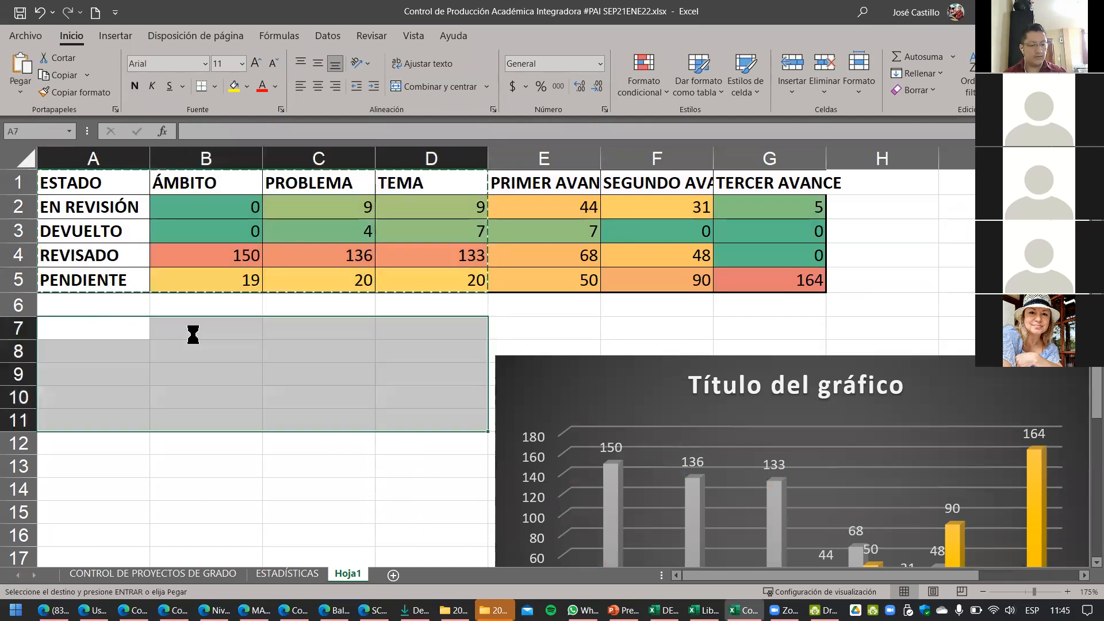
Step: Replace the copied table's column headers in B7:D7 with SIERRA, COSTA and AMAZONÍA
{"action": "left_click", "coordinate": [227, 338]}
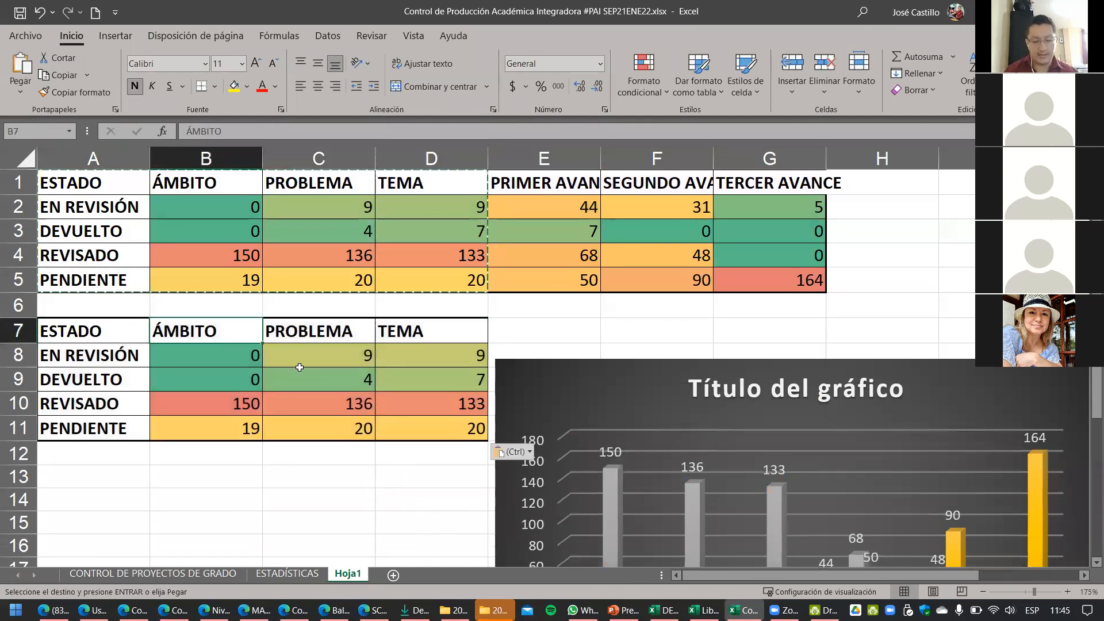
{"action": "type", "text": "SIERRA"}
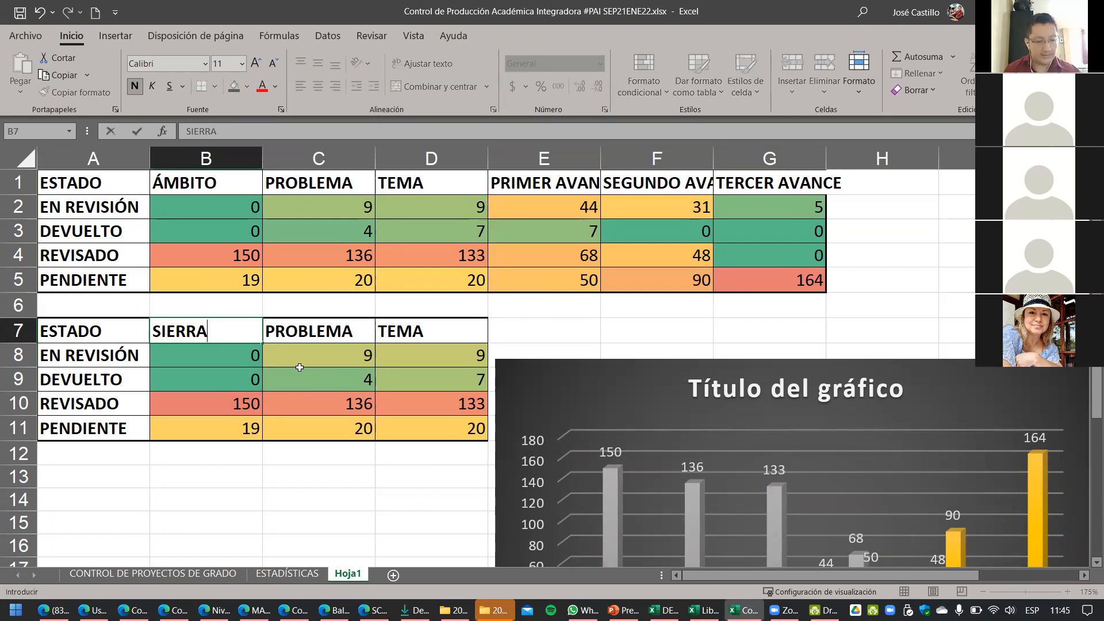
{"action": "key", "text": "Tab"}
{"action": "type", "text": "COSTA"}
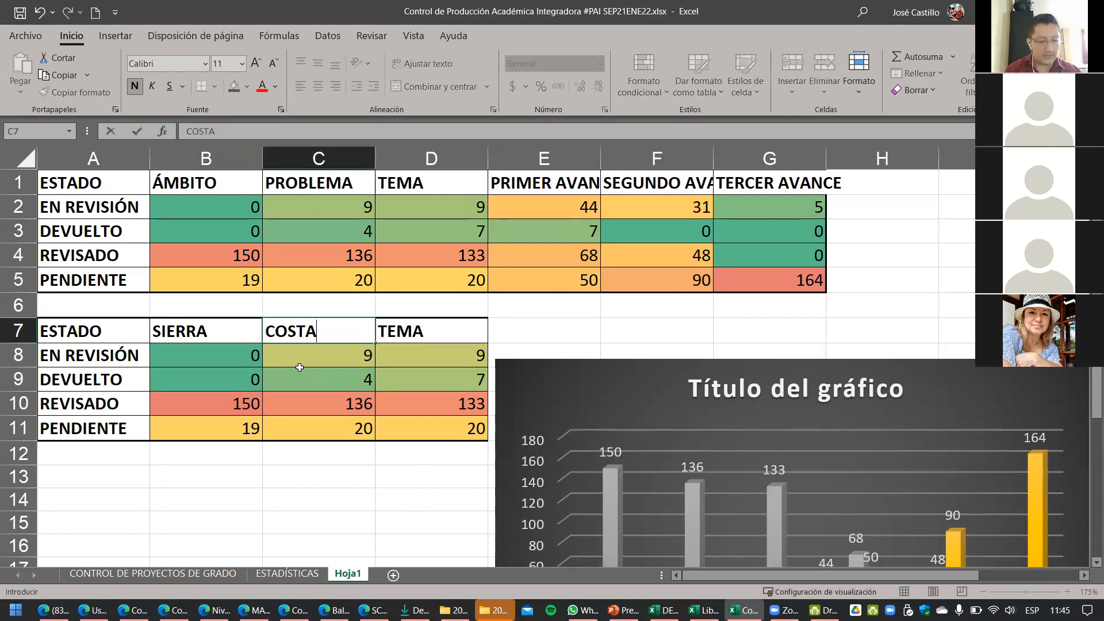
{"action": "key", "text": "Tab"}
{"action": "type", "text": "AMA"}
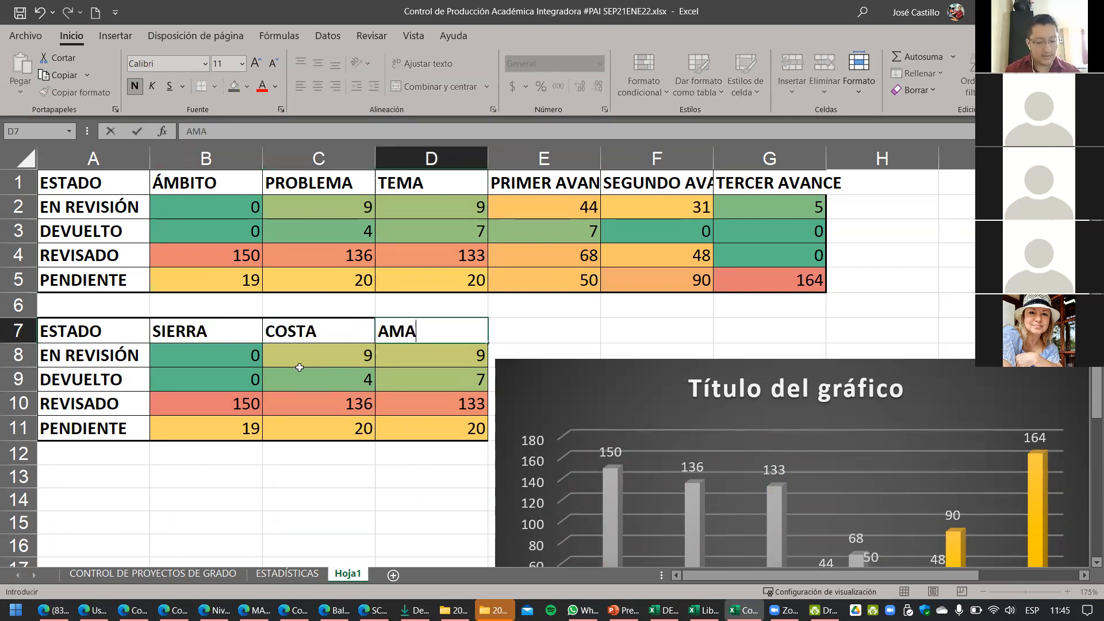
{"action": "type", "text": "ZONI"}
{"action": "key", "text": "BackSpace"}
{"action": "type", "text": "Í"}
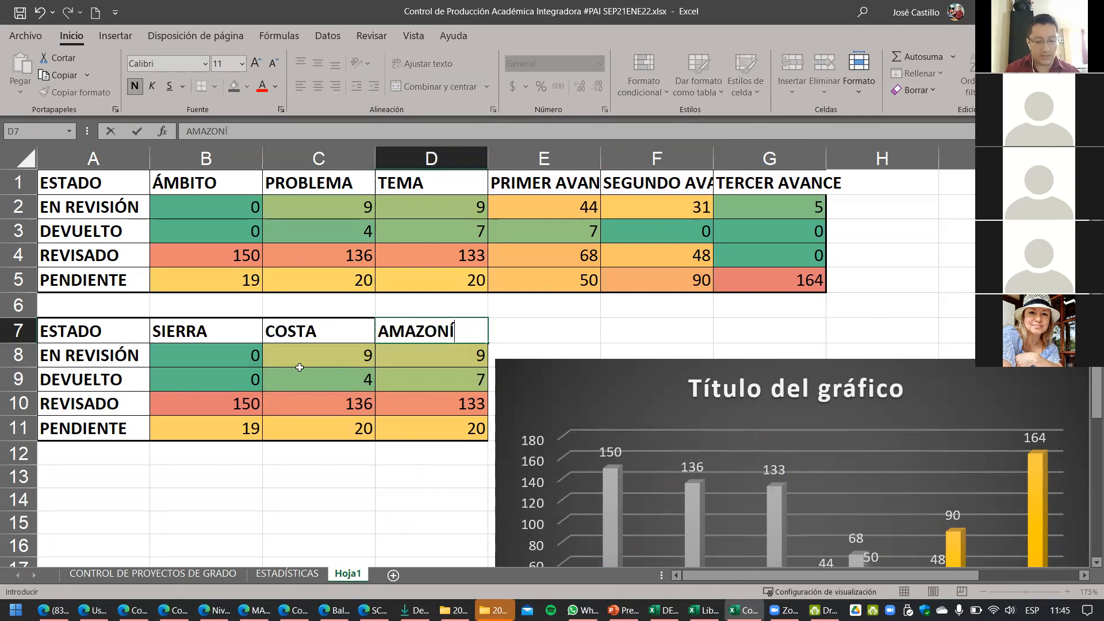
{"action": "type", "text": "Z"}
{"action": "key", "text": "BackSpace"}
{"action": "type", "text": "A"}
{"action": "key", "text": "Tab"}
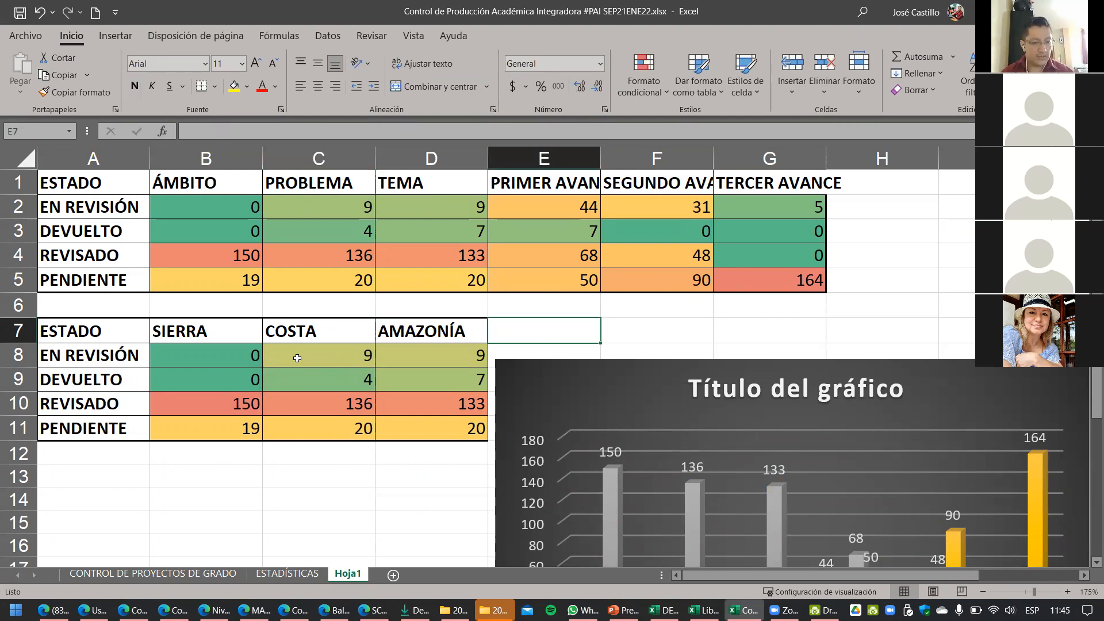
Step: Replace the copied table's row labels in A8:A11 with VARONES, MUJERES, NIÑOS and ADULTOS MAYORES
{"action": "left_click", "coordinate": [101, 357]}
{"action": "left_click_drag", "start_coordinate": [102, 358], "coordinate": [101, 515]}
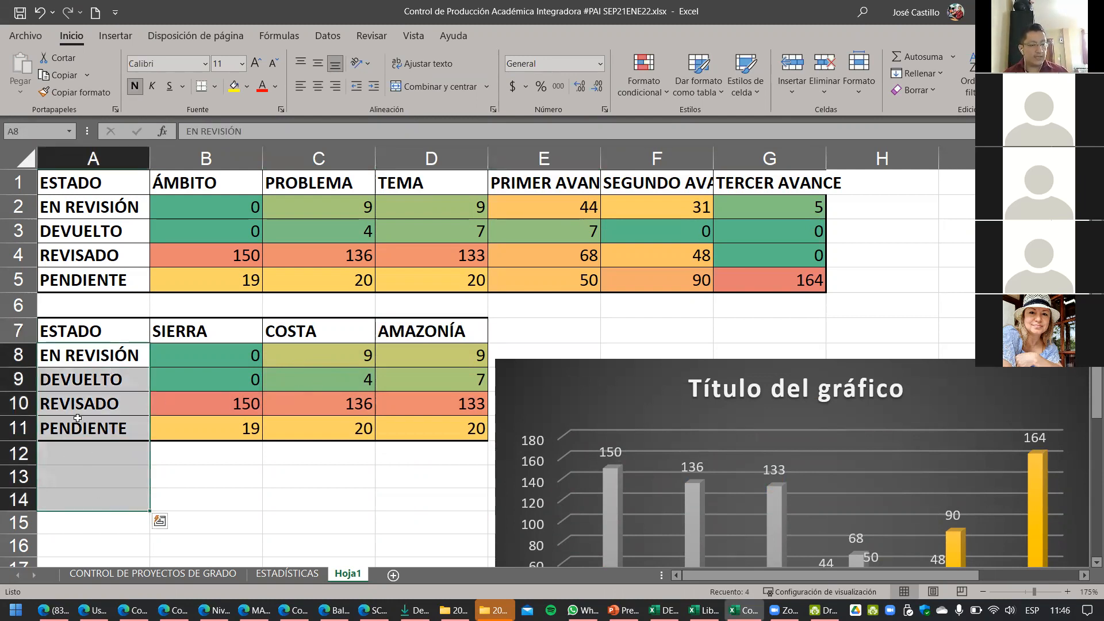
{"action": "left_click", "coordinate": [63, 360]}
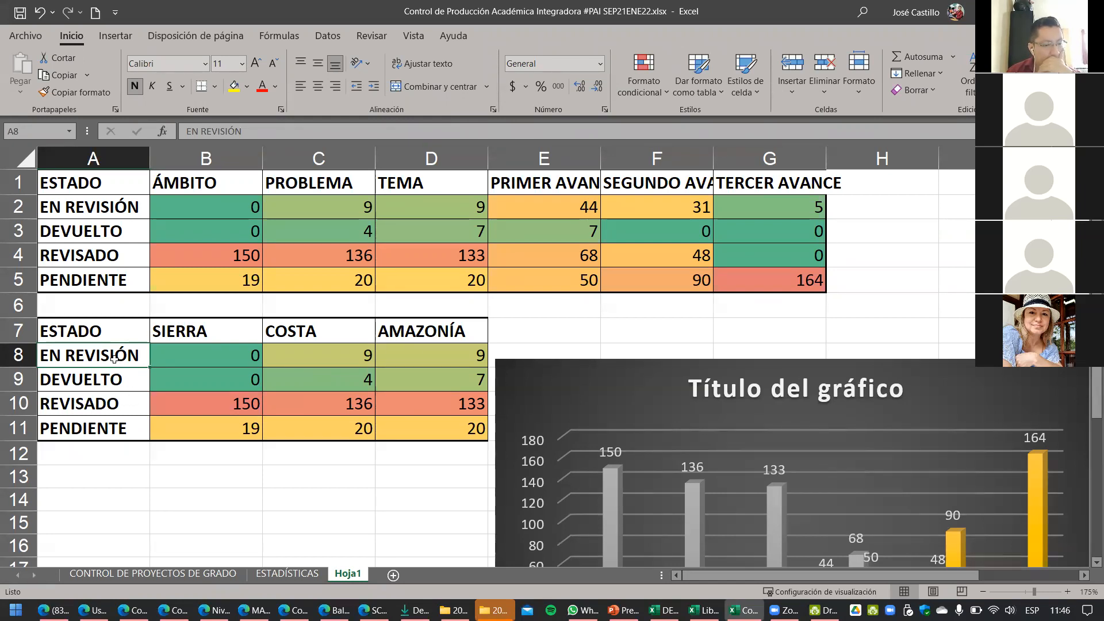
{"action": "type", "text": "VARONES"}
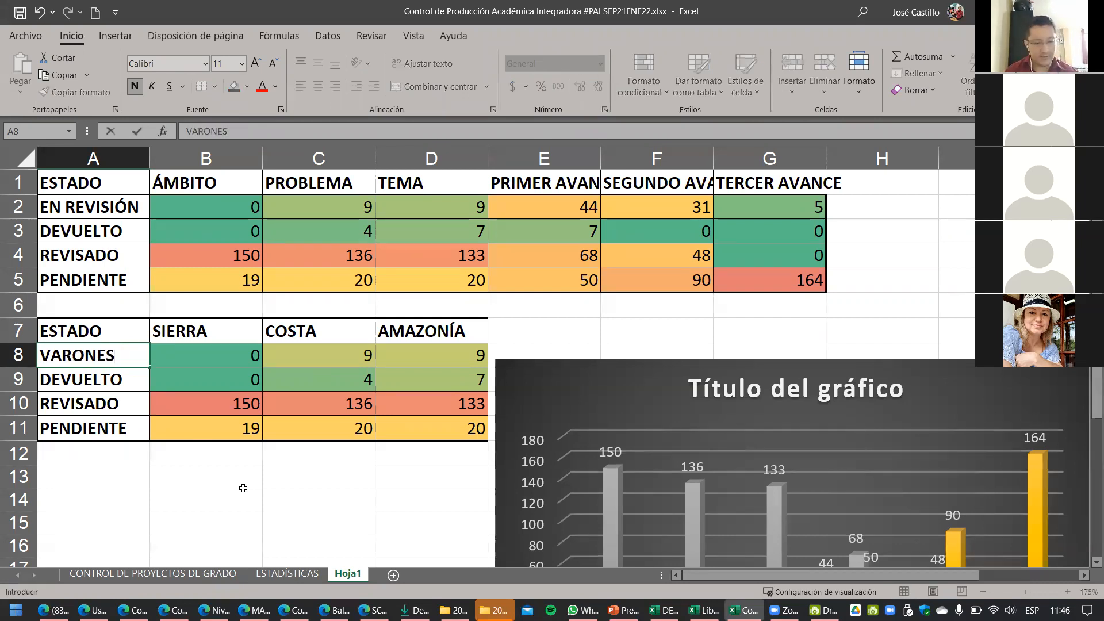
{"action": "key", "text": "Return"}
{"action": "type", "text": "MUJES"}
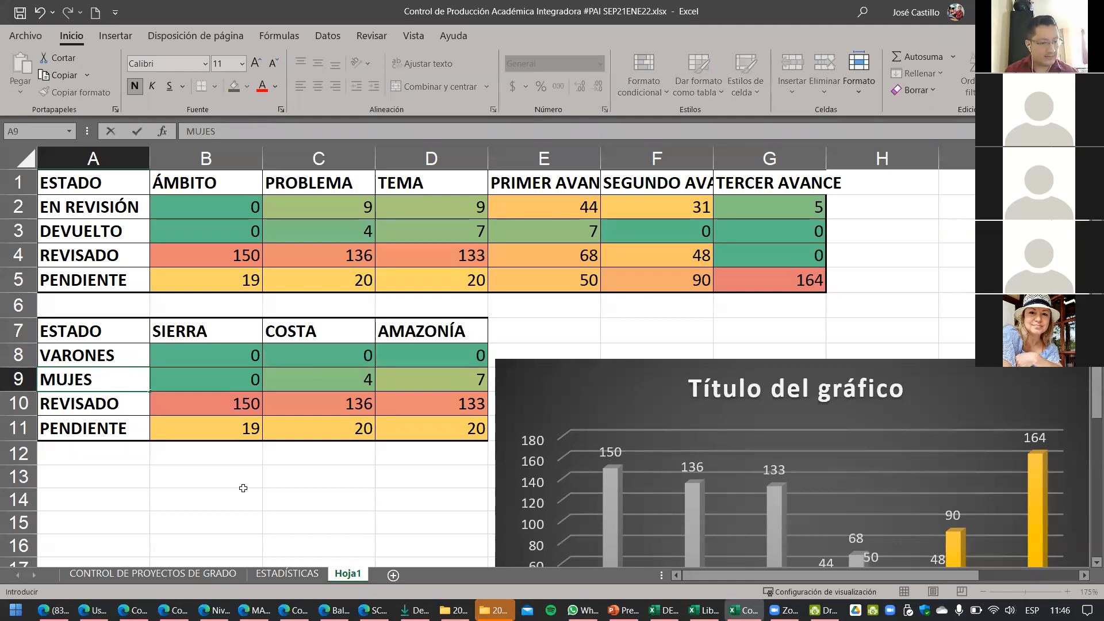
{"action": "key", "text": "BackSpace"}
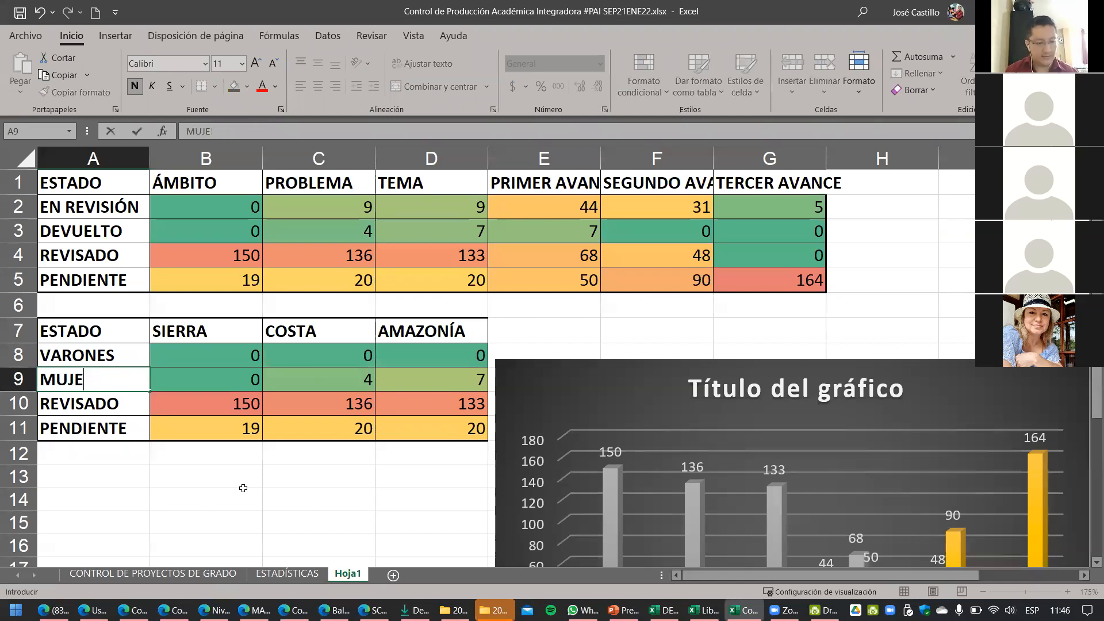
{"action": "type", "text": "RES"}
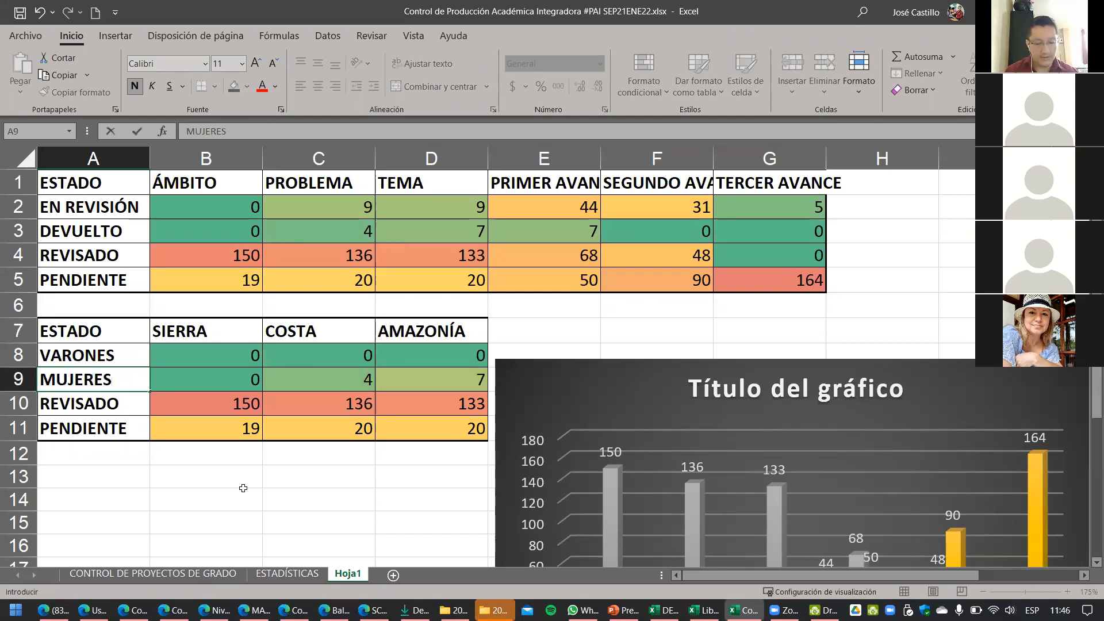
{"action": "key", "text": "Return"}
{"action": "type", "text": "NI"}
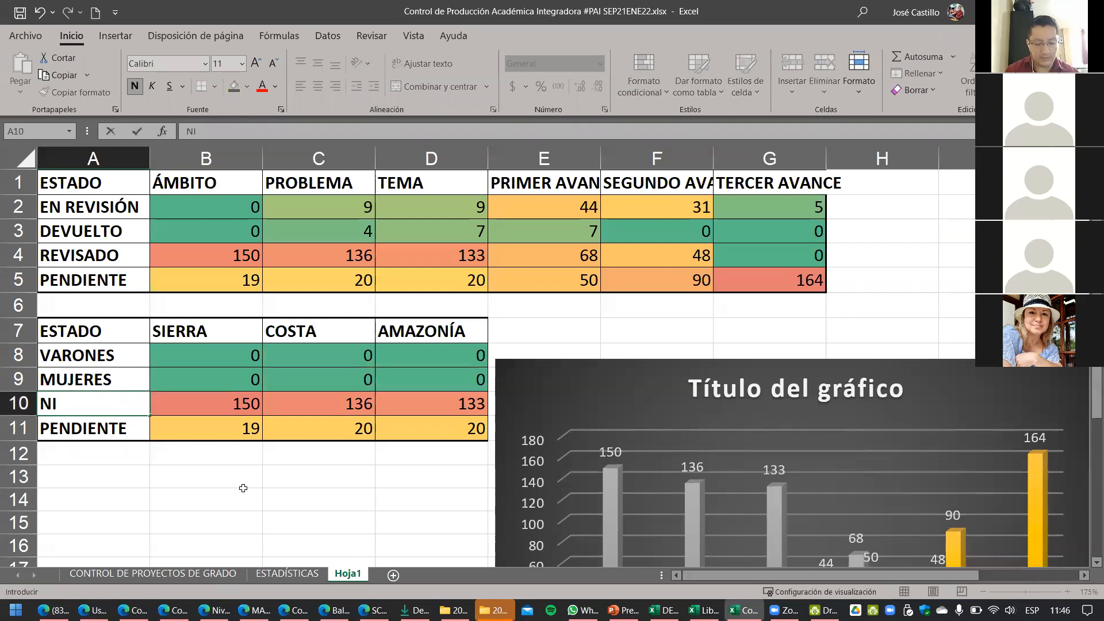
{"action": "type", "text": "ÑOS"}
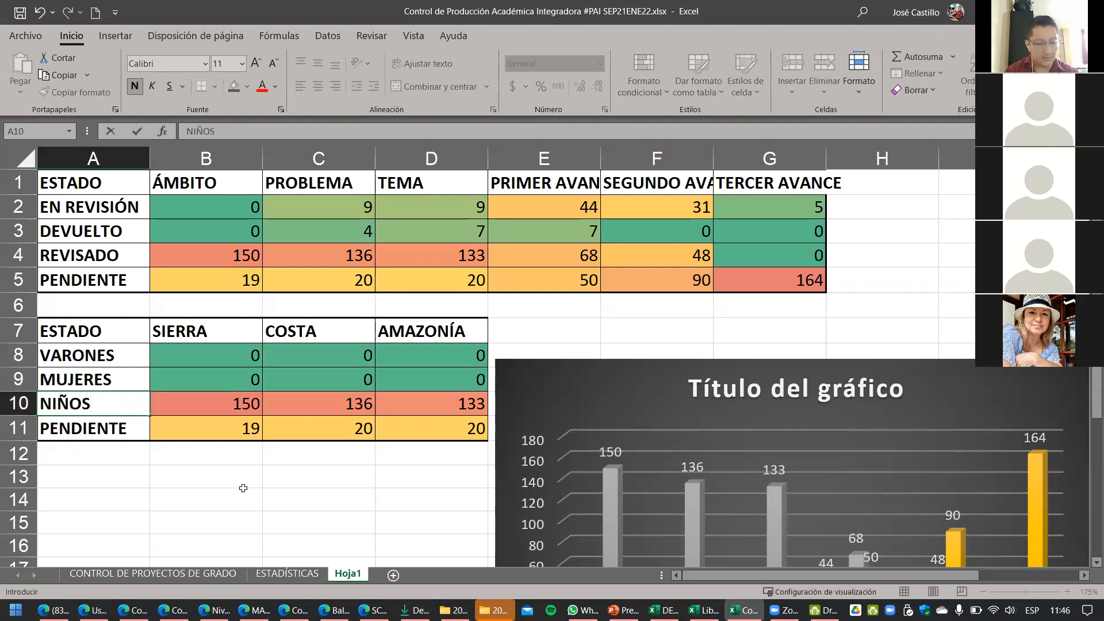
{"action": "key", "text": "Return"}
{"action": "type", "text": "A"}
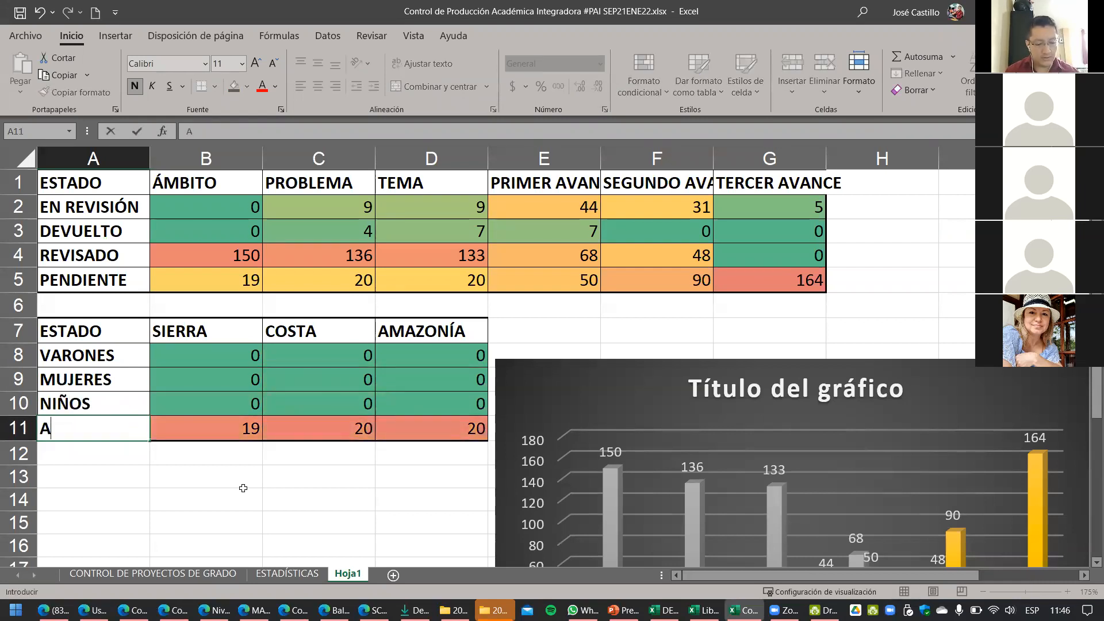
{"action": "key", "text": "BackSpace"}
{"action": "type", "text": "ADULTOS MAYORES"}
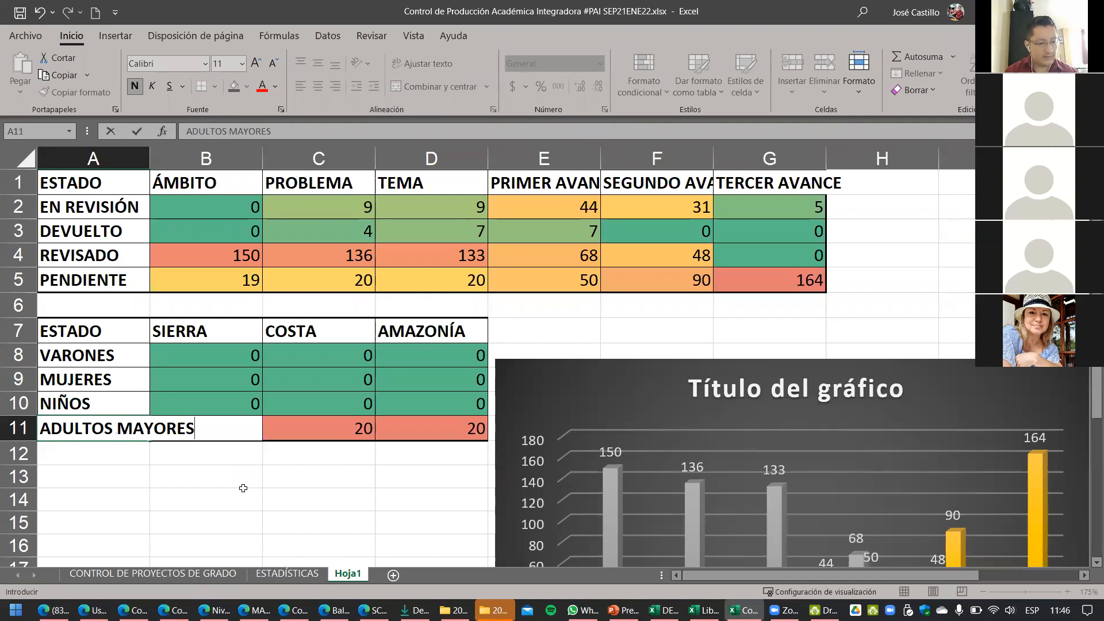
{"action": "key", "text": "Return"}
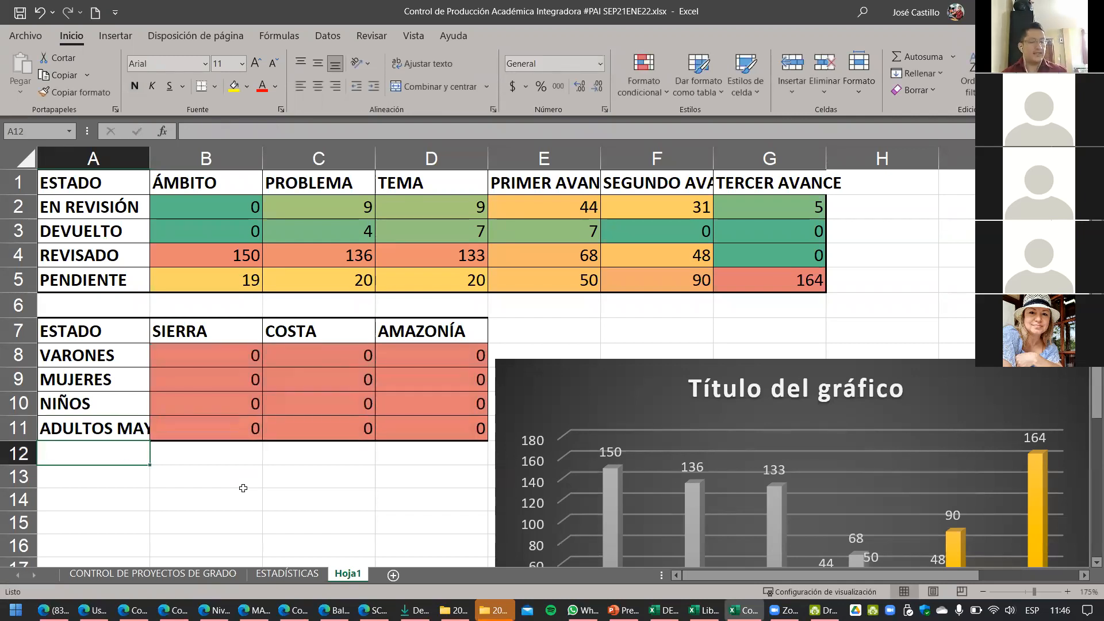
Step: Move the column chart up beside the two tables so its top edge sits in row 1, starting at column E
{"action": "left_click_drag", "start_coordinate": [105, 333], "coordinate": [444, 428]}
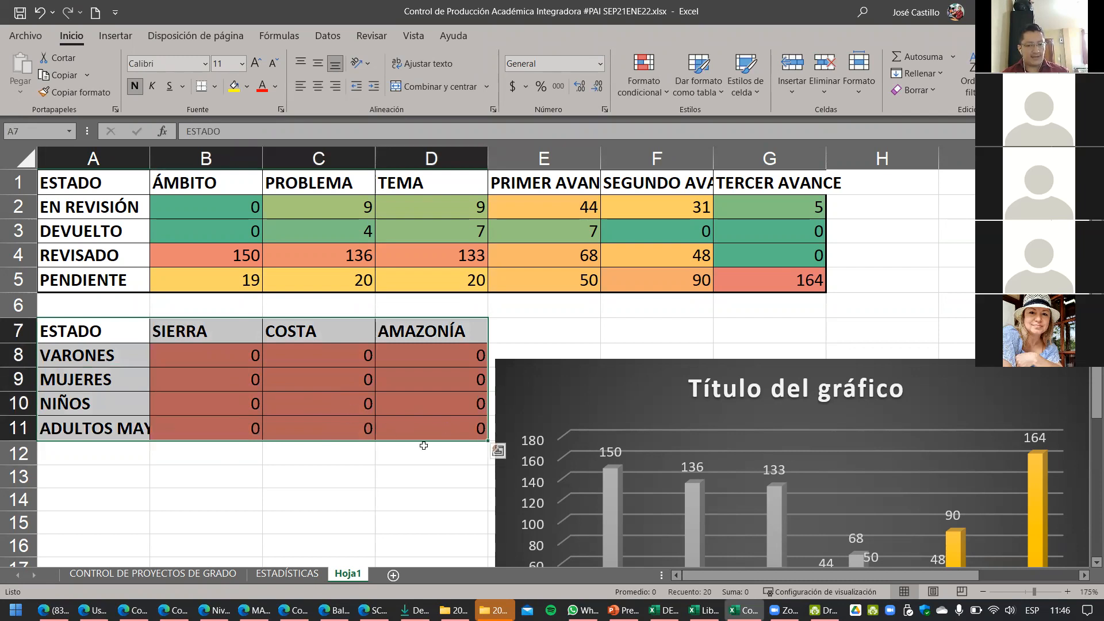
{"action": "left_click_drag", "start_coordinate": [593, 369], "coordinate": [608, 161]}
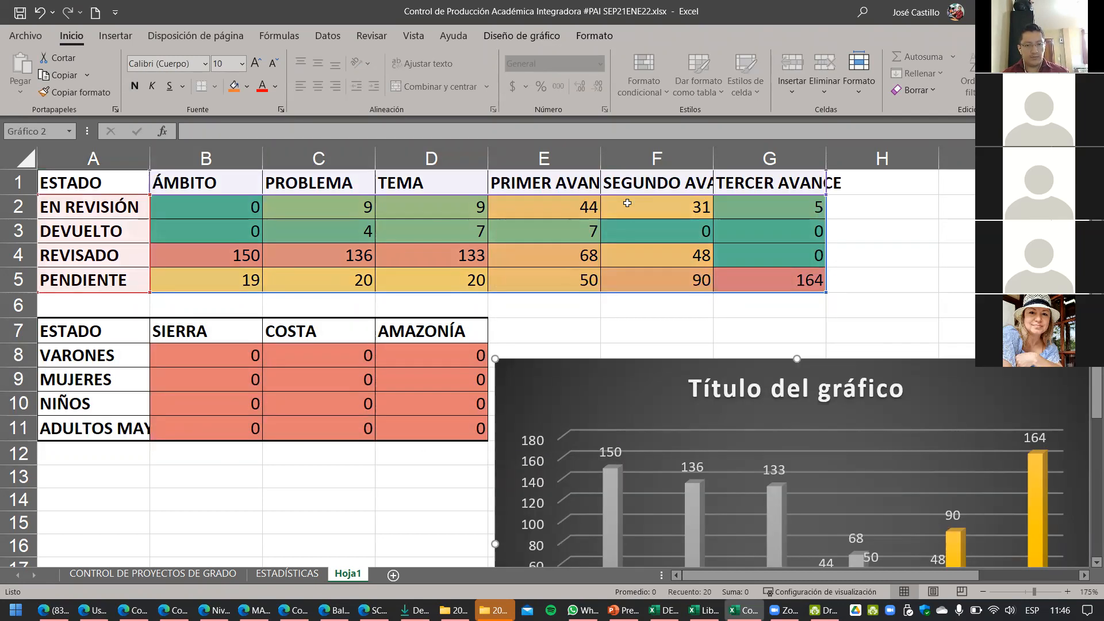
{"action": "left_click_drag", "start_coordinate": [621, 379], "coordinate": [629, 206]}
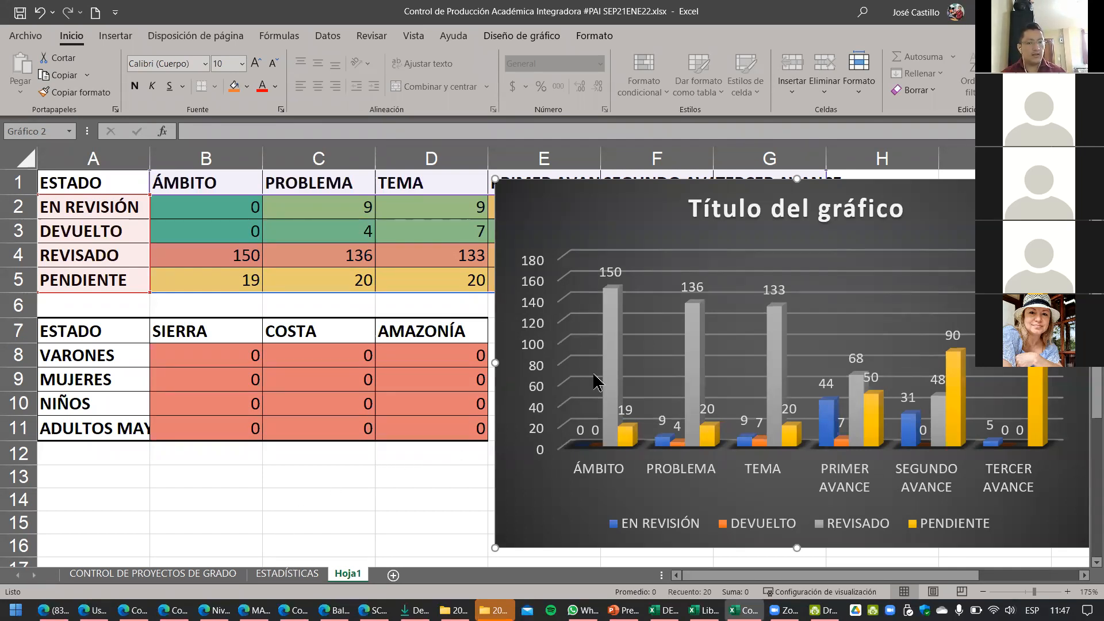
Step: Replace the chart's title with ESTADO DE PROYECTOS and close the title formatting pane
{"action": "double_click", "coordinate": [750, 214]}
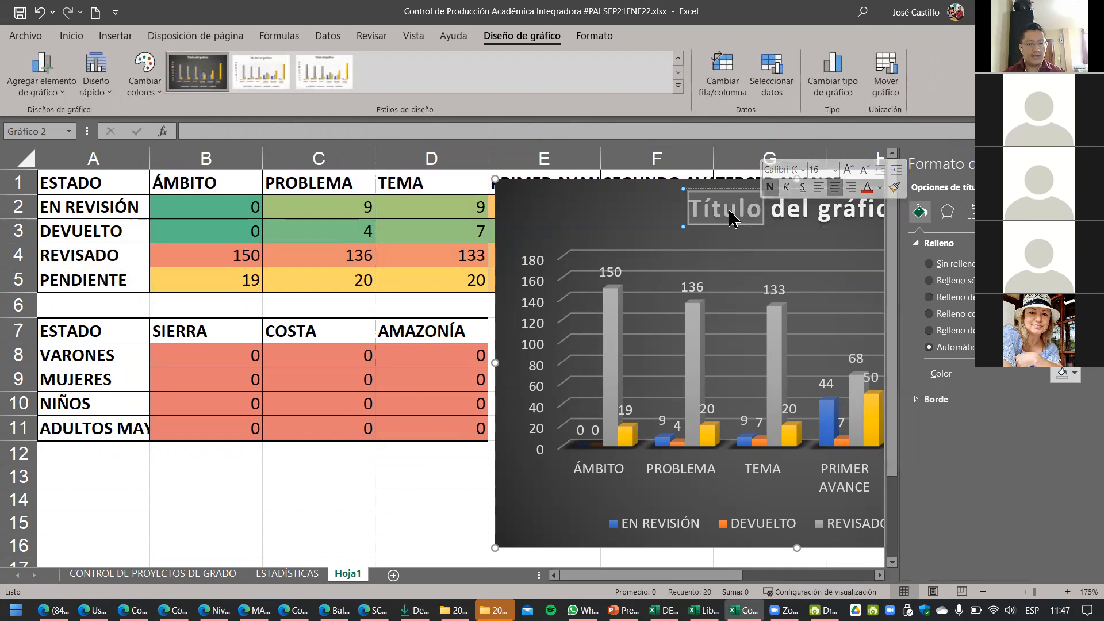
{"action": "key", "text": "Delete"}
{"action": "key", "text": "Delete"}
{"action": "key", "text": "Delete"}
{"action": "key", "text": "Delete"}
{"action": "key", "text": "Delete"}
{"action": "key", "text": "Delete"}
{"action": "key", "text": "Delete"}
{"action": "key", "text": "Delete"}
{"action": "key", "text": "Delete"}
{"action": "key", "text": "Delete"}
{"action": "key", "text": "Delete"}
{"action": "key", "text": "Delete"}
{"action": "key", "text": "Delete"}
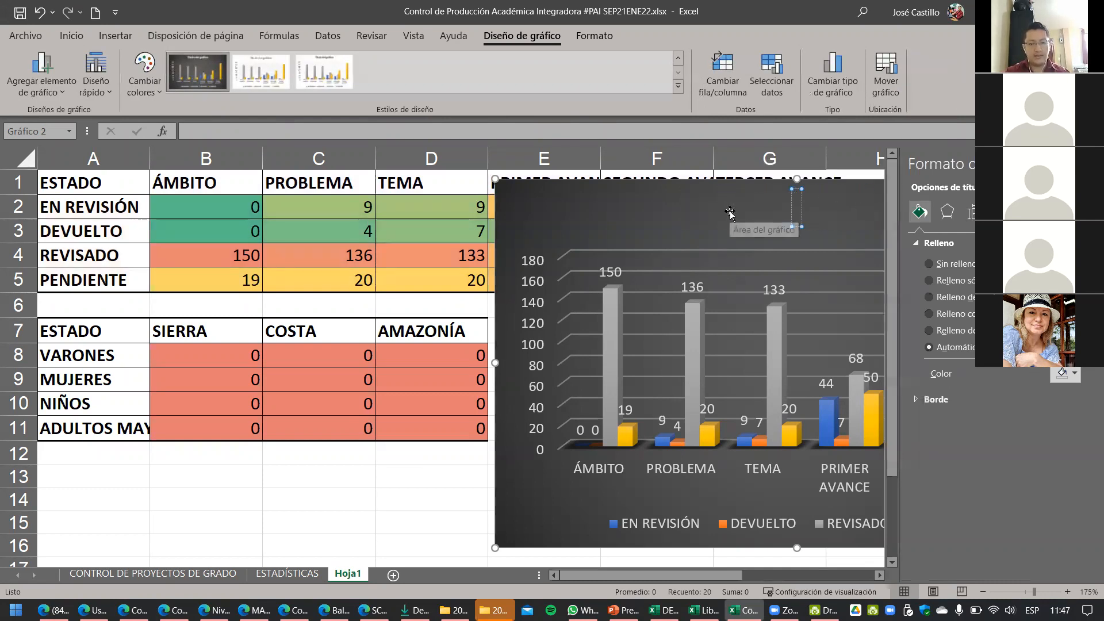
{"action": "type", "text": "ESTADO DE PROYEC"}
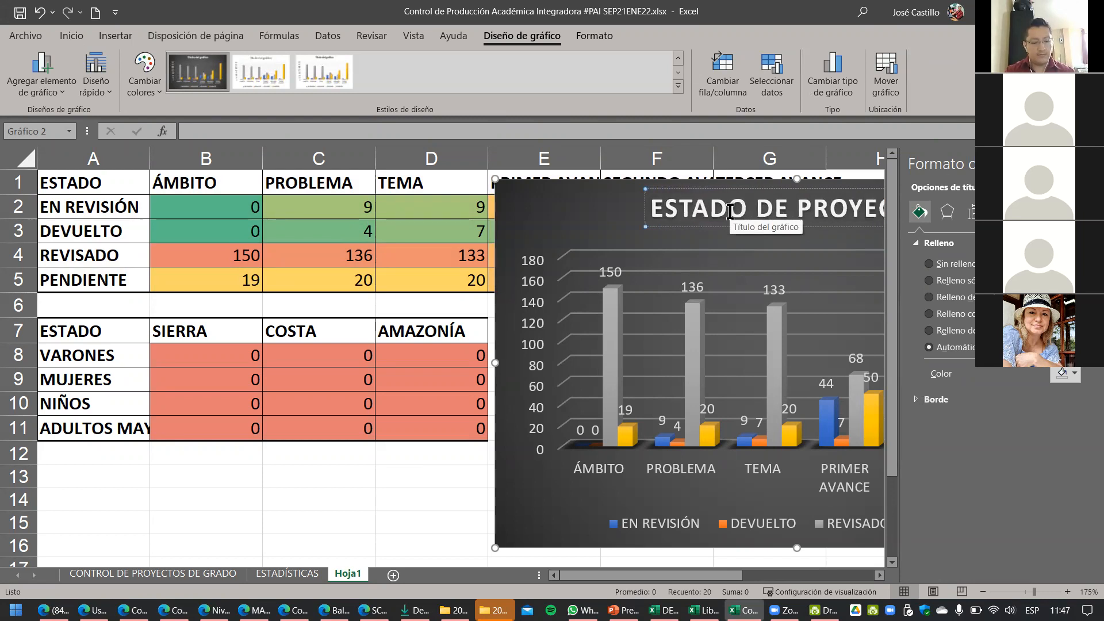
{"action": "left_click", "coordinate": [1086, 164]}
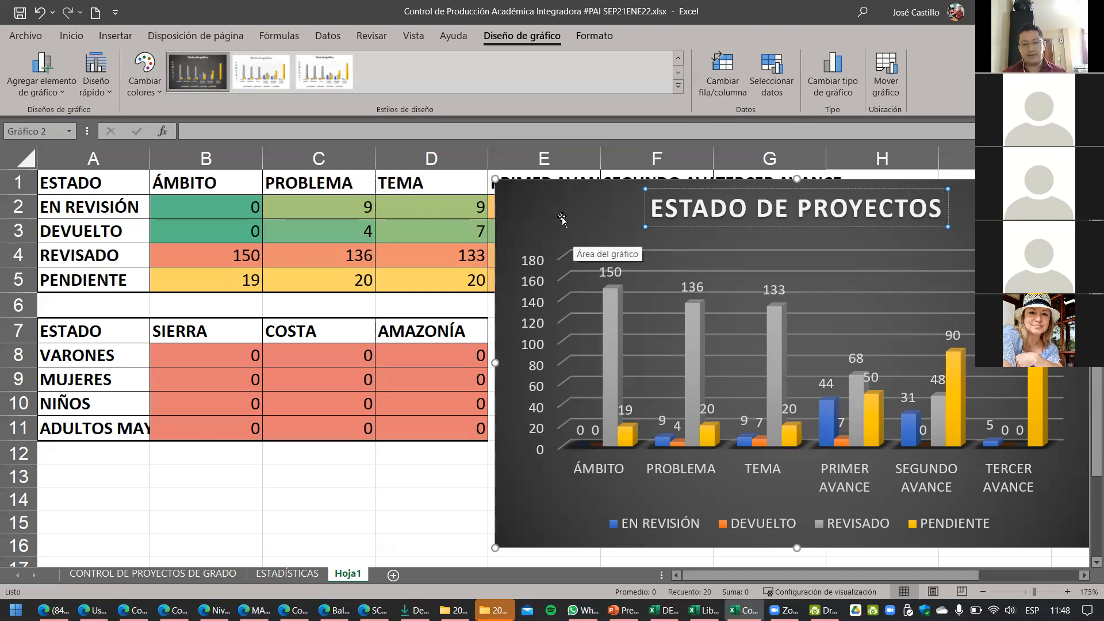
Step: Close the project control workbook without saving its changes and minimize the remaining blank workbook Libro1
{"action": "key", "text": "alt+F4"}
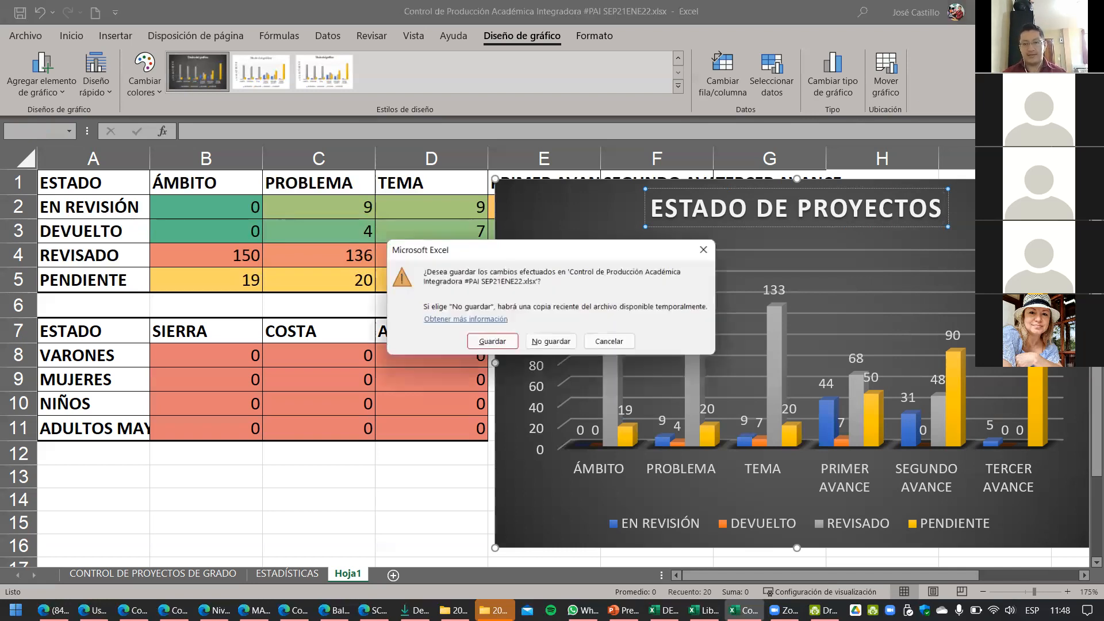
{"action": "left_click", "coordinate": [576, 339]}
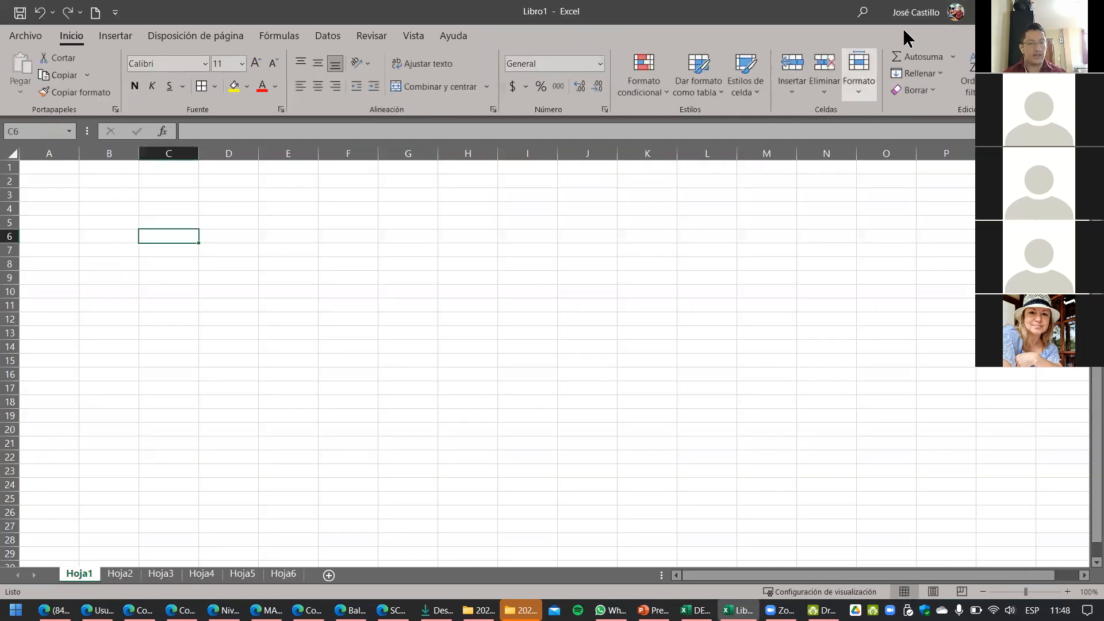
{"action": "left_click", "coordinate": [1087, 12]}
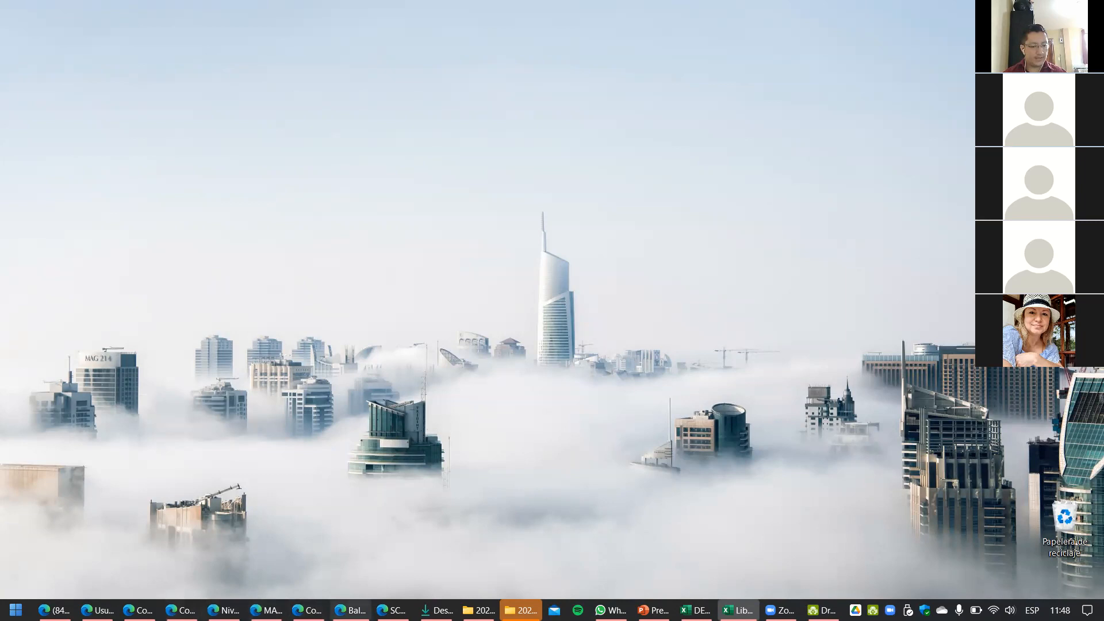
Step: Switch to the Edge browser and review the MICROSOFT EXCEL_AVANZADO course page down to the Unidad #1 activities
{"action": "left_click", "coordinate": [182, 610]}
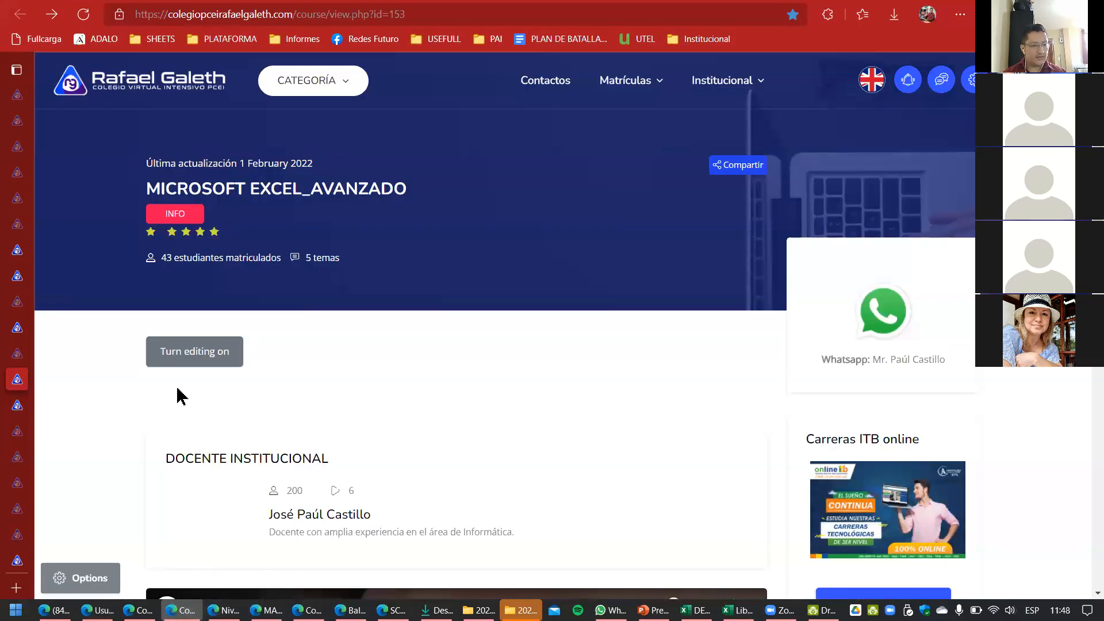
{"action": "scroll", "coordinate": [421, 370], "scroll_direction": "down", "scroll_amount": 3}
{"action": "scroll", "coordinate": [648, 300], "scroll_direction": "down", "scroll_amount": 1}
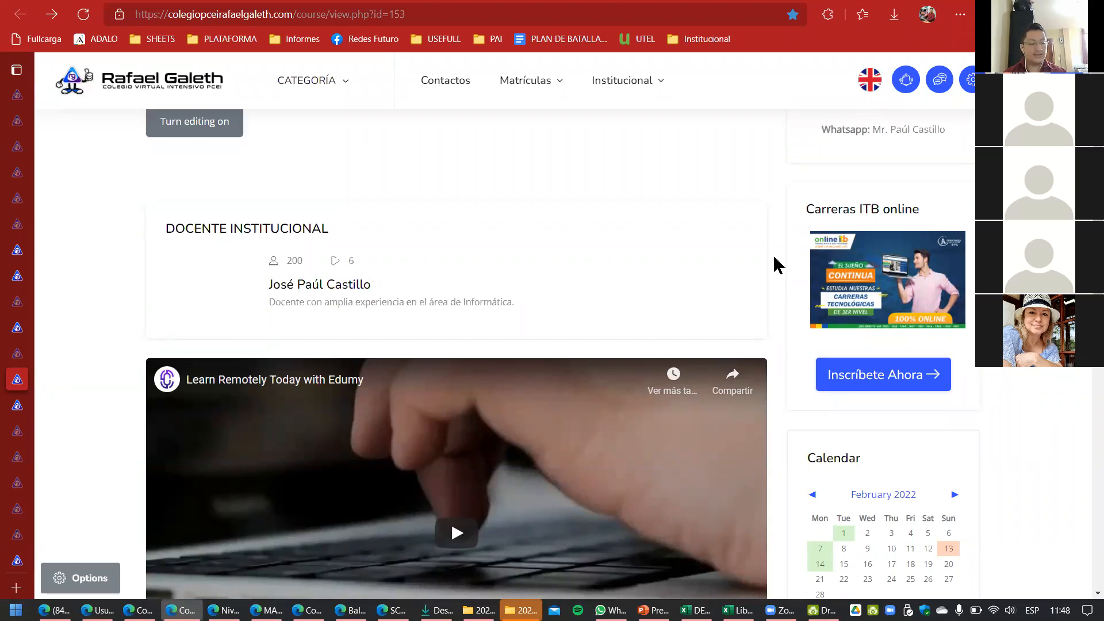
{"action": "scroll", "coordinate": [774, 264], "scroll_direction": "down", "scroll_amount": 3}
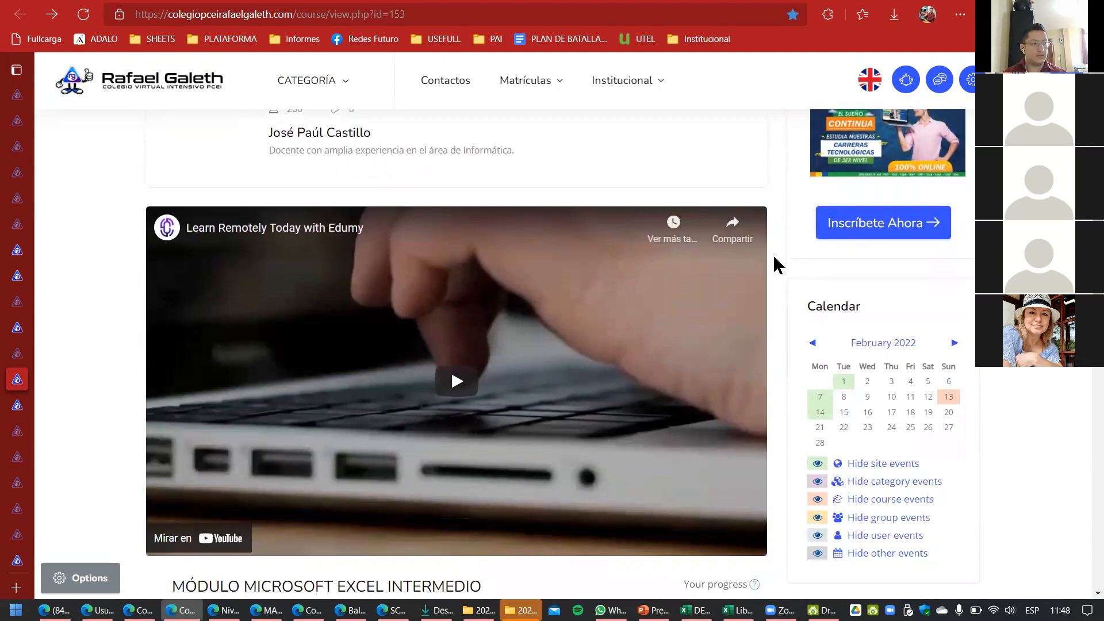
{"action": "scroll", "coordinate": [774, 265], "scroll_direction": "down", "scroll_amount": 9}
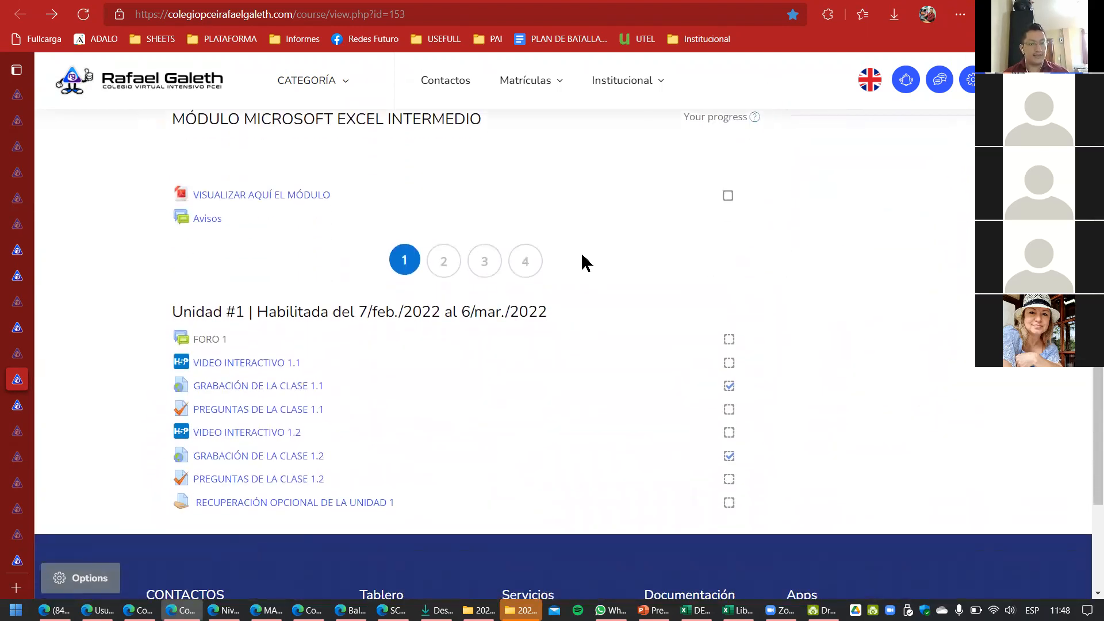
Step: Go to the open forum editing page of the Excel course and return from it to the FORO 1 discussion
{"action": "mouse_move", "coordinate": [18, 425]}
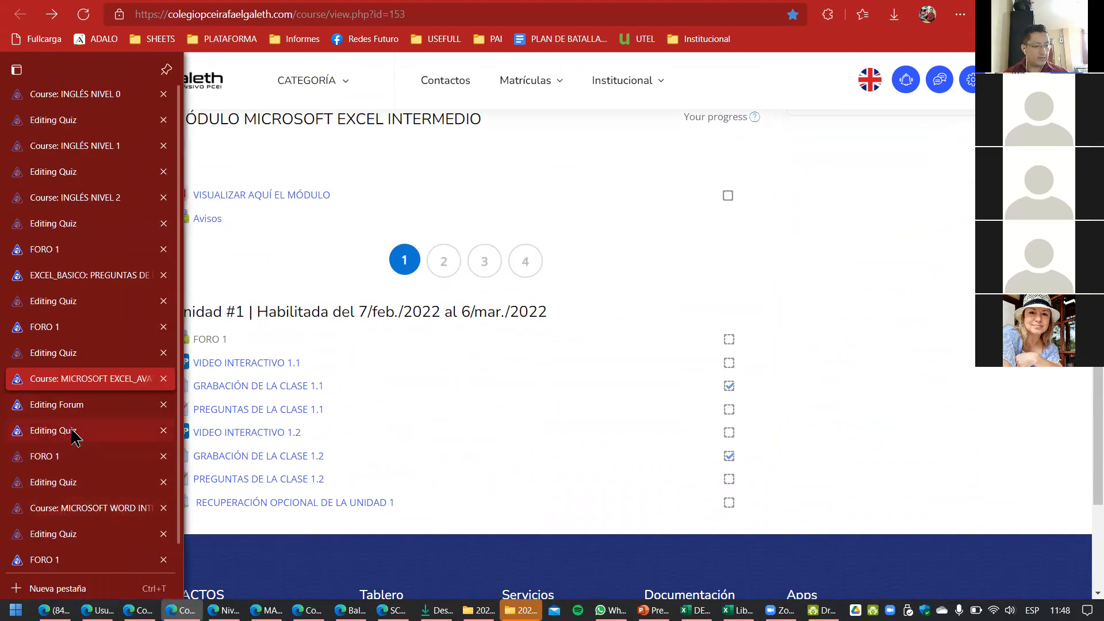
{"action": "left_click", "coordinate": [80, 412]}
{"action": "scroll", "coordinate": [363, 258], "scroll_direction": "up", "scroll_amount": 3}
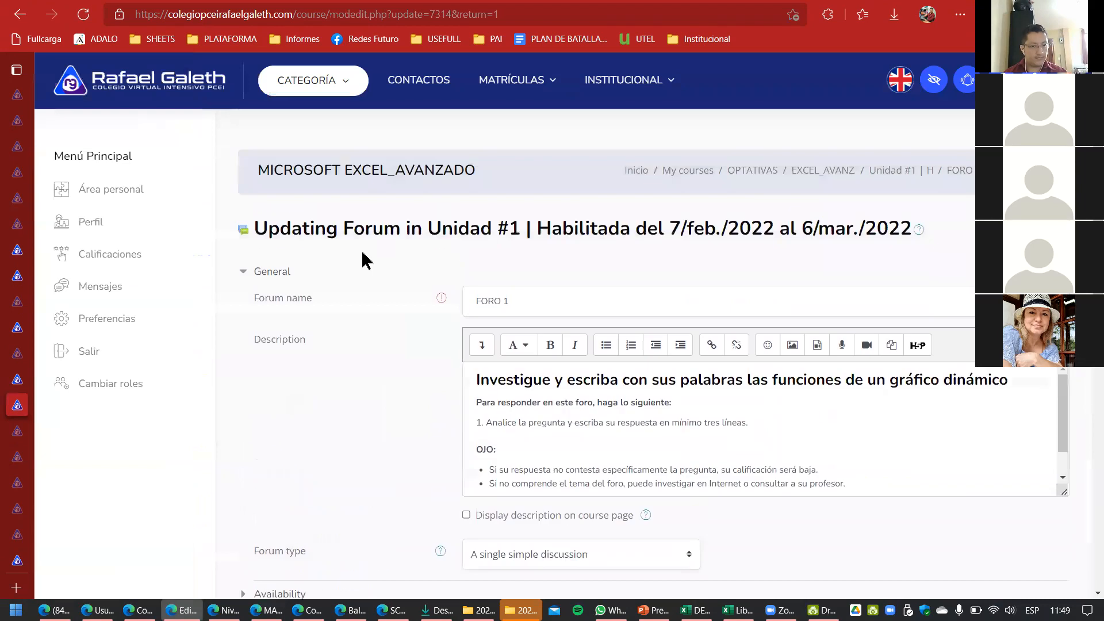
{"action": "left_click", "coordinate": [20, 14]}
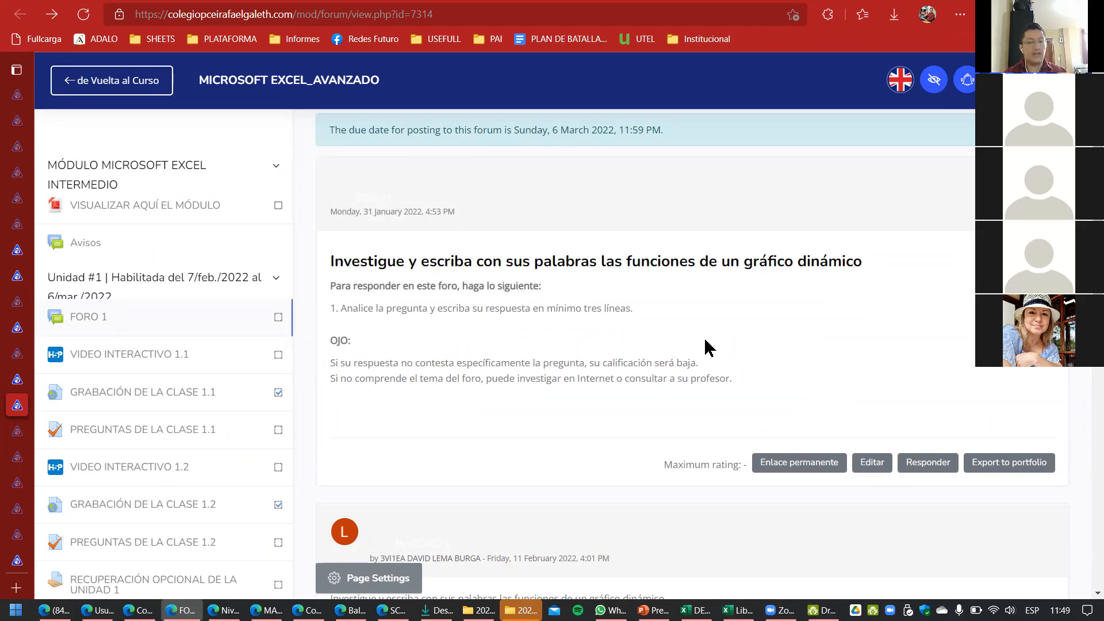
Step: Read the FORO 1 instructions and the student replies posted below them
{"action": "scroll", "coordinate": [709, 347], "scroll_direction": "down", "scroll_amount": 4}
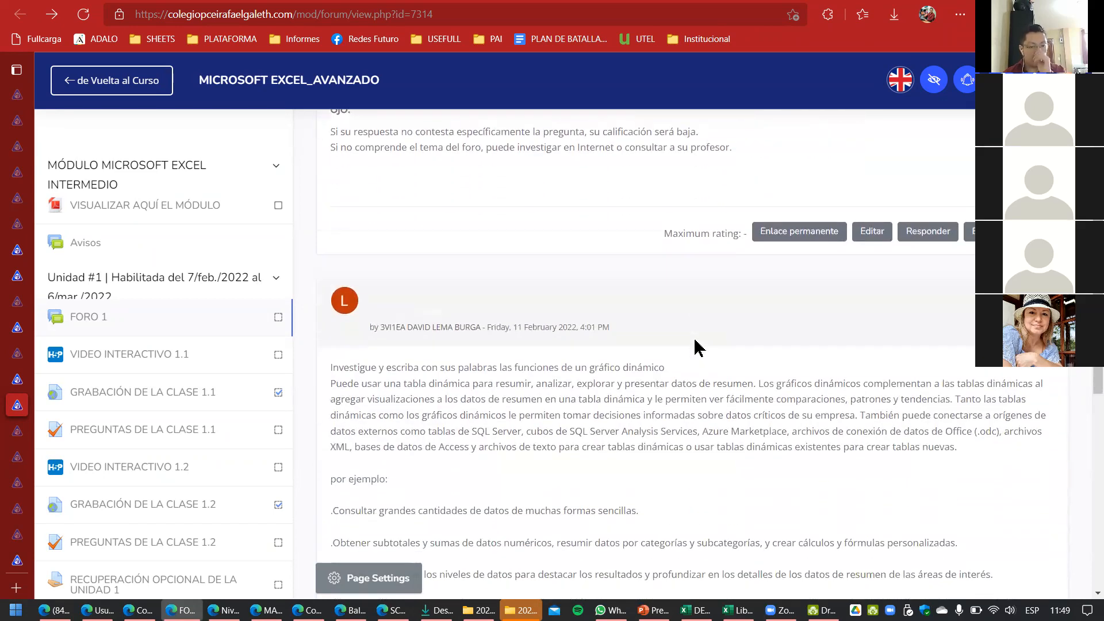
{"action": "scroll", "coordinate": [540, 460], "scroll_direction": "down", "scroll_amount": 3}
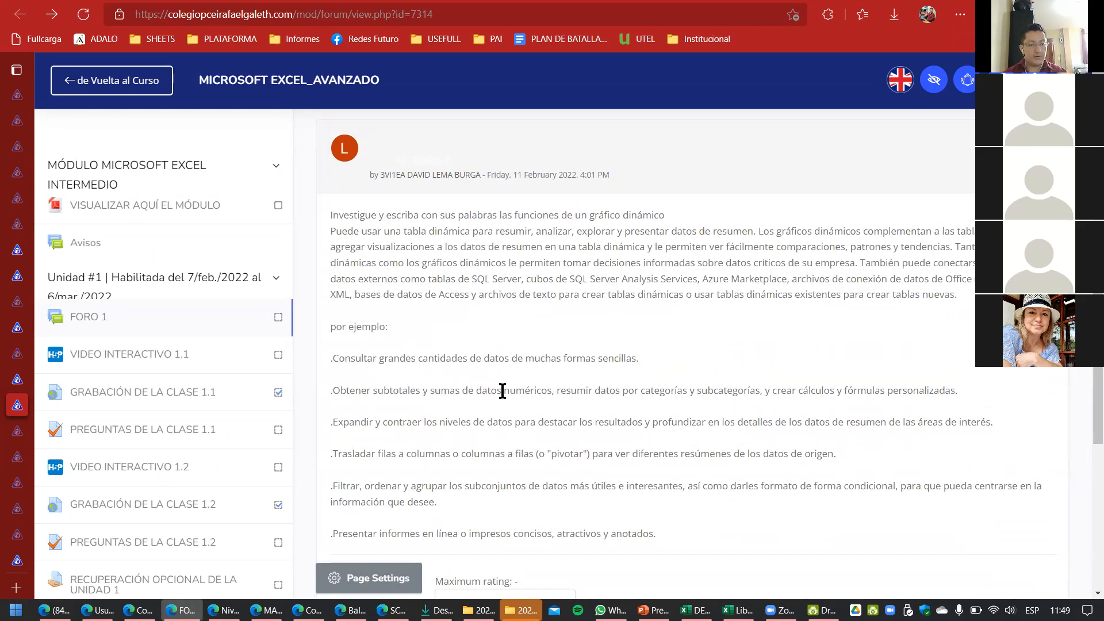
{"action": "scroll", "coordinate": [613, 409], "scroll_direction": "down", "scroll_amount": 3}
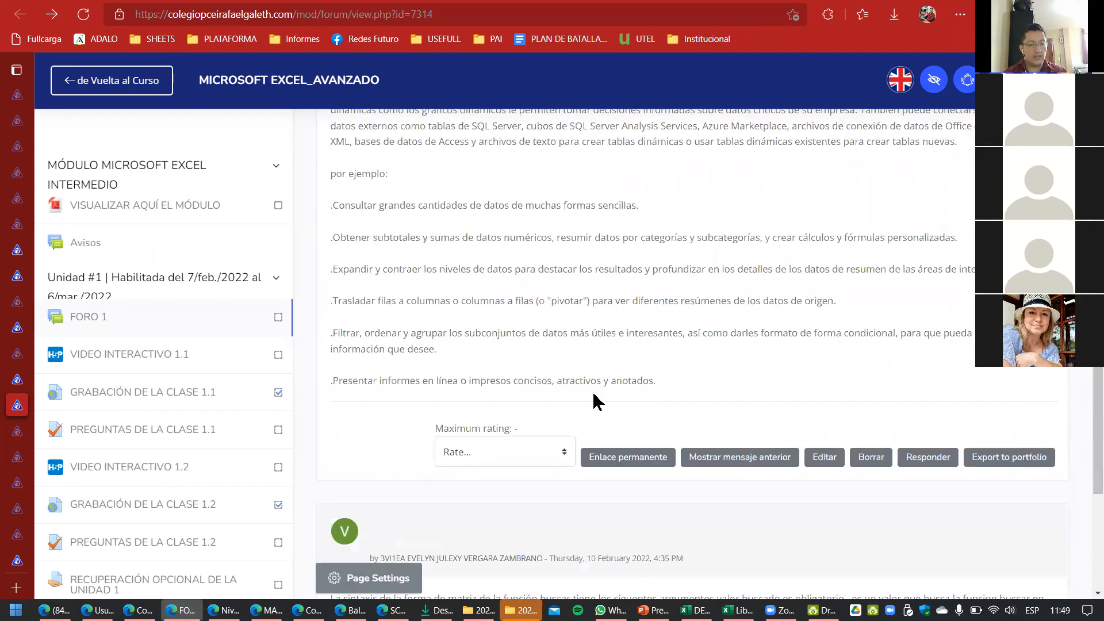
{"action": "scroll", "coordinate": [520, 396], "scroll_direction": "up", "scroll_amount": 3}
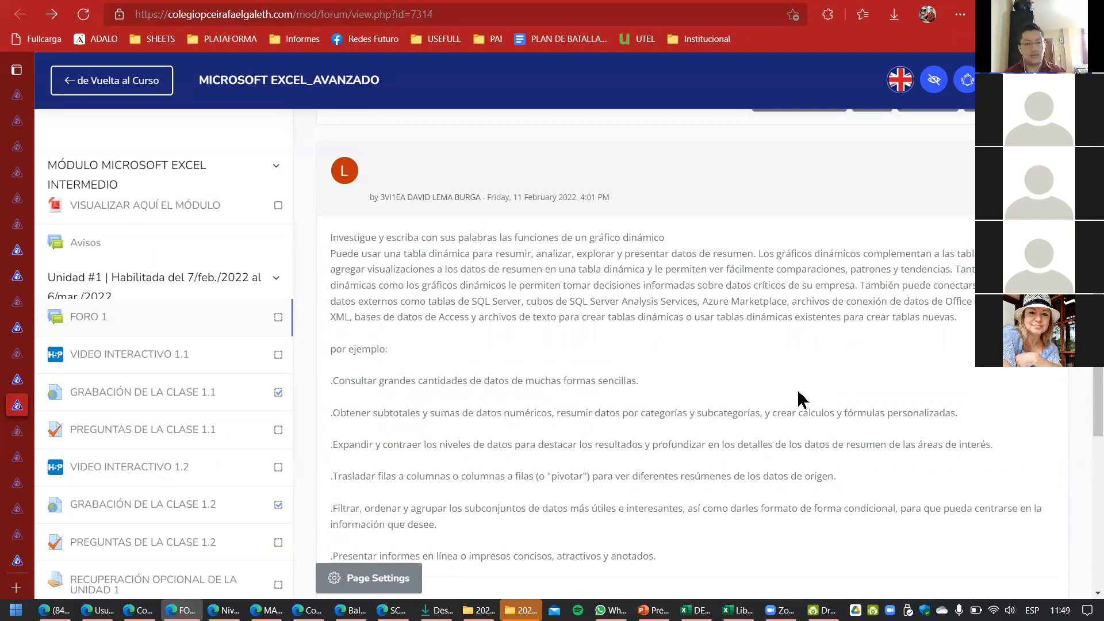
{"action": "scroll", "coordinate": [739, 397], "scroll_direction": "down", "scroll_amount": 3}
{"action": "scroll", "coordinate": [738, 397], "scroll_direction": "down", "scroll_amount": 4}
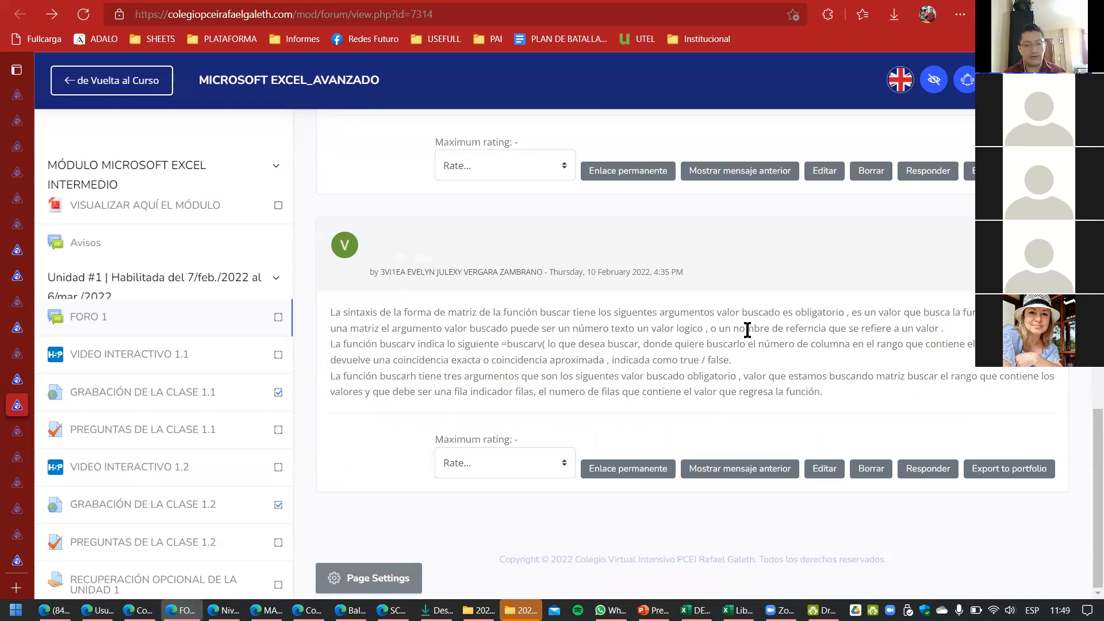
Step: Return to the forum's opening post and highlight its question about the functions of a gráfico dinámico
{"action": "scroll", "coordinate": [747, 374], "scroll_direction": "up", "scroll_amount": 10}
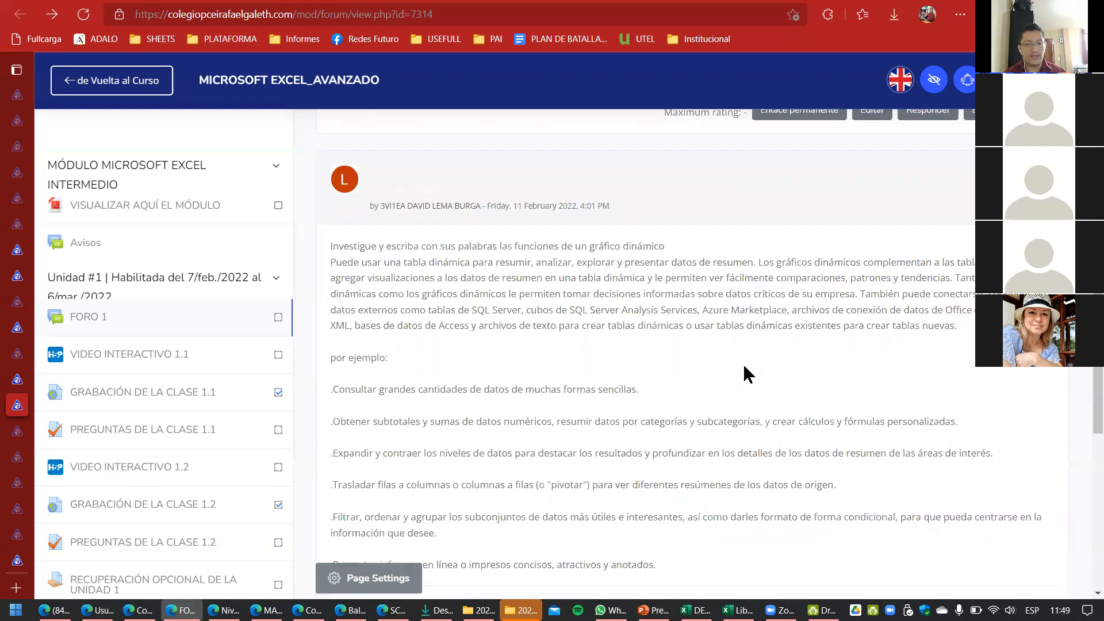
{"action": "scroll", "coordinate": [746, 374], "scroll_direction": "up", "scroll_amount": 3}
{"action": "left_click_drag", "start_coordinate": [329, 336], "coordinate": [877, 348]}
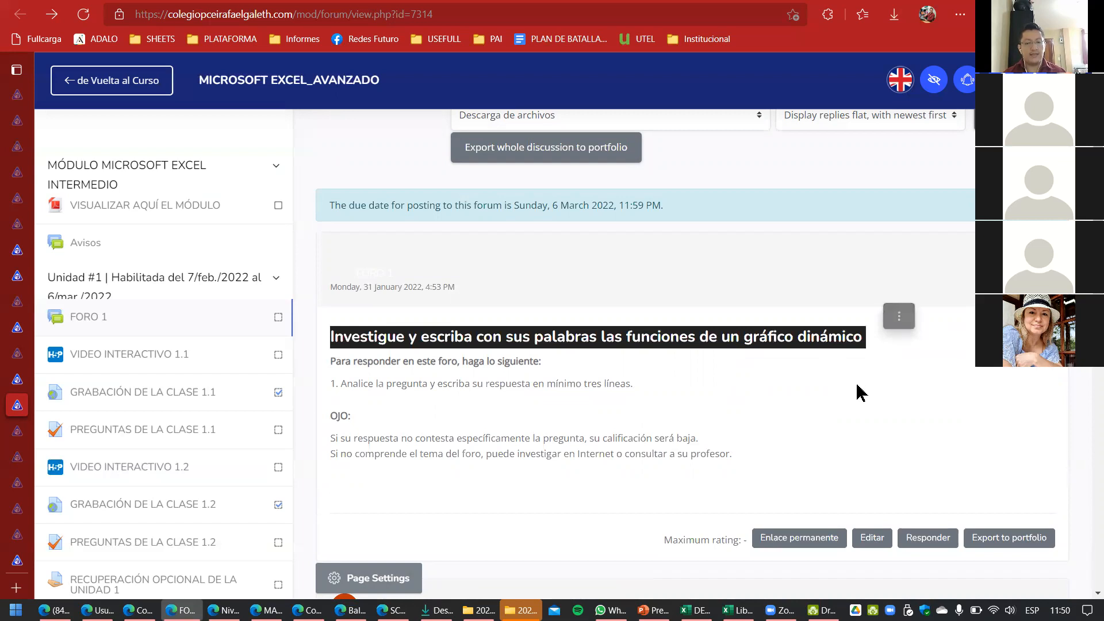
{"action": "left_click", "coordinate": [830, 407]}
{"action": "scroll", "coordinate": [833, 409], "scroll_direction": "down", "scroll_amount": 3}
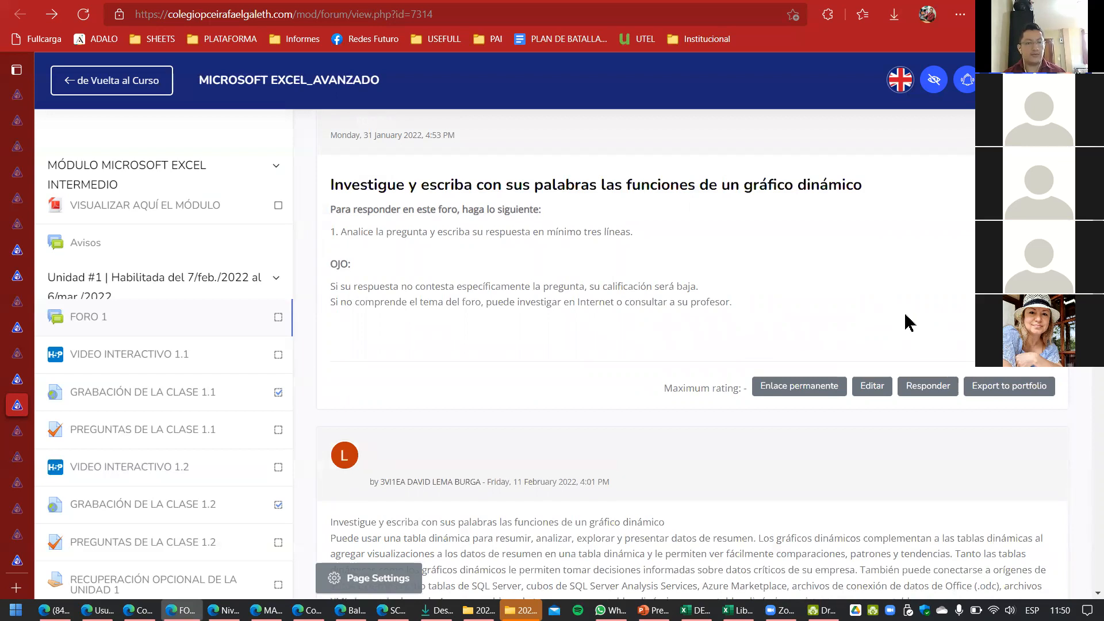
{"action": "middle_click", "coordinate": [148, 439]}
{"action": "left_click_drag", "start_coordinate": [17, 435], "coordinate": [0, 173]}
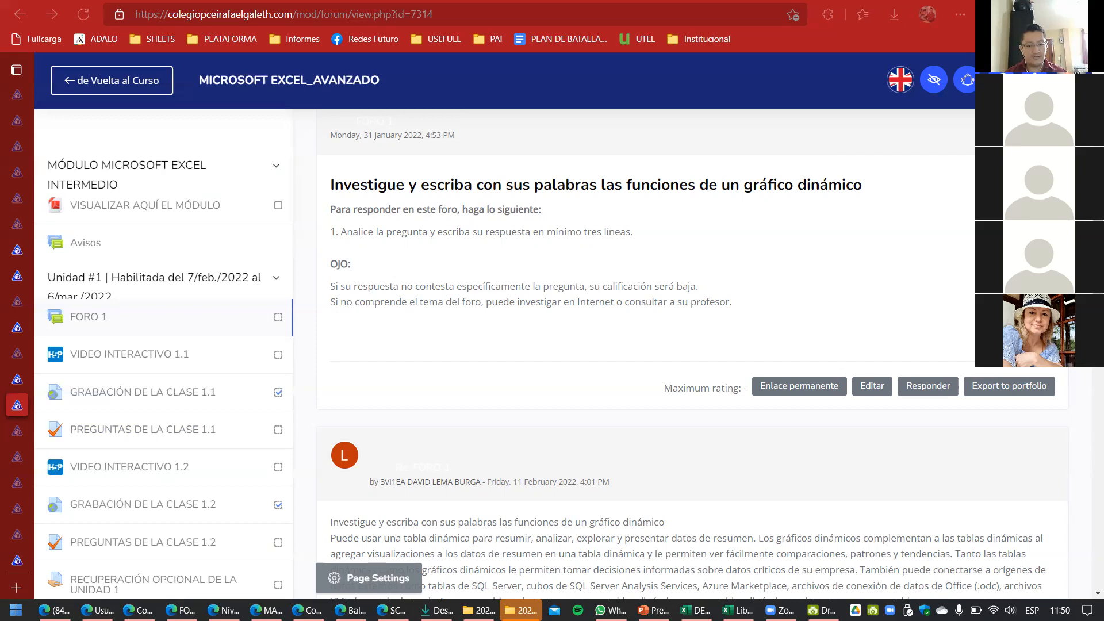
Step: Switch to Libro1 in Excel, check the folder of recoverable unsaved workbooks, and close it without opening anything
{"action": "left_click", "coordinate": [738, 610]}
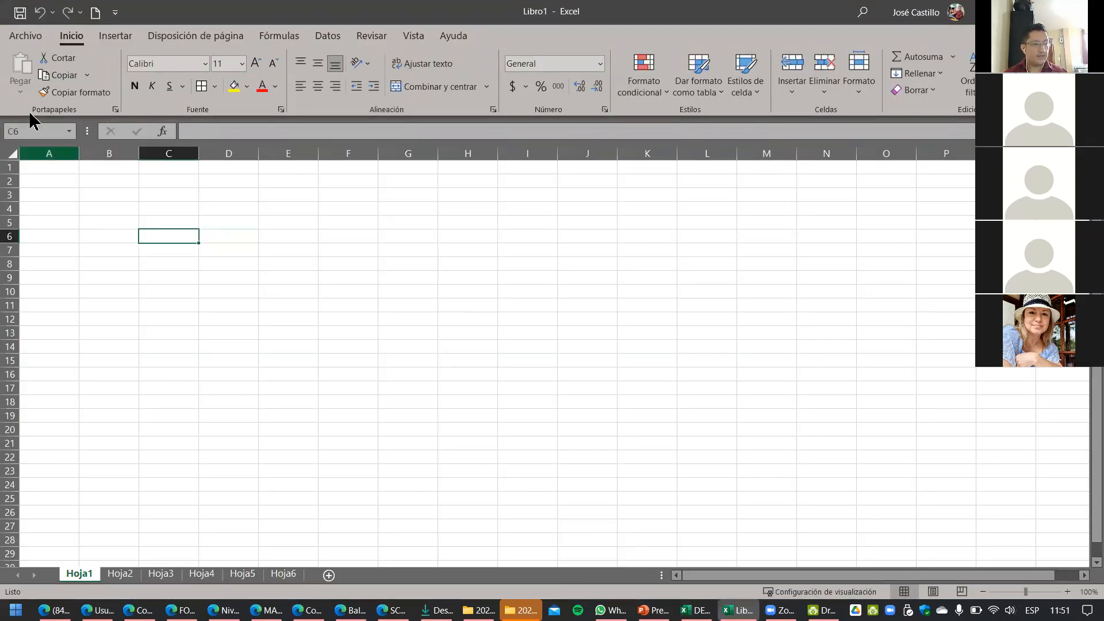
{"action": "left_click", "coordinate": [29, 38]}
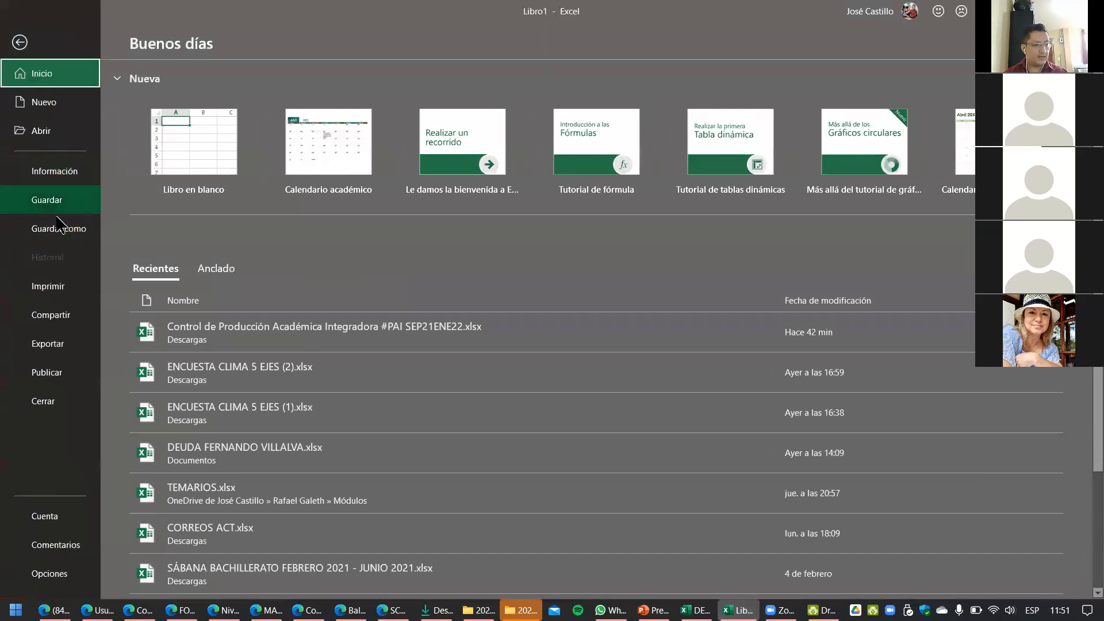
{"action": "left_click", "coordinate": [40, 132]}
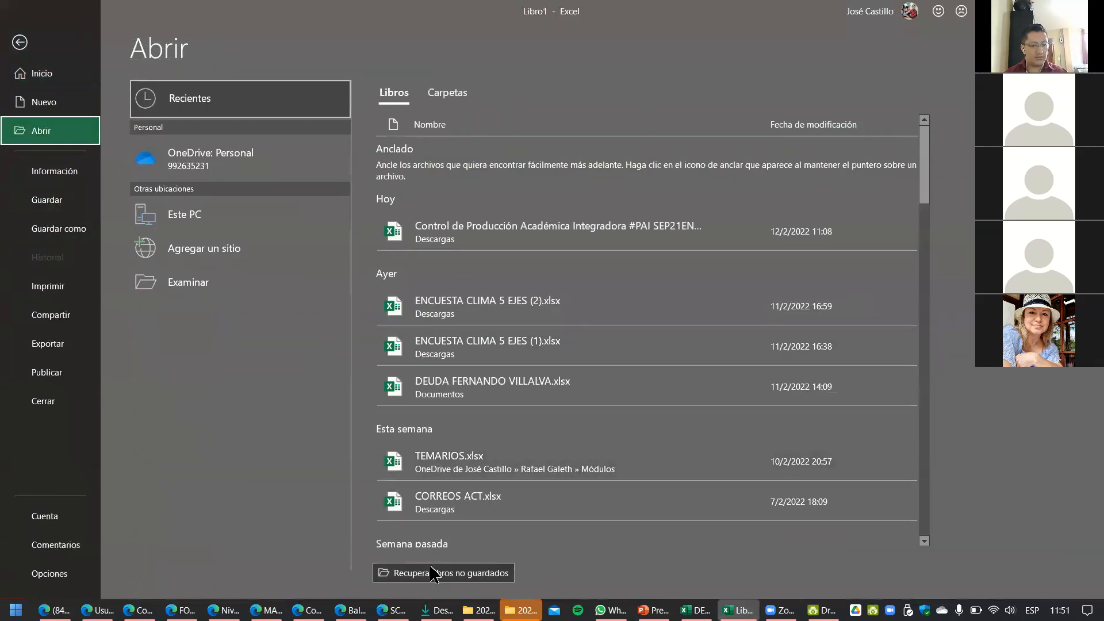
{"action": "key", "text": "Escape"}
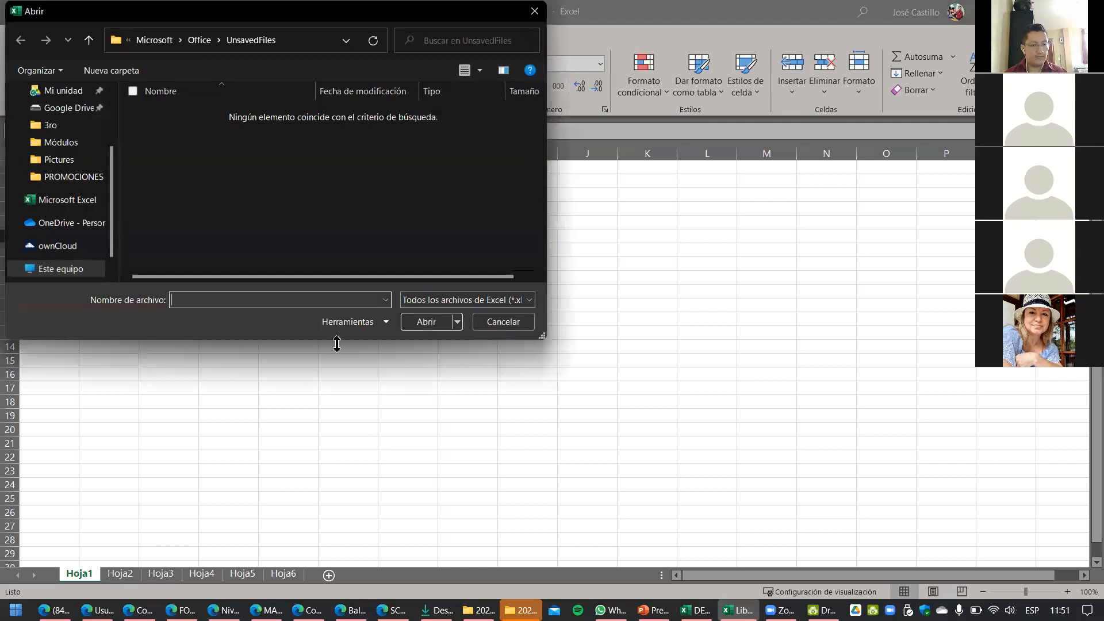
{"action": "left_click", "coordinate": [503, 322]}
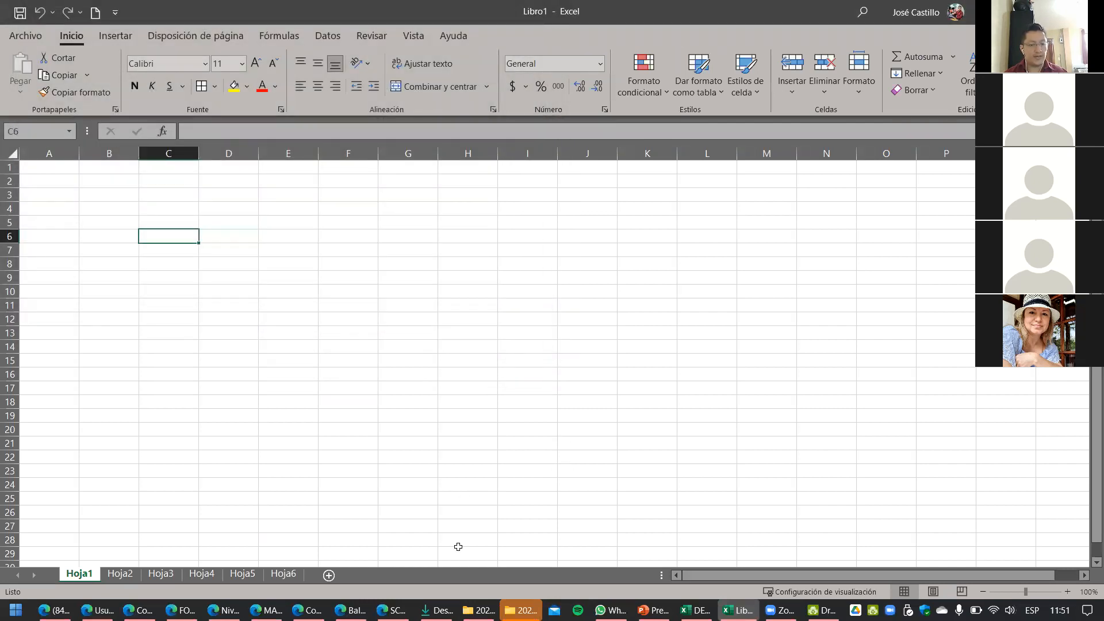
{"action": "left_click", "coordinate": [694, 610]}
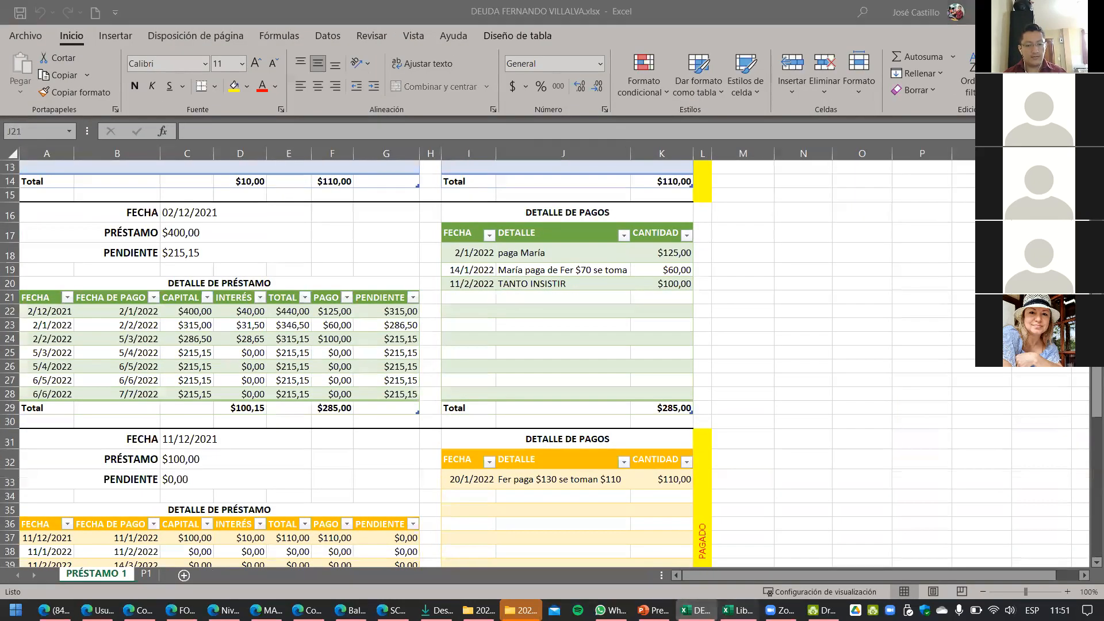
{"action": "left_click", "coordinate": [739, 610]}
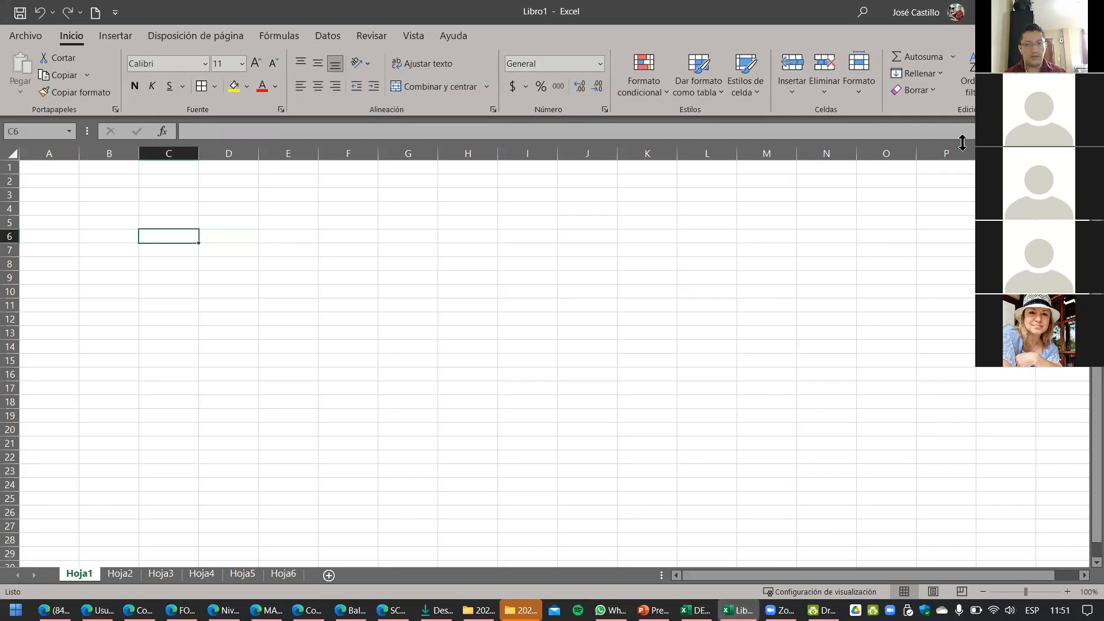
{"action": "left_click", "coordinate": [335, 299]}
{"action": "left_click_drag", "start_coordinate": [239, 234], "coordinate": [328, 286]}
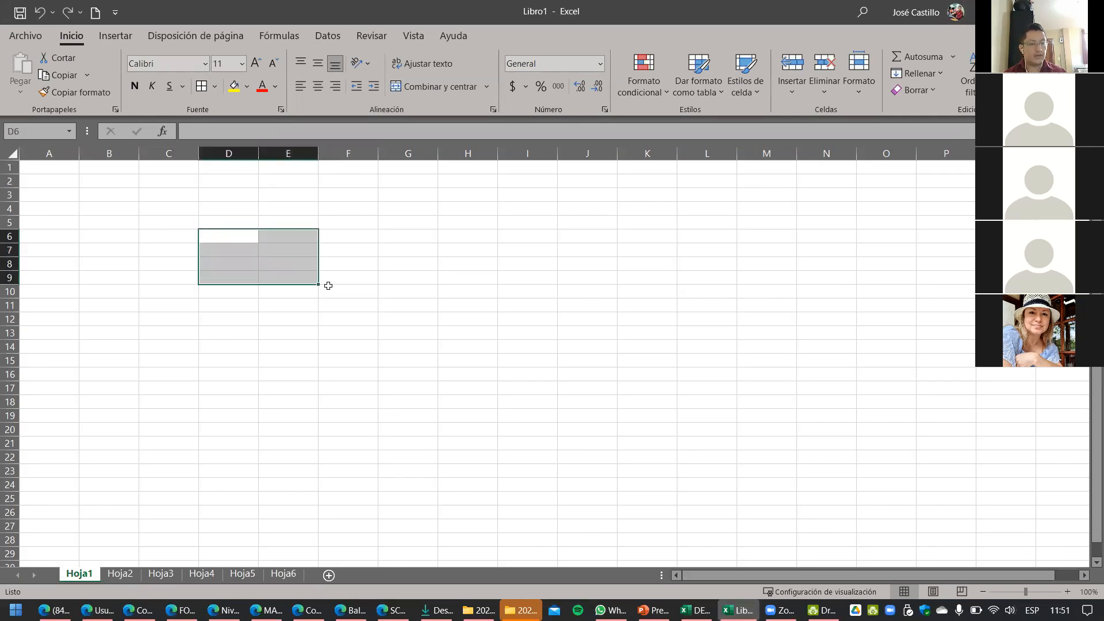
{"action": "left_click", "coordinate": [281, 249]}
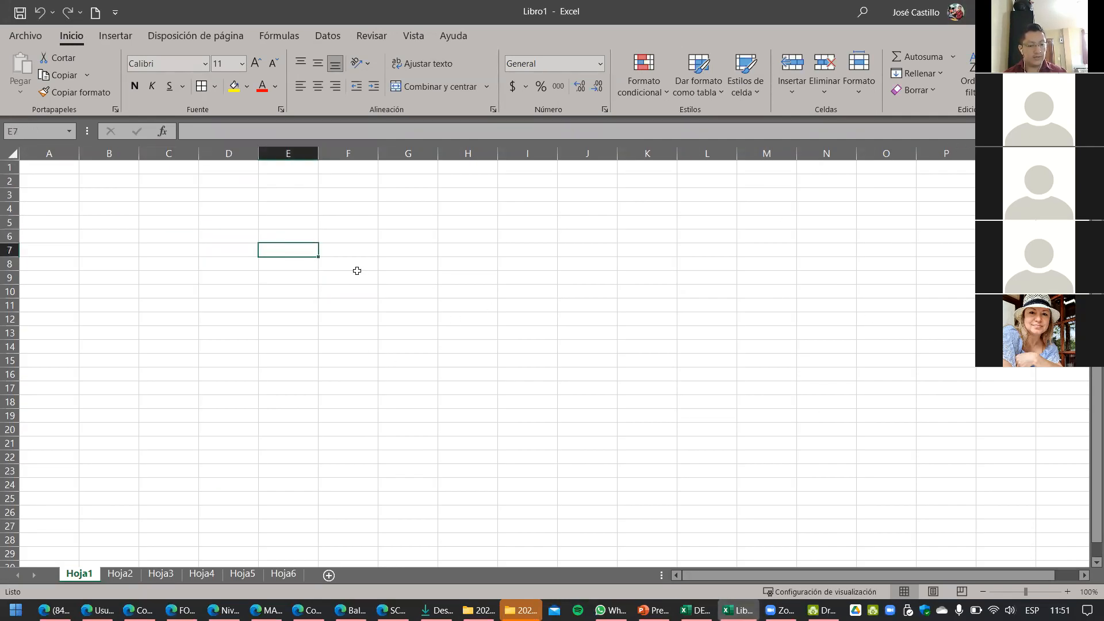
Step: Enter the values 6899, 5454 and 7676 in cells E7 to E9 of Hoja1
{"action": "type", "text": "34"}
{"action": "left_click", "coordinate": [302, 278]}
{"action": "type", "text": "34"}
{"action": "left_click", "coordinate": [295, 263]}
{"action": "type", "text": "5454"}
{"action": "left_click", "coordinate": [298, 278]}
{"action": "type", "text": "7676"}
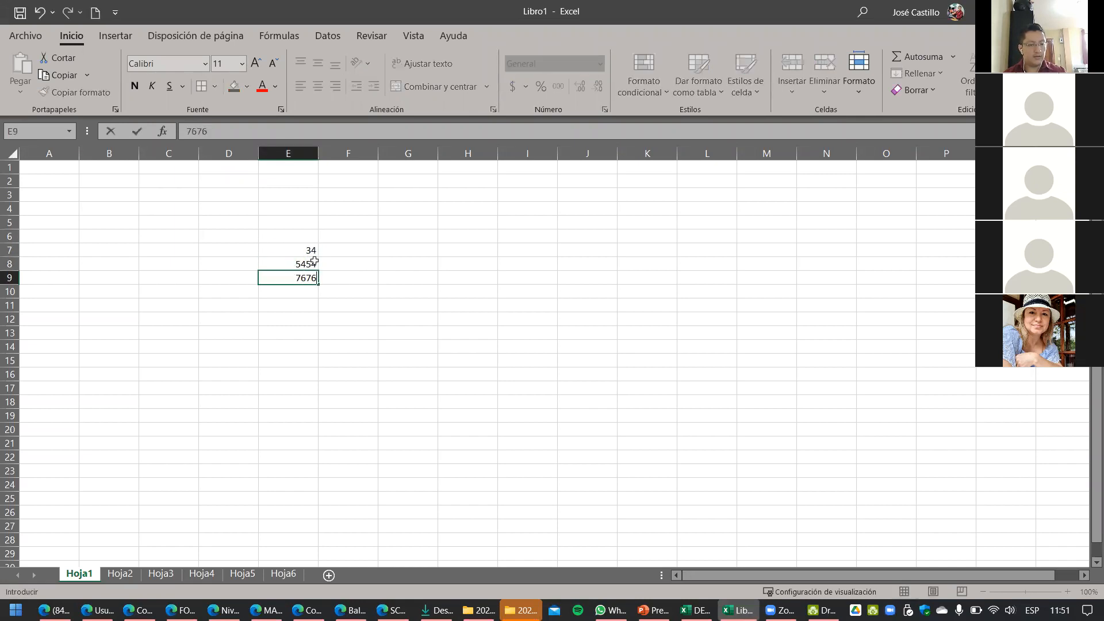
{"action": "left_click", "coordinate": [311, 250]}
{"action": "type", "text": "6899"}
{"action": "left_click", "coordinate": [345, 263]}
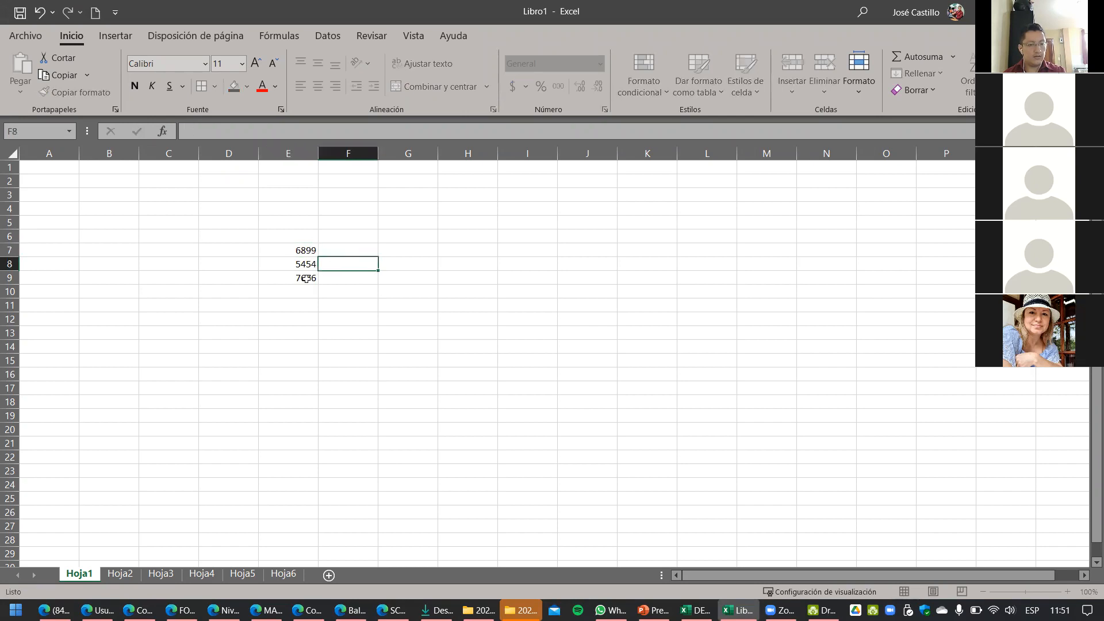
Step: Label the three value rows A, B and C in D7 to D9, and enter the heading AVB in E6
{"action": "left_click", "coordinate": [247, 251]}
{"action": "type", "text": "A"}
{"action": "key", "text": "Return"}
{"action": "type", "text": "B"}
{"action": "key", "text": "Return"}
{"action": "type", "text": "C"}
{"action": "key", "text": "Up"}
{"action": "key", "text": "Right"}
{"action": "key", "text": "Right"}
{"action": "key", "text": "Up"}
{"action": "key", "text": "Left"}
{"action": "key", "text": "Up"}
{"action": "type", "text": "AVB"}
{"action": "left_click", "coordinate": [408, 331]}
Step: Insert a 2-D clustered column chart from the range D6:E9
{"action": "left_click_drag", "start_coordinate": [199, 230], "coordinate": [278, 274]}
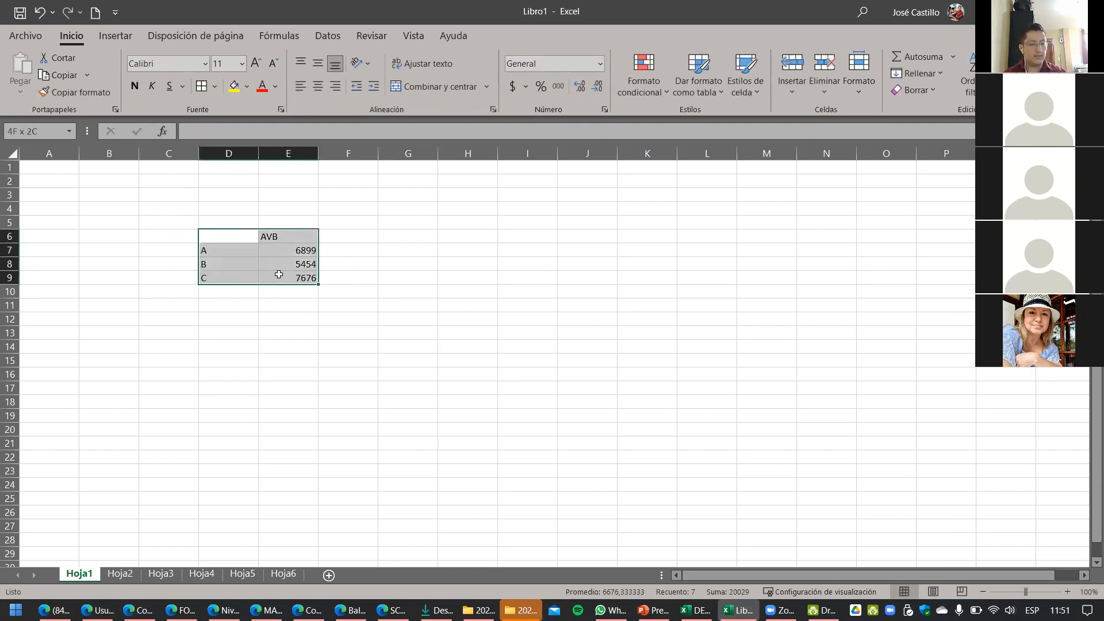
{"action": "left_click", "coordinate": [114, 36]}
{"action": "left_click", "coordinate": [421, 57]}
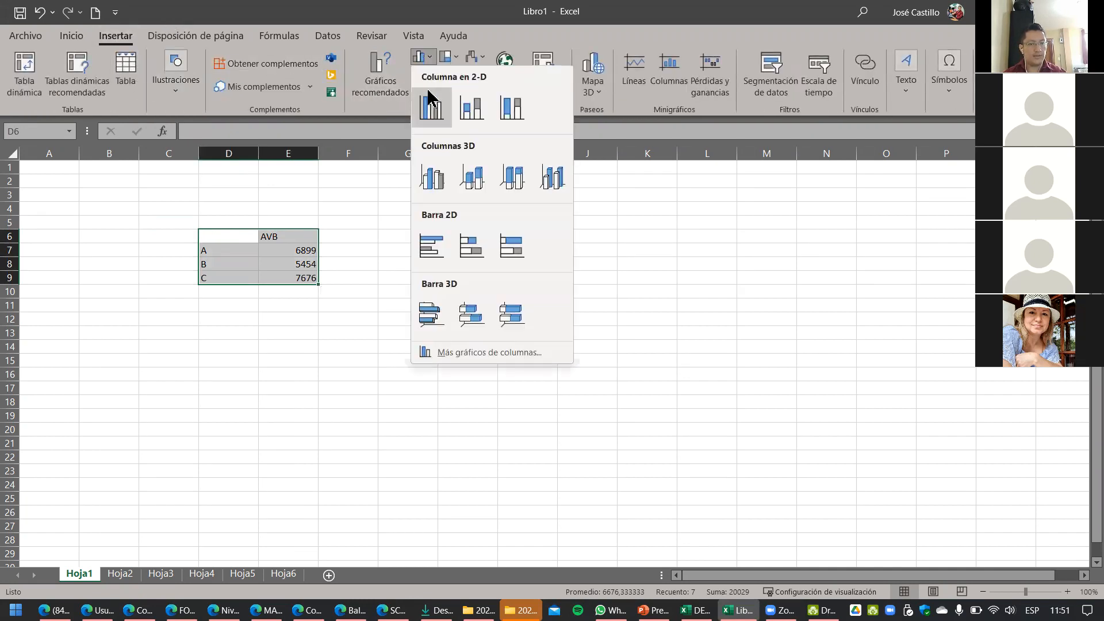
{"action": "left_click", "coordinate": [430, 101]}
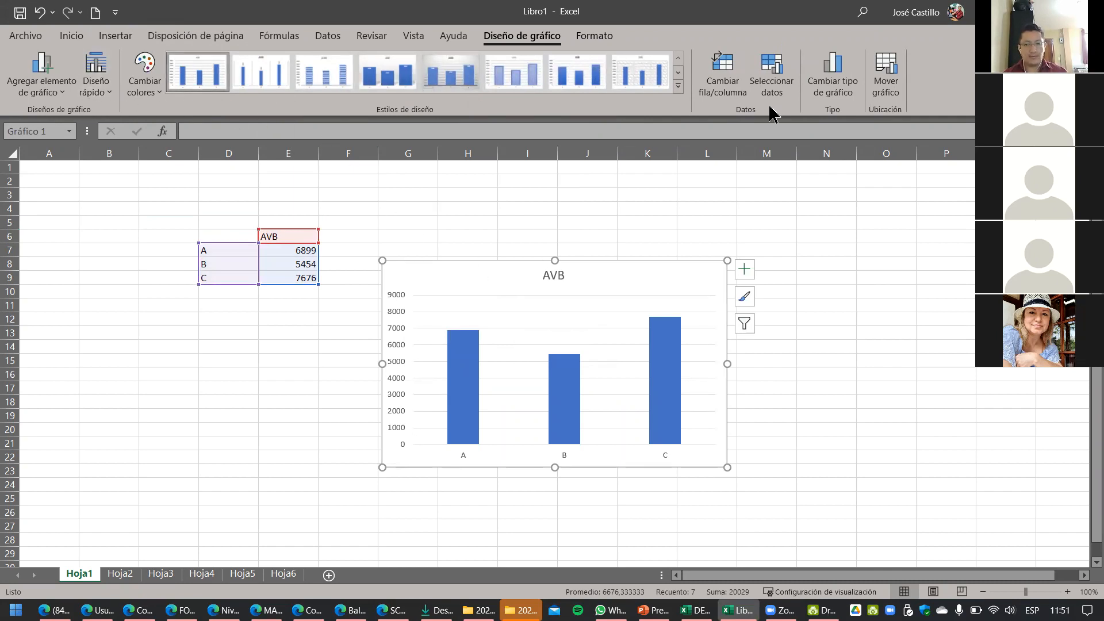
Step: Change the AVB chart type to Circular 3D
{"action": "left_click", "coordinate": [827, 76]}
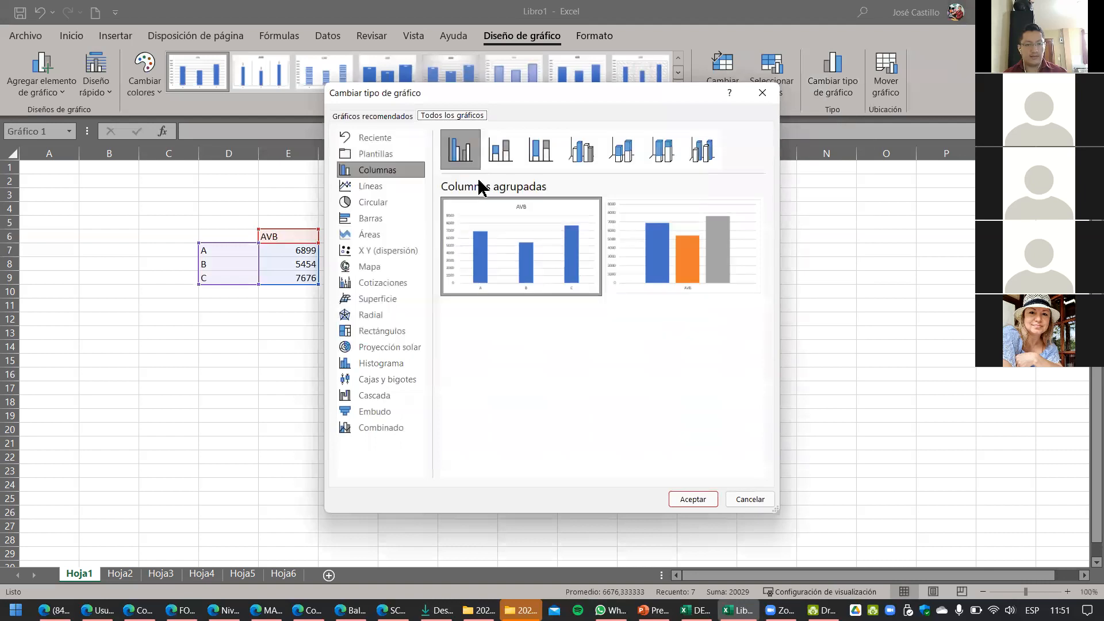
{"action": "left_click", "coordinate": [376, 202]}
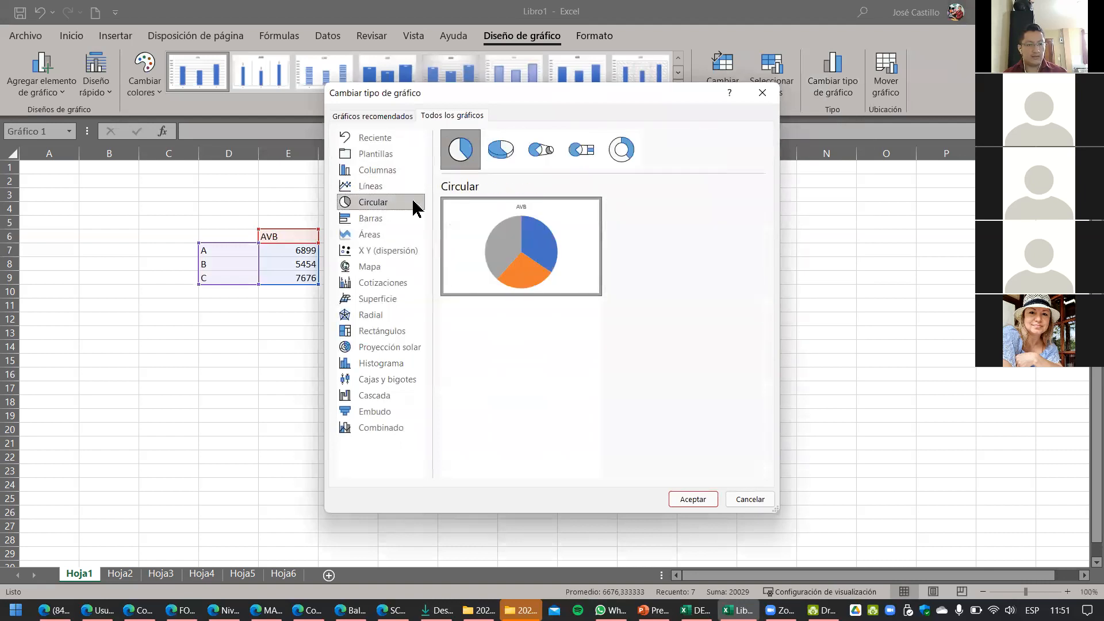
{"action": "left_click", "coordinate": [501, 150]}
{"action": "left_click", "coordinate": [693, 499]}
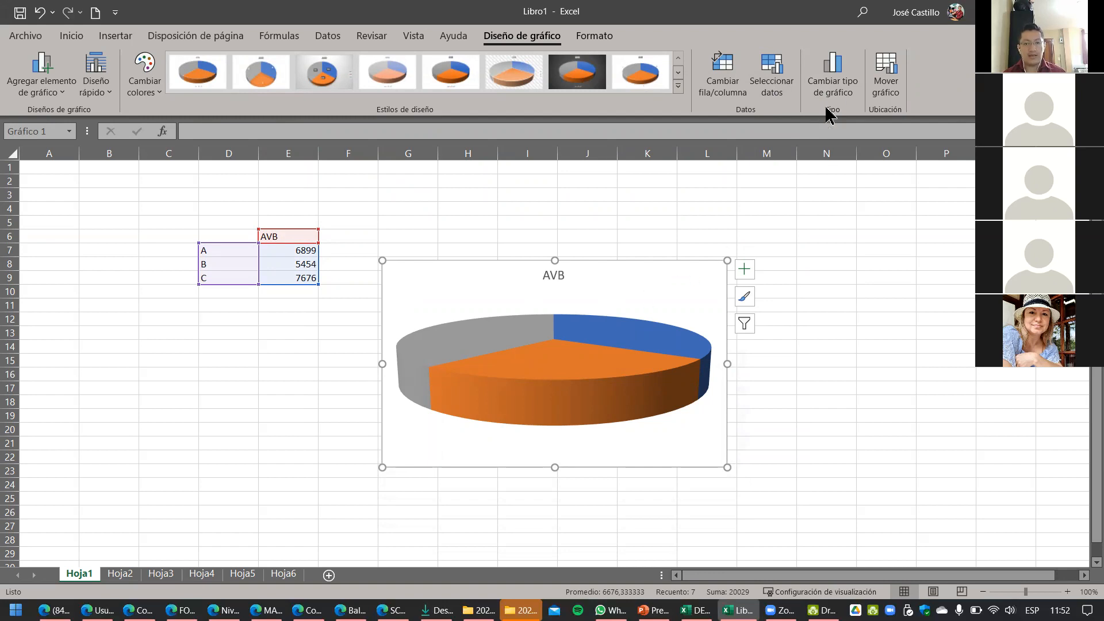
Step: Change the chart type to Columna 3D apilada and apply the dark-background chart style
{"action": "left_click", "coordinate": [834, 87]}
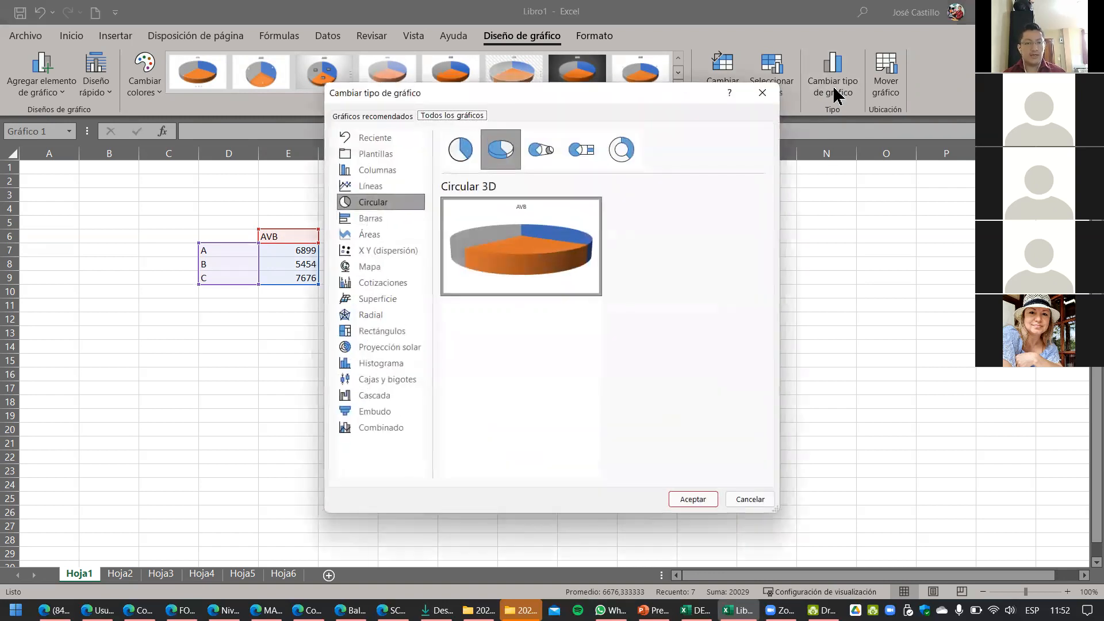
{"action": "left_click", "coordinate": [368, 171]}
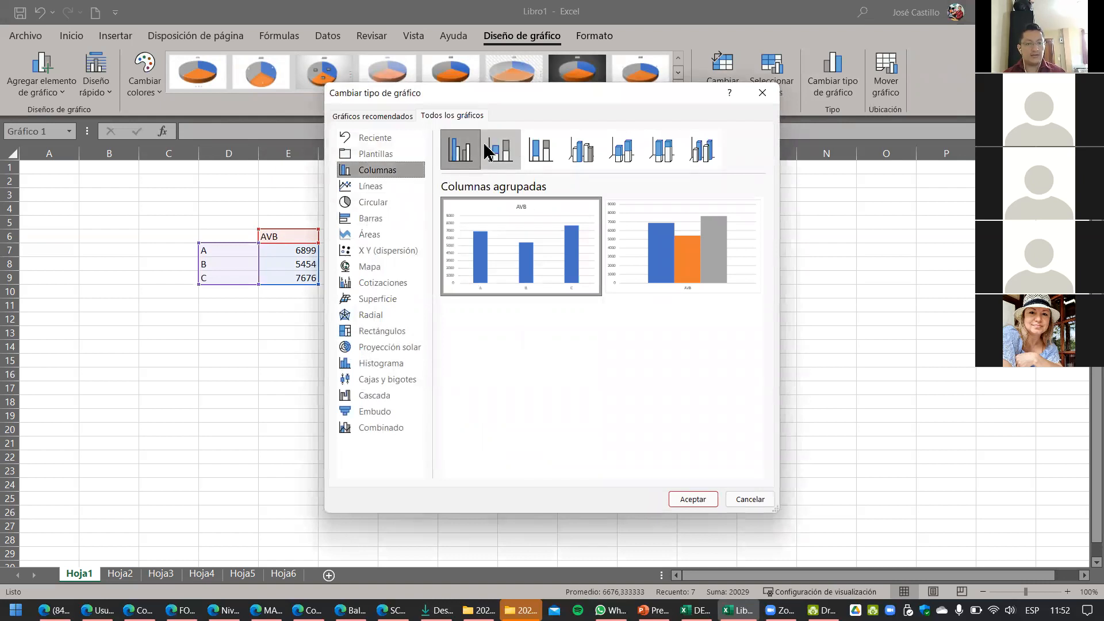
{"action": "left_click", "coordinate": [631, 150]}
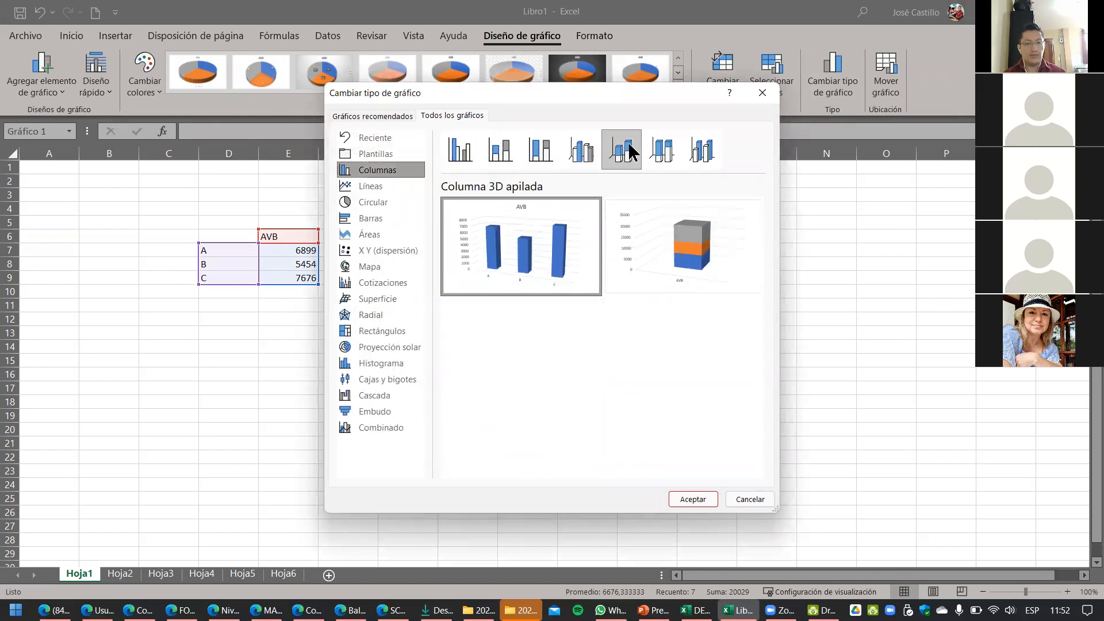
{"action": "left_click", "coordinate": [698, 502]}
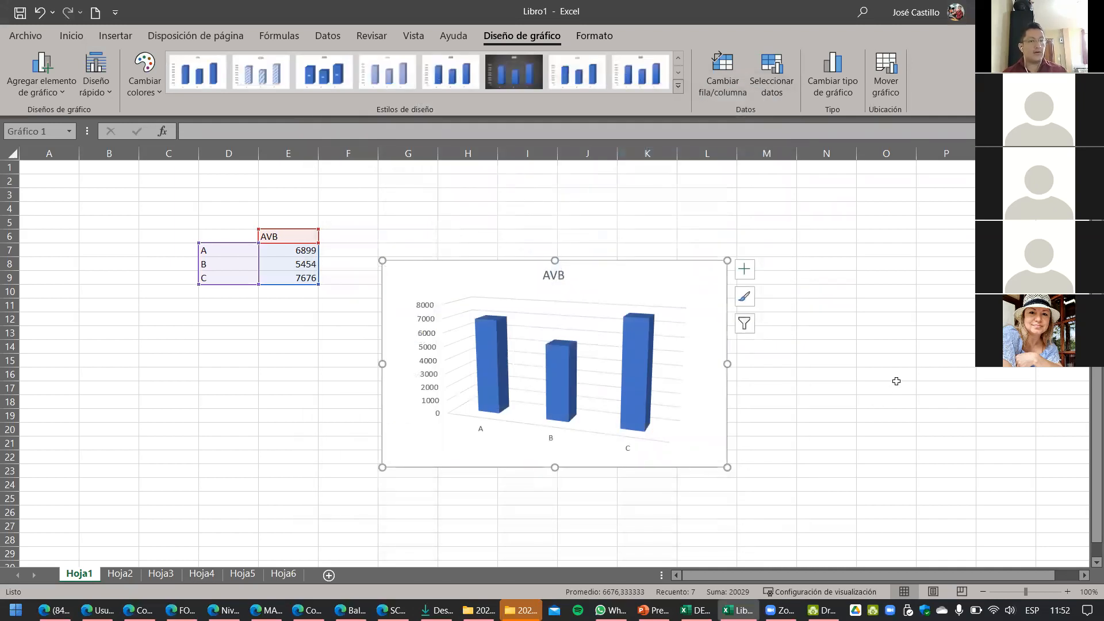
{"action": "left_click", "coordinate": [517, 78]}
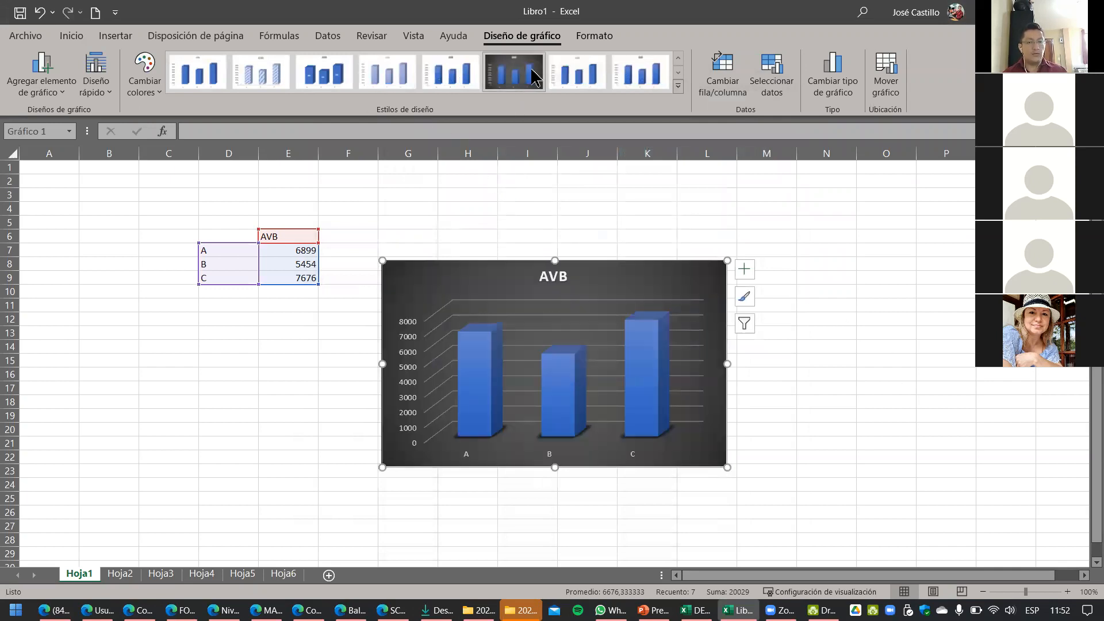
Step: Change the chart type to Barras agrupadas, using the variant that shows A, B and C as separate coloured series
{"action": "left_click", "coordinate": [834, 80]}
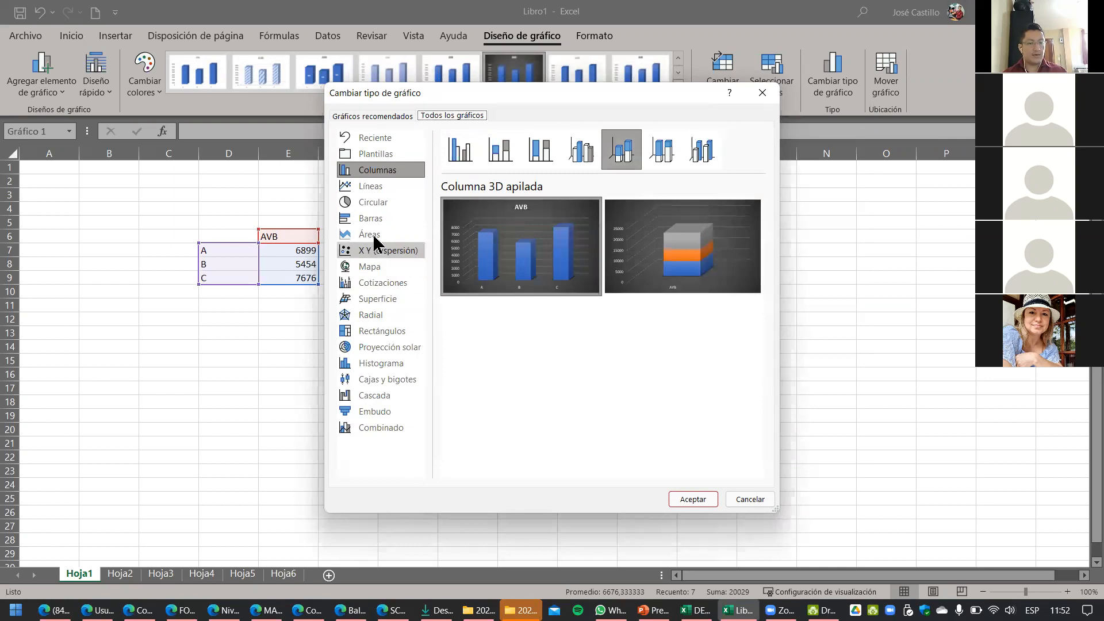
{"action": "left_click", "coordinate": [370, 220]}
{"action": "mouse_move", "coordinate": [710, 262]}
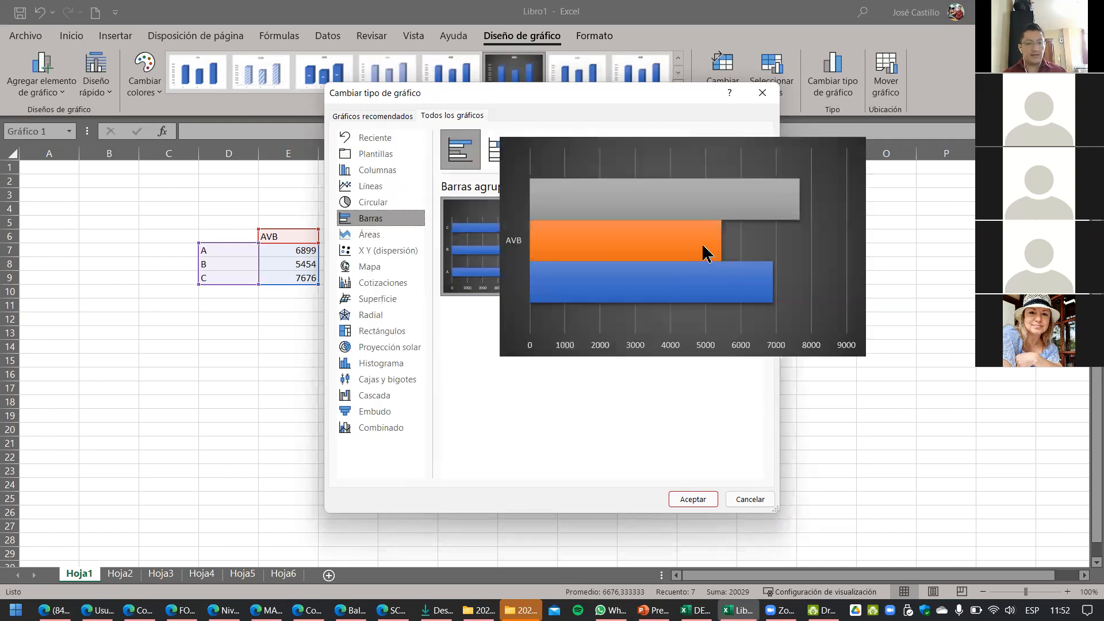
{"action": "left_click", "coordinate": [700, 497]}
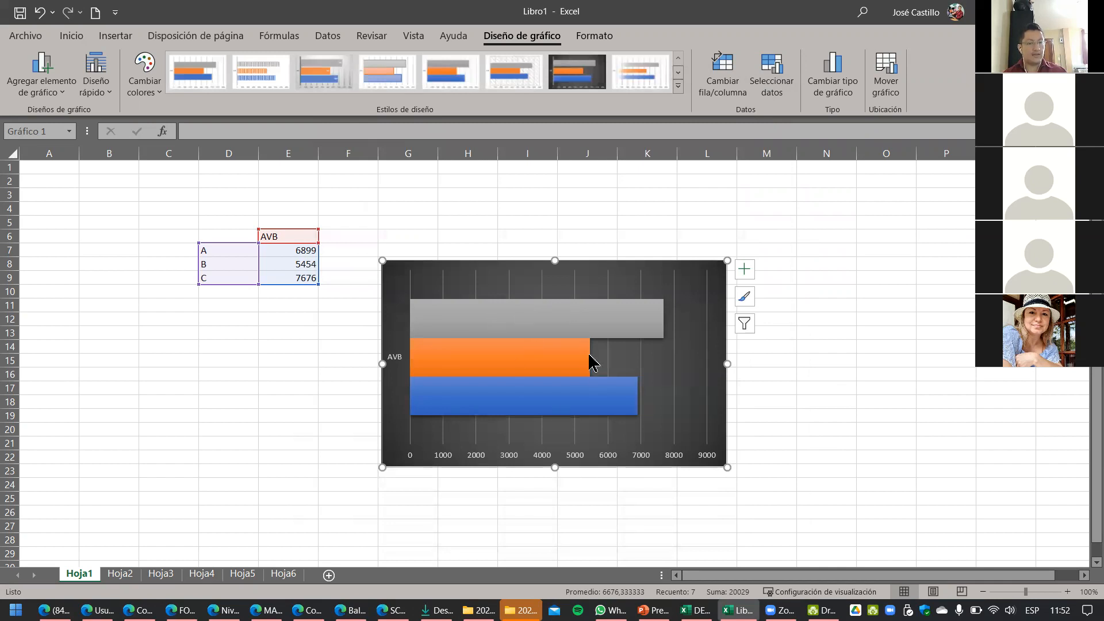
Step: Switch to the HORARIO DE CLASES FEB22JUN22 spreadsheet in the browser and check the UNIDAD 1 recording cells for EXCEL AVANZADO and WORD BÁSICO
{"action": "mouse_move", "coordinate": [590, 360]}
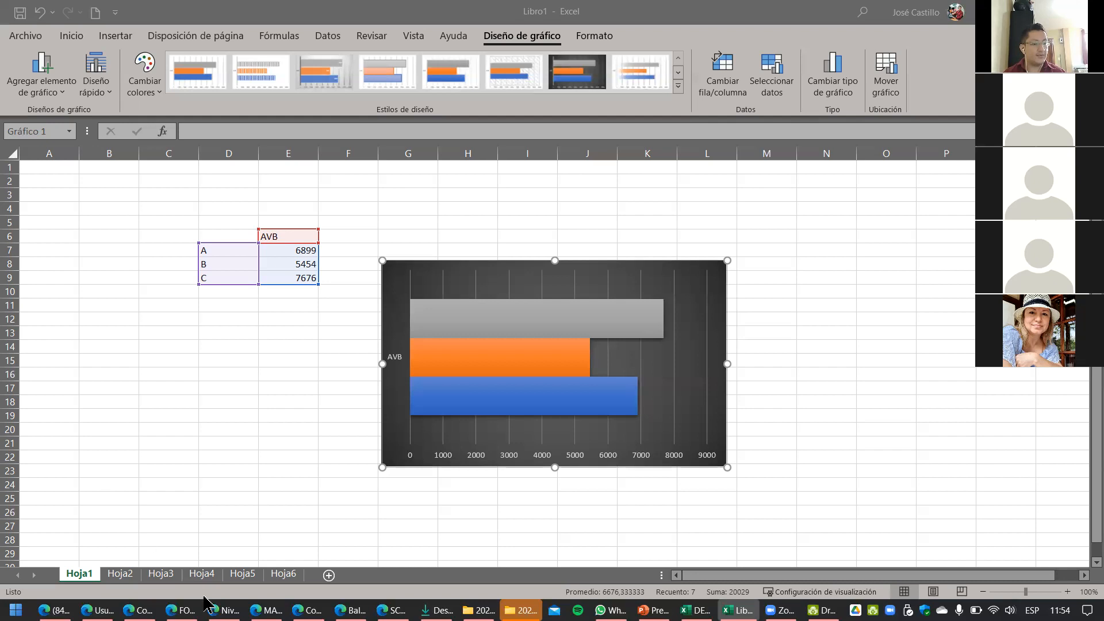
{"action": "mouse_move", "coordinate": [180, 610]}
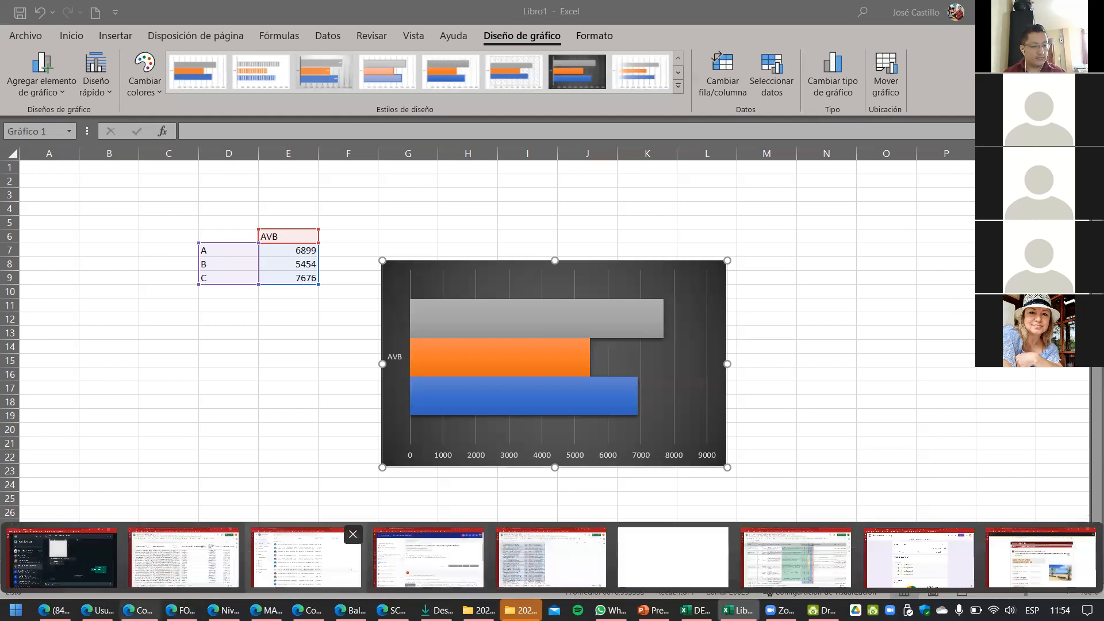
{"action": "left_click", "coordinate": [550, 556]}
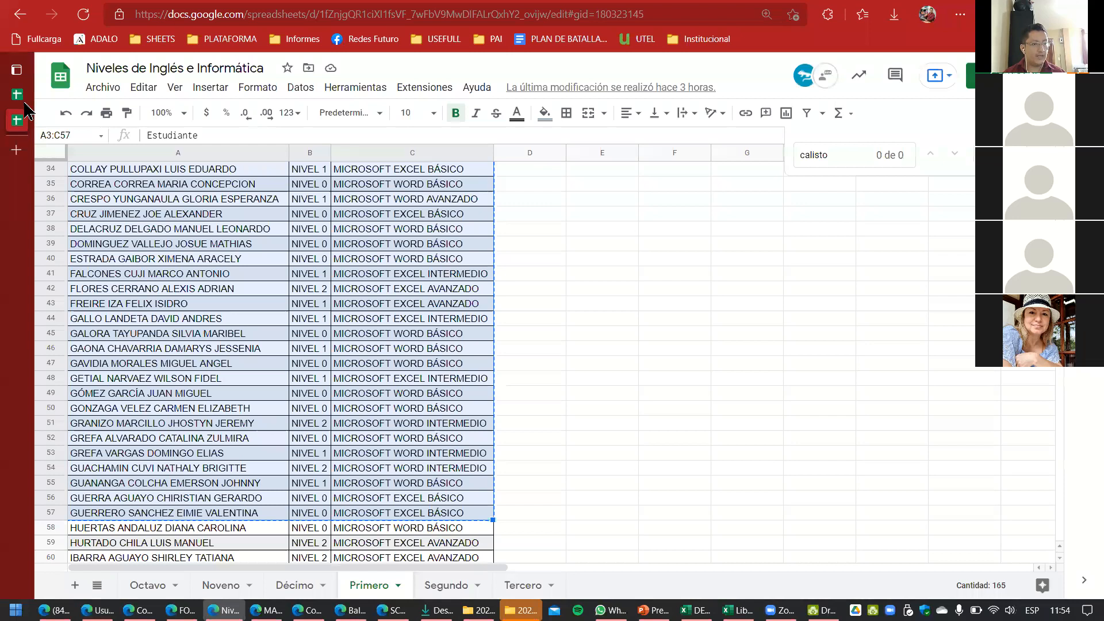
{"action": "left_click", "coordinate": [17, 94]}
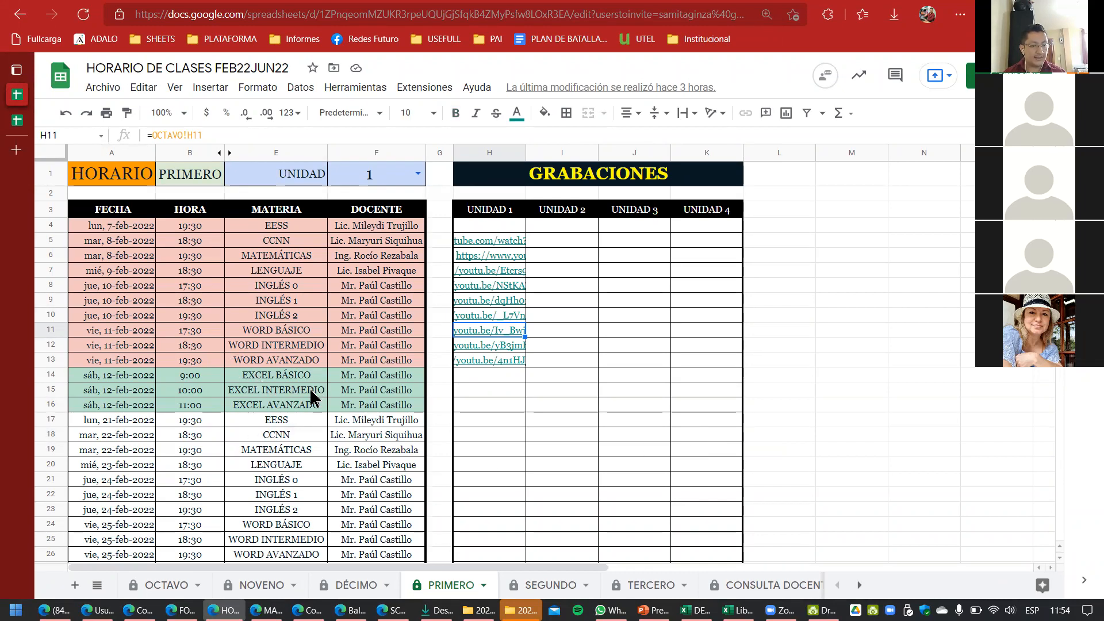
{"action": "left_click", "coordinate": [300, 405]}
{"action": "left_click", "coordinate": [472, 405]}
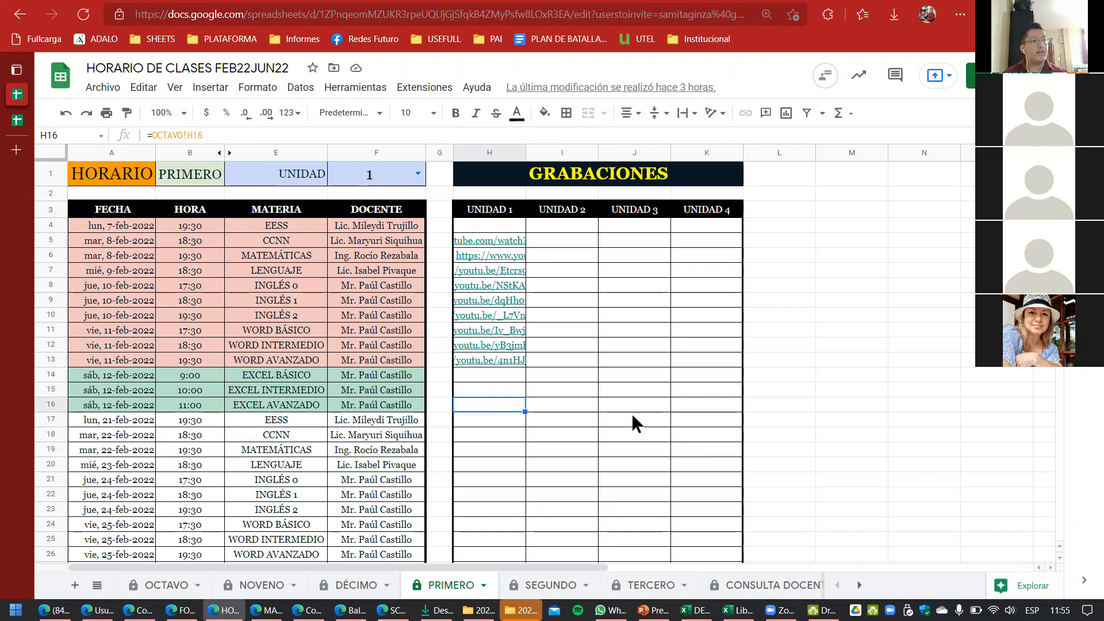
{"action": "left_click", "coordinate": [467, 334]}
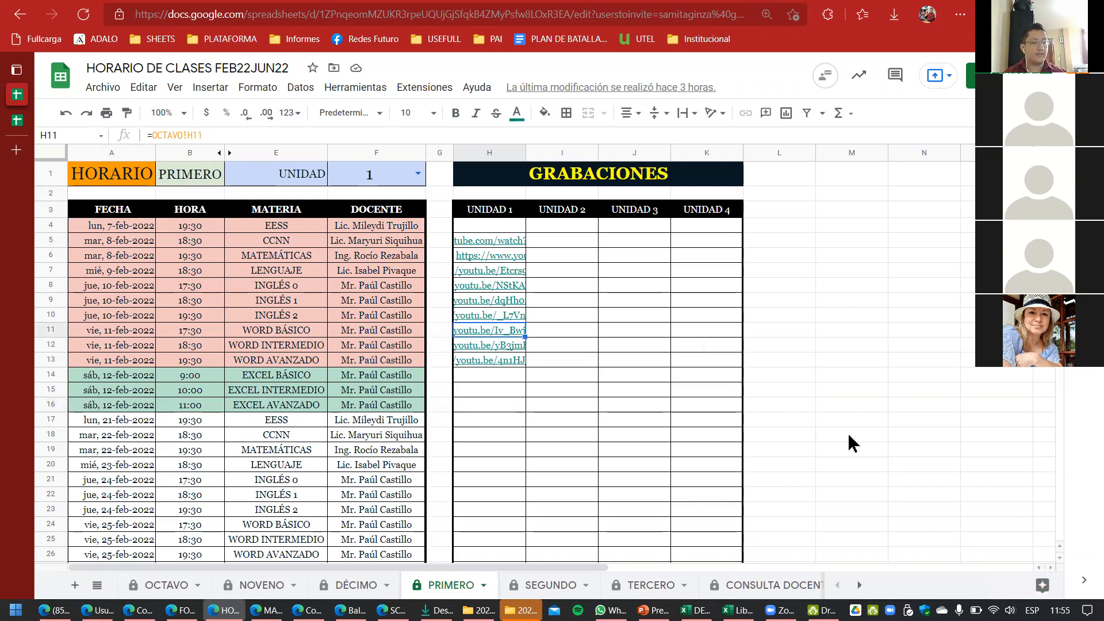